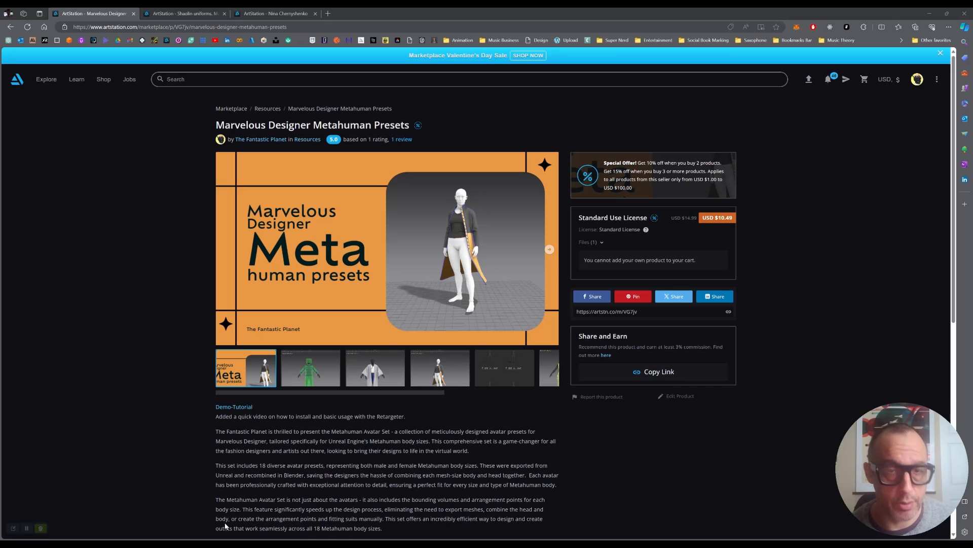
- Switch to Marvelous Designer and load the m_tal_ovw_avatar.avt preset from the Metahuman avatar folder
{"action": "key", "text": "alt+Tab"}
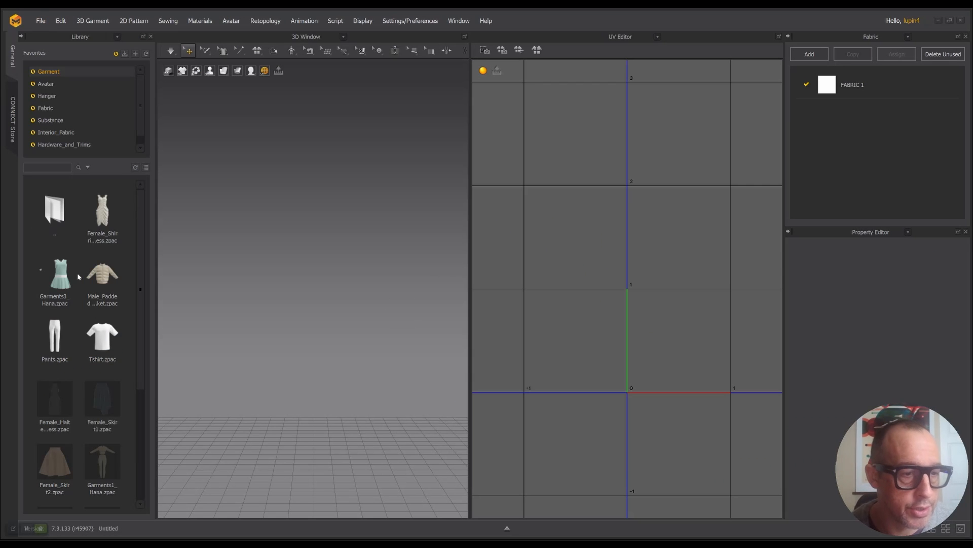
{"action": "left_click", "coordinate": [45, 84]}
{"action": "double_click", "coordinate": [56, 333]}
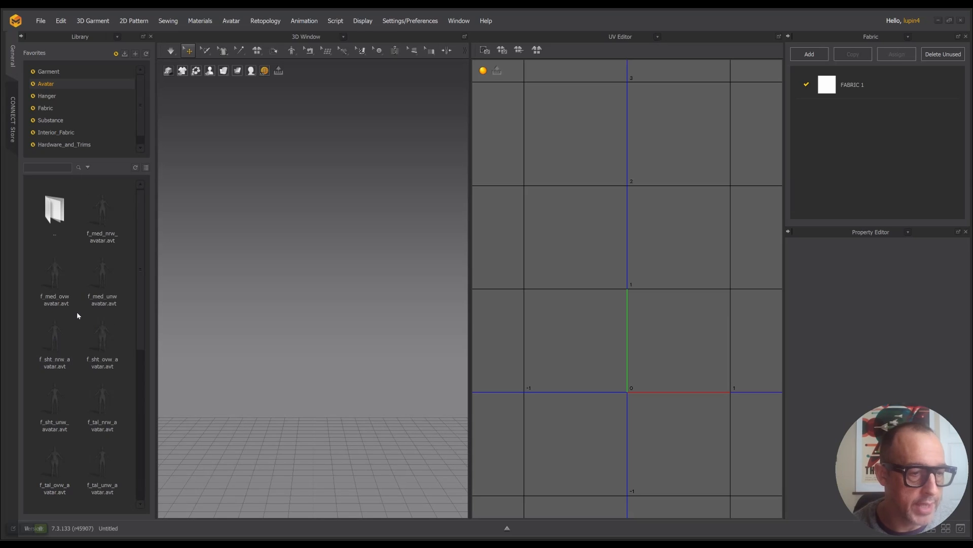
{"action": "scroll", "coordinate": [77, 302], "scroll_direction": "down", "scroll_amount": 5}
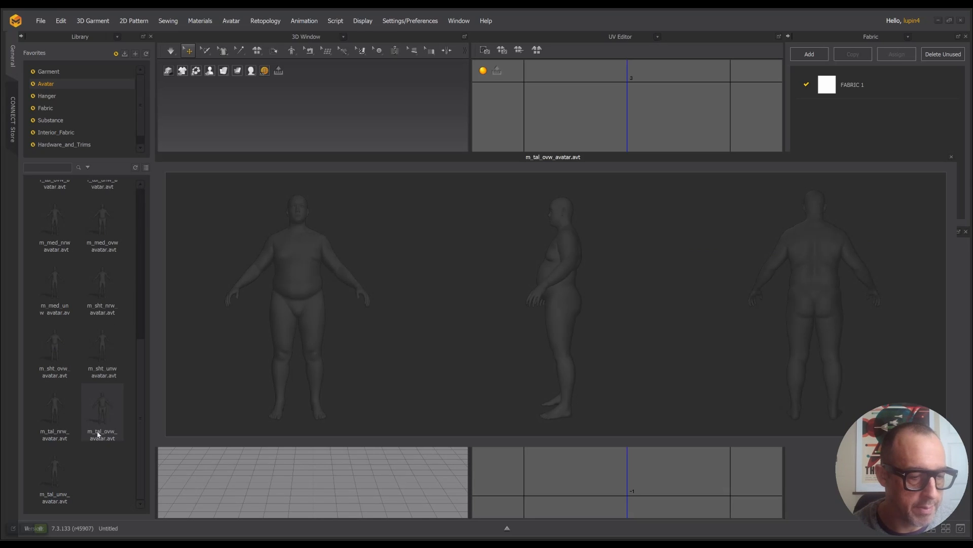
{"action": "double_click", "coordinate": [109, 415]}
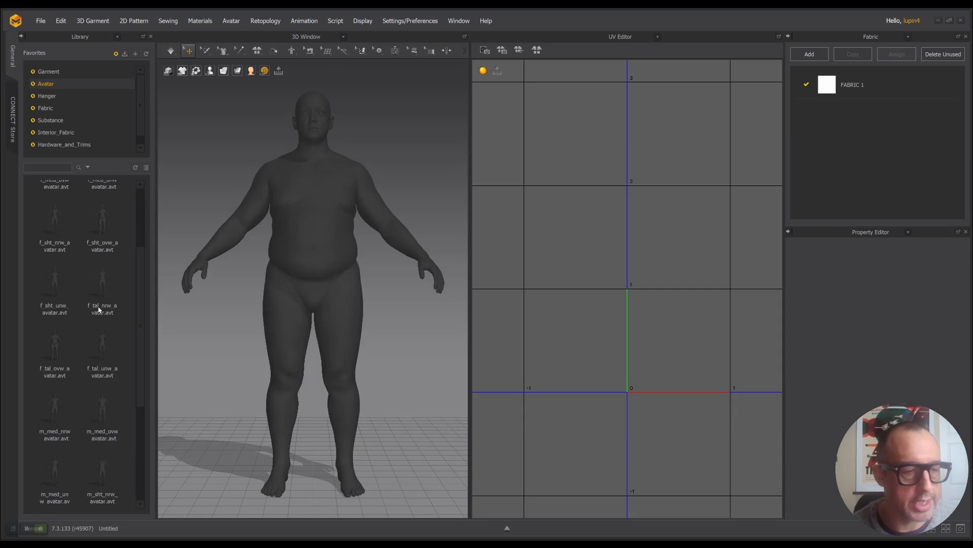
- Load the Garments3_Hana.zpac dress from the garment library onto the scene's avatar
{"action": "left_click", "coordinate": [48, 72]}
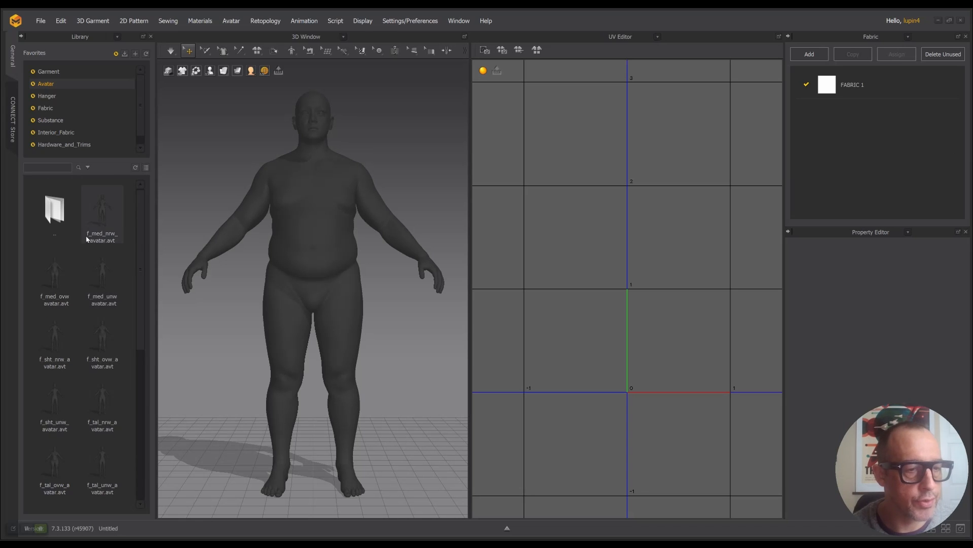
{"action": "double_click", "coordinate": [55, 274]}
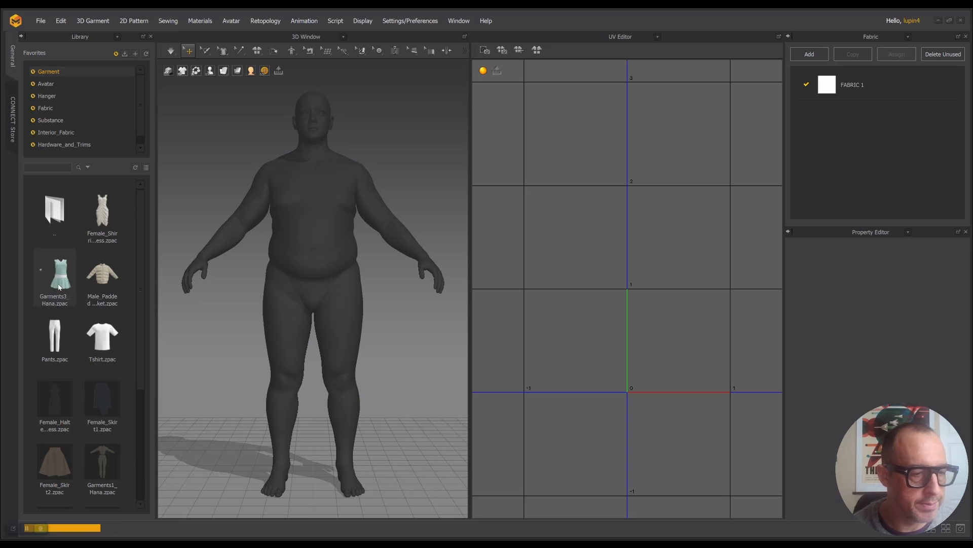
{"action": "scroll", "coordinate": [414, 319], "scroll_direction": "up", "scroll_amount": 5}
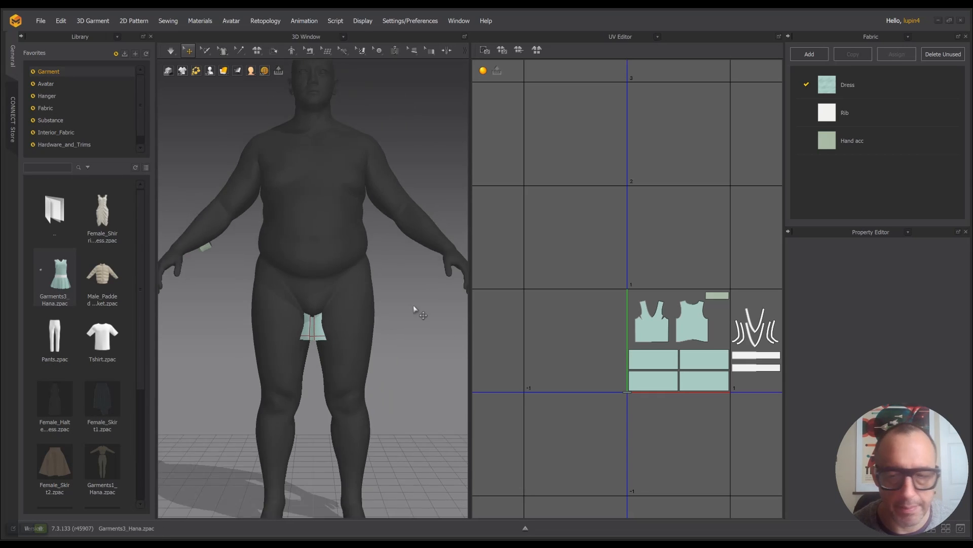
- Replace the UV Editor view with the 2D Pattern Window
{"action": "left_click", "coordinate": [658, 36]}
{"action": "left_click", "coordinate": [623, 56]}
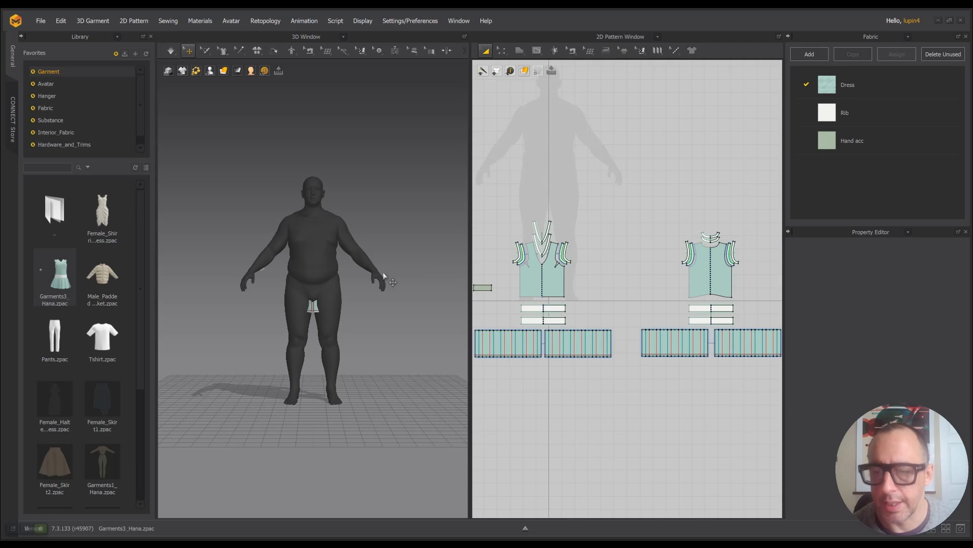
{"action": "scroll", "coordinate": [362, 238], "scroll_direction": "up", "scroll_amount": 3}
{"action": "right_click_drag", "start_coordinate": [362, 237], "coordinate": [176, 159]}
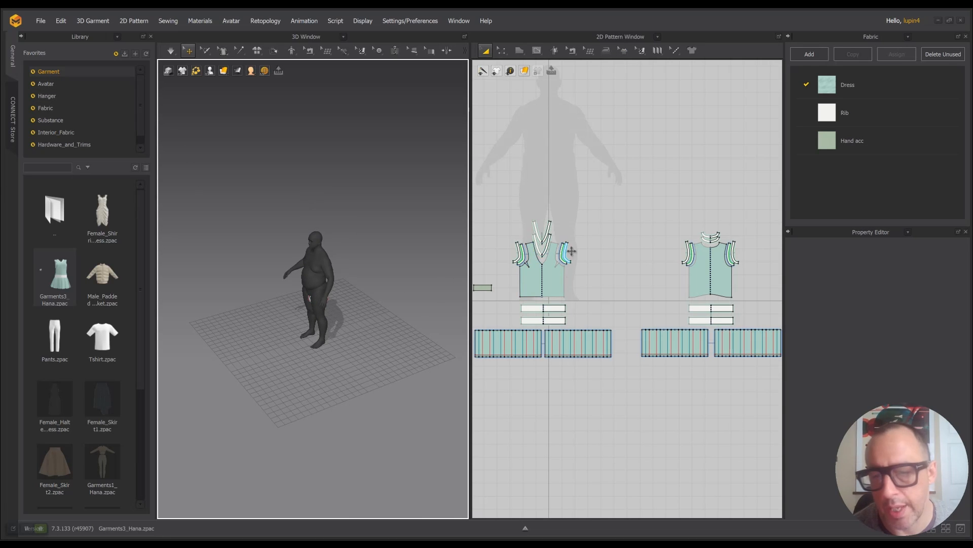
- Examine the arrangement point settings of the dress's front and back bodice, armhole trim, waistband and skirt pieces
{"action": "left_click", "coordinate": [564, 281]}
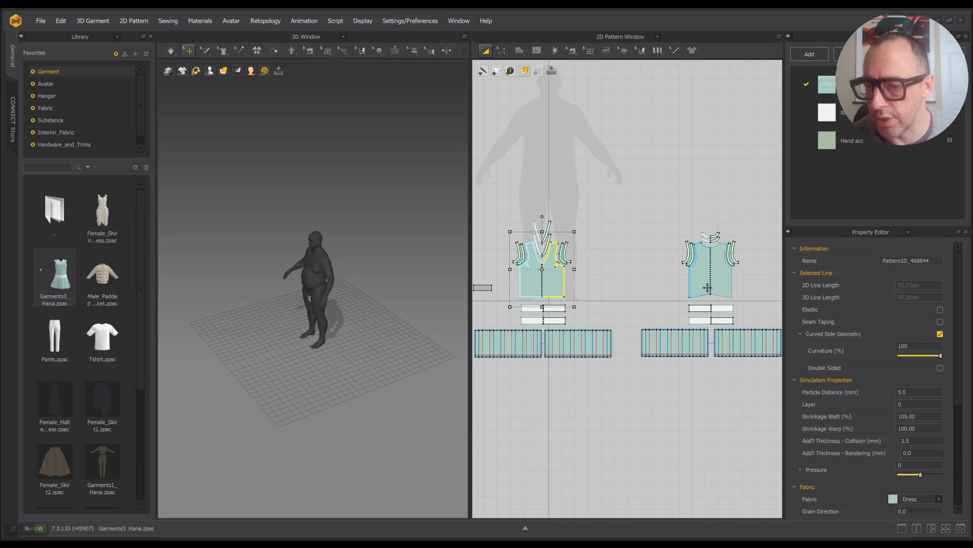
{"action": "scroll", "coordinate": [813, 385], "scroll_direction": "down", "scroll_amount": 3}
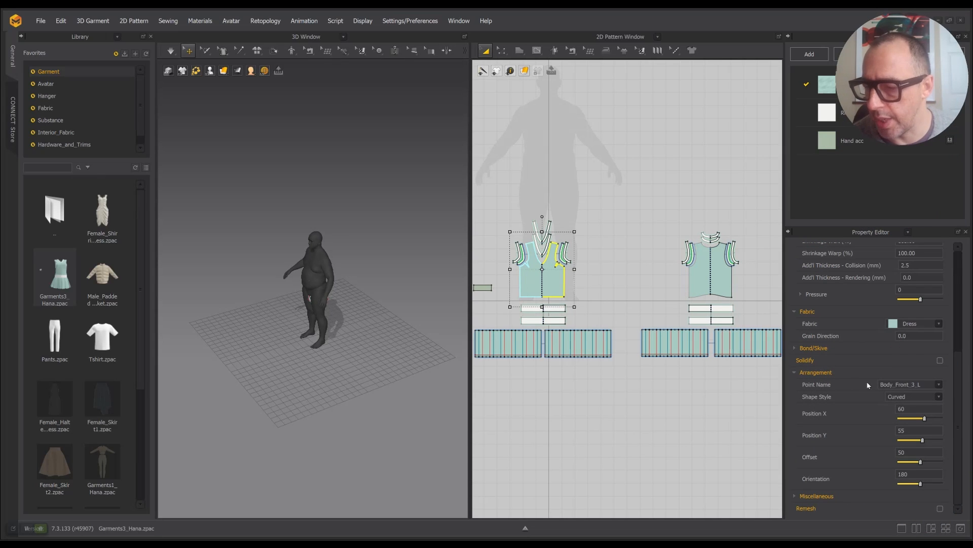
{"action": "left_click", "coordinate": [710, 263]}
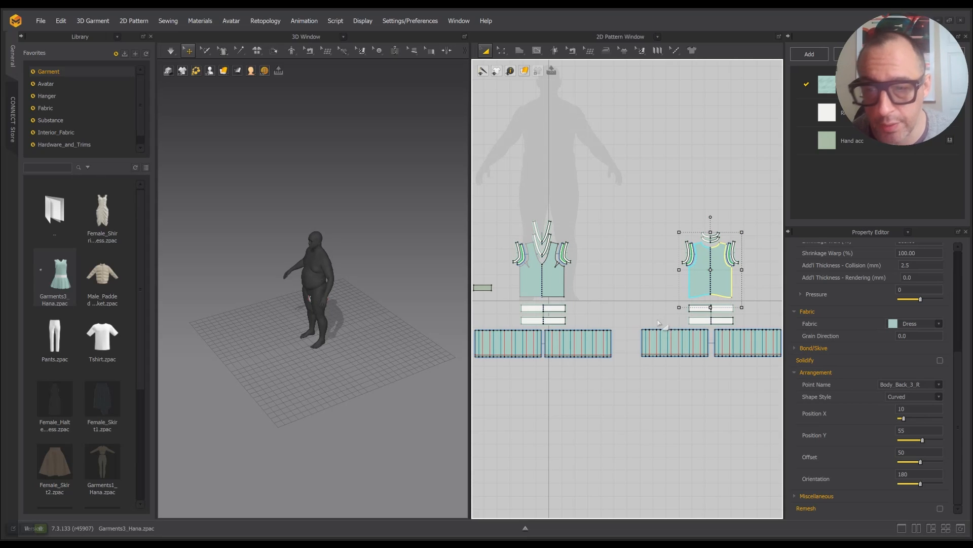
{"action": "left_click", "coordinate": [692, 252]}
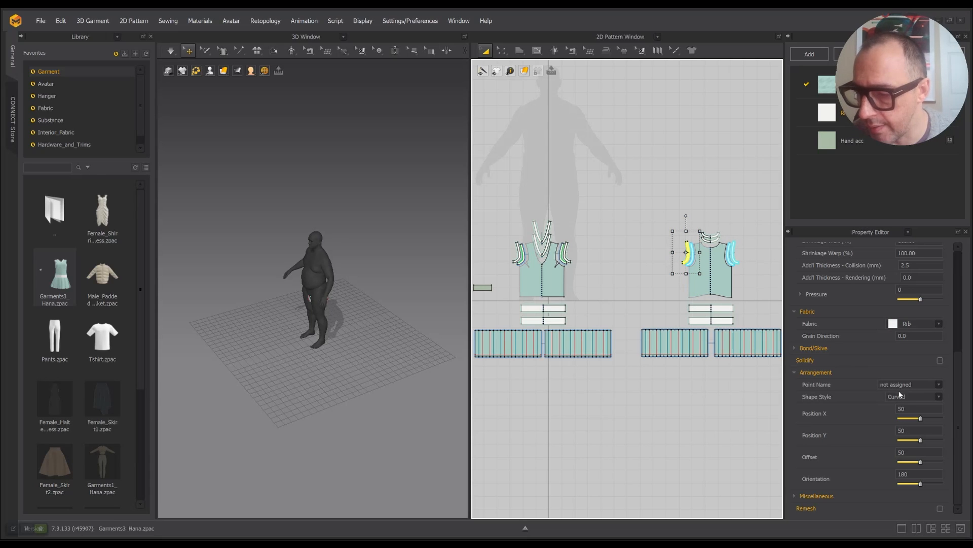
{"action": "left_click", "coordinate": [716, 277]}
{"action": "left_click", "coordinate": [700, 308]}
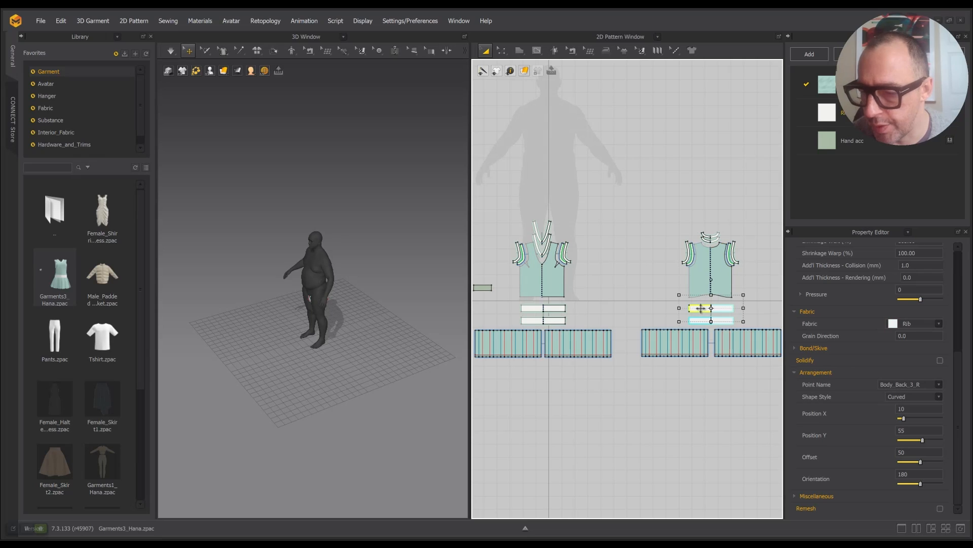
{"action": "left_click", "coordinate": [536, 319]}
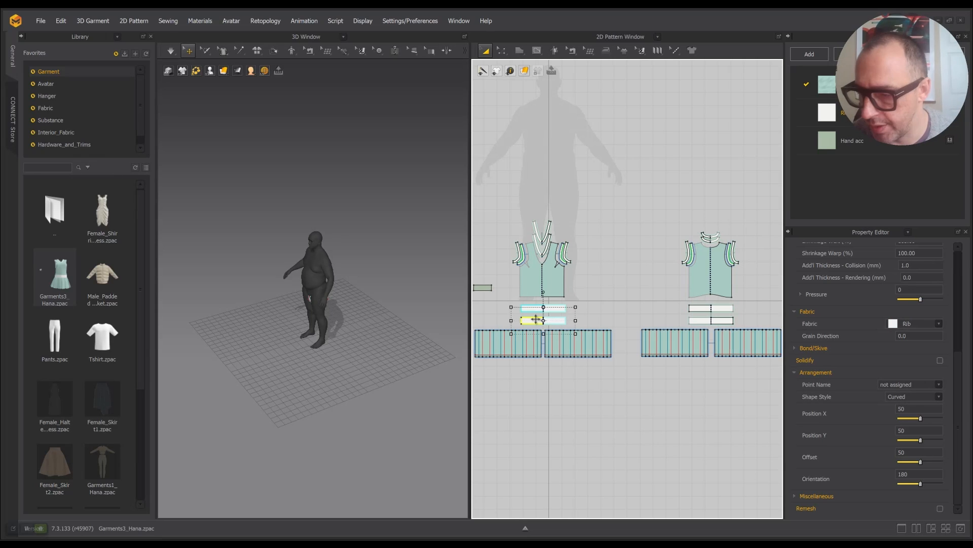
{"action": "left_click", "coordinate": [533, 347]}
{"action": "left_click", "coordinate": [631, 390]}
- Select all the dress's 2D pattern pieces and fit them to the tall overweight male avatar with Re-target Draping
{"action": "scroll", "coordinate": [631, 391], "scroll_direction": "down", "scroll_amount": 4}
{"action": "left_click_drag", "start_coordinate": [539, 285], "coordinate": [766, 420]}
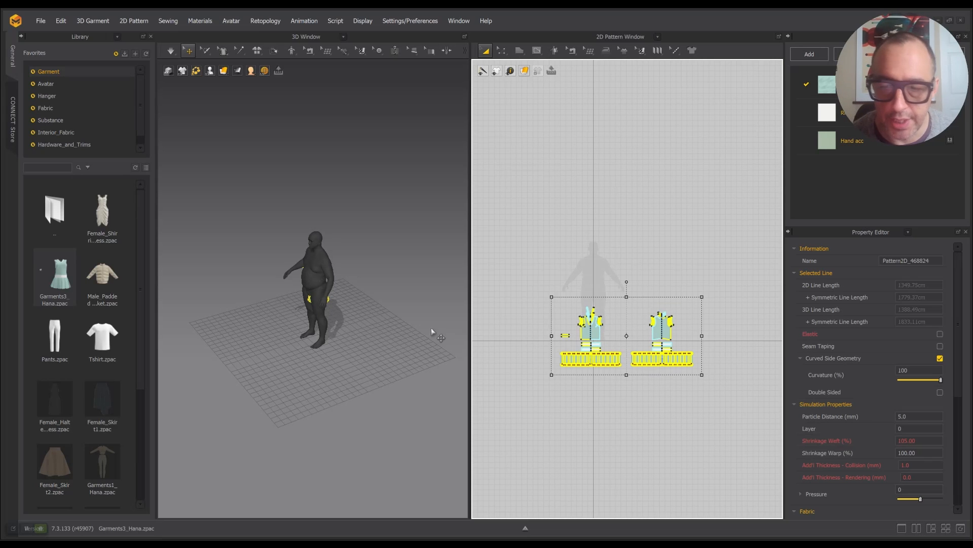
{"action": "left_click", "coordinate": [85, 20]}
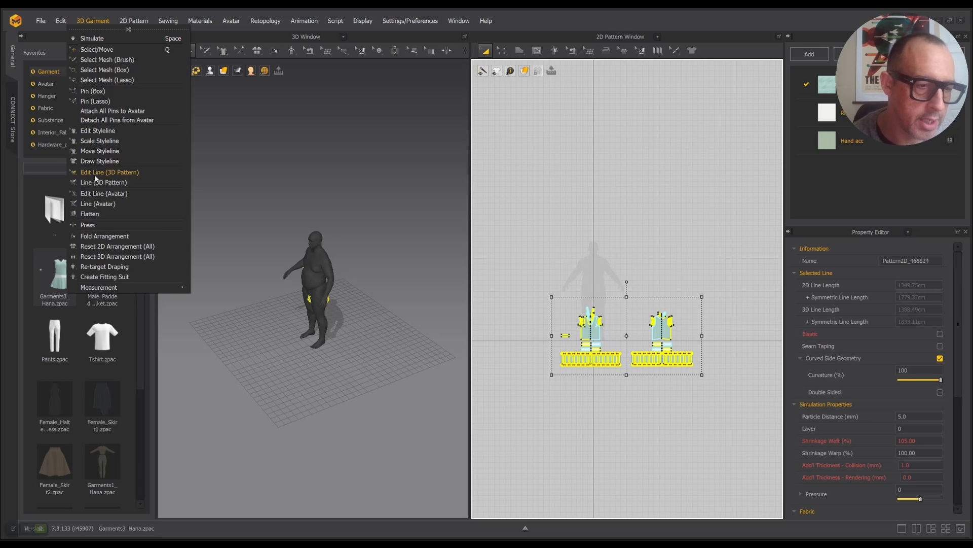
{"action": "left_click", "coordinate": [104, 267]}
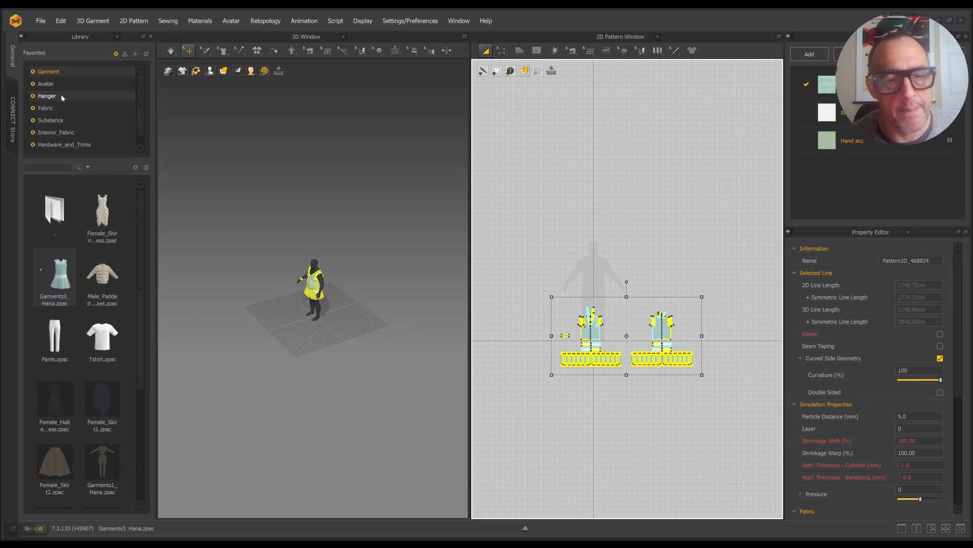
{"action": "scroll", "coordinate": [302, 320], "scroll_direction": "up", "scroll_amount": 5}
{"action": "right_click_drag", "start_coordinate": [299, 320], "coordinate": [321, 278]}
{"action": "scroll", "coordinate": [321, 278], "scroll_direction": "up", "scroll_amount": 3}
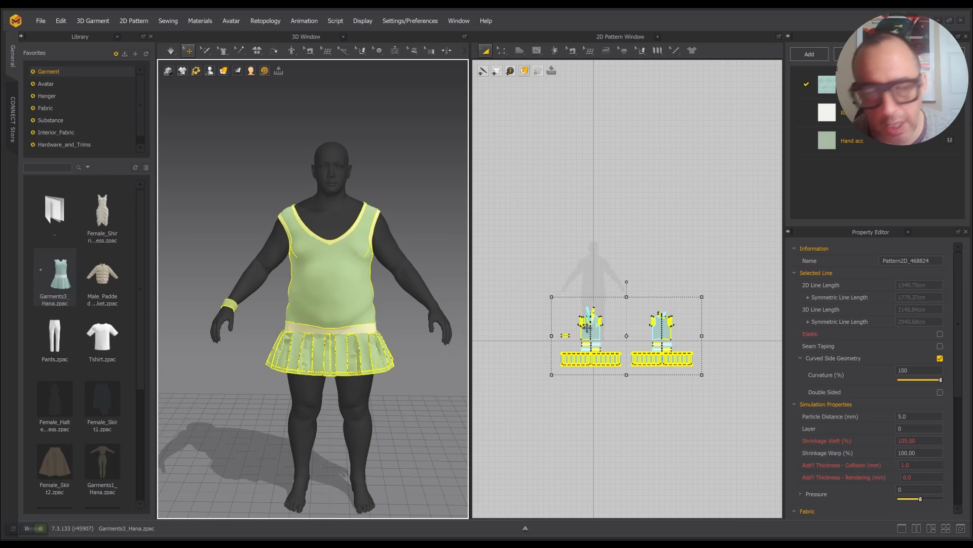
- Open f_med_unw_avatar.avt from the Metahuman avatar folder in place of the current avatar, and replace it with f_sht_nrw_avatar.avt
{"action": "left_click", "coordinate": [60, 21]}
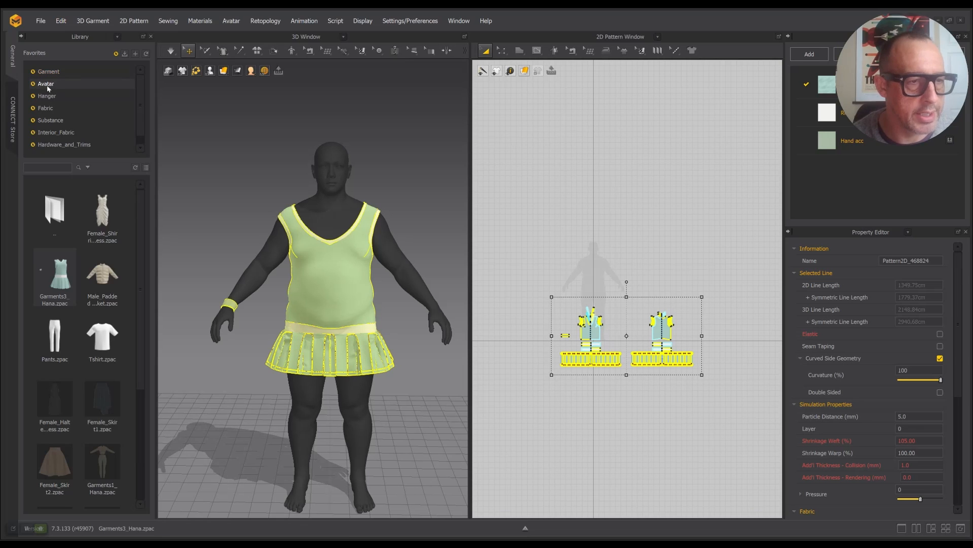
{"action": "left_click", "coordinate": [47, 84]}
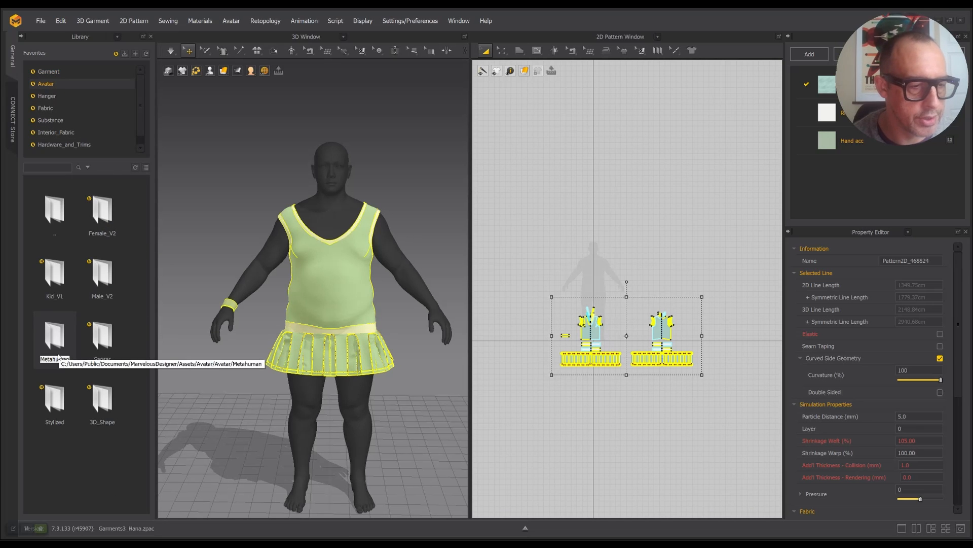
{"action": "double_click", "coordinate": [72, 327]}
{"action": "double_click", "coordinate": [109, 288]}
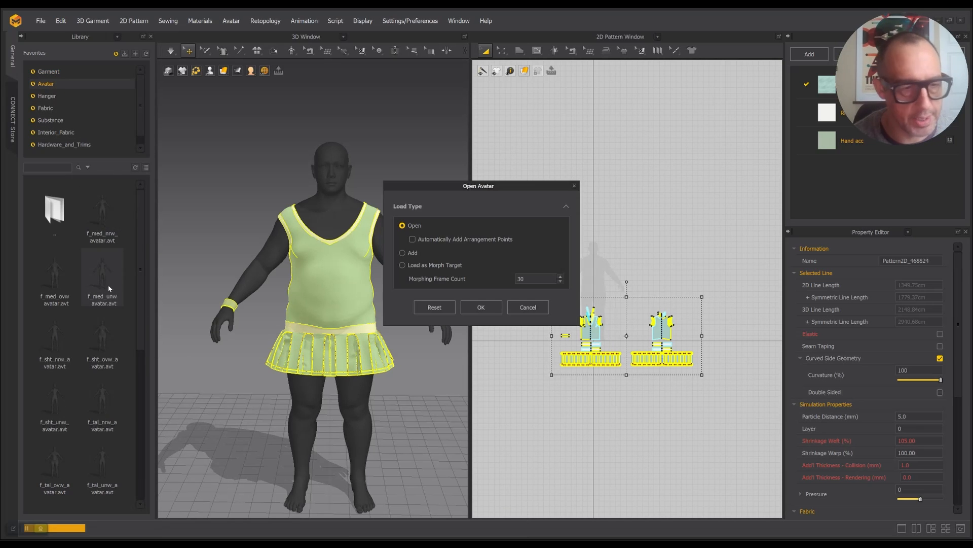
{"action": "left_click", "coordinate": [481, 306]}
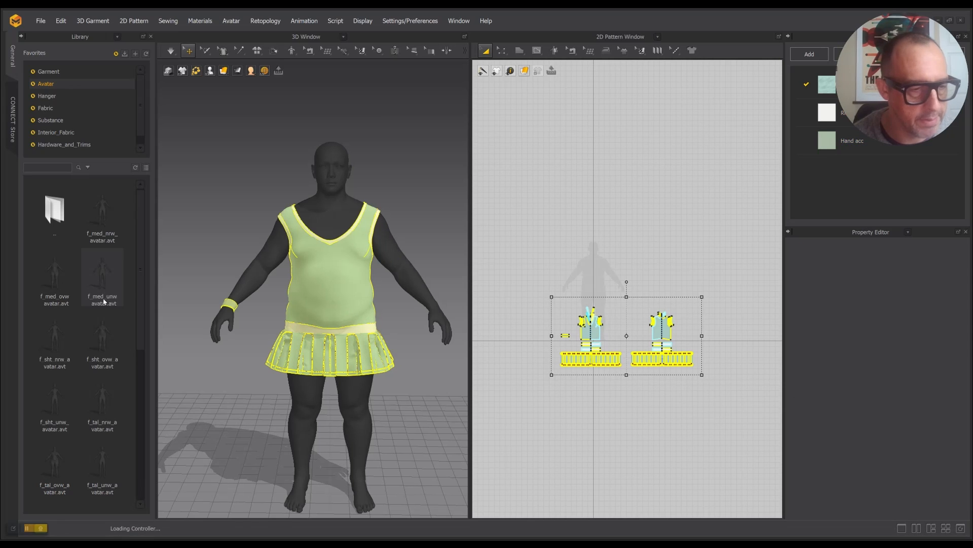
{"action": "double_click", "coordinate": [59, 351]}
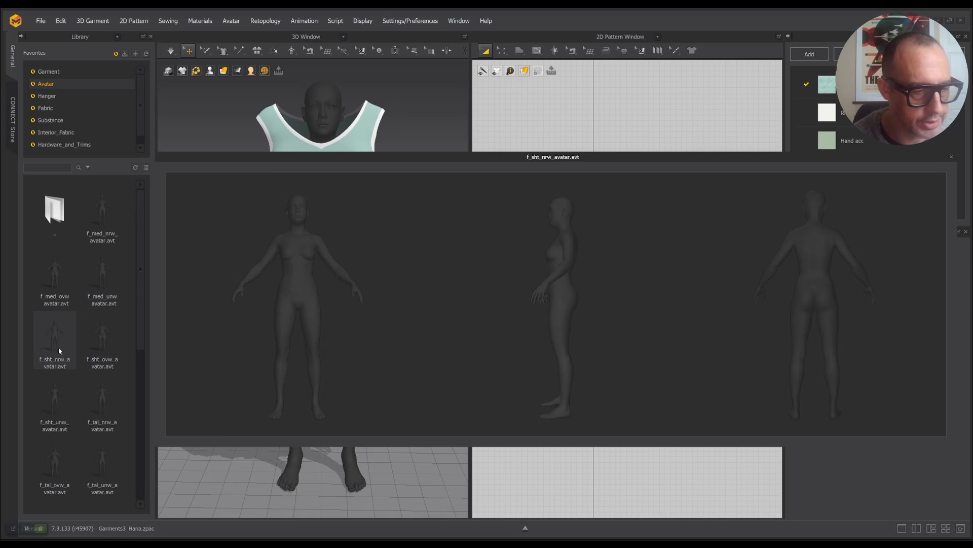
{"action": "left_click", "coordinate": [473, 310]}
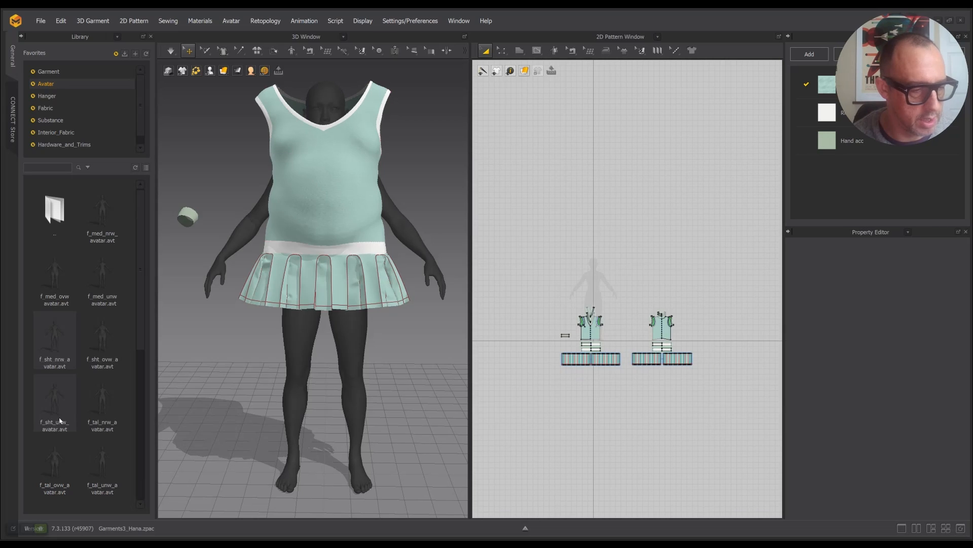
- Refit the dress to the short female avatar with Re-target Draping
{"action": "mouse_move", "coordinate": [60, 421]}
{"action": "scroll", "coordinate": [391, 265], "scroll_direction": "down", "scroll_amount": 4}
{"action": "middle_click_drag", "start_coordinate": [391, 266], "coordinate": [390, 286]}
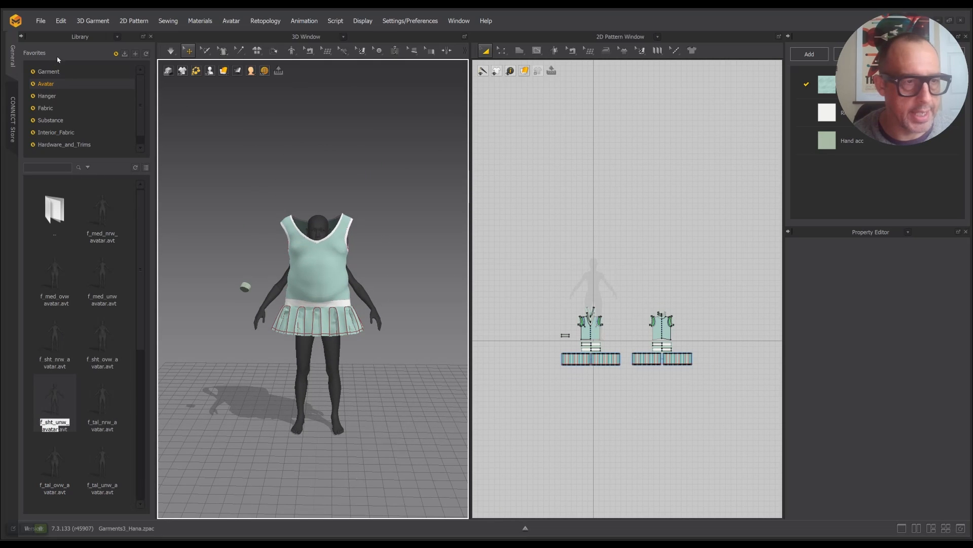
{"action": "left_click", "coordinate": [92, 21]}
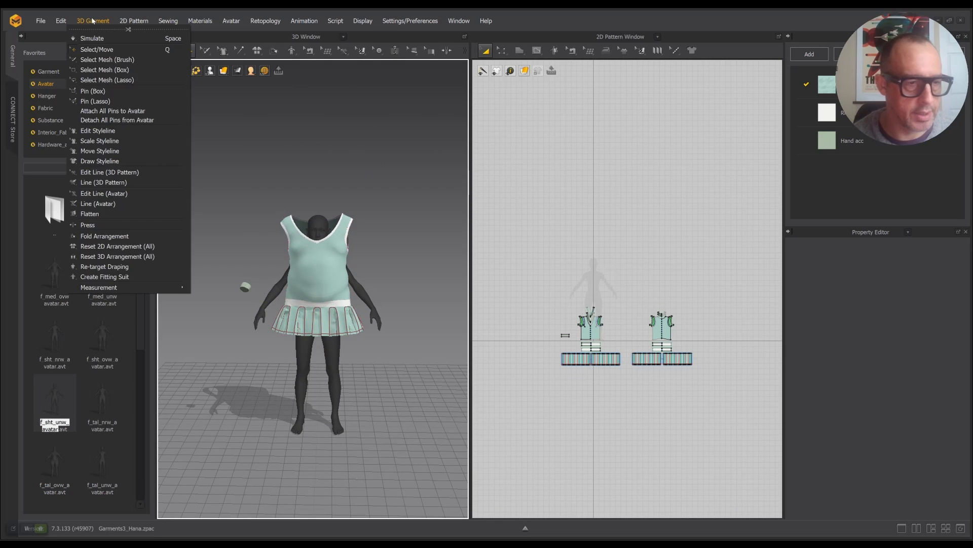
{"action": "left_click", "coordinate": [106, 267]}
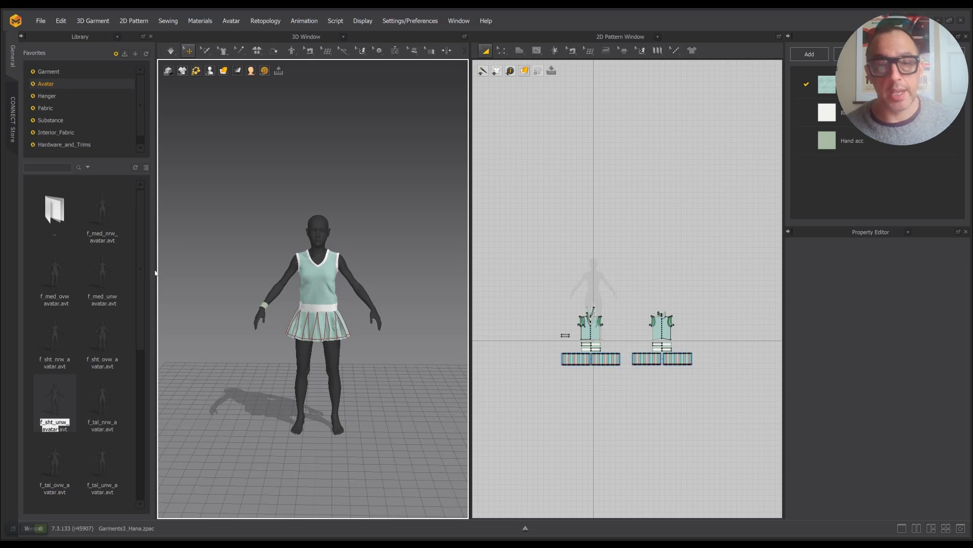
- Examine the bodice pieces' arrangement settings and the dress's fit on the short female avatar
{"action": "left_click", "coordinate": [317, 281]}
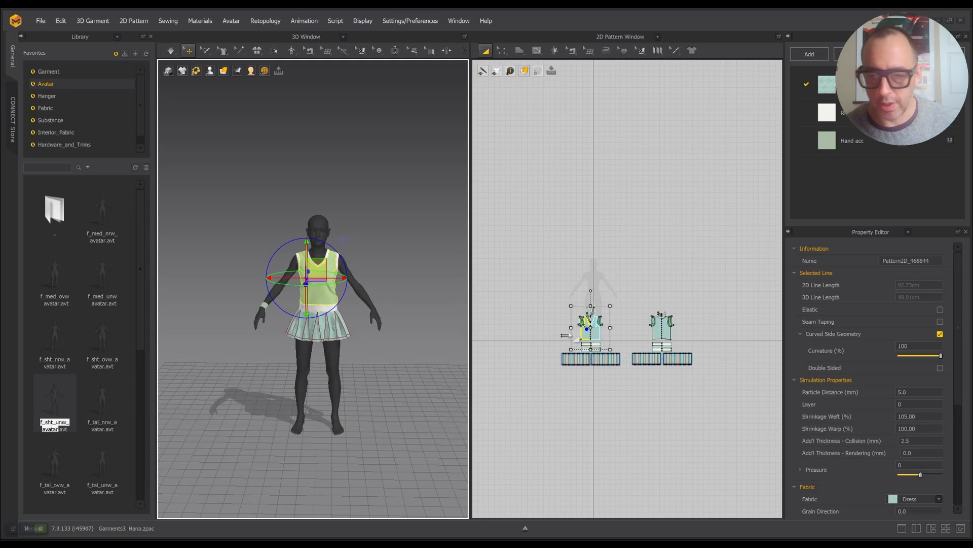
{"action": "left_click", "coordinate": [661, 329]}
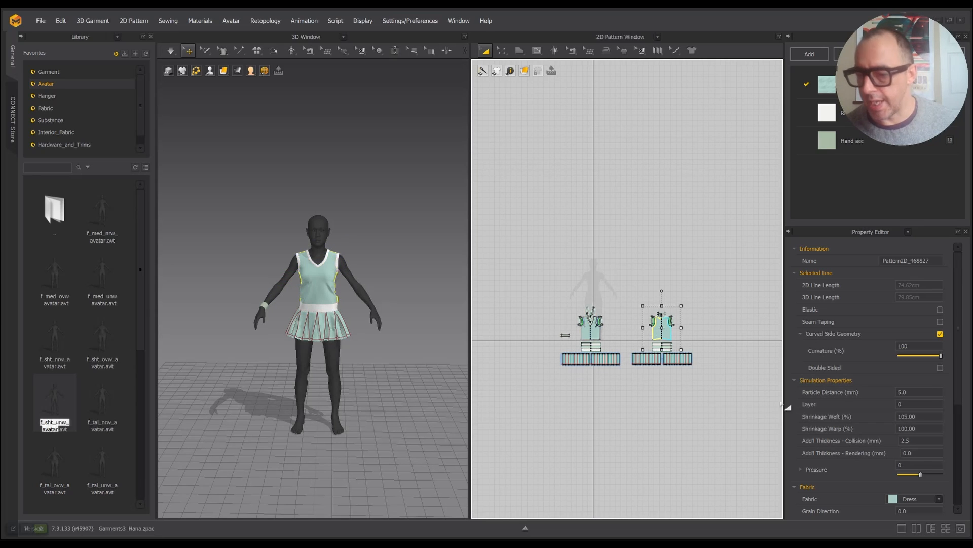
{"action": "scroll", "coordinate": [841, 421], "scroll_direction": "down", "scroll_amount": 5}
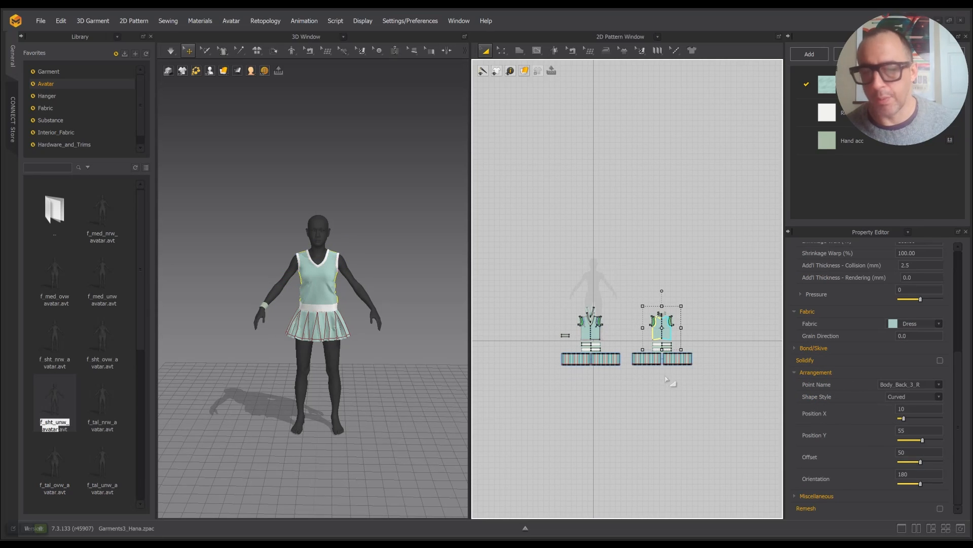
{"action": "mouse_move", "coordinate": [397, 269]}
{"action": "middle_mouse_down"}
{"action": "mouse_move", "coordinate": [413, 248]}
{"action": "mouse_move", "coordinate": [393, 251]}
{"action": "middle_mouse_up"}
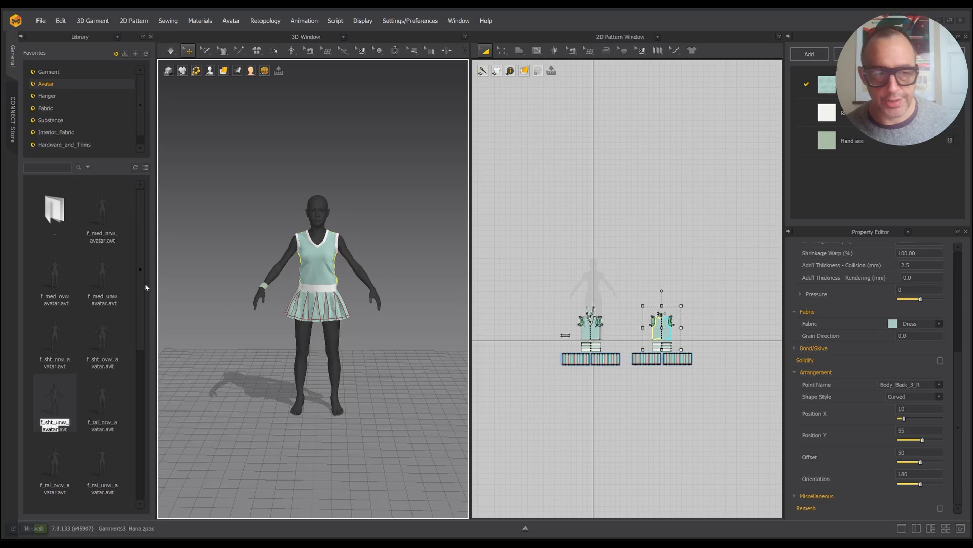
{"action": "scroll", "coordinate": [99, 293], "scroll_direction": "down", "scroll_amount": 5}
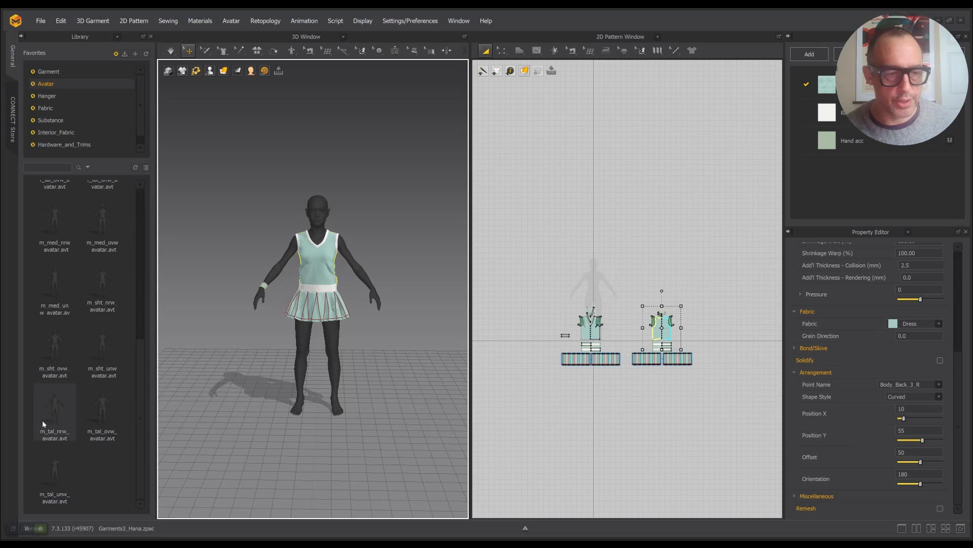
{"action": "scroll", "coordinate": [83, 425], "scroll_direction": "up", "scroll_amount": 5}
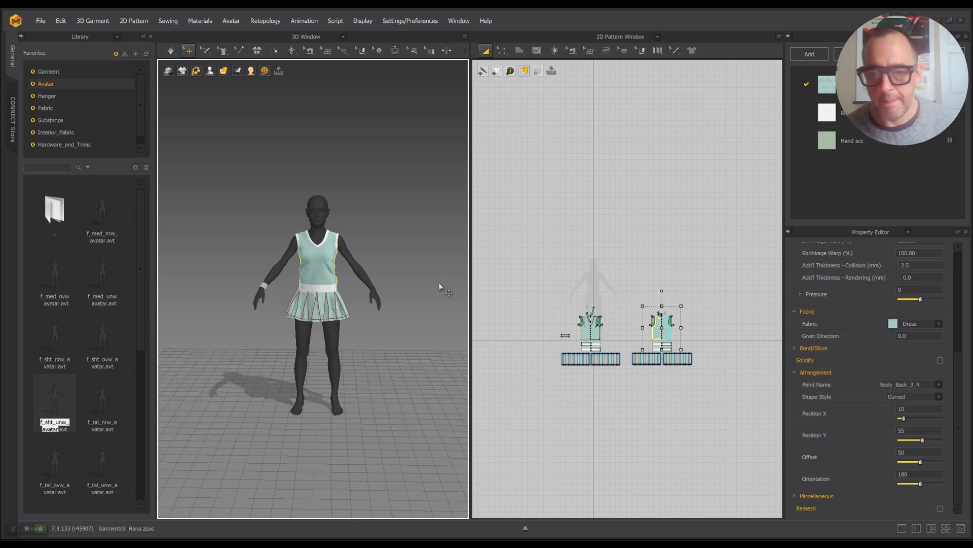
{"action": "scroll", "coordinate": [448, 292], "scroll_direction": "up", "scroll_amount": 5}
{"action": "mouse_move", "coordinate": [424, 293]}
{"action": "right_mouse_down"}
{"action": "mouse_move", "coordinate": [426, 303]}
{"action": "mouse_move", "coordinate": [409, 310]}
{"action": "mouse_move", "coordinate": [407, 301]}
{"action": "right_mouse_up"}
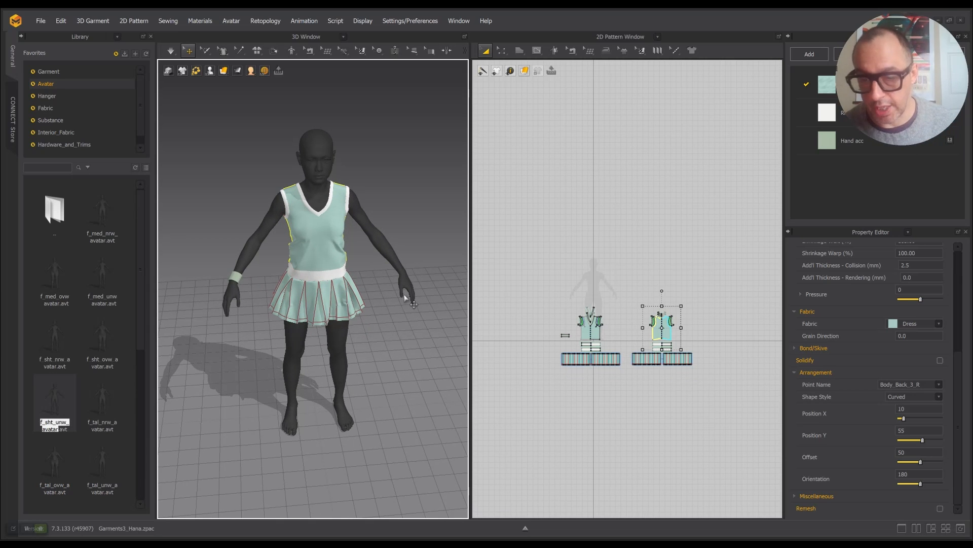
- Switch to the Marvelous Designer window with sk_ShaolinMonk_01.zprj and examine the arrangement settings of the uniform's front piece
{"action": "key", "text": "alt+Tab"}
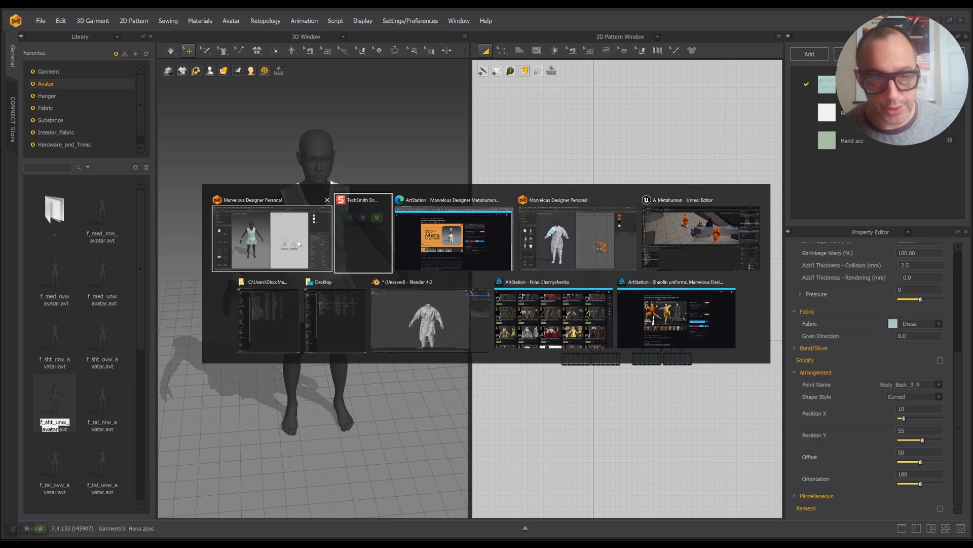
{"action": "left_click", "coordinate": [274, 238]}
{"action": "key", "text": "alt+Tab"}
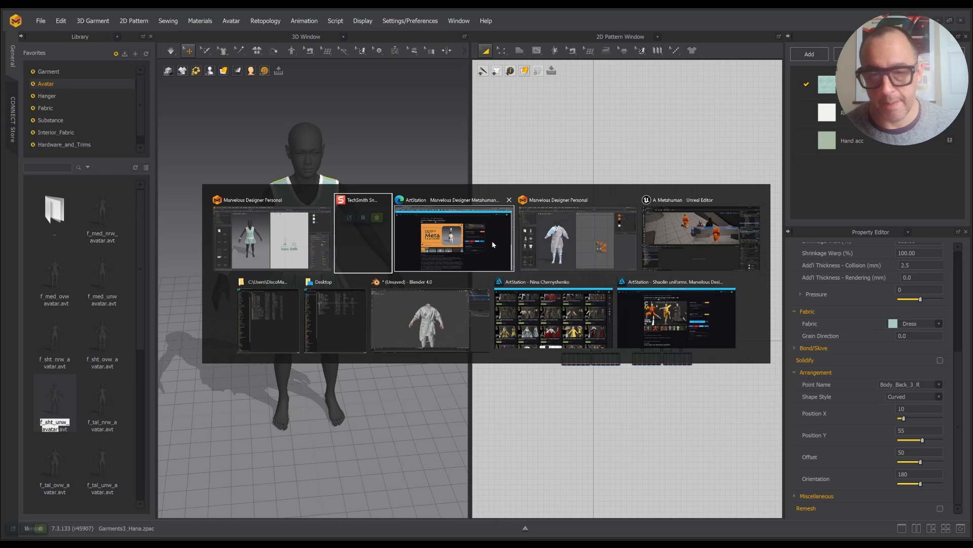
{"action": "key", "text": "alt+Tab"}
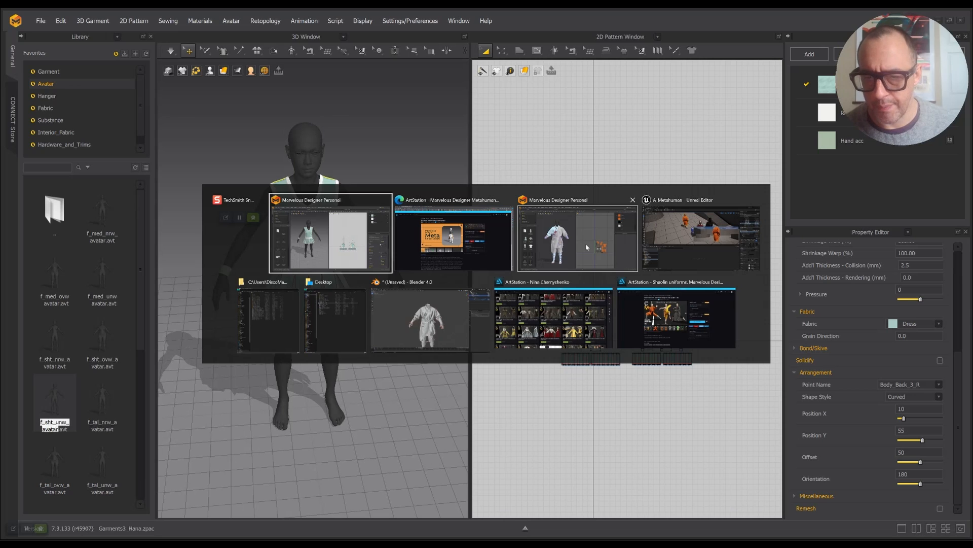
{"action": "left_click", "coordinate": [560, 236]}
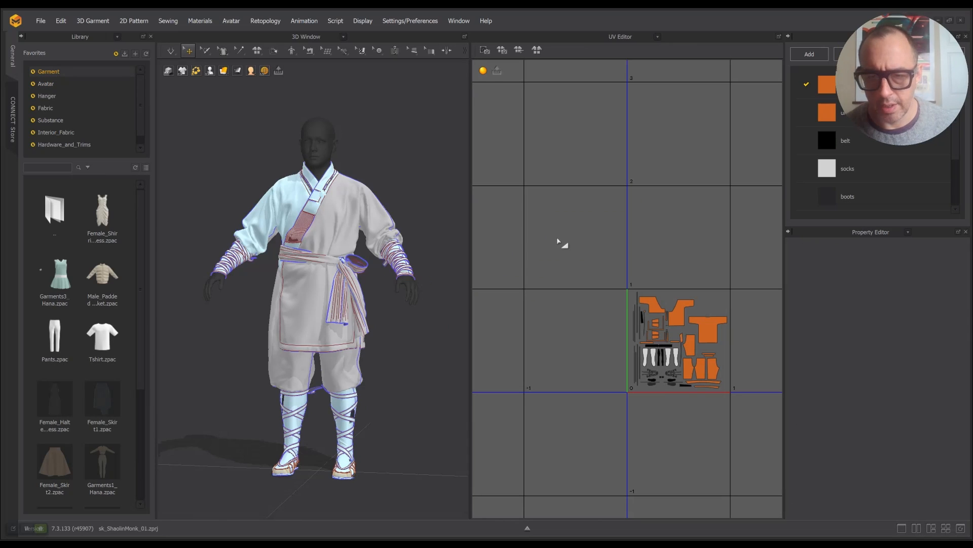
{"action": "left_click", "coordinate": [398, 238]}
{"action": "scroll", "coordinate": [821, 388], "scroll_direction": "down", "scroll_amount": 6}
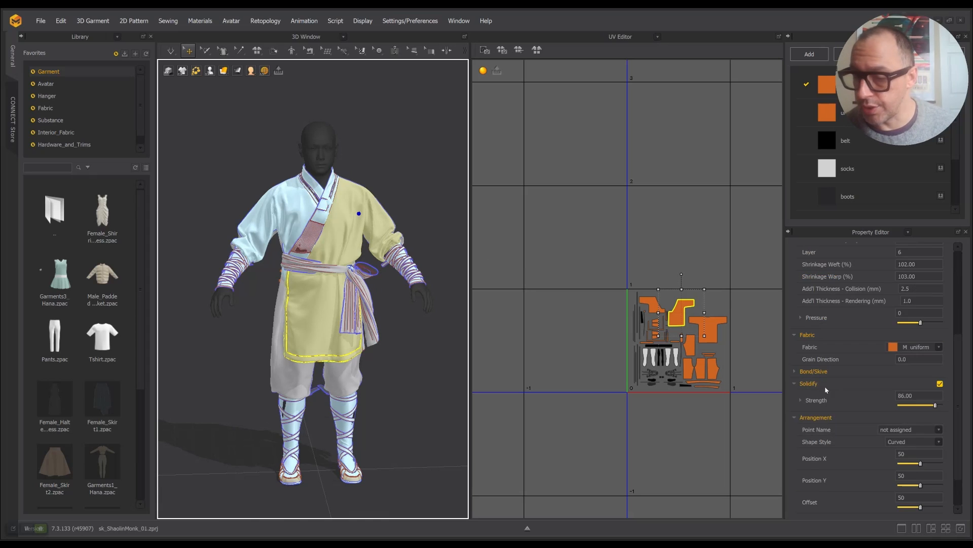
{"action": "left_click", "coordinate": [89, 23]}
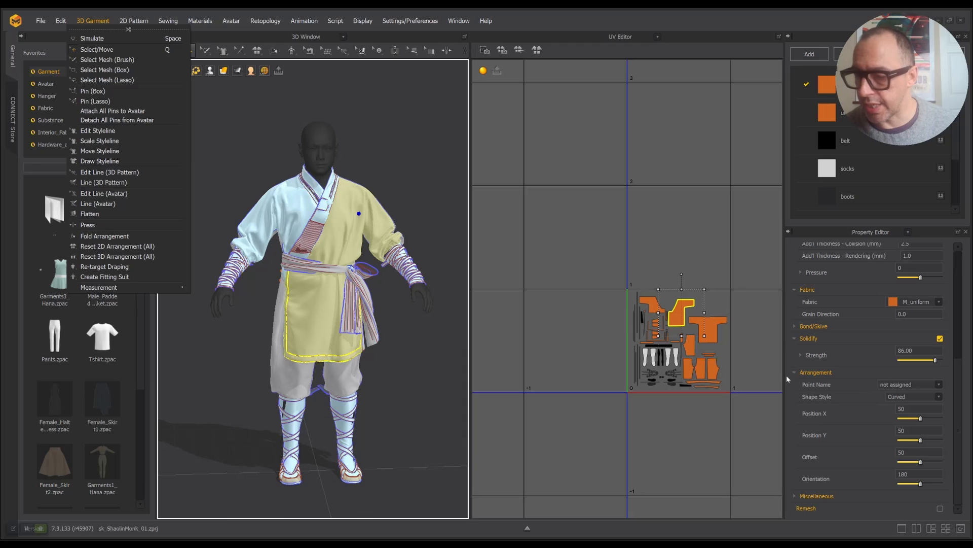
- Try the Body_Back_Center_3 arrangement point on the uniform's T-shaped back piece, and undo the assignment
{"action": "left_click", "coordinate": [697, 317]}
{"action": "left_click", "coordinate": [710, 326]}
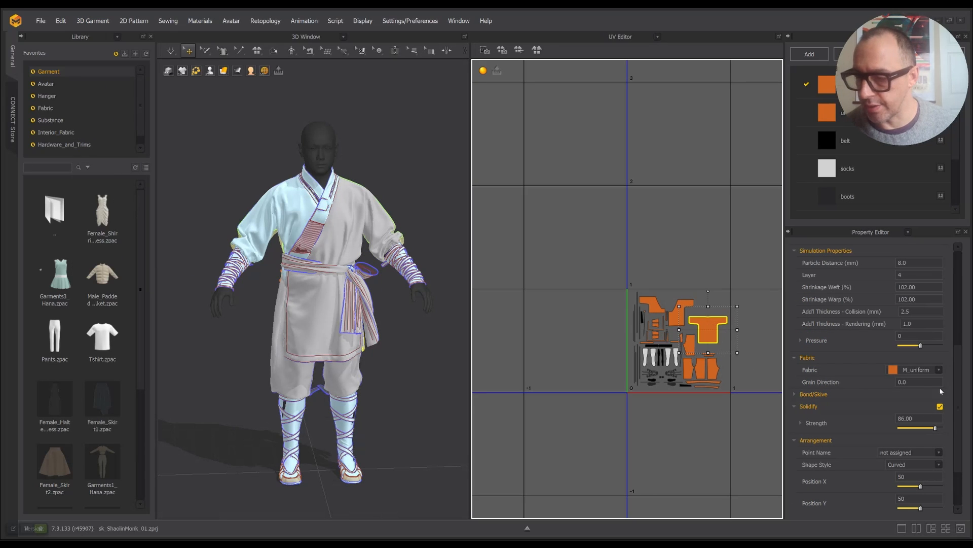
{"action": "left_click", "coordinate": [908, 452]}
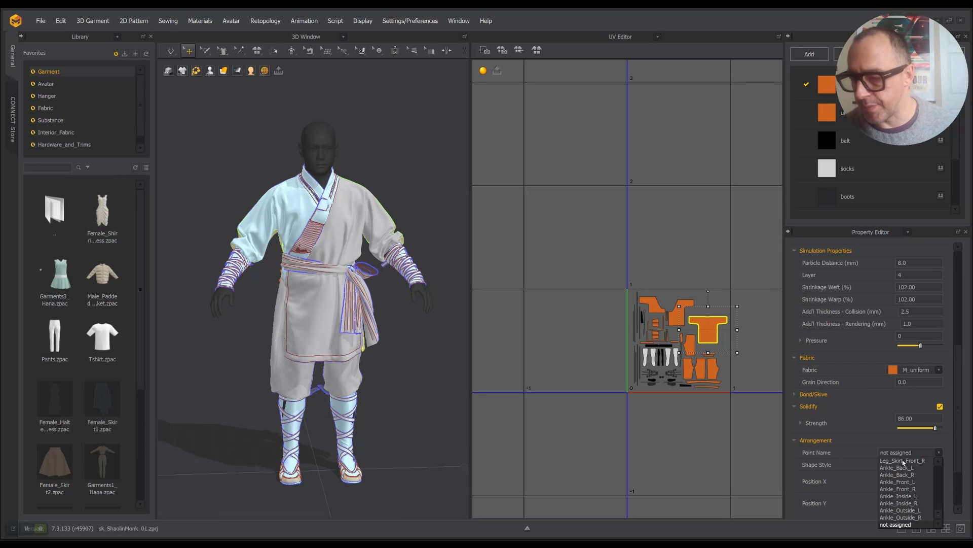
{"action": "scroll", "coordinate": [909, 488], "scroll_direction": "up", "scroll_amount": 5}
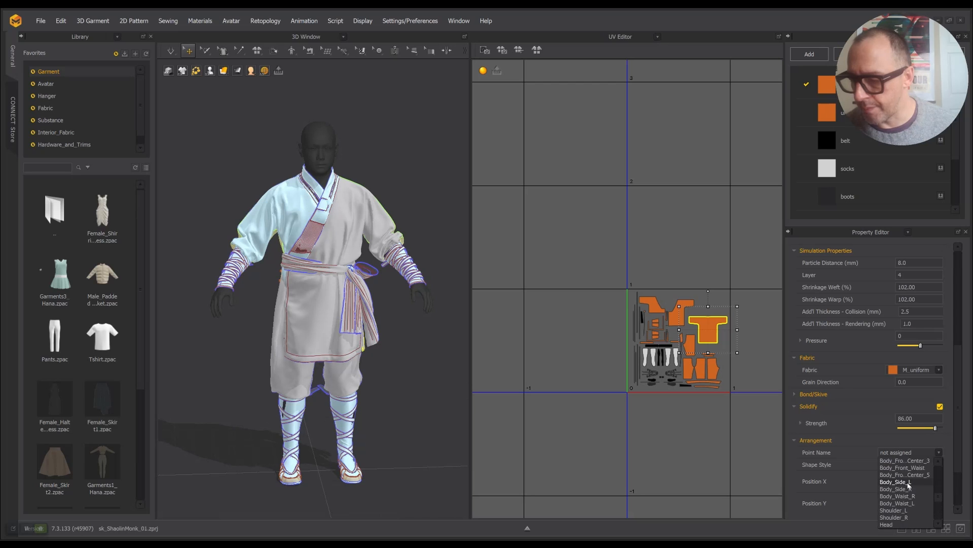
{"action": "scroll", "coordinate": [919, 485], "scroll_direction": "up", "scroll_amount": 2}
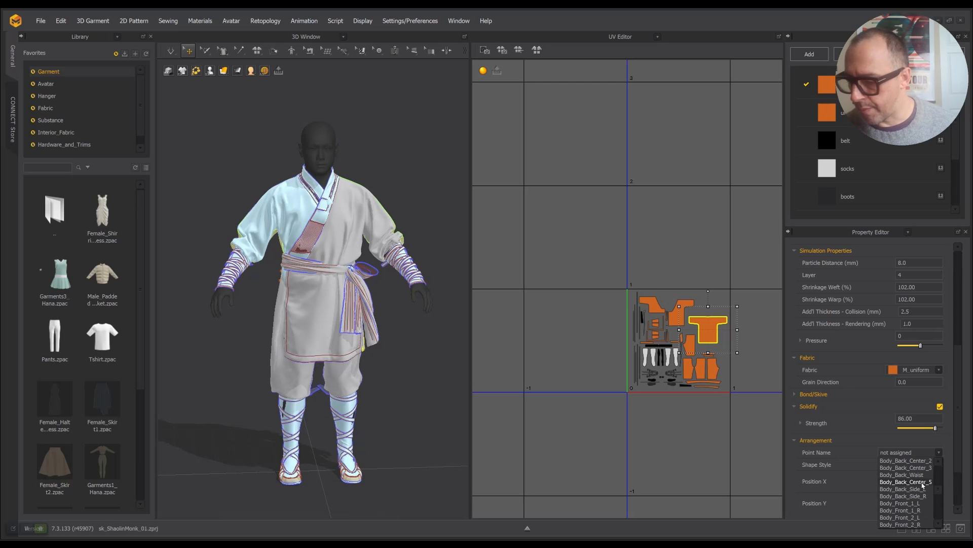
{"action": "left_click", "coordinate": [924, 489]}
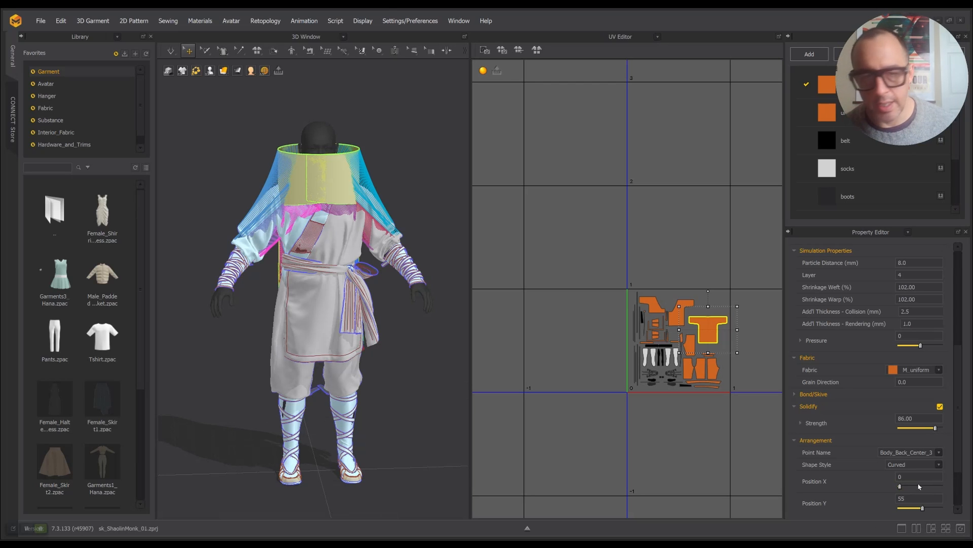
{"action": "right_click_drag", "start_coordinate": [378, 211], "coordinate": [334, 234]}
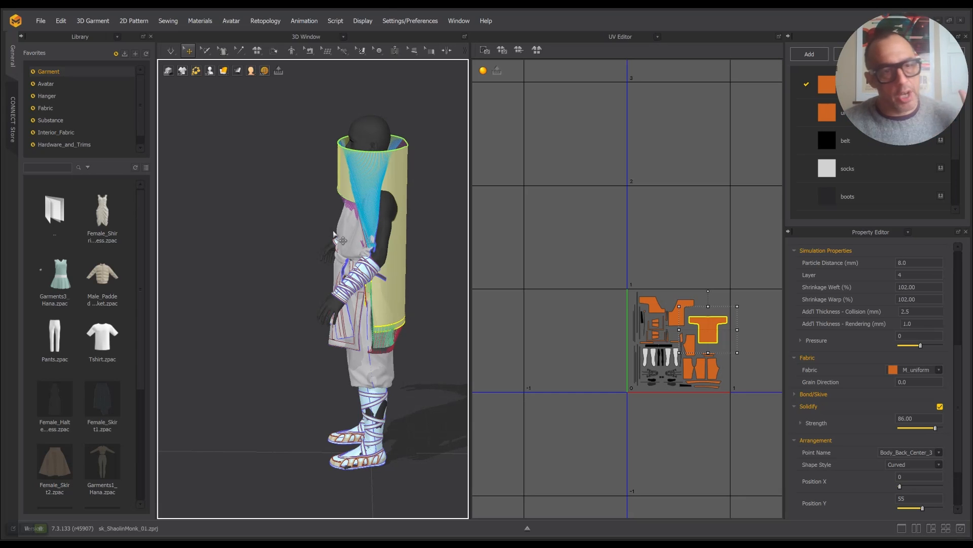
{"action": "right_click_drag", "start_coordinate": [334, 231], "coordinate": [433, 178]}
{"action": "scroll", "coordinate": [437, 185], "scroll_direction": "down", "scroll_amount": 5}
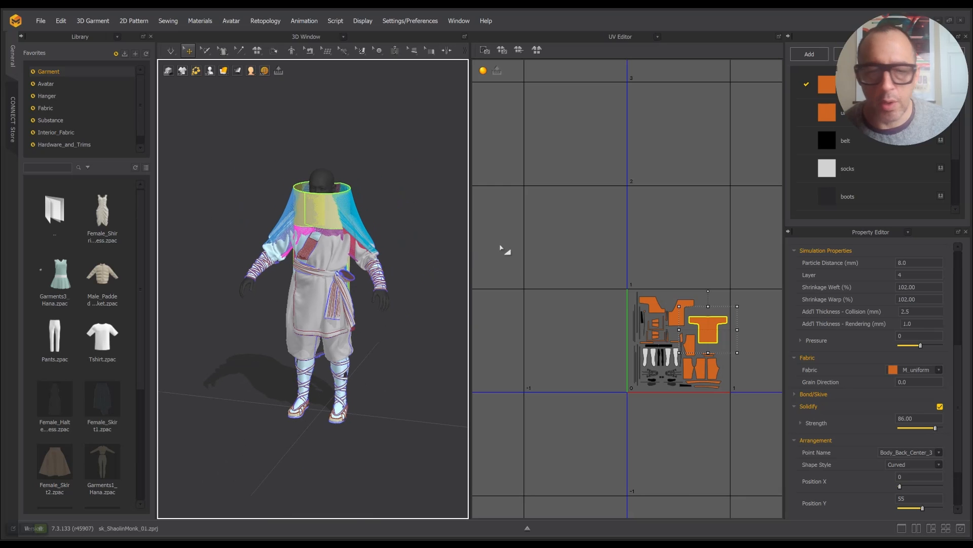
{"action": "key", "text": "ctrl+z"}
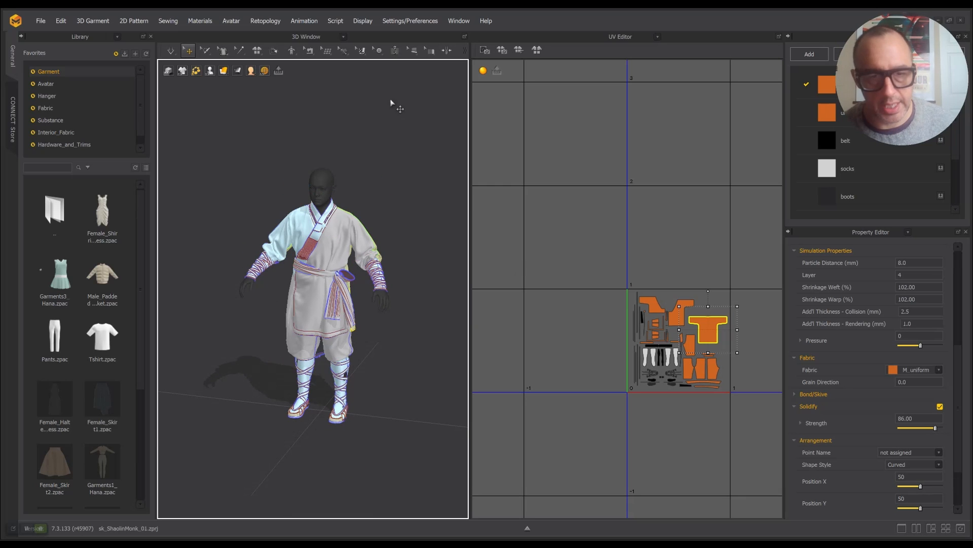
- Show the 2D Pattern Window in place of the UV Editor and deselect the back piece
{"action": "left_click", "coordinate": [623, 37]}
{"action": "left_click", "coordinate": [611, 58]}
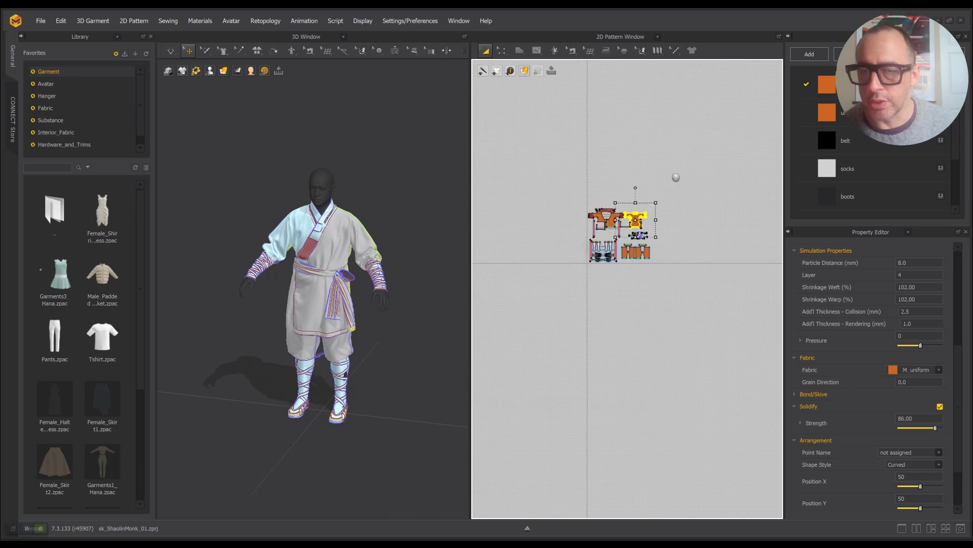
{"action": "left_click", "coordinate": [674, 208]}
- Draw a four-sided polygon piece above the uniform's 2D patterns, about 546 mm along its lower edge, and check its arrangement settings
{"action": "left_click", "coordinate": [519, 50]}
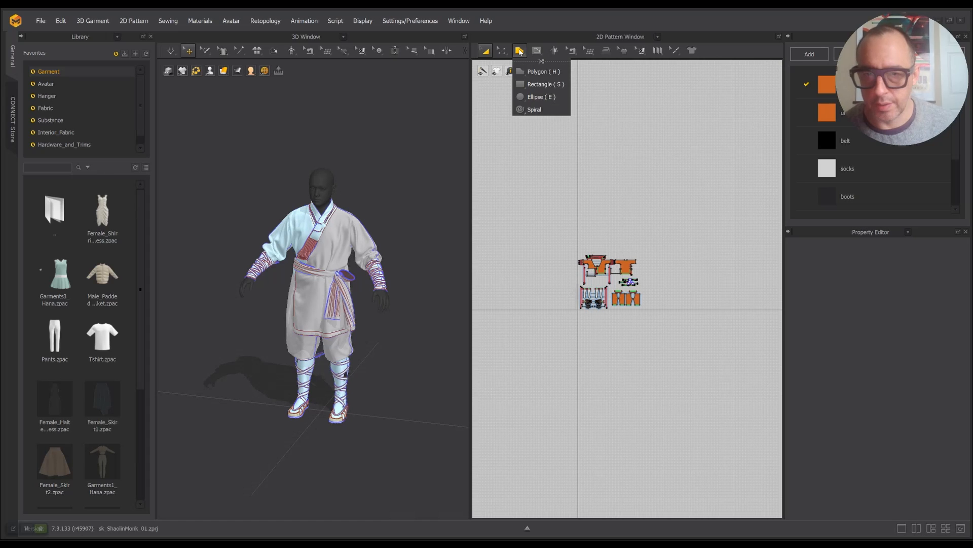
{"action": "left_click", "coordinate": [521, 53]}
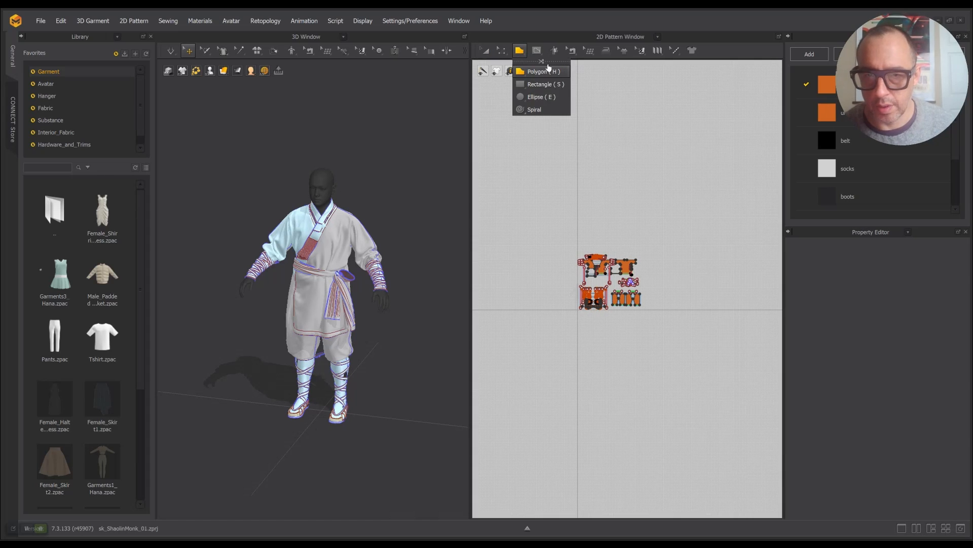
{"action": "left_click", "coordinate": [674, 146]}
{"action": "left_click", "coordinate": [616, 152]}
{"action": "left_click", "coordinate": [620, 192]}
{"action": "left_click", "coordinate": [704, 202]}
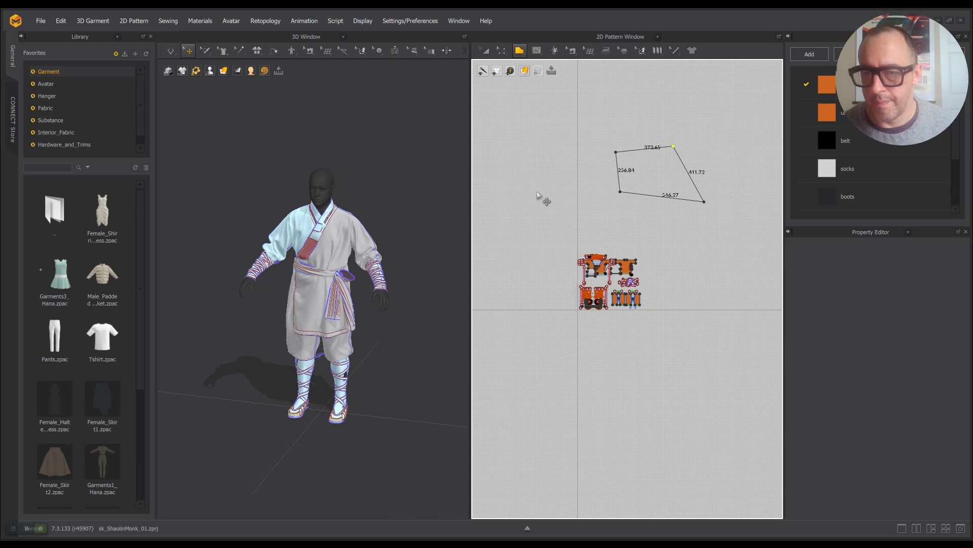
{"action": "scroll", "coordinate": [390, 207], "scroll_direction": "up", "scroll_amount": 4}
{"action": "scroll", "coordinate": [397, 175], "scroll_direction": "down", "scroll_amount": 8}
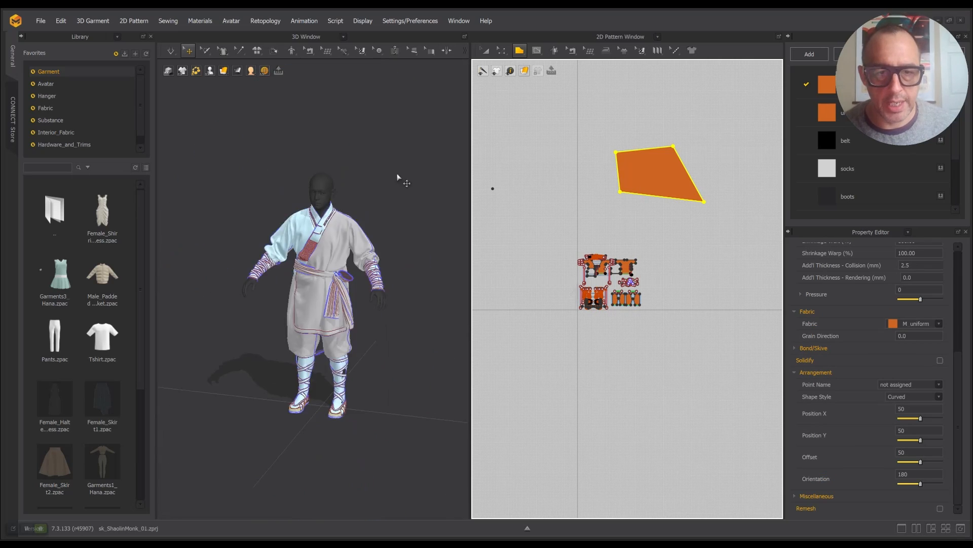
- Move the four-sided piece to just above the avatar's head in 3D, and locate the Re-target Draping command
{"action": "scroll", "coordinate": [377, 186], "scroll_direction": "up", "scroll_amount": 3}
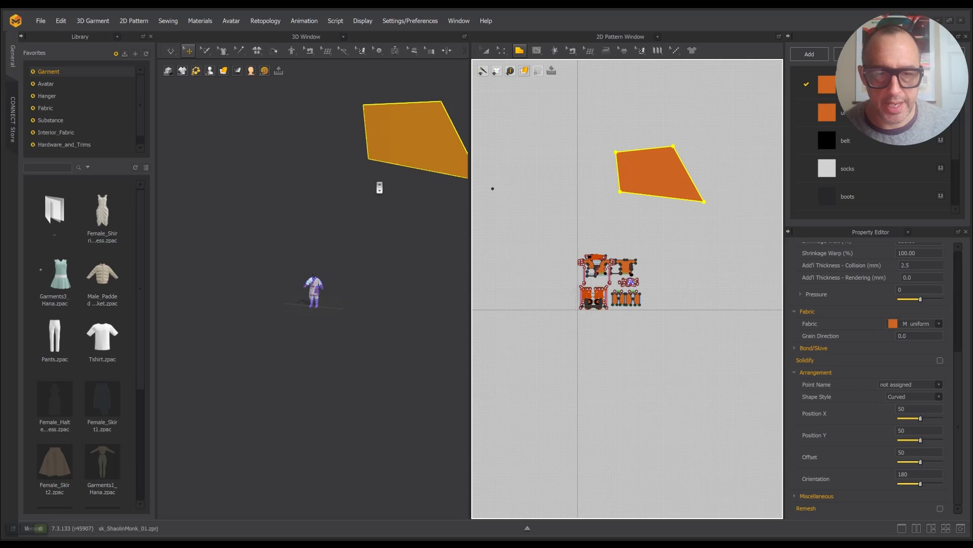
{"action": "right_click_drag", "start_coordinate": [413, 186], "coordinate": [484, 193]}
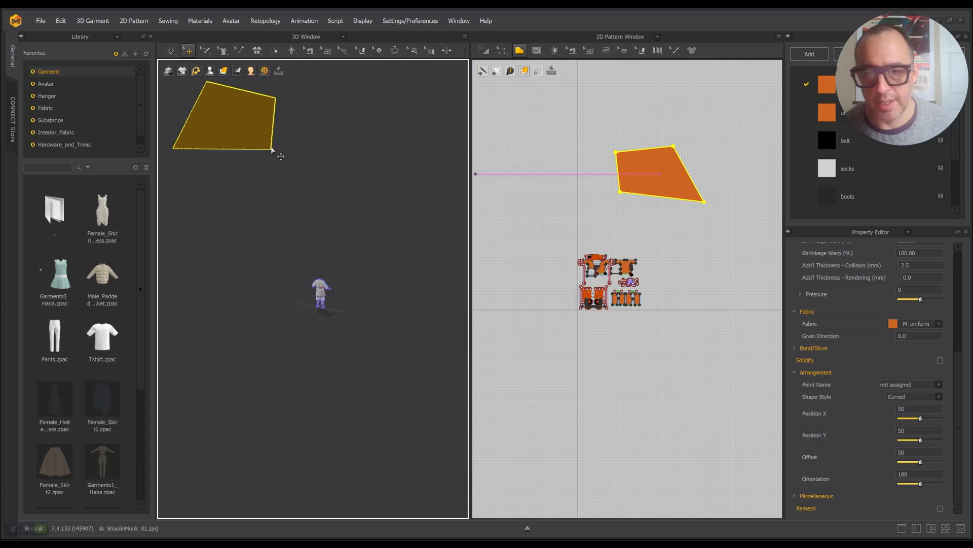
{"action": "left_click_drag", "start_coordinate": [234, 117], "coordinate": [319, 230]}
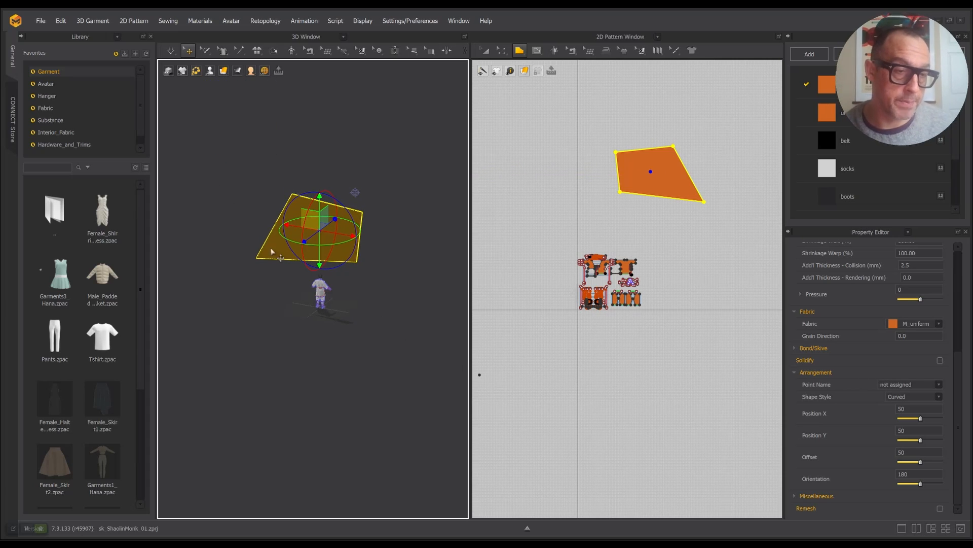
{"action": "left_click", "coordinate": [98, 22]}
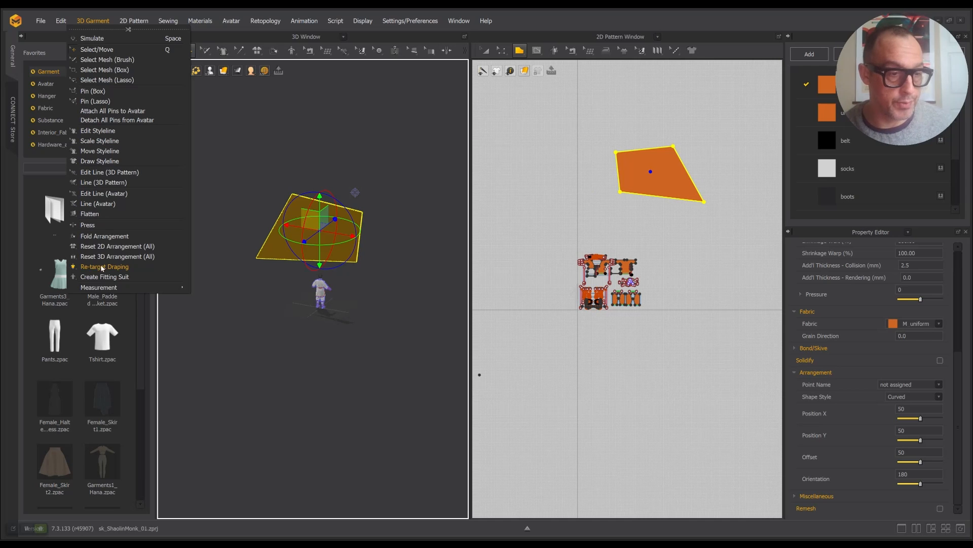
- Delete the four-sided piece from the Shaolin monk project
{"action": "left_click", "coordinate": [692, 162]}
{"action": "key", "text": "Delete"}
{"action": "scroll", "coordinate": [350, 295], "scroll_direction": "up", "scroll_amount": 8}
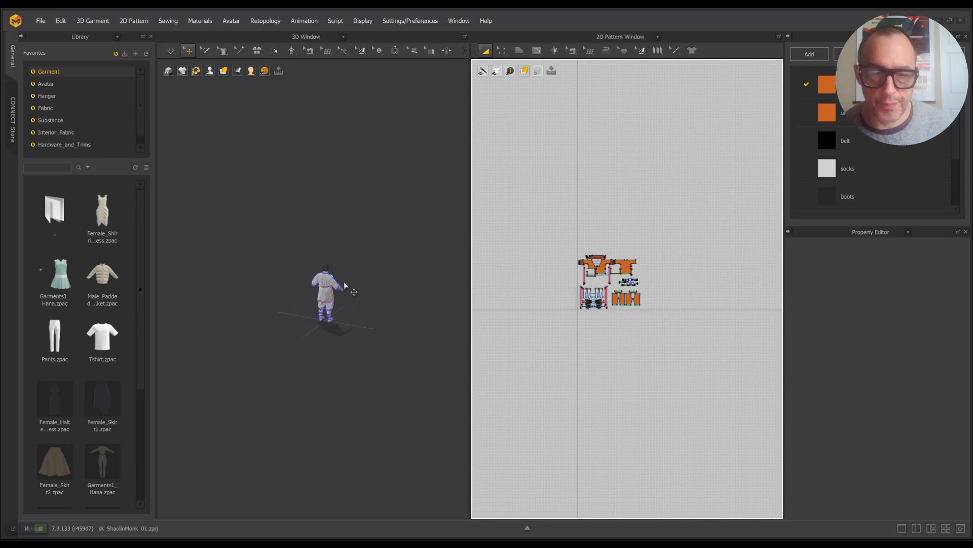
{"action": "right_click_drag", "start_coordinate": [375, 279], "coordinate": [431, 252]}
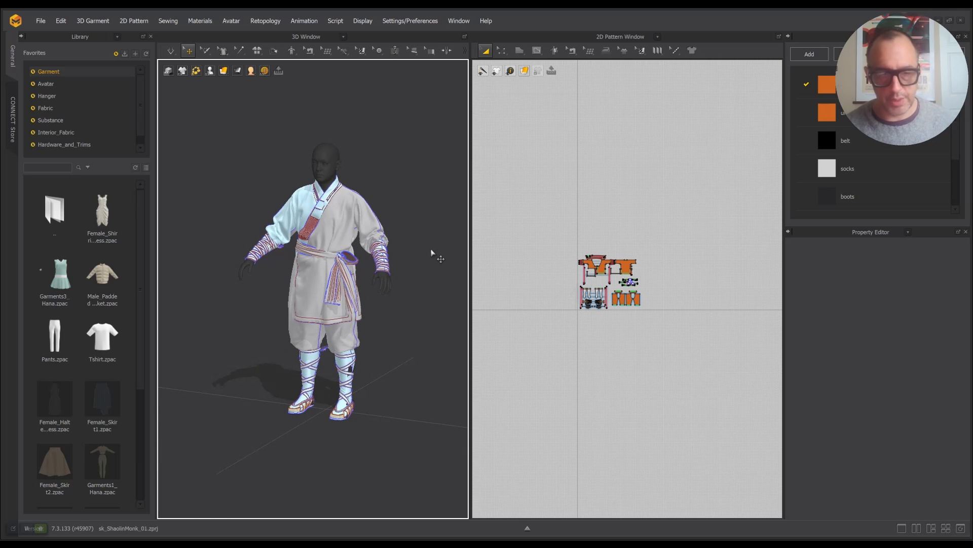
{"action": "scroll", "coordinate": [364, 238], "scroll_direction": "up", "scroll_amount": 5}
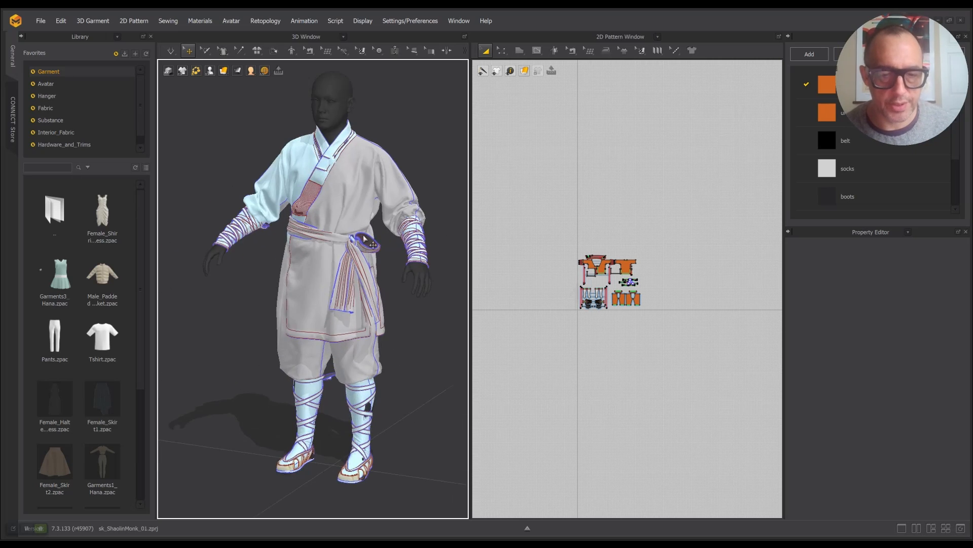
{"action": "scroll", "coordinate": [364, 236], "scroll_direction": "down", "scroll_amount": 3}
{"action": "scroll", "coordinate": [370, 251], "scroll_direction": "down", "scroll_amount": 1}
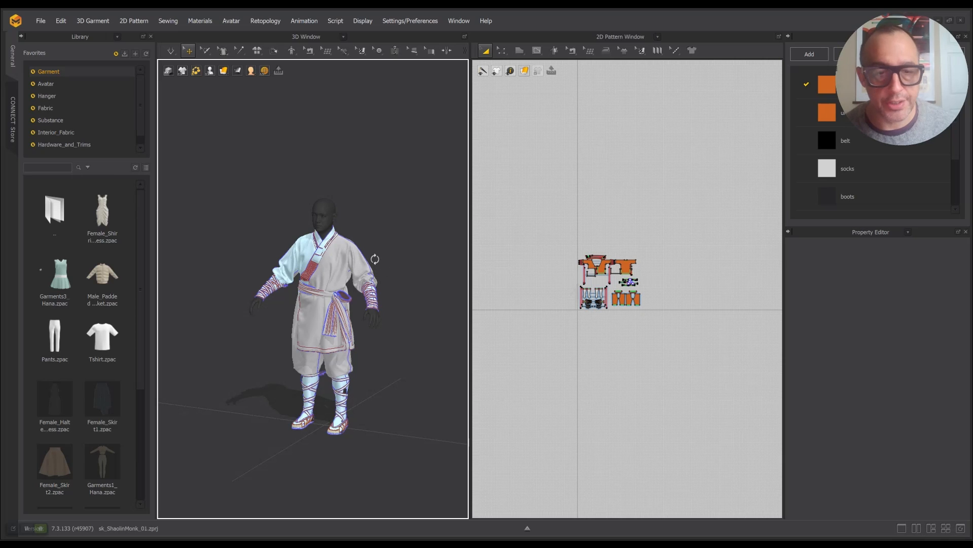
{"action": "scroll", "coordinate": [379, 262], "scroll_direction": "up", "scroll_amount": 1}
- Switch to the browser and look through the Shaolin uniforms product page and its seller's ArtStation store
{"action": "key", "text": "alt+Tab"}
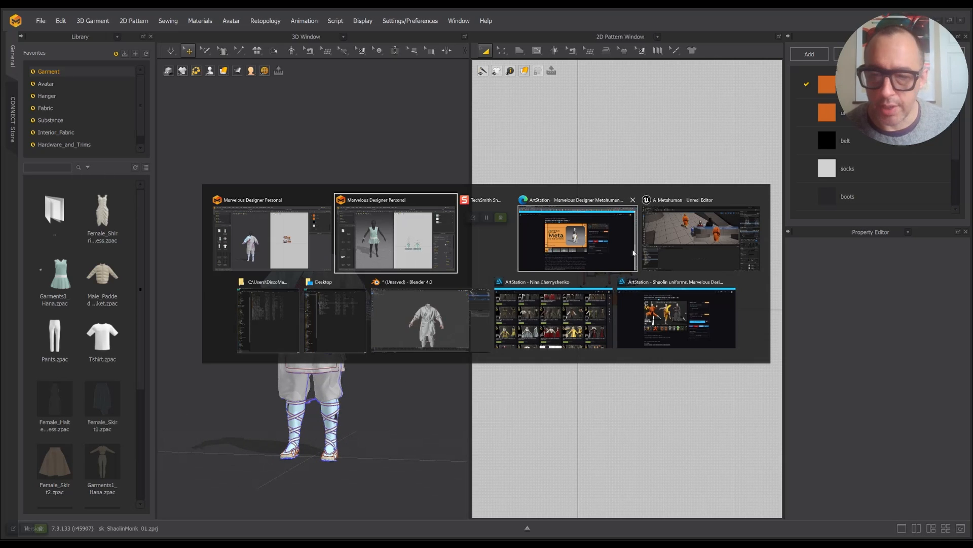
{"action": "left_click", "coordinate": [629, 320]}
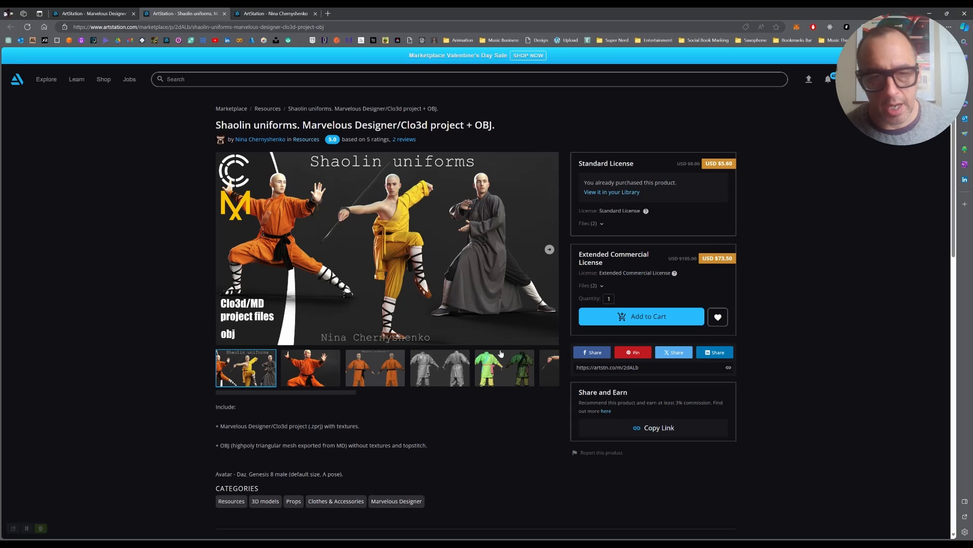
{"action": "left_click", "coordinate": [238, 12]}
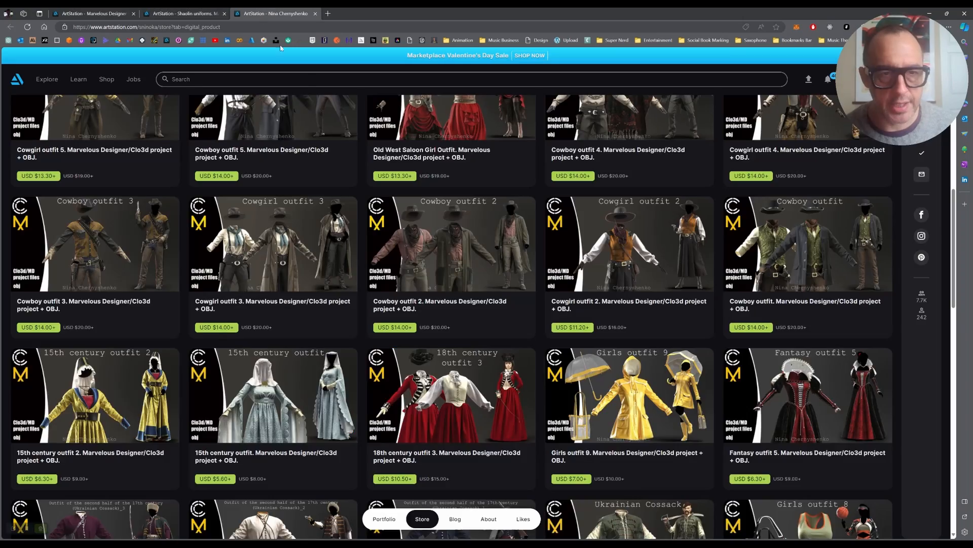
{"action": "scroll", "coordinate": [487, 287], "scroll_direction": "down", "scroll_amount": 5}
{"action": "scroll", "coordinate": [487, 287], "scroll_direction": "up", "scroll_amount": 5}
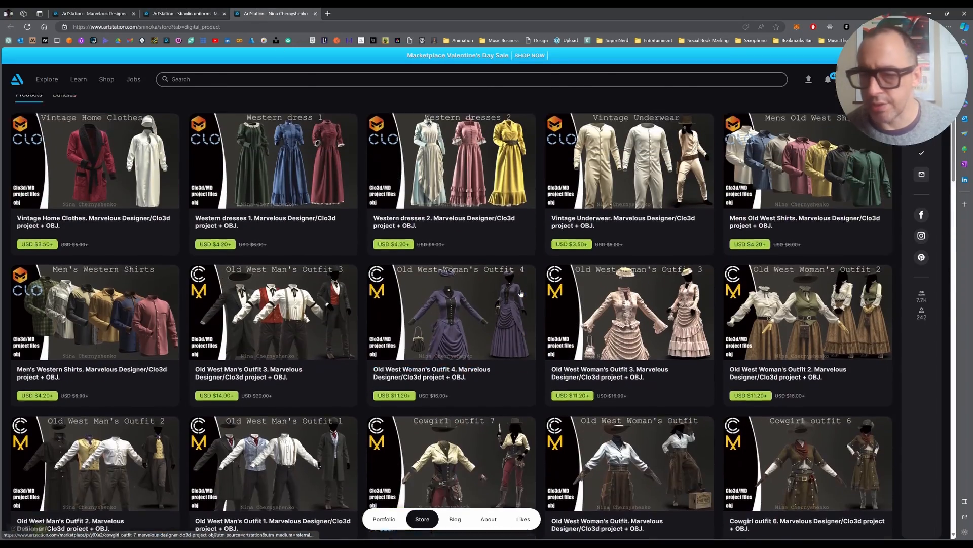
{"action": "scroll", "coordinate": [521, 293], "scroll_direction": "down", "scroll_amount": 3}
{"action": "scroll", "coordinate": [521, 290], "scroll_direction": "down", "scroll_amount": 13}
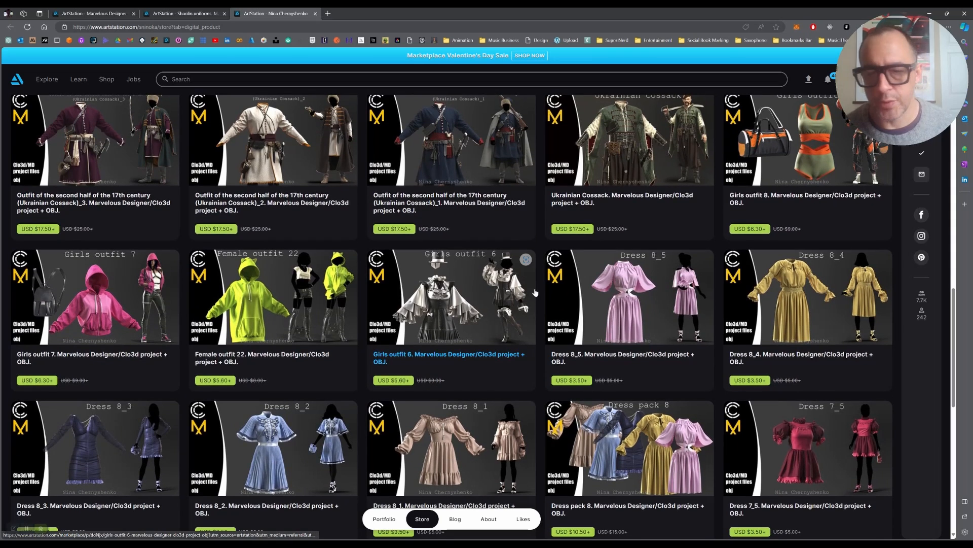
- Review the Shaolin uniforms product page alongside the Marvelous Designer Metahuman Presets page
{"action": "left_click", "coordinate": [166, 14]}
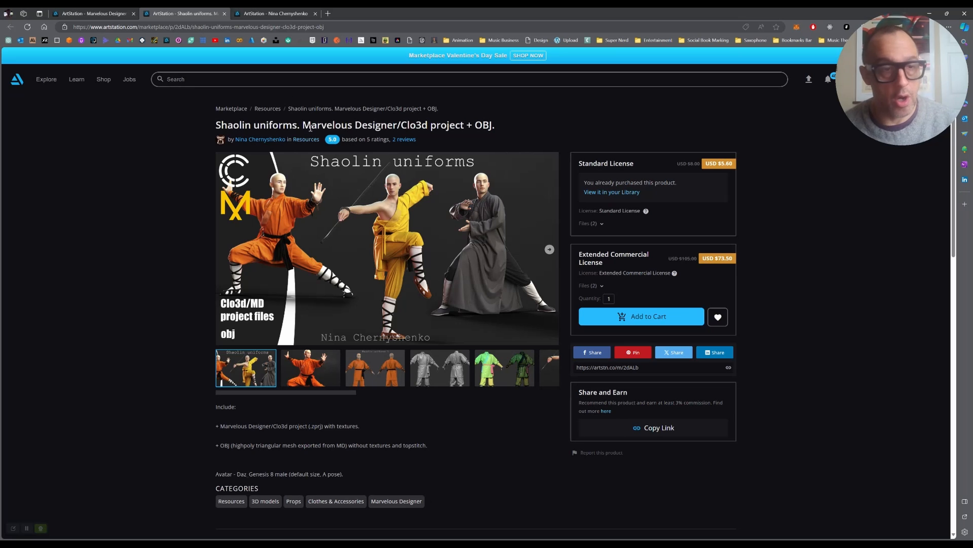
{"action": "left_click", "coordinate": [96, 13]}
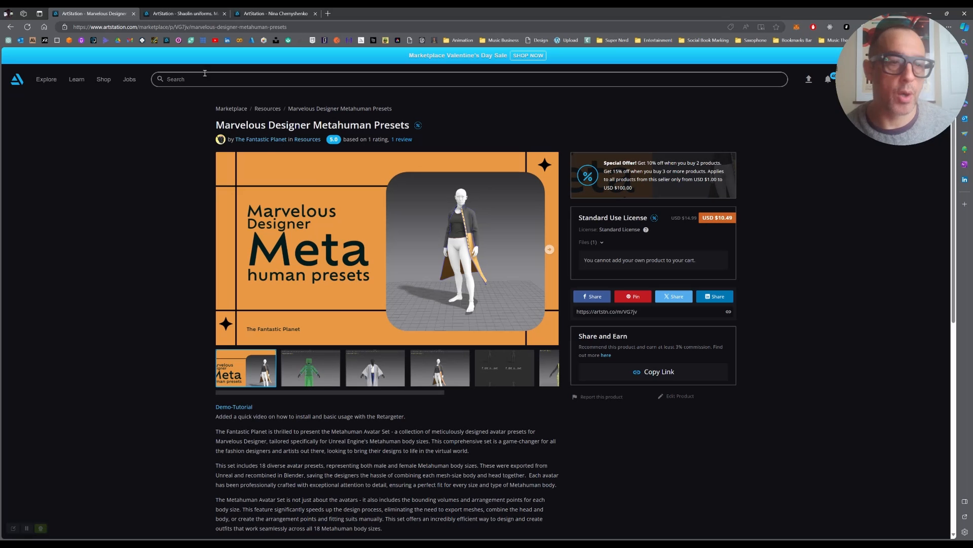
{"action": "left_click", "coordinate": [190, 14]}
{"action": "left_click", "coordinate": [101, 14]}
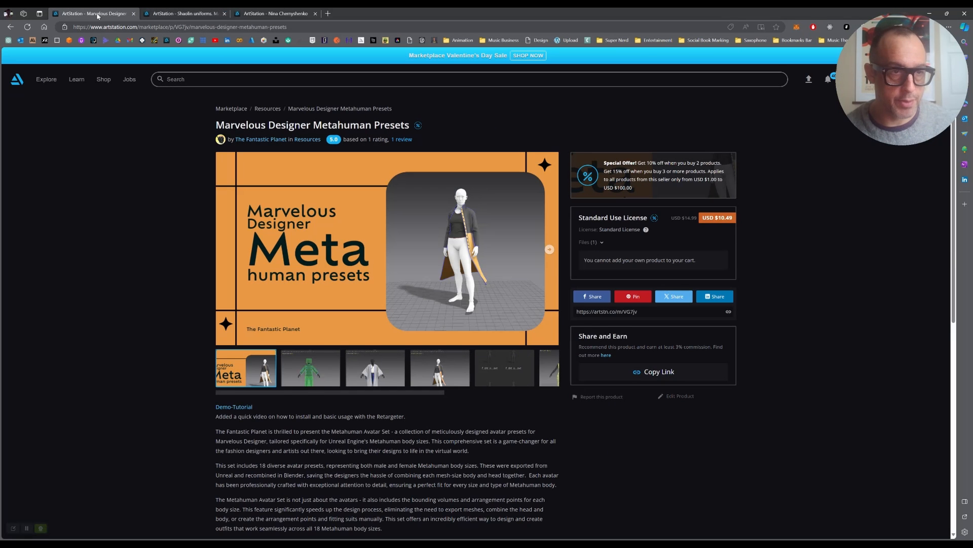
- Review the Shaolin uniforms product page, and switch to the Shaolin monk project in Marvelous Designer to examine a jacket piece's arrangement properties
{"action": "left_click", "coordinate": [201, 15]}
{"action": "key", "text": "alt+Tab"}
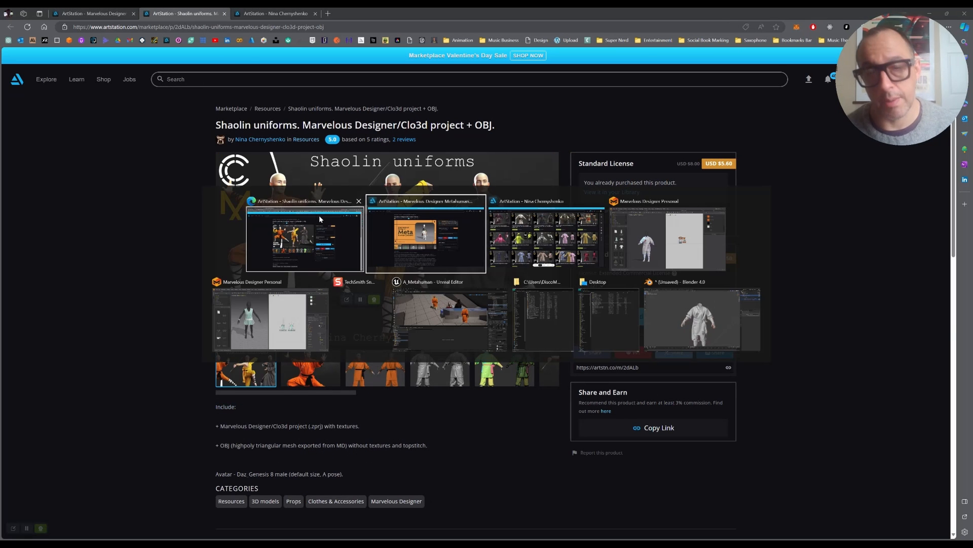
{"action": "left_click", "coordinate": [650, 254]}
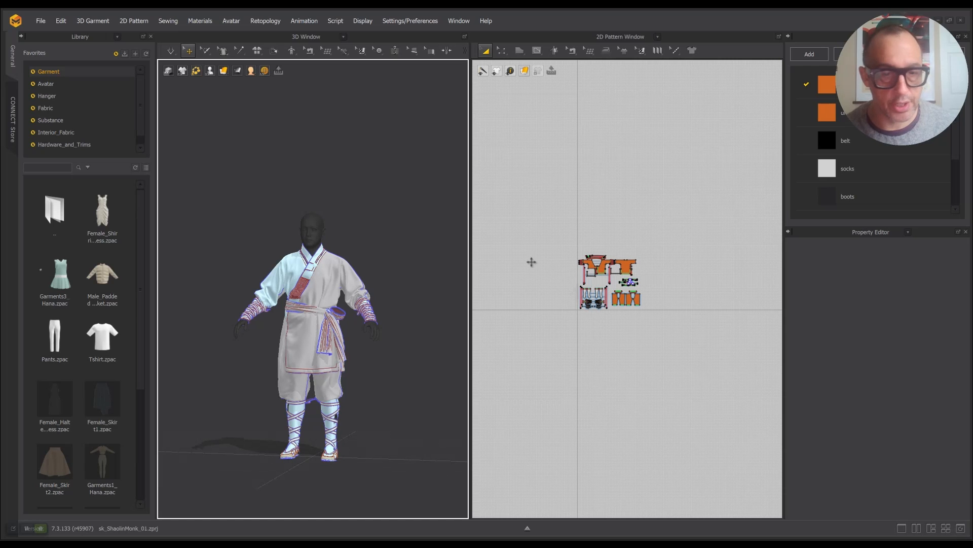
{"action": "left_click", "coordinate": [348, 282]}
{"action": "key", "text": "alt+Tab"}
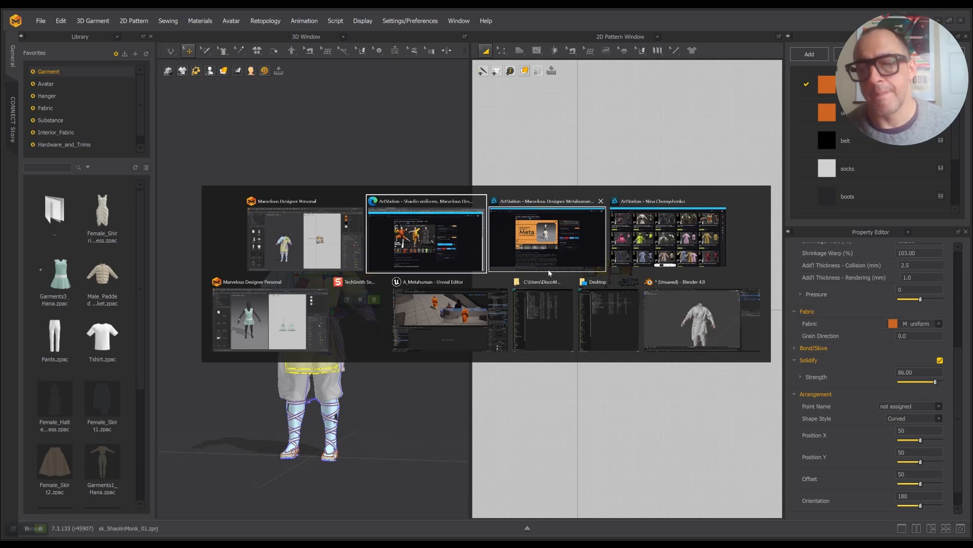
- Switch to Unreal Engine, browse My MetaHumans in Bridge, and launch MetaHuman Creator
{"action": "left_click", "coordinate": [449, 325]}
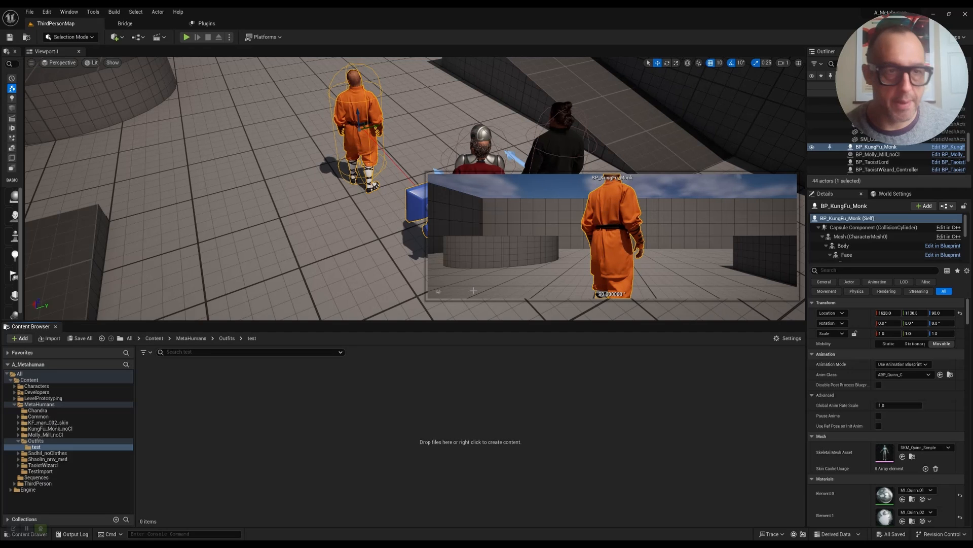
{"action": "left_click", "coordinate": [124, 23]}
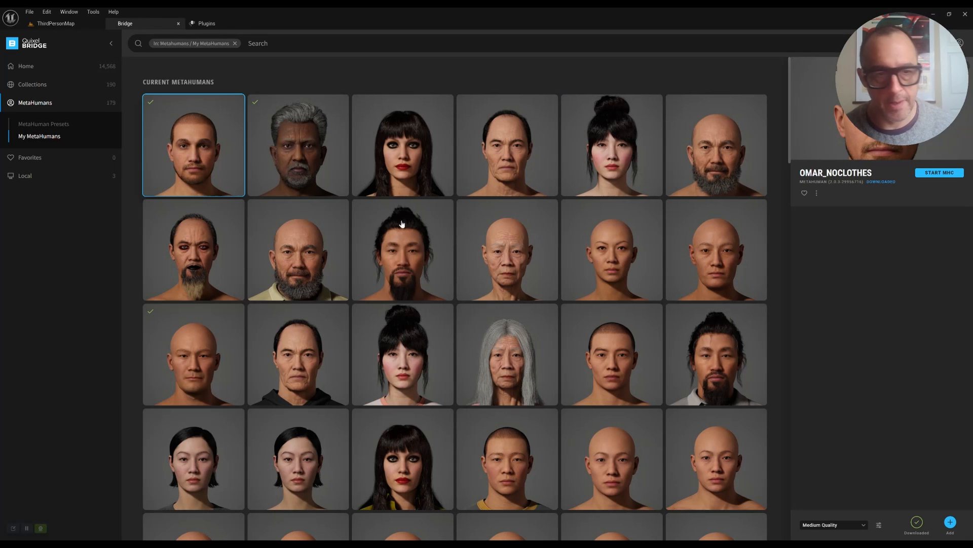
{"action": "left_click", "coordinate": [53, 125]}
{"action": "left_click", "coordinate": [48, 136]}
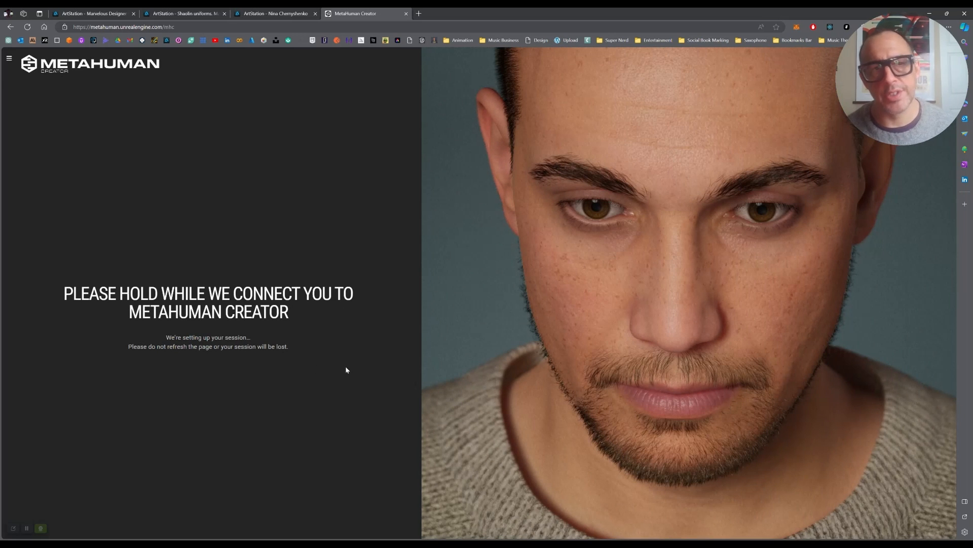
- Return to the Shaolin monk project in Marvelous Designer and look through the female and male Metahuman avatar presets in the library
{"action": "key", "text": "alt+Tab"}
{"action": "left_click", "coordinate": [630, 192]}
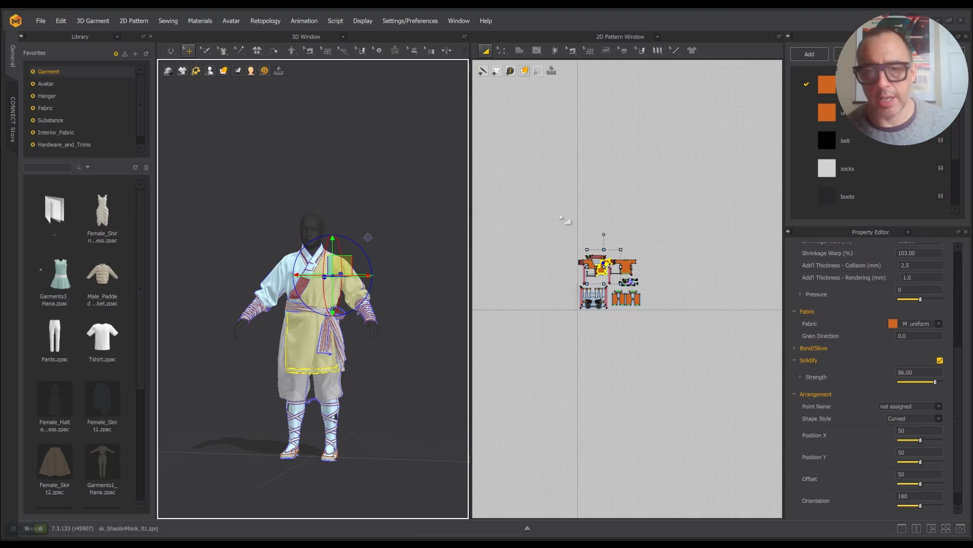
{"action": "left_click", "coordinate": [46, 84]}
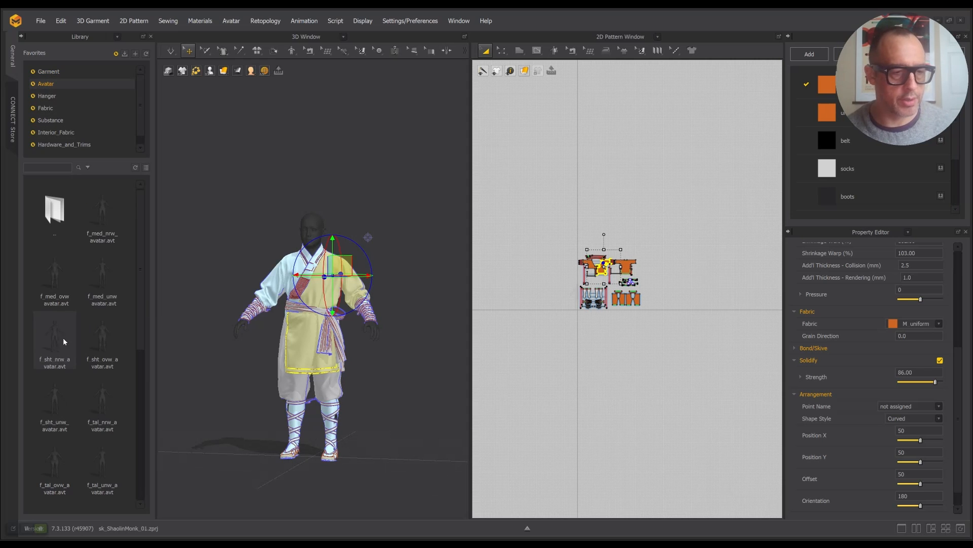
{"action": "mouse_move", "coordinate": [111, 234]}
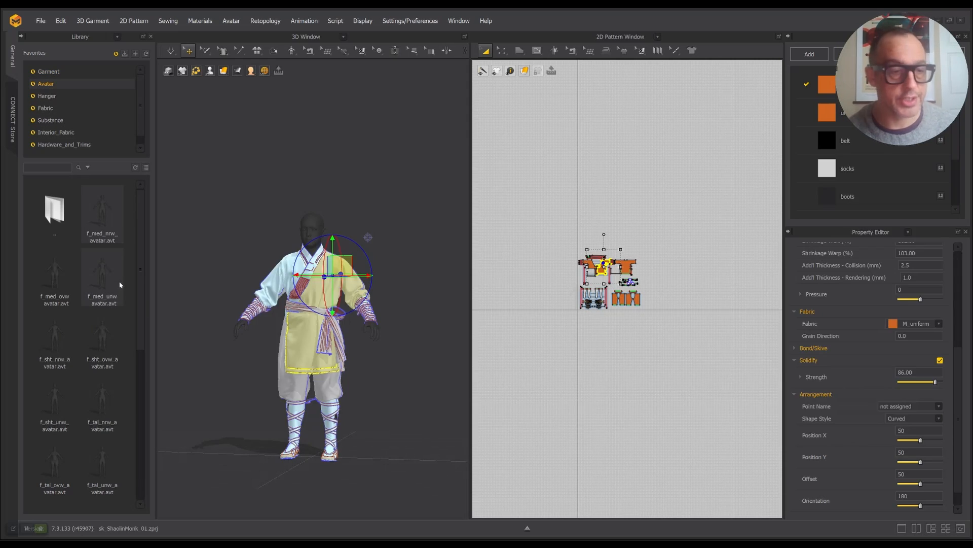
{"action": "mouse_move", "coordinate": [121, 287]}
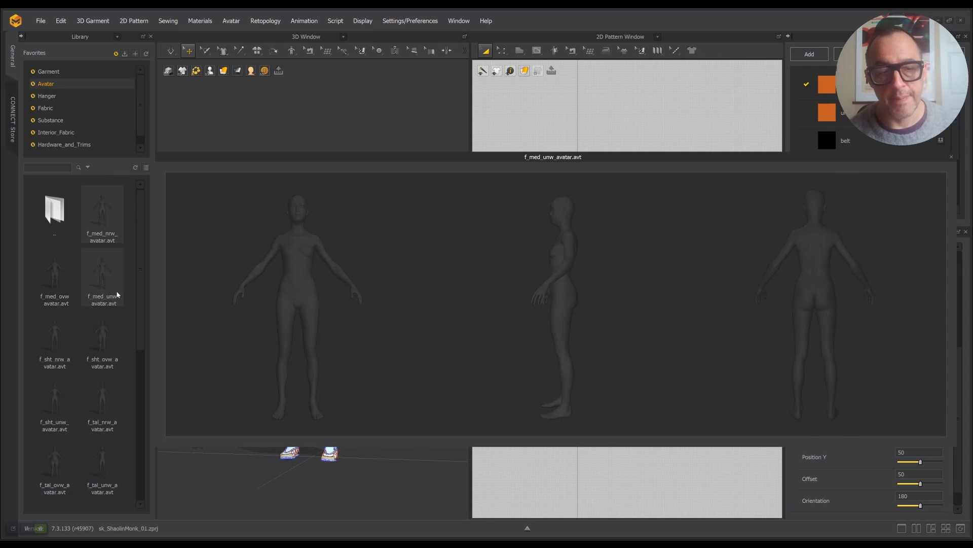
{"action": "scroll", "coordinate": [127, 390], "scroll_direction": "down", "scroll_amount": 5}
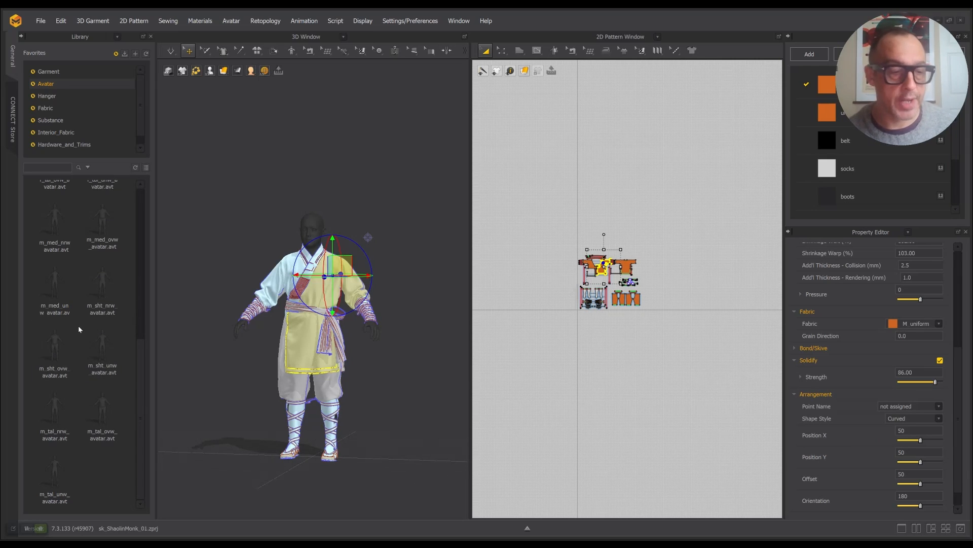
{"action": "scroll", "coordinate": [80, 331], "scroll_direction": "up", "scroll_amount": 5}
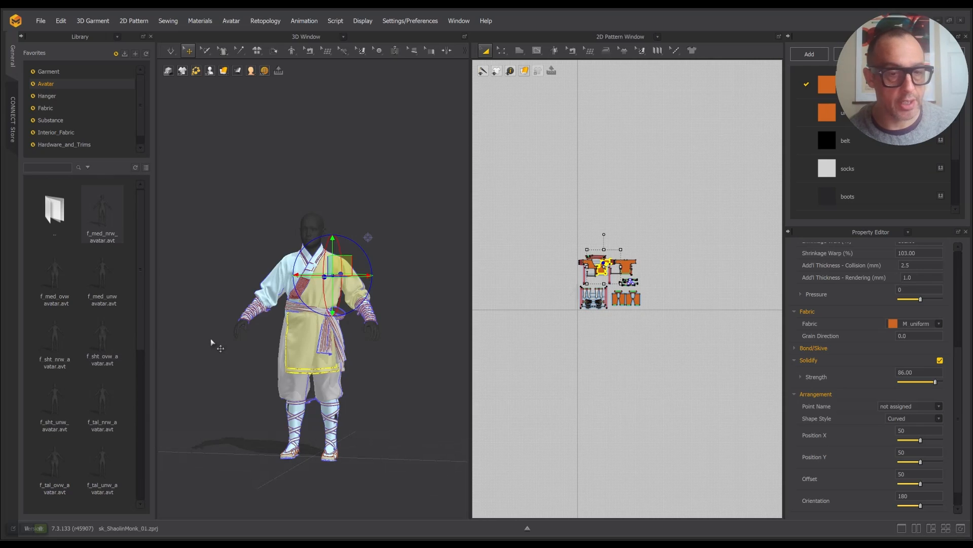
- Check the MetaHumans in Bridge and the MetaHuman Creator page, and return to the Shaolin monk outfit in Marvelous Designer
{"action": "key", "text": "alt+Tab"}
{"action": "left_click", "coordinate": [658, 192]}
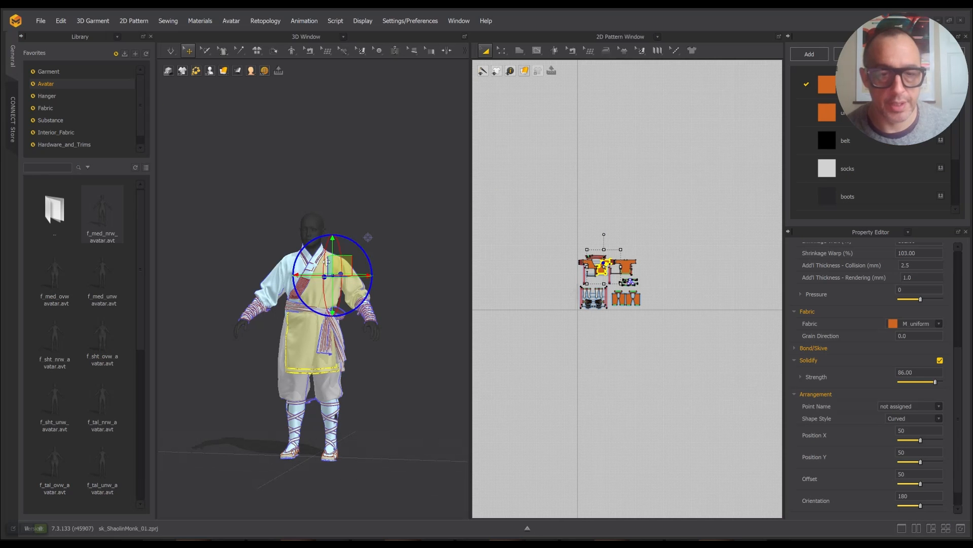
{"action": "key", "text": "alt+Tab"}
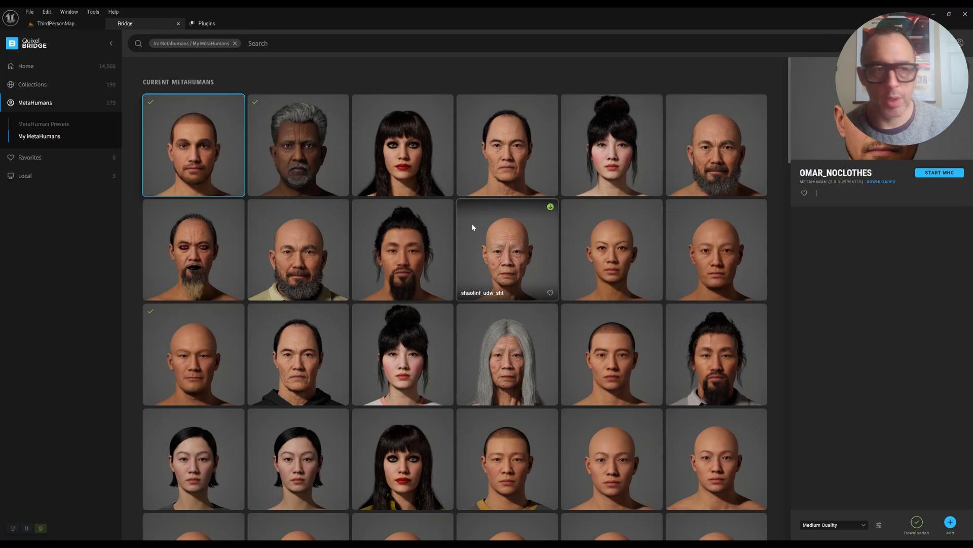
{"action": "key", "text": "alt+Tab"}
{"action": "key", "text": "alt+Tab"}
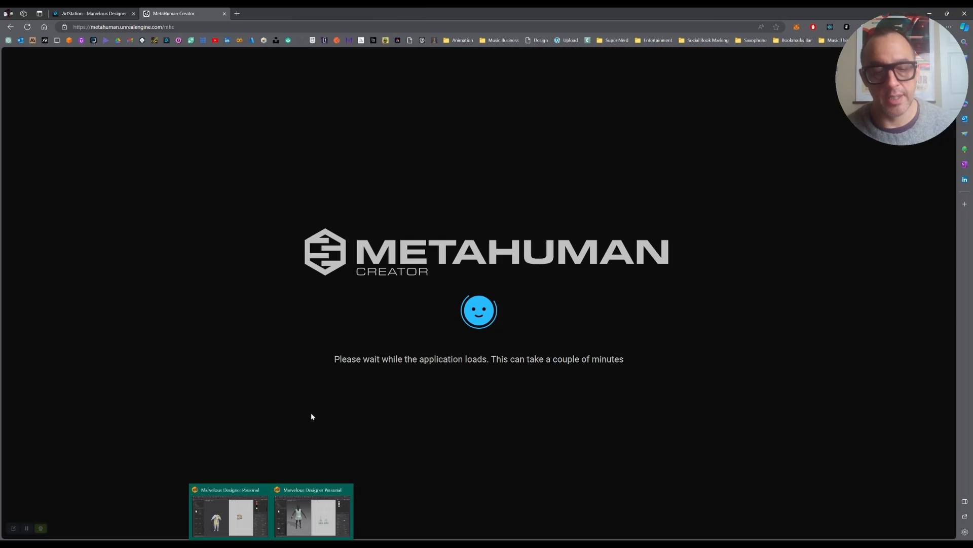
{"action": "middle_click_drag", "start_coordinate": [415, 327], "coordinate": [439, 295]}
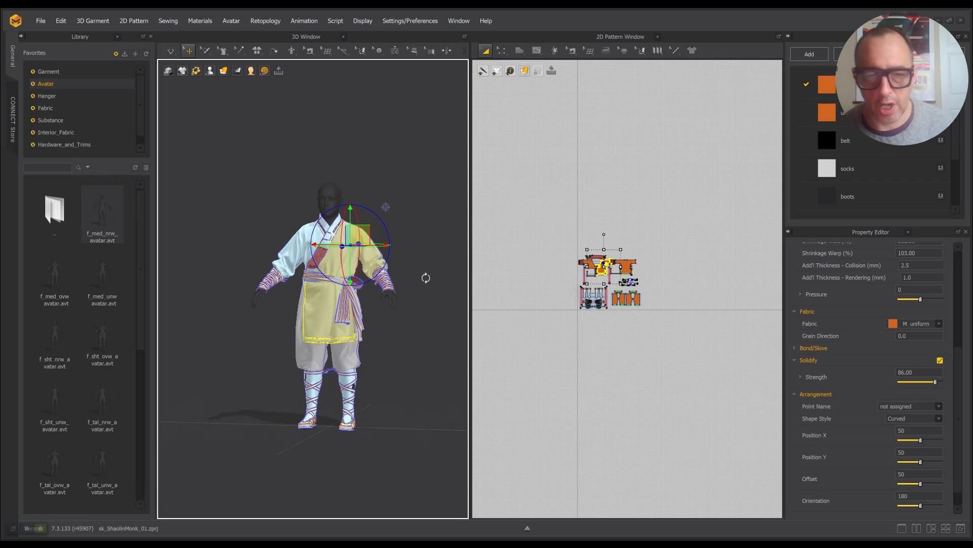
{"action": "right_click_drag", "start_coordinate": [426, 277], "coordinate": [444, 281]}
- Switch to the Garments3_Hana project and examine how its 2D pattern pieces are laid out, selecting all of them
{"action": "key", "text": "alt+Tab"}
{"action": "left_click", "coordinate": [445, 257]}
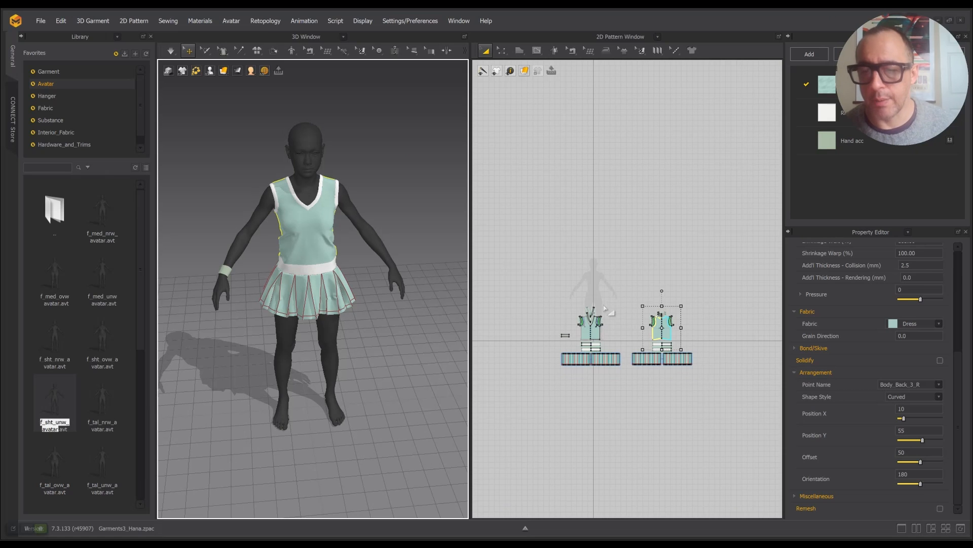
{"action": "scroll", "coordinate": [604, 308], "scroll_direction": "down", "scroll_amount": 3}
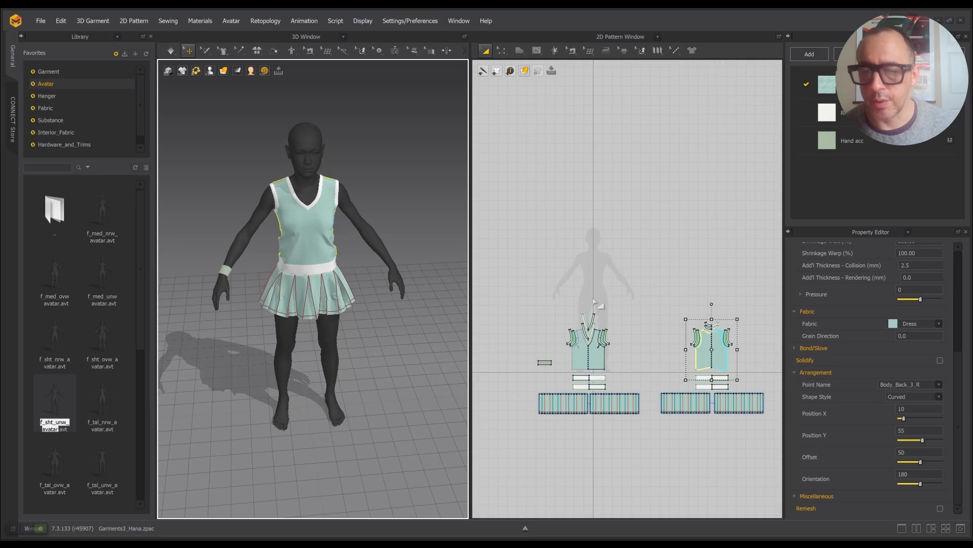
{"action": "scroll", "coordinate": [596, 245], "scroll_direction": "up", "scroll_amount": 3}
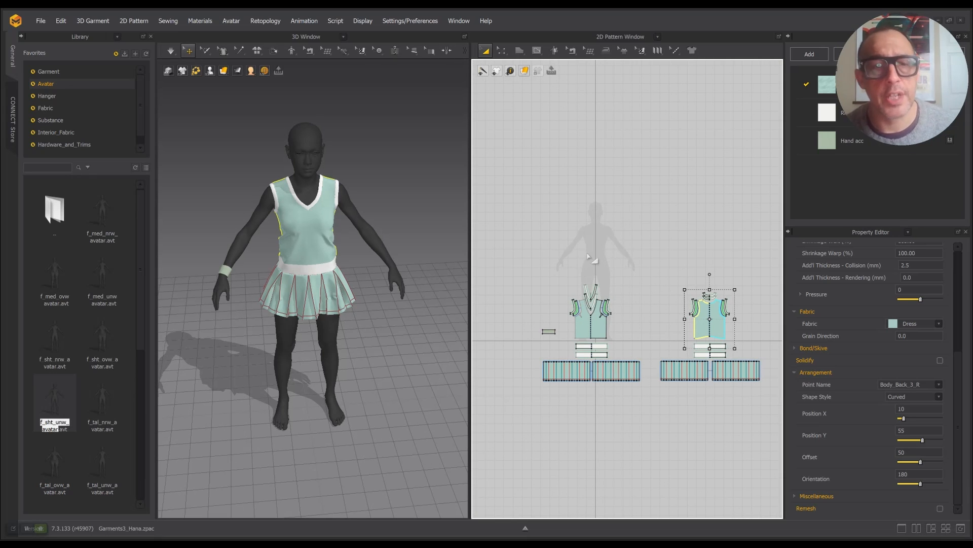
{"action": "scroll", "coordinate": [627, 270], "scroll_direction": "down", "scroll_amount": 4}
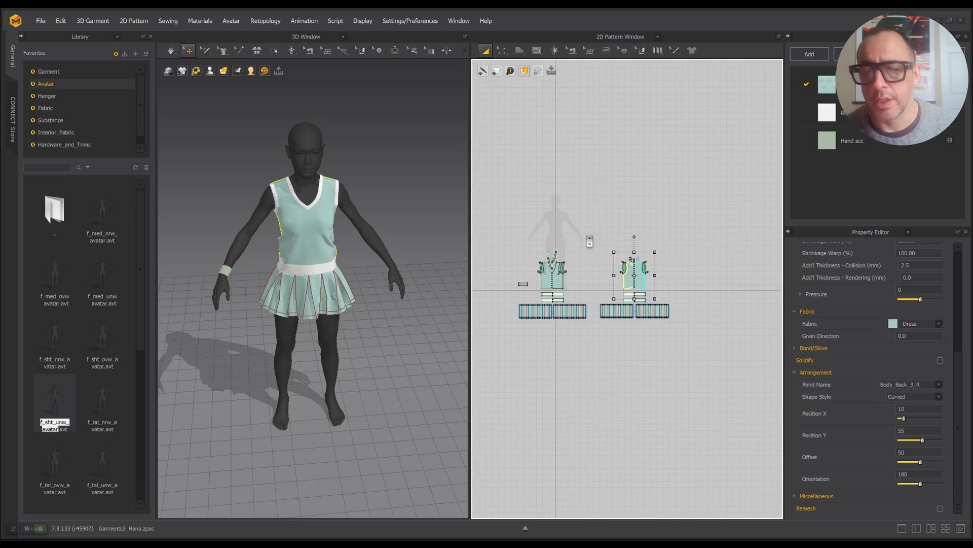
{"action": "scroll", "coordinate": [588, 239], "scroll_direction": "down", "scroll_amount": 2}
{"action": "left_click_drag", "start_coordinate": [511, 235], "coordinate": [719, 349]}
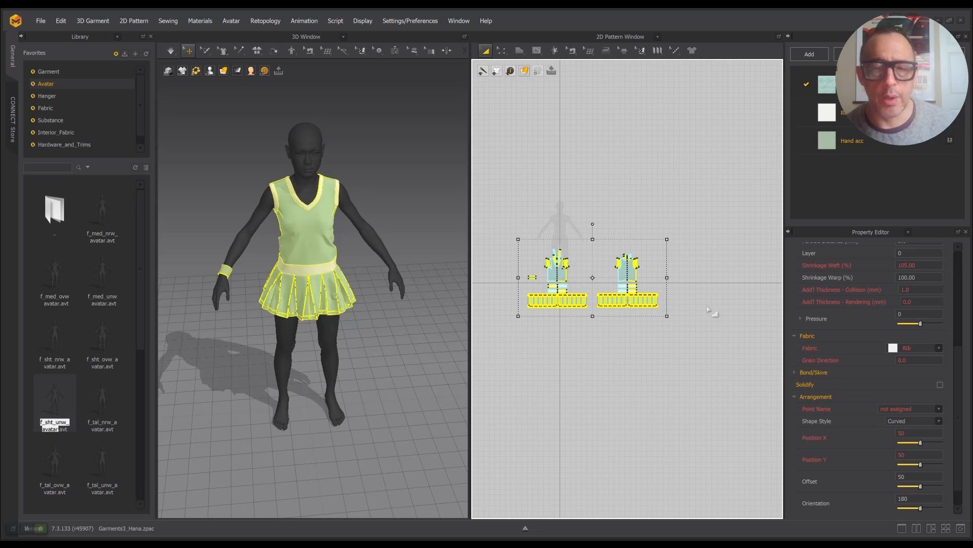
{"action": "left_click", "coordinate": [681, 195]}
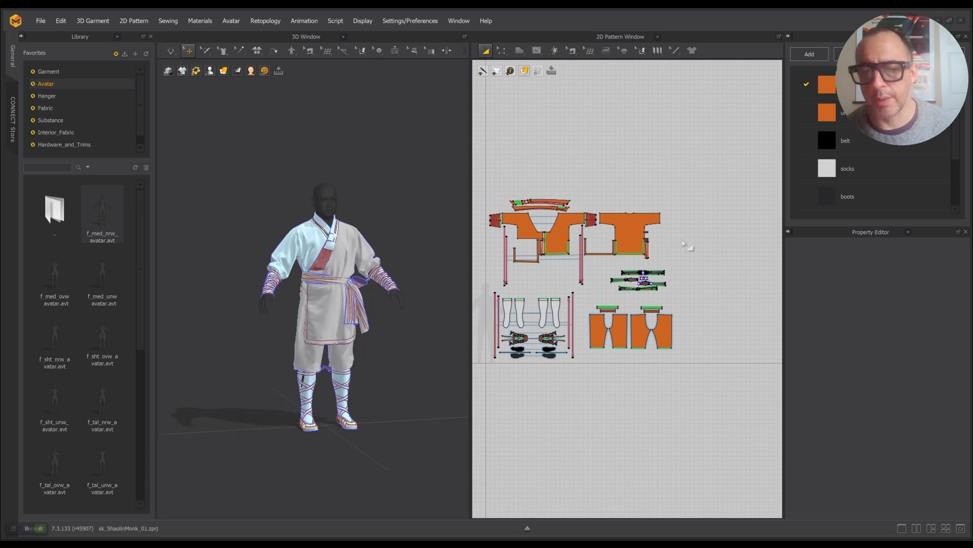
- In the Shaolin monk project's 2D patterns, move the small strap pieces below the jacket front and shift the jacket back and its edging down
{"action": "left_click_drag", "start_coordinate": [608, 265], "coordinate": [544, 278]}
{"action": "left_click", "coordinate": [667, 283]}
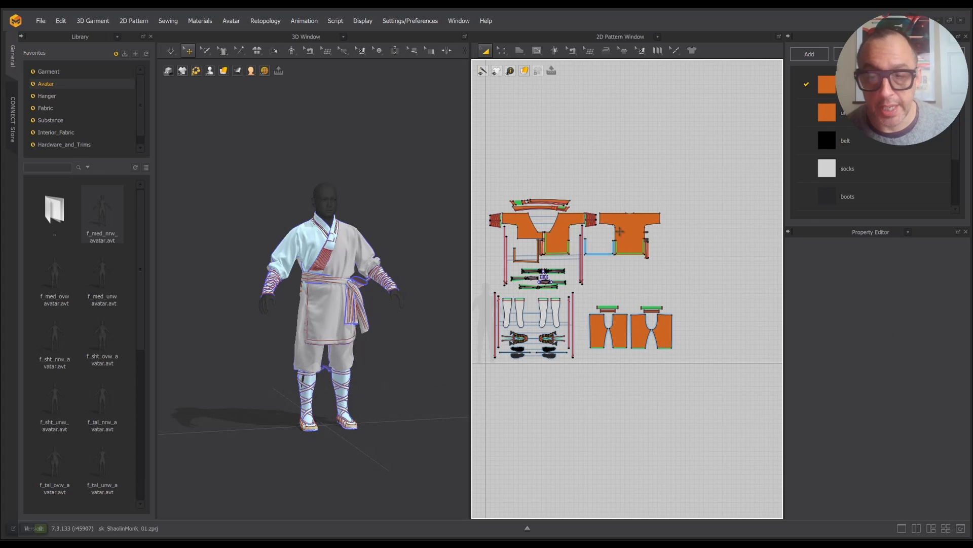
{"action": "left_click_drag", "start_coordinate": [600, 249], "coordinate": [586, 287]}
{"action": "left_click_drag", "start_coordinate": [628, 222], "coordinate": [654, 248]}
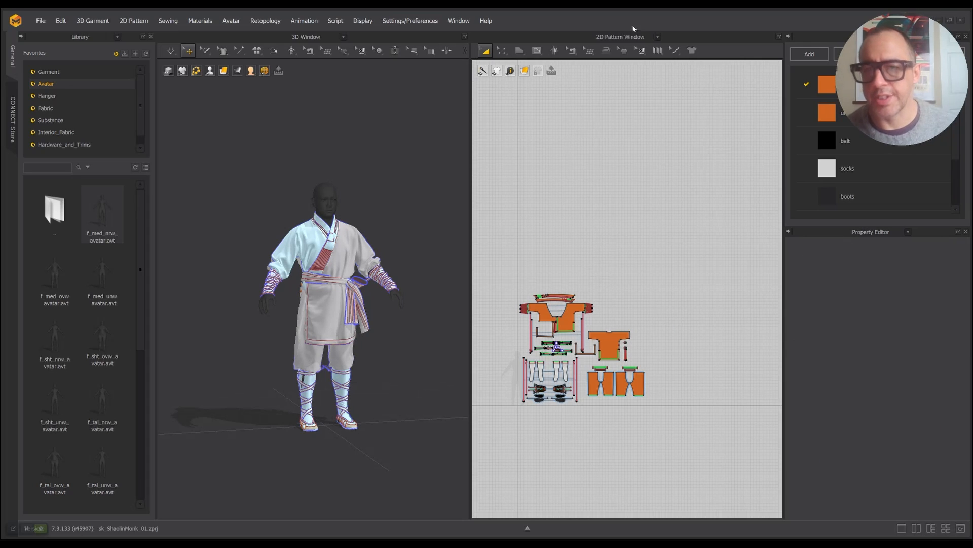
- Show the UV Editor in place of the 2D patterns and inspect the Shaolin outfit's UV layout
{"action": "left_click", "coordinate": [634, 36]}
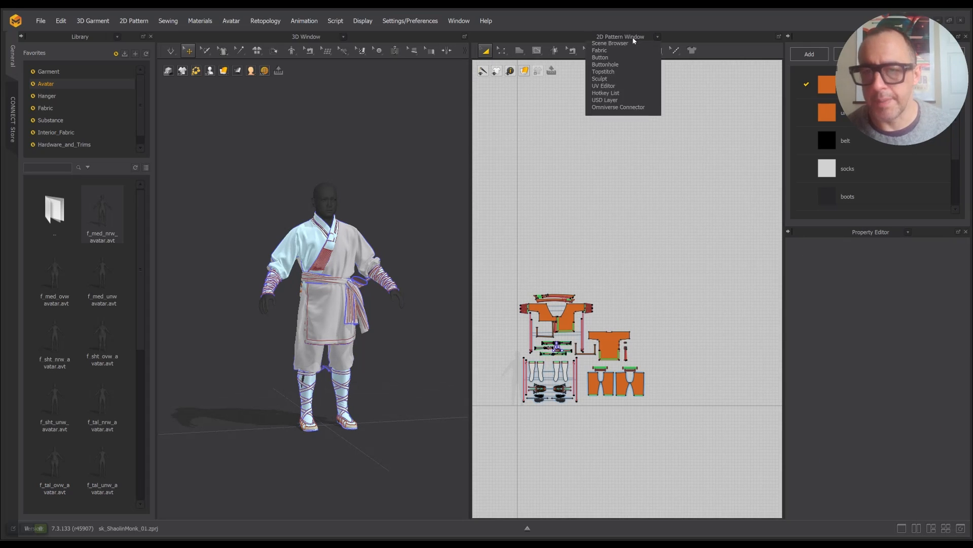
{"action": "left_click", "coordinate": [603, 134]}
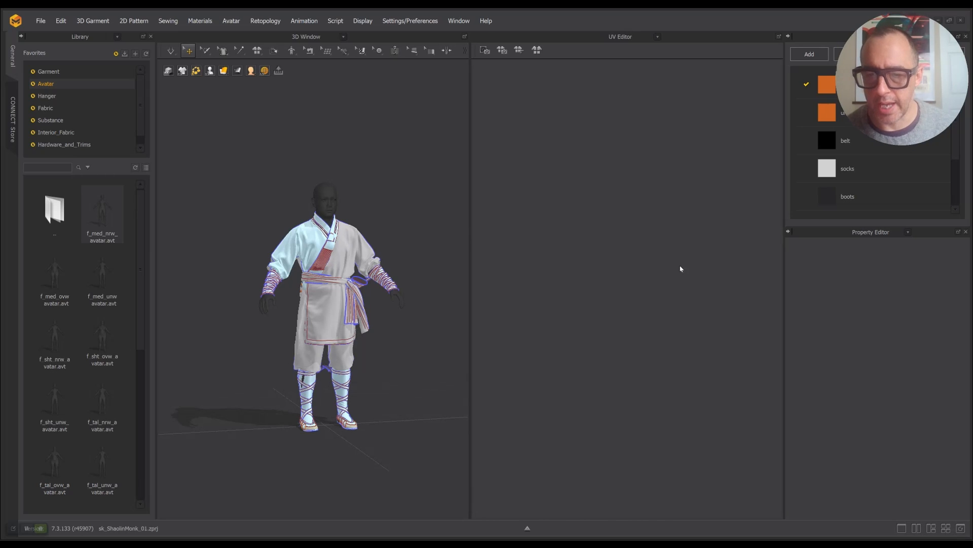
{"action": "scroll", "coordinate": [522, 136], "scroll_direction": "up", "scroll_amount": 5}
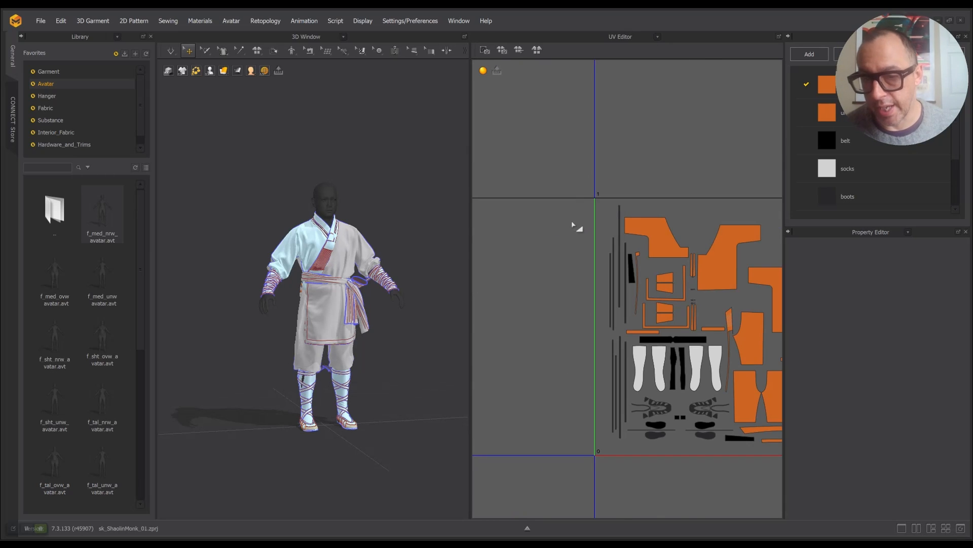
- Switch to the Garments3_Hana project and compare its UV layout in the UV Editor with its 2D pattern layout
{"action": "key", "text": "alt+Tab"}
{"action": "left_click", "coordinate": [438, 231]}
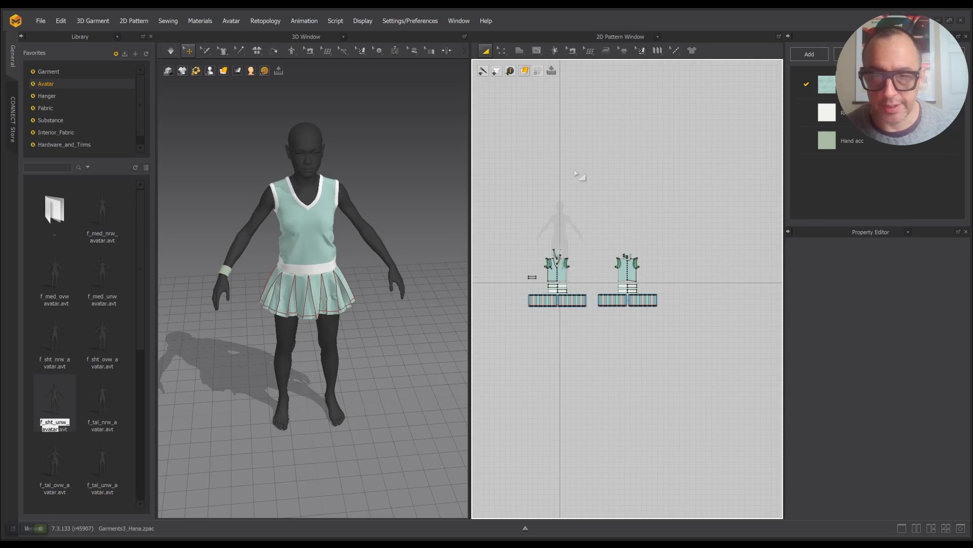
{"action": "left_click", "coordinate": [638, 37]}
{"action": "left_click", "coordinate": [603, 134]}
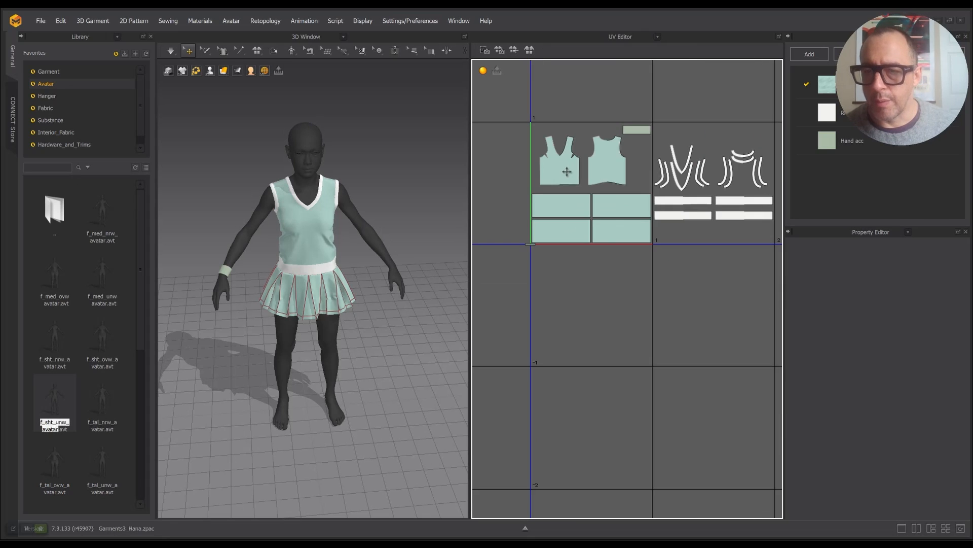
{"action": "right_click_drag", "start_coordinate": [639, 163], "coordinate": [611, 175]}
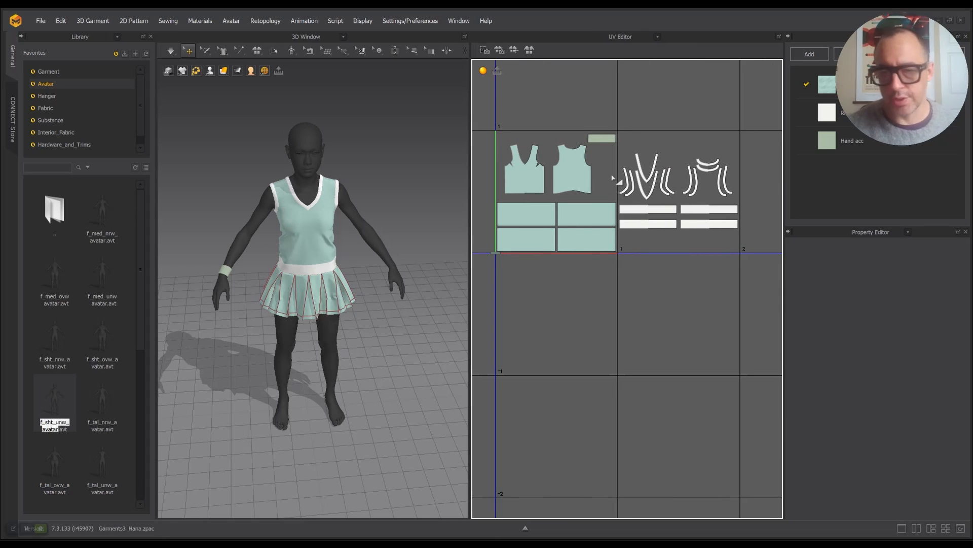
{"action": "left_click", "coordinate": [614, 36]}
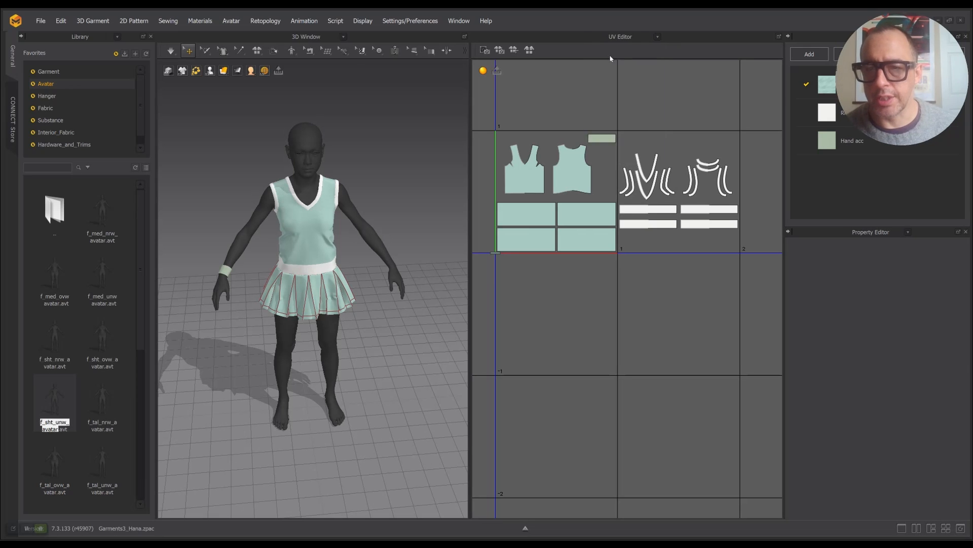
{"action": "left_click", "coordinate": [611, 51]}
{"action": "scroll", "coordinate": [613, 145], "scroll_direction": "up", "scroll_amount": 5}
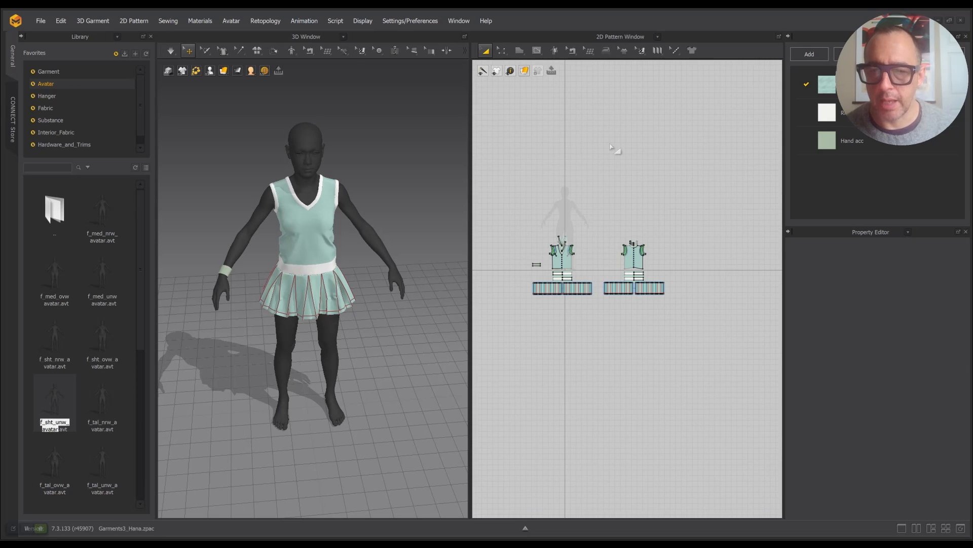
- Show the UV Editor in place of the 2D patterns and reset the UVs to the 2D arrangement
{"action": "left_click", "coordinate": [616, 39]}
{"action": "left_click", "coordinate": [606, 134]}
{"action": "scroll", "coordinate": [617, 178], "scroll_direction": "down", "scroll_amount": 5}
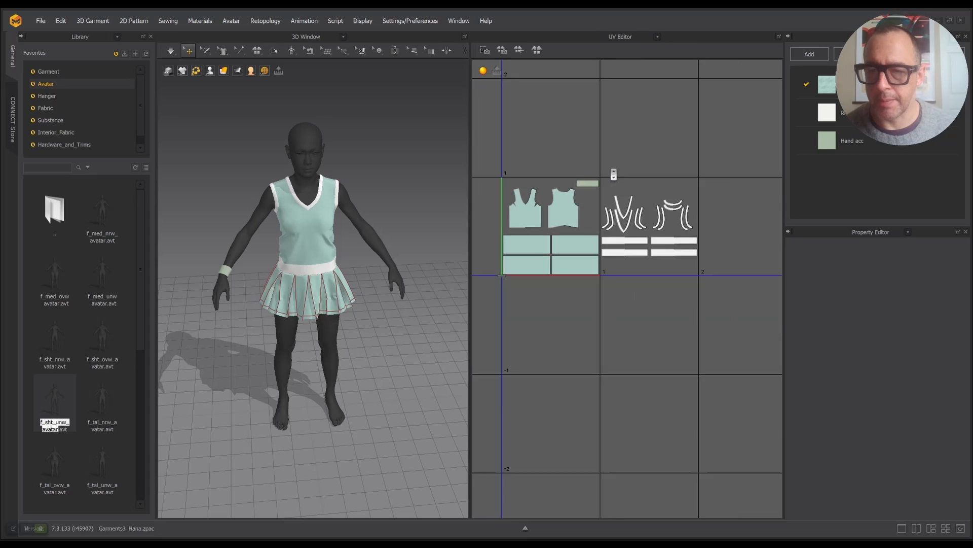
{"action": "right_click", "coordinate": [608, 124]}
{"action": "left_click", "coordinate": [631, 148]}
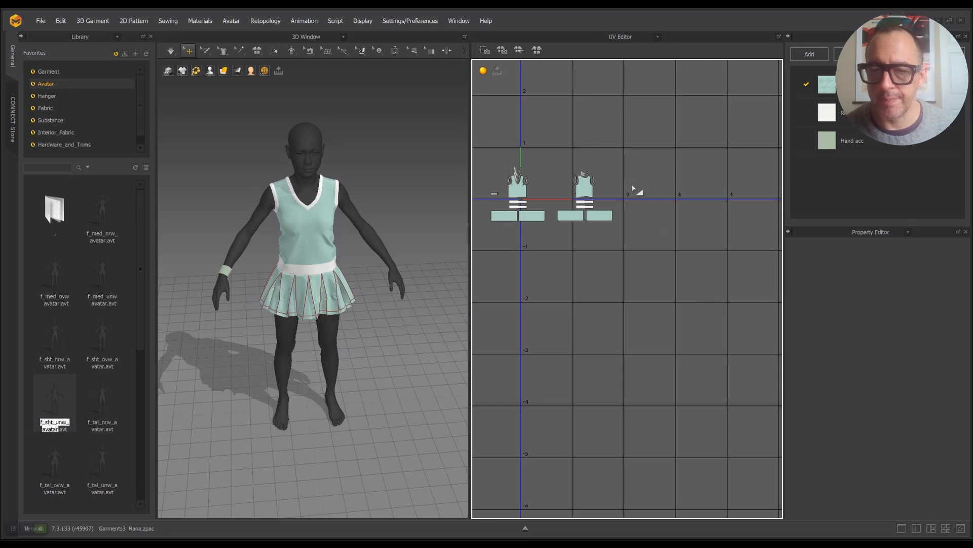
- Fit all UVs to 0-1 using a relative UV coordinate margin of 0.02 and check the layout
{"action": "right_click", "coordinate": [568, 161]}
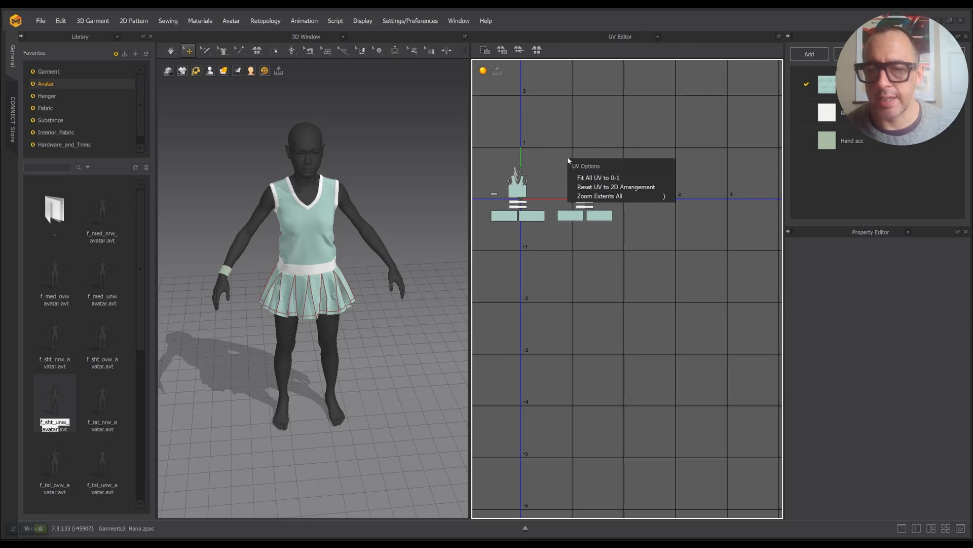
{"action": "left_click", "coordinate": [589, 176]}
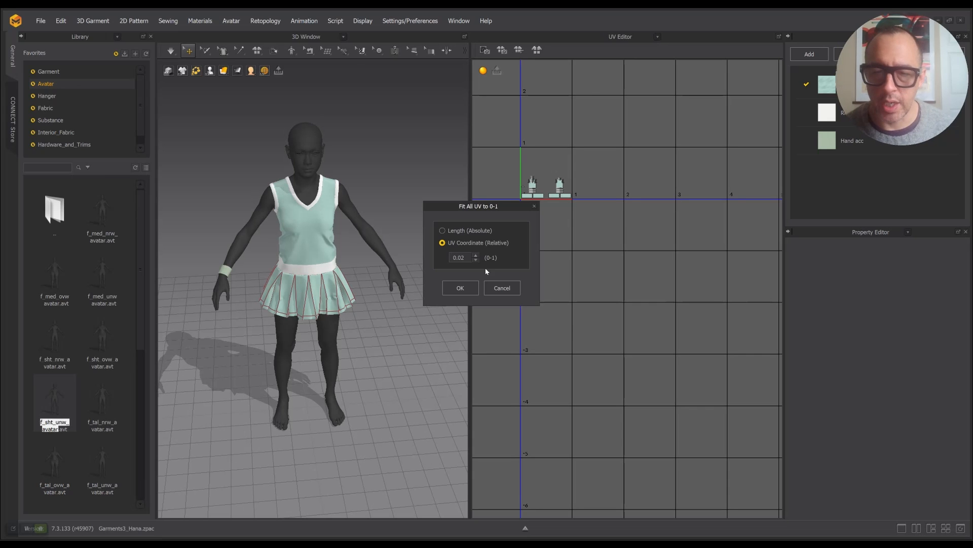
{"action": "left_click", "coordinate": [469, 288]}
{"action": "scroll", "coordinate": [582, 241], "scroll_direction": "up", "scroll_amount": 5}
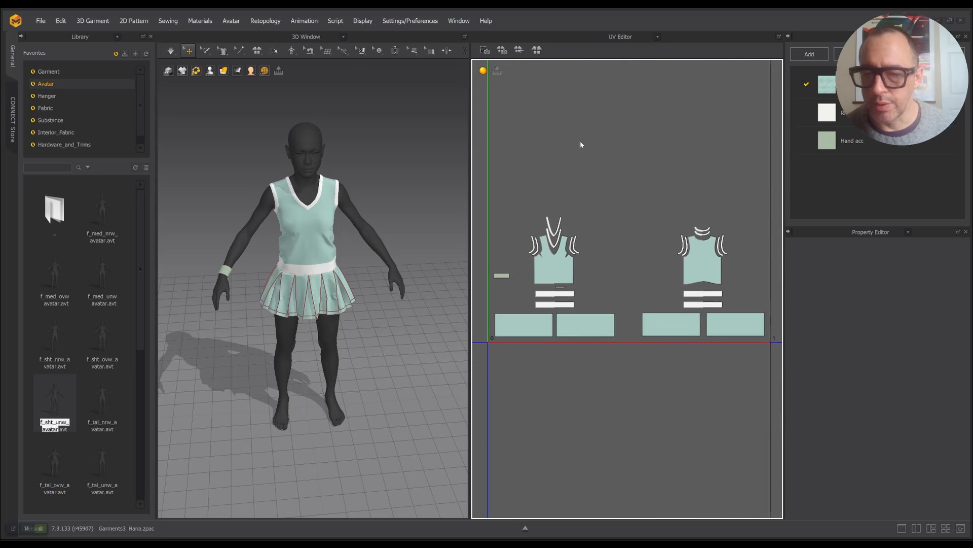
{"action": "scroll", "coordinate": [590, 192], "scroll_direction": "down", "scroll_amount": 1}
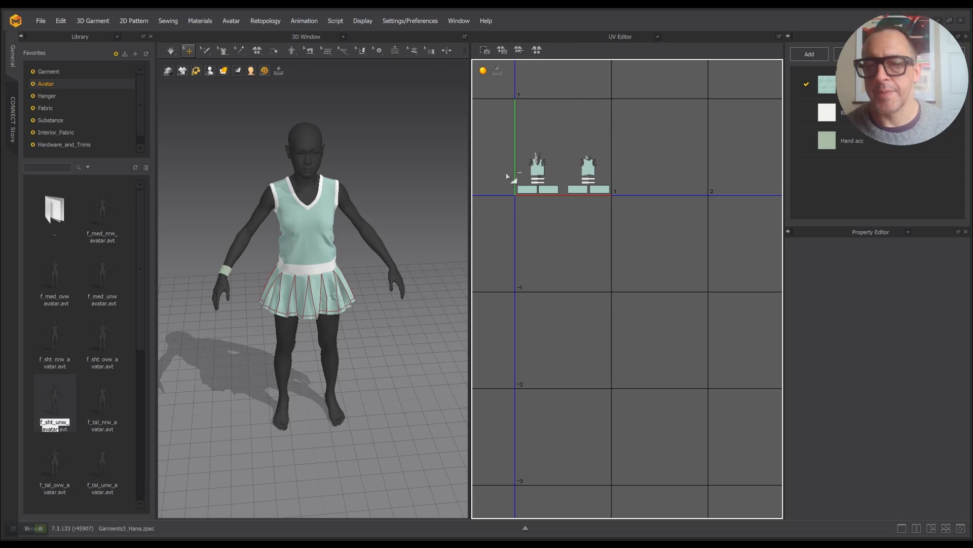
{"action": "scroll", "coordinate": [557, 184], "scroll_direction": "up", "scroll_amount": 3}
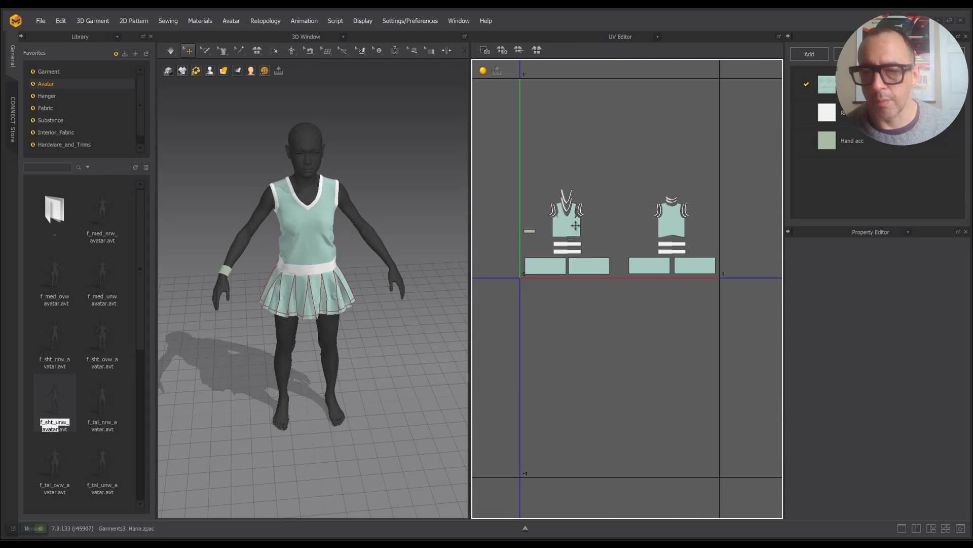
- Return to the 2D Pattern Window, shift the front bodice pieces slightly right, and stack the back bodice pieces above them
{"action": "left_click", "coordinate": [597, 33]}
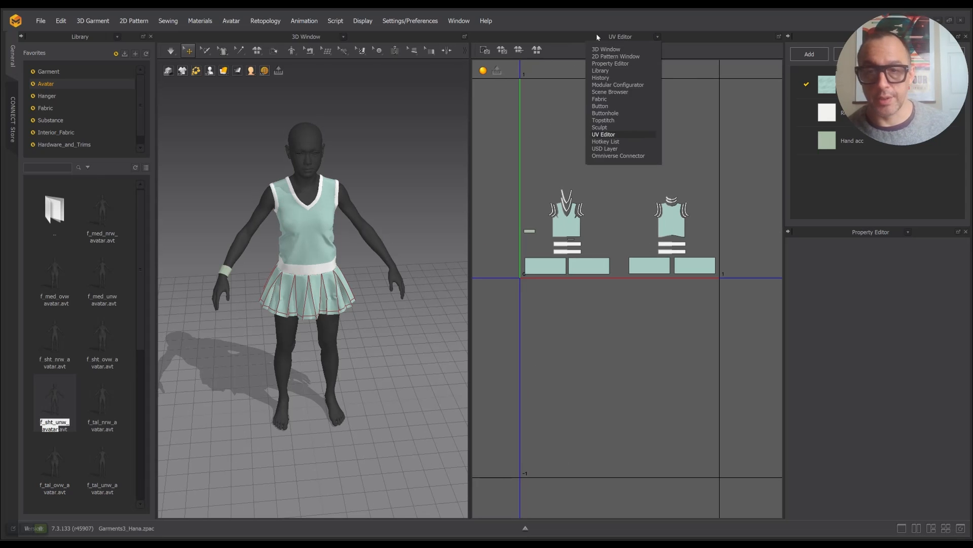
{"action": "left_click", "coordinate": [603, 48]}
{"action": "scroll", "coordinate": [589, 168], "scroll_direction": "up", "scroll_amount": 2}
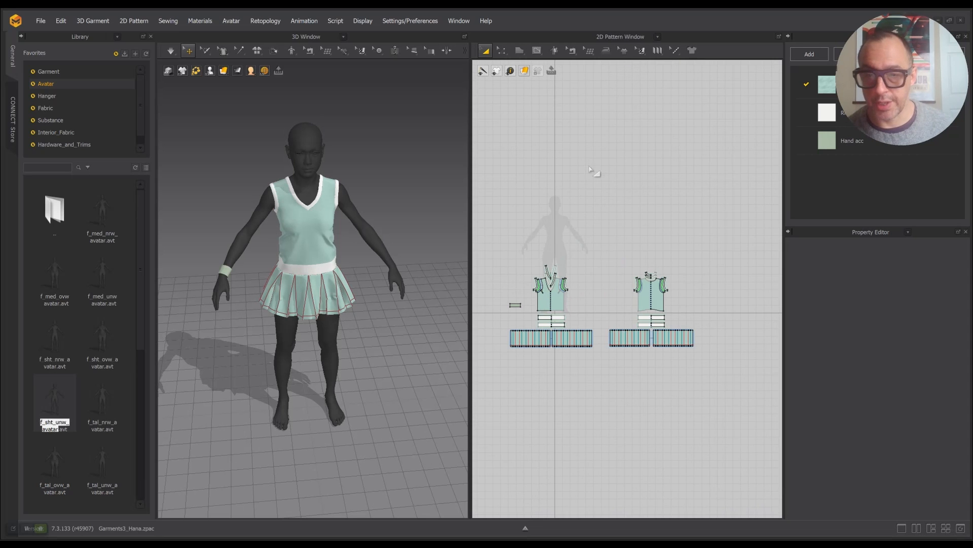
{"action": "left_click_drag", "start_coordinate": [524, 259], "coordinate": [582, 300]}
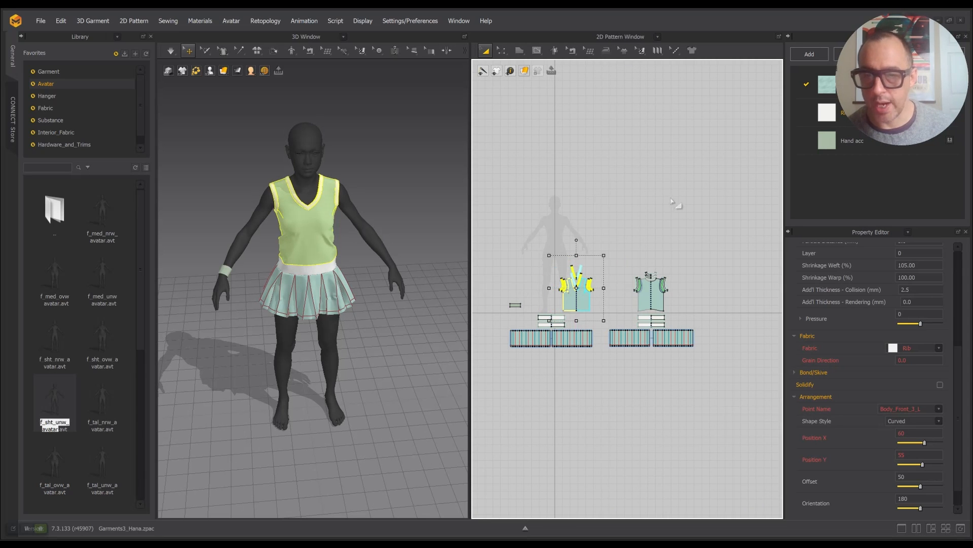
{"action": "left_click_drag", "start_coordinate": [616, 250], "coordinate": [574, 249]}
{"action": "middle_click_drag", "start_coordinate": [645, 252], "coordinate": [654, 217]}
- Move the back skirt panels and waistbands beside the front bodice, and stack the front skirt set above them
{"action": "left_click_drag", "start_coordinate": [612, 272], "coordinate": [721, 323]}
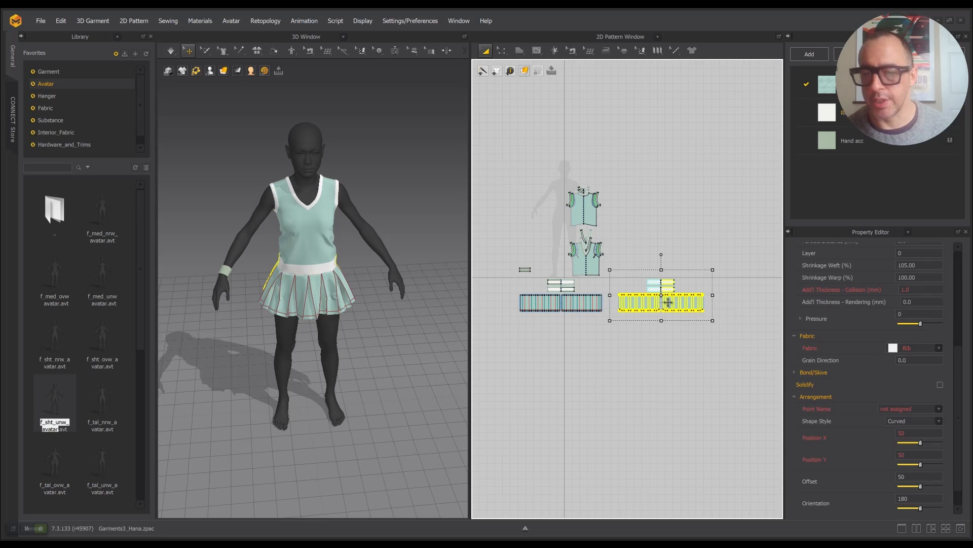
{"action": "left_click_drag", "start_coordinate": [644, 302], "coordinate": [633, 266]}
{"action": "left_click", "coordinate": [520, 284]}
{"action": "left_click_drag", "start_coordinate": [521, 285], "coordinate": [619, 337]}
{"action": "left_click_drag", "start_coordinate": [578, 304], "coordinate": [635, 222]}
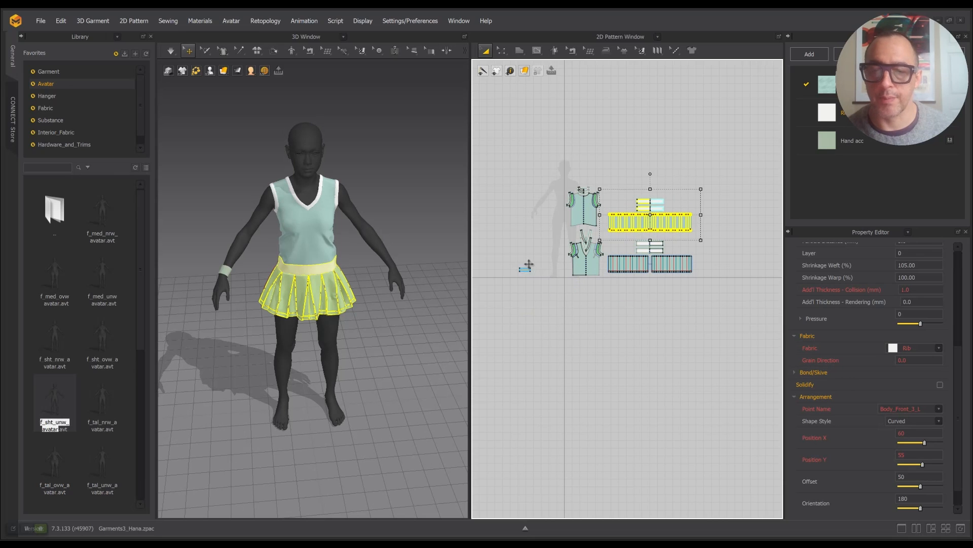
- Place the wristband pattern piece just above the upper waistband strips and clear the selection
{"action": "left_click", "coordinate": [525, 269]}
{"action": "left_click_drag", "start_coordinate": [529, 274], "coordinate": [626, 201]}
{"action": "left_click", "coordinate": [659, 180]}
- Show the UV Editor again and reset the UVs to match the compact 2D arrangement
{"action": "left_click", "coordinate": [657, 37]}
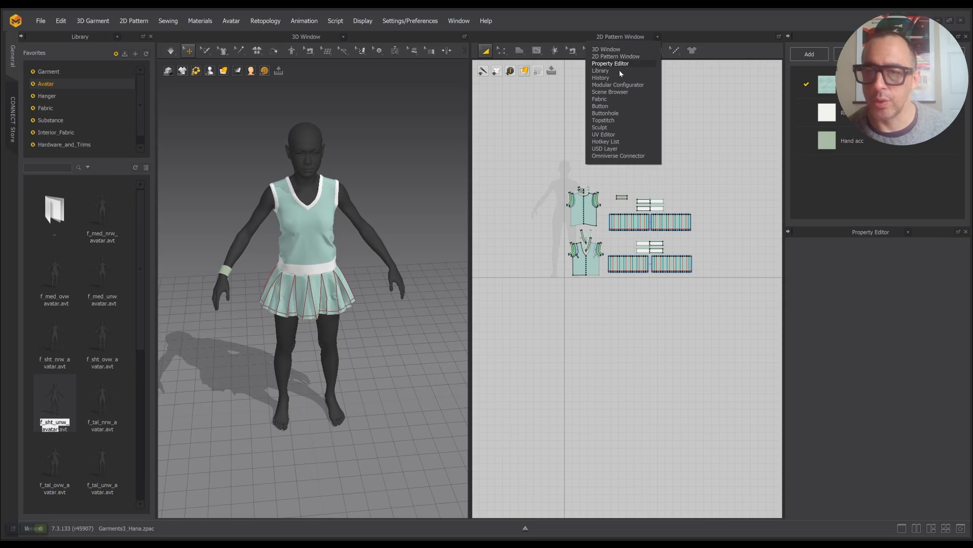
{"action": "left_click", "coordinate": [604, 135]}
{"action": "scroll", "coordinate": [631, 243], "scroll_direction": "down", "scroll_amount": 5}
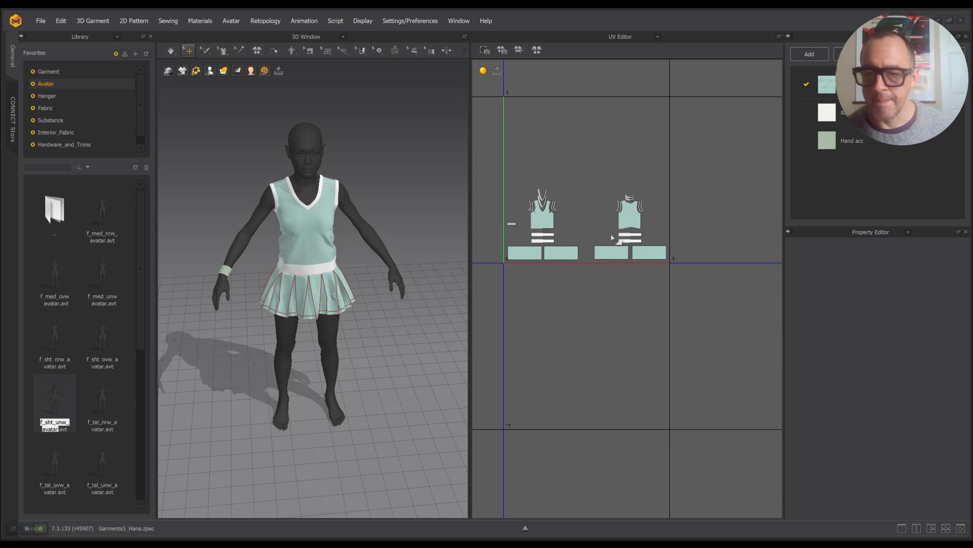
{"action": "right_click", "coordinate": [572, 152]}
{"action": "left_click", "coordinate": [602, 181]}
{"action": "scroll", "coordinate": [643, 202], "scroll_direction": "down", "scroll_amount": 5}
{"action": "scroll", "coordinate": [639, 198], "scroll_direction": "up", "scroll_amount": 5}
{"action": "scroll", "coordinate": [621, 193], "scroll_direction": "down", "scroll_amount": 2}
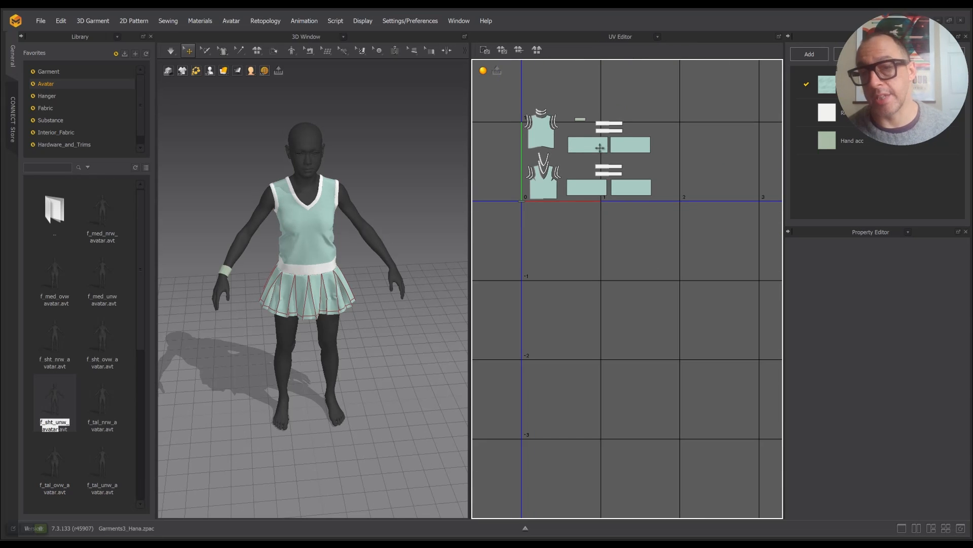
{"action": "middle_click_drag", "start_coordinate": [595, 102], "coordinate": [643, 158]}
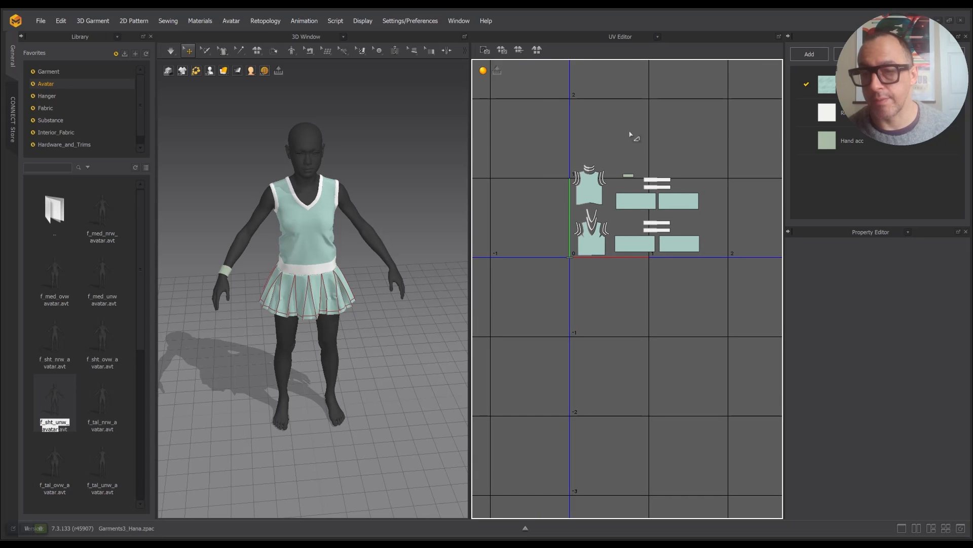
- Fit all the rearranged UVs to 0-1 with a relative UV coordinate margin of 0.02
{"action": "right_click", "coordinate": [631, 135]}
{"action": "left_click", "coordinate": [647, 153]}
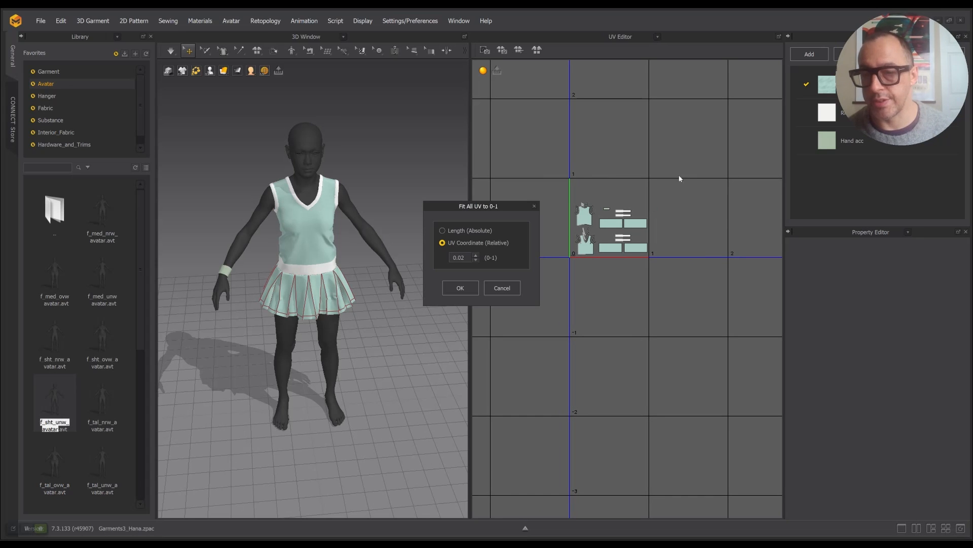
{"action": "left_click", "coordinate": [460, 288]}
{"action": "scroll", "coordinate": [637, 263], "scroll_direction": "up", "scroll_amount": 3}
{"action": "scroll", "coordinate": [637, 259], "scroll_direction": "down", "scroll_amount": 3}
- Select the back bodice and upper skirt panel in the UV layout and try enlarging the skirt panel's UVs
{"action": "left_click", "coordinate": [563, 193]}
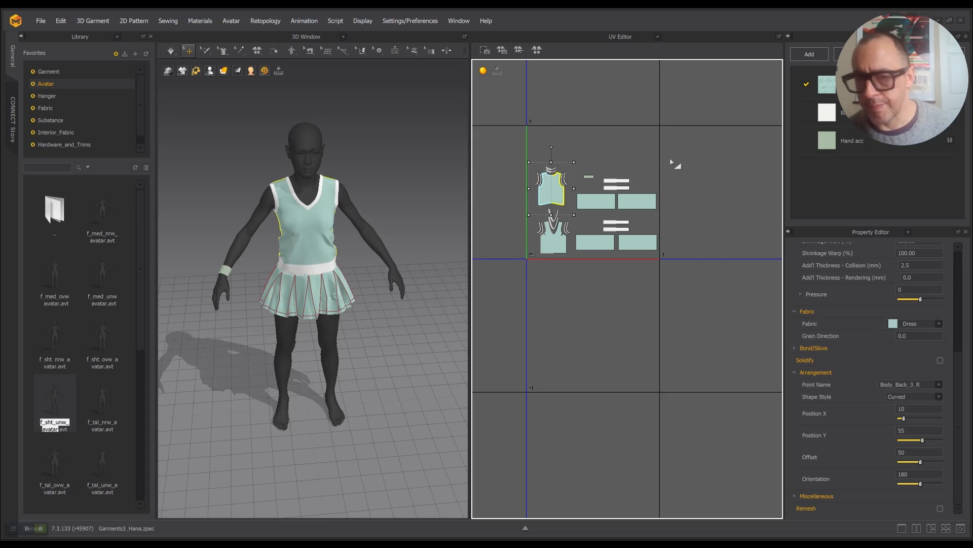
{"action": "left_click", "coordinate": [678, 170]}
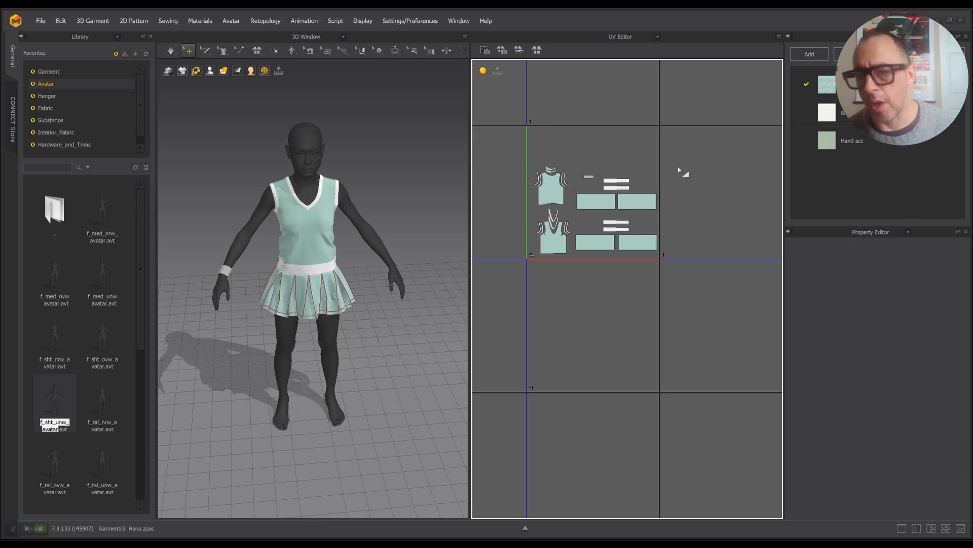
{"action": "left_click", "coordinate": [600, 201]}
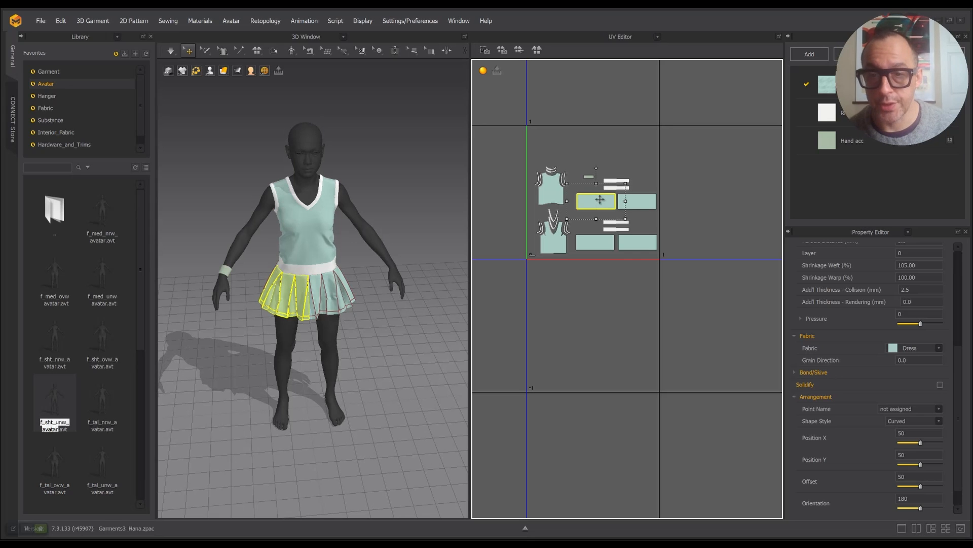
{"action": "left_click", "coordinate": [684, 166]}
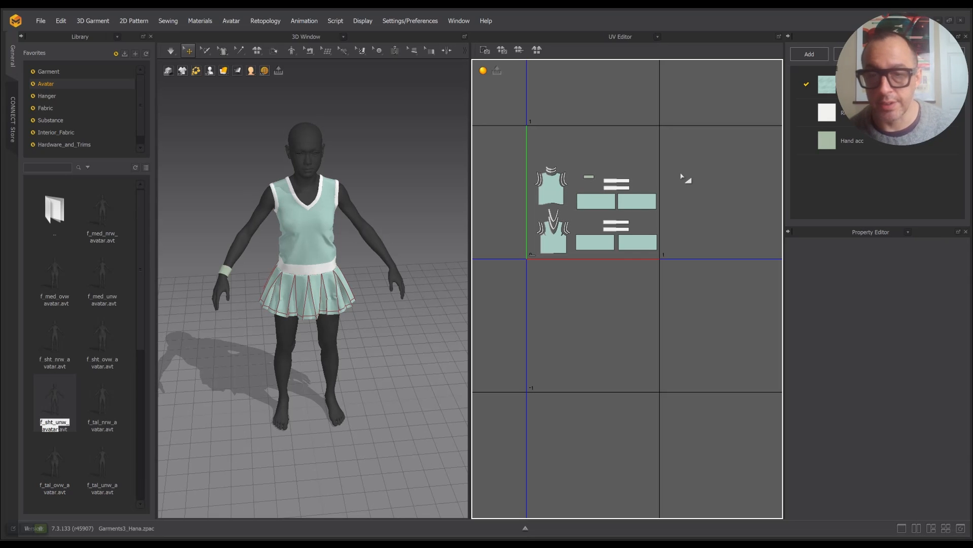
{"action": "left_click", "coordinate": [608, 198]}
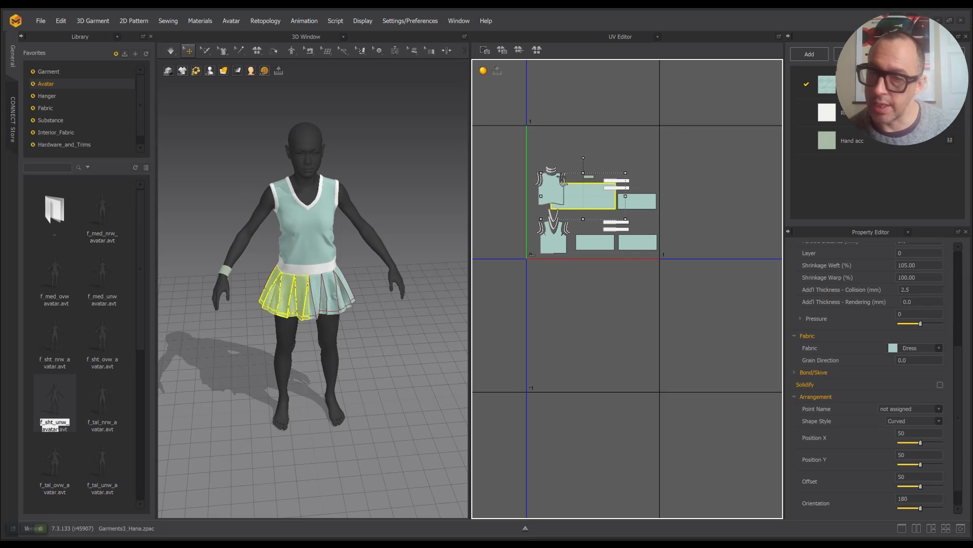
{"action": "left_click", "coordinate": [644, 172]}
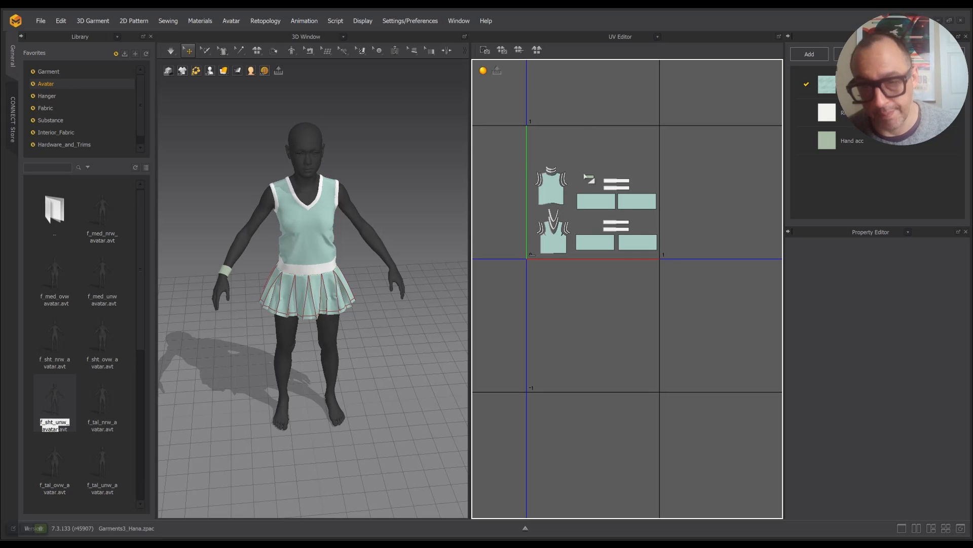
- Examine the small hatched piece near the UV origin and its spacing from the other UV pieces
{"action": "scroll", "coordinate": [568, 203], "scroll_direction": "down", "scroll_amount": 2}
{"action": "scroll", "coordinate": [569, 246], "scroll_direction": "up", "scroll_amount": 5}
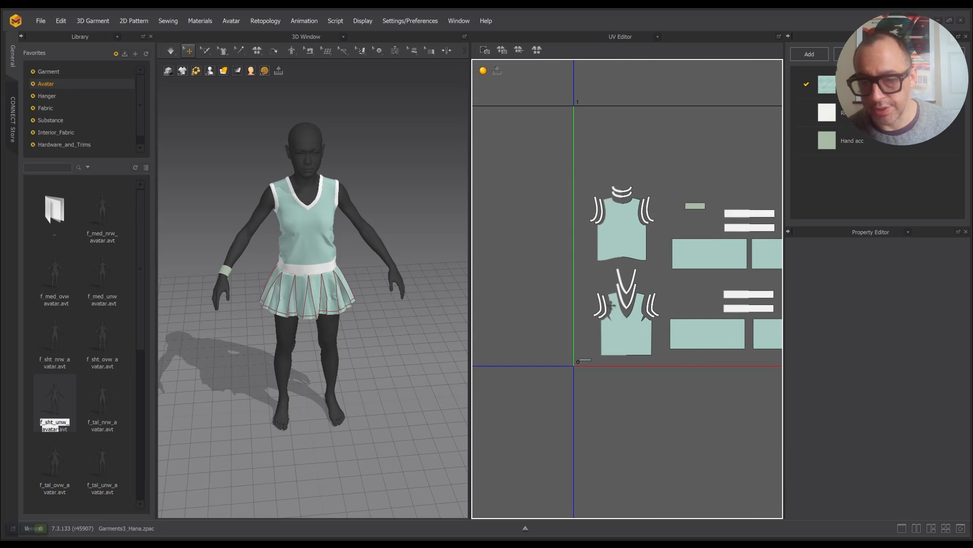
{"action": "scroll", "coordinate": [613, 294], "scroll_direction": "up", "scroll_amount": 3}
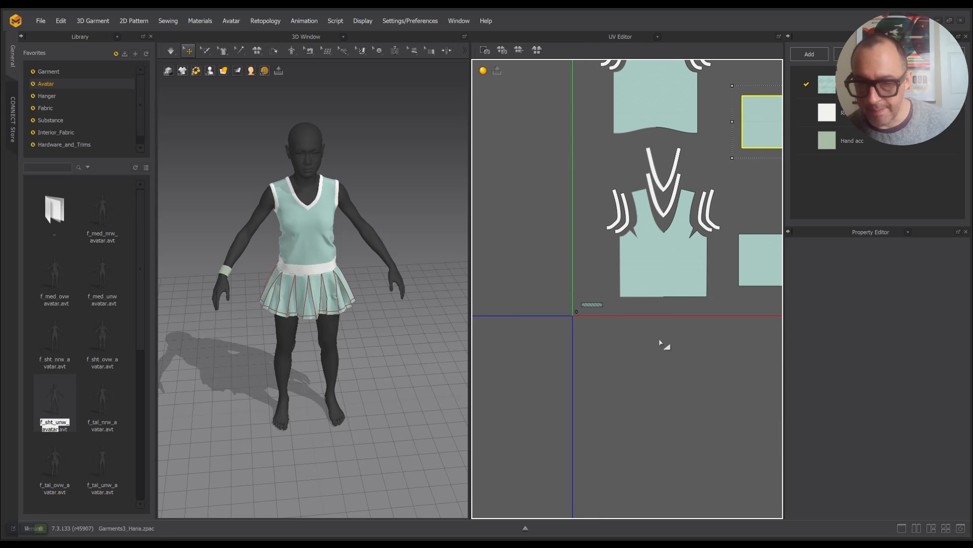
{"action": "scroll", "coordinate": [619, 339], "scroll_direction": "down", "scroll_amount": 3}
{"action": "scroll", "coordinate": [619, 338], "scroll_direction": "up", "scroll_amount": 3}
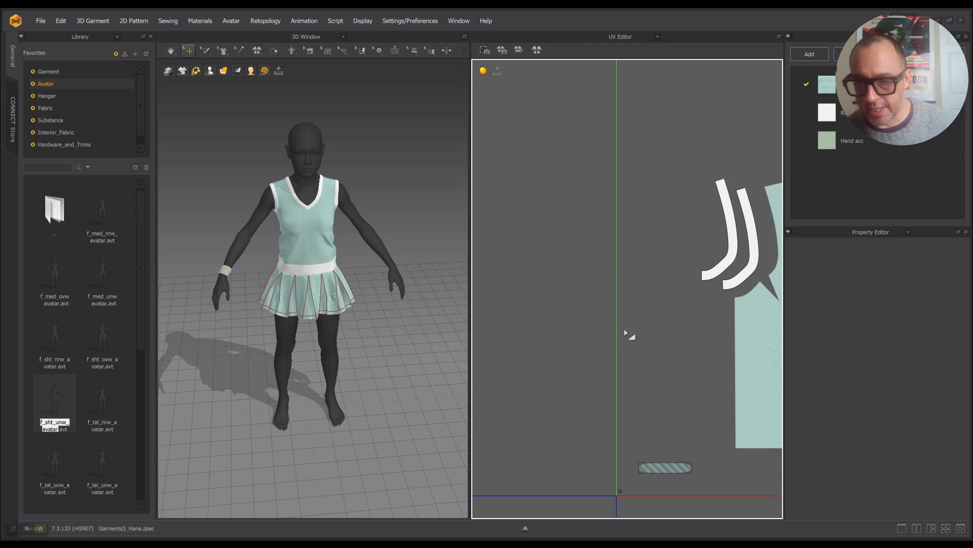
{"action": "scroll", "coordinate": [628, 304], "scroll_direction": "down", "scroll_amount": 1}
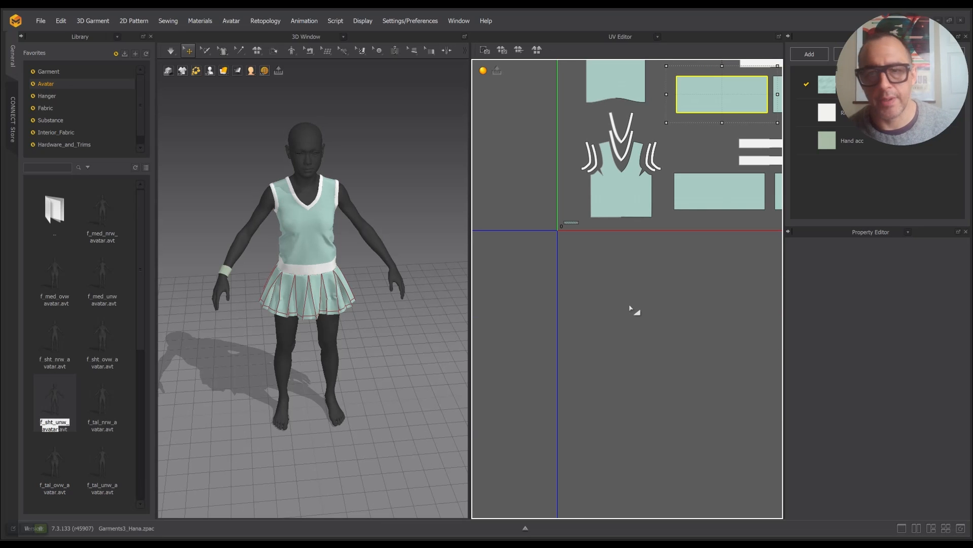
{"action": "scroll", "coordinate": [653, 270], "scroll_direction": "down", "scroll_amount": 2}
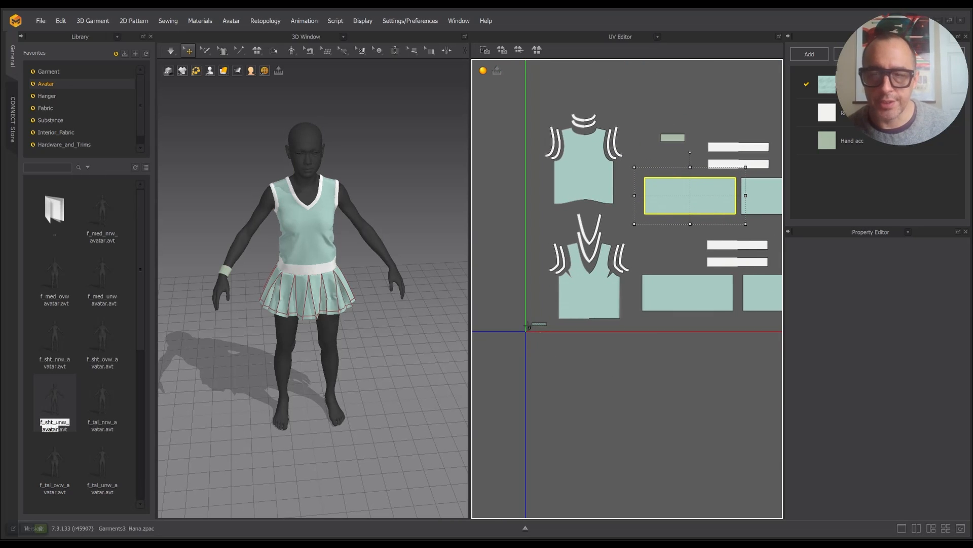
{"action": "scroll", "coordinate": [527, 336], "scroll_direction": "up", "scroll_amount": 3}
- Move the small hatched UV piece so it is centred on the UV origin, overlapping the tile borders
{"action": "left_click", "coordinate": [565, 415]}
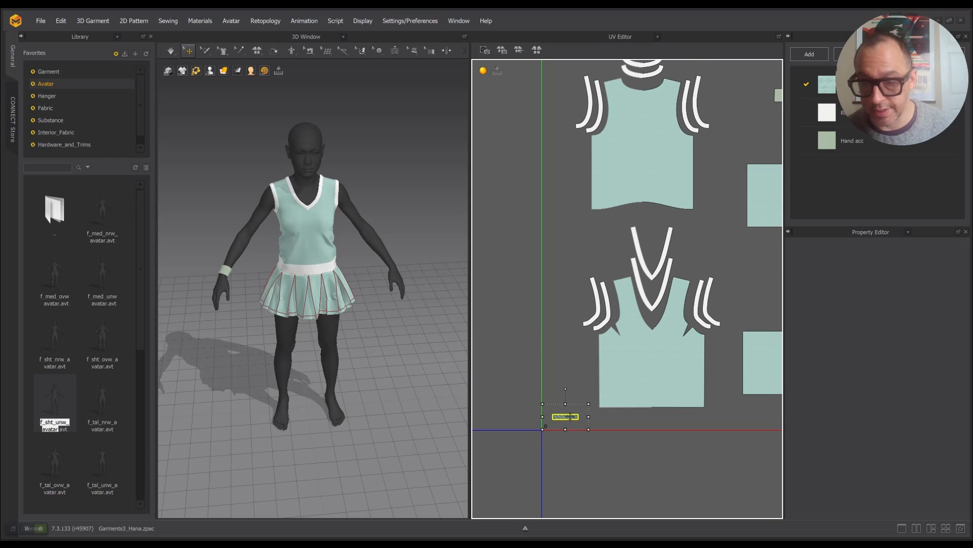
{"action": "middle_click_drag", "start_coordinate": [622, 393], "coordinate": [634, 355]}
{"action": "left_click_drag", "start_coordinate": [579, 358], "coordinate": [557, 374]}
{"action": "scroll", "coordinate": [600, 395], "scroll_direction": "down", "scroll_amount": 2}
{"action": "scroll", "coordinate": [604, 395], "scroll_direction": "up", "scroll_amount": 8}
{"action": "middle_click_drag", "start_coordinate": [619, 393], "coordinate": [585, 197]}
{"action": "scroll", "coordinate": [590, 284], "scroll_direction": "up", "scroll_amount": 3}
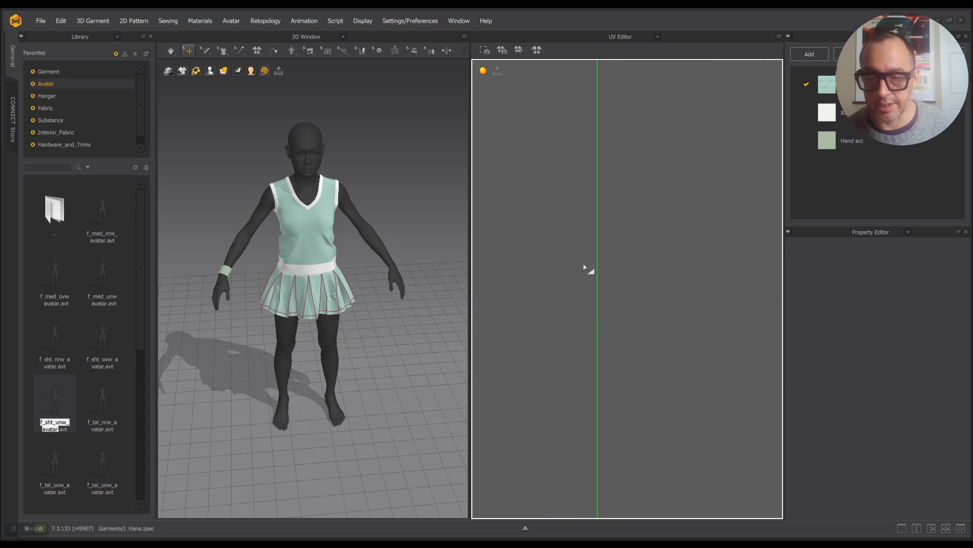
{"action": "middle_click_drag", "start_coordinate": [588, 280], "coordinate": [568, 274]}
{"action": "scroll", "coordinate": [586, 326], "scroll_direction": "down", "scroll_amount": 6}
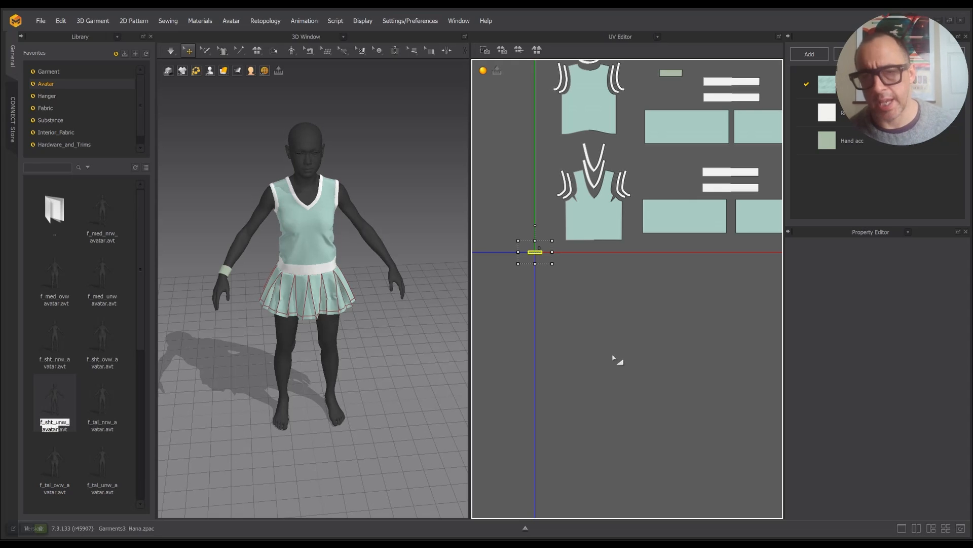
- Examine how the small piece straddles the 0-1 tile boundary compared with the rest of the UV layout
{"action": "middle_click_drag", "start_coordinate": [610, 308], "coordinate": [531, 395]}
{"action": "scroll", "coordinate": [564, 391], "scroll_direction": "up", "scroll_amount": 3}
{"action": "scroll", "coordinate": [560, 383], "scroll_direction": "down", "scroll_amount": 2}
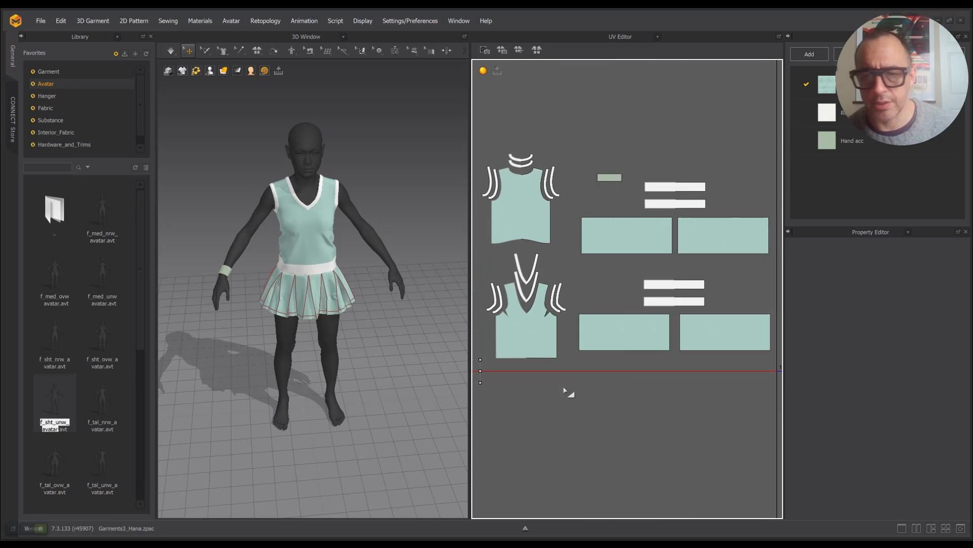
{"action": "scroll", "coordinate": [587, 381], "scroll_direction": "down", "scroll_amount": 4}
{"action": "scroll", "coordinate": [604, 412], "scroll_direction": "up", "scroll_amount": 1}
{"action": "scroll", "coordinate": [602, 408], "scroll_direction": "up", "scroll_amount": 1}
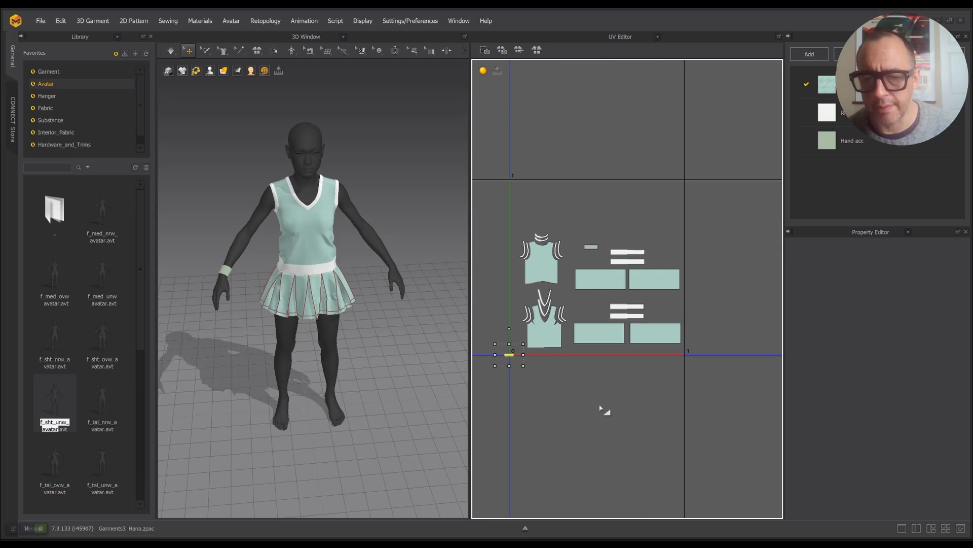
{"action": "scroll", "coordinate": [555, 369], "scroll_direction": "up", "scroll_amount": 5}
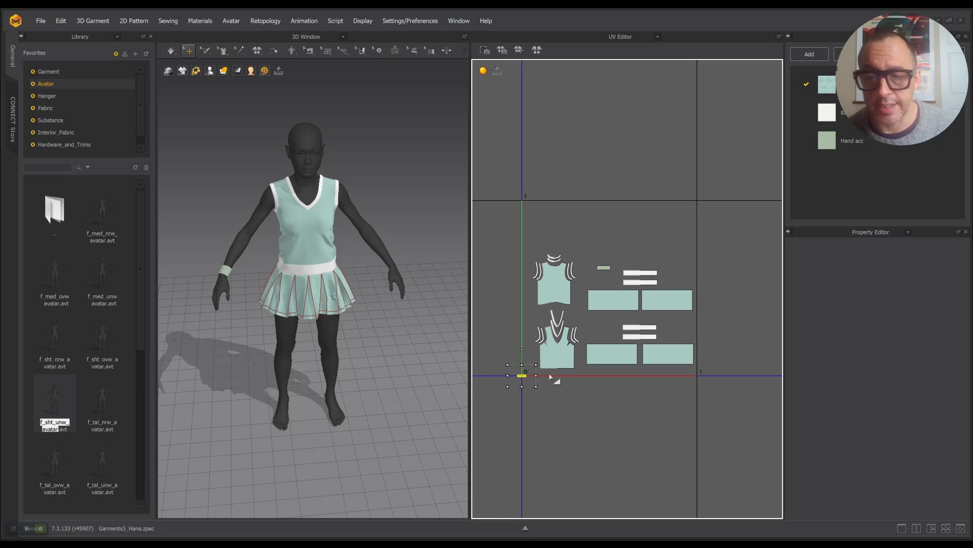
{"action": "middle_click_drag", "start_coordinate": [560, 368], "coordinate": [555, 308]}
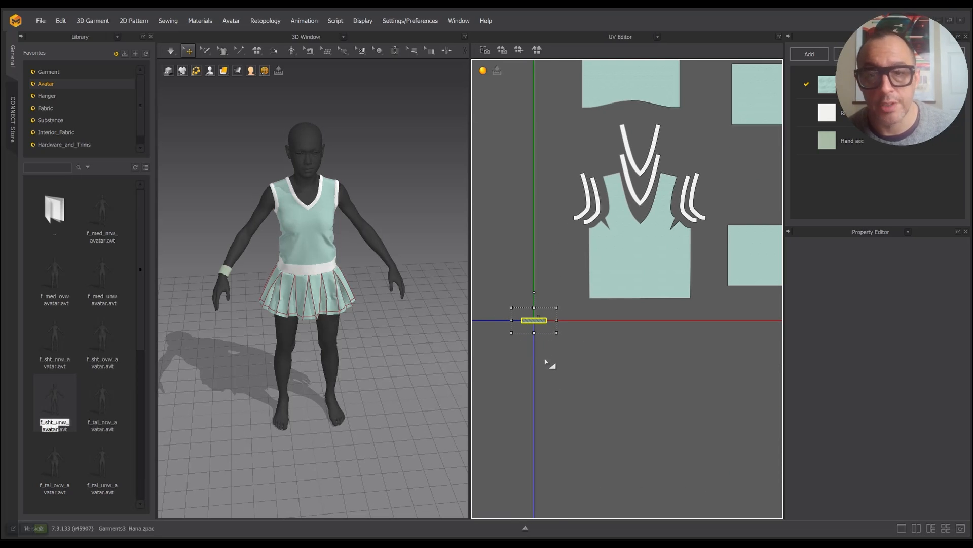
- Undo the UV edits back to the layout with fabric pieces in the first tile and rib trims in the second
{"action": "scroll", "coordinate": [553, 371], "scroll_direction": "down", "scroll_amount": 3}
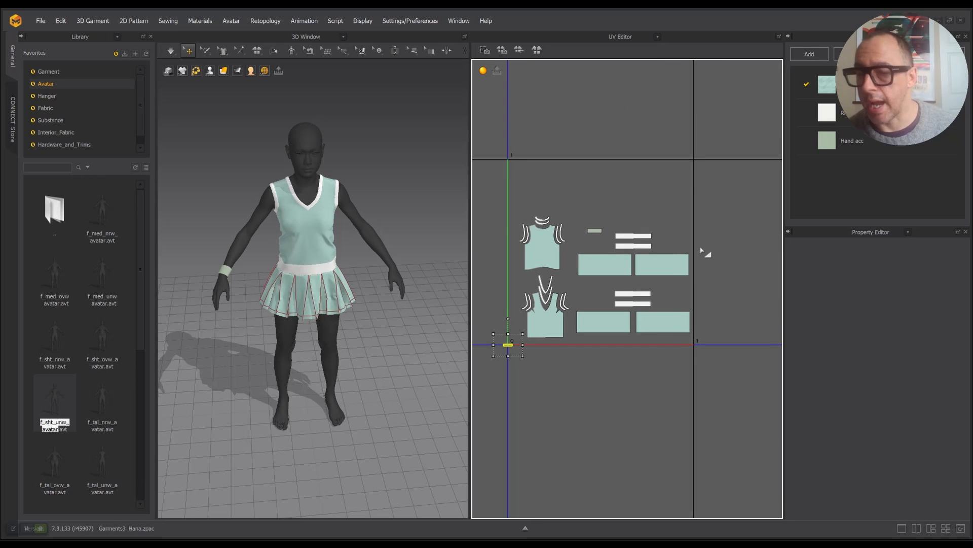
{"action": "scroll", "coordinate": [524, 270], "scroll_direction": "down", "scroll_amount": 3}
{"action": "key", "text": "ctrl+z"}
{"action": "key", "text": "ctrl+z"}
{"action": "key", "text": "ctrl+z"}
{"action": "key", "text": "ctrl+z"}
{"action": "key", "text": "ctrl+z"}
{"action": "key", "text": "ctrl+z"}
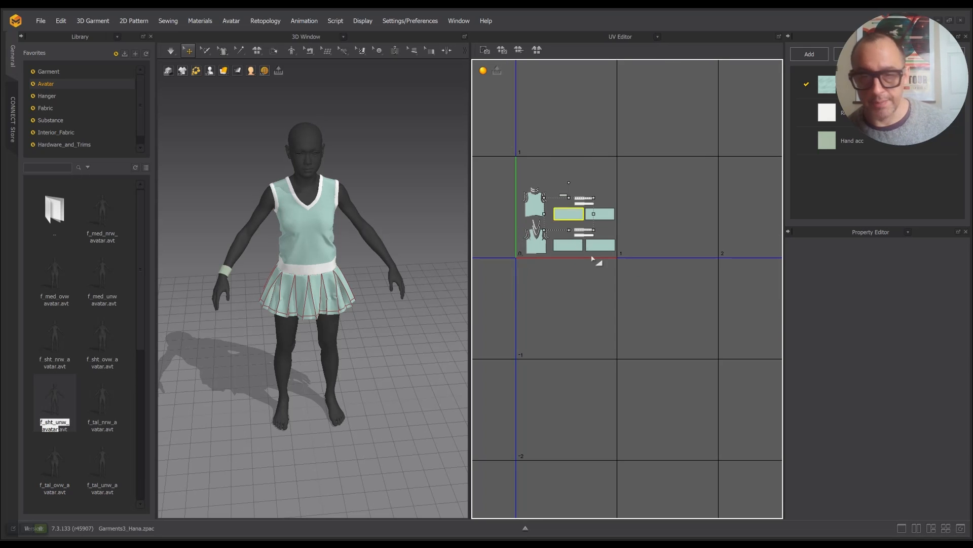
{"action": "key", "text": "ctrl+z"}
{"action": "key", "text": "ctrl+z"}
{"action": "key", "text": "ctrl+z"}
{"action": "key", "text": "ctrl+z"}
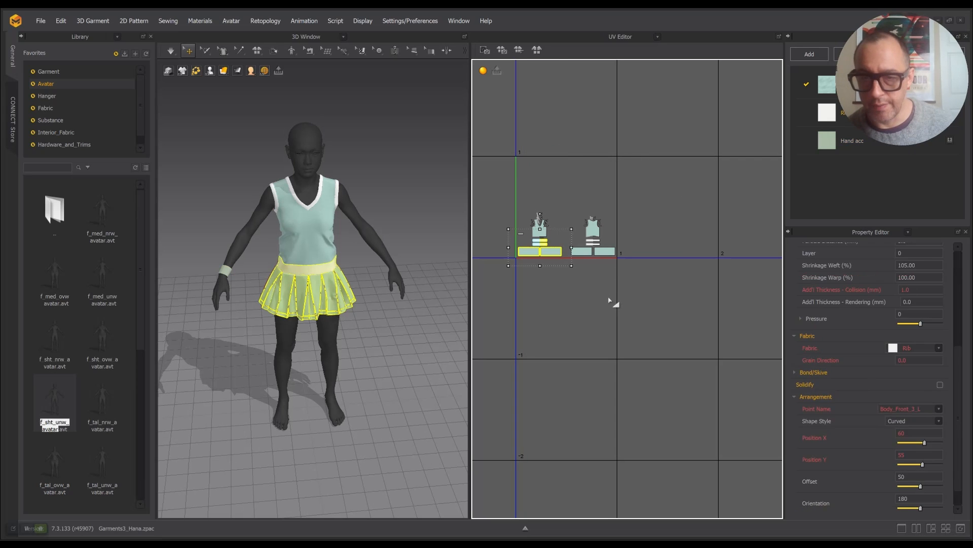
{"action": "key", "text": "ctrl+z"}
{"action": "key", "text": "ctrl+z"}
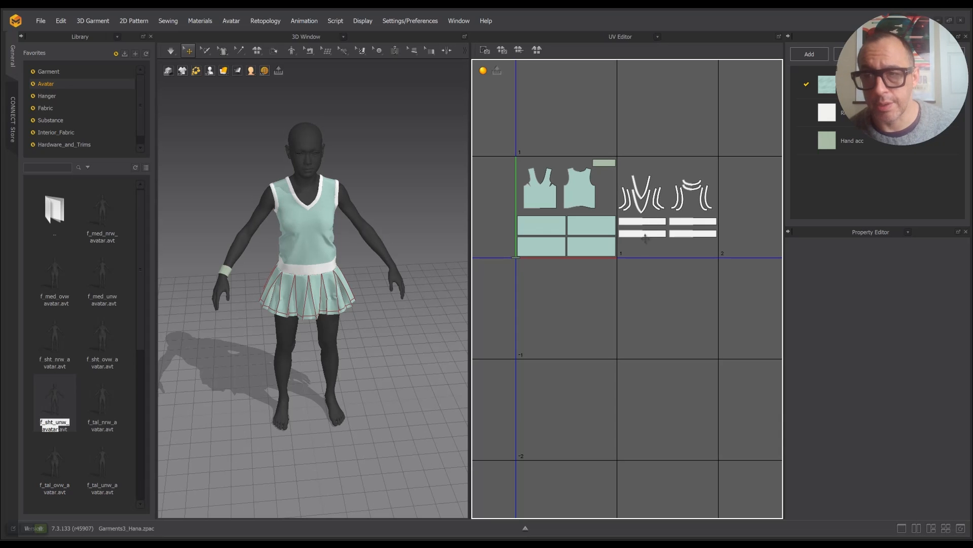
- Select an armhole trim in the second UV tile and the wristband piece in the first, and clear the selection
{"action": "middle_click_drag", "start_coordinate": [709, 255], "coordinate": [652, 274]}
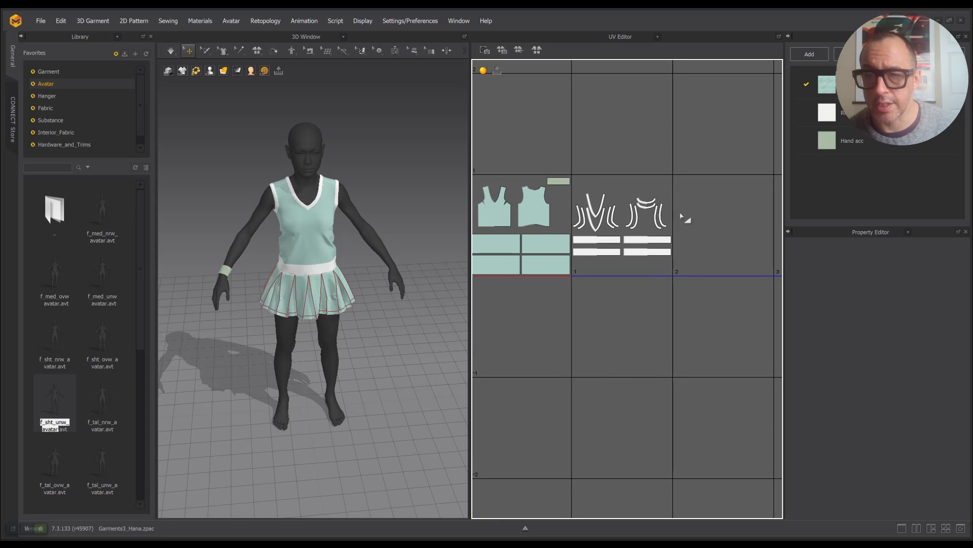
{"action": "left_click", "coordinate": [630, 215]}
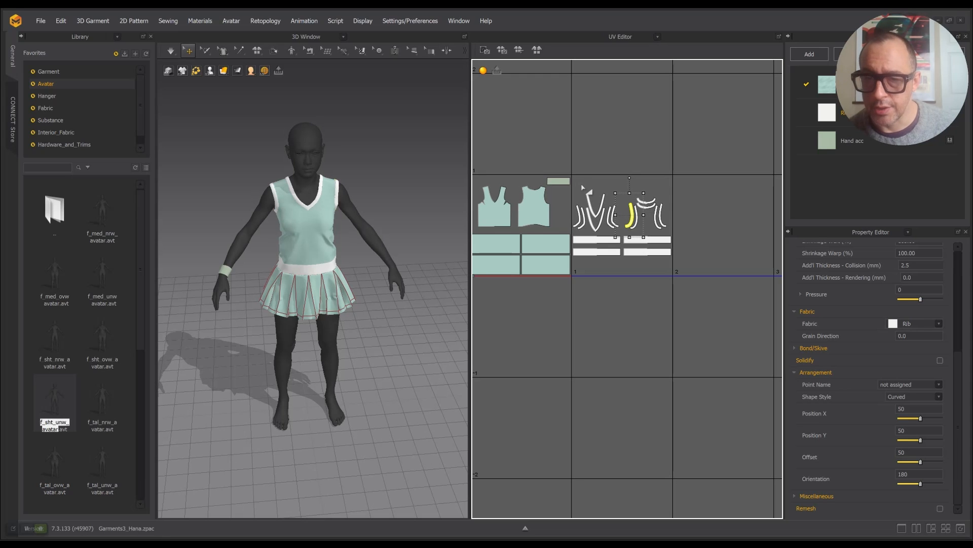
{"action": "left_click", "coordinate": [562, 182]}
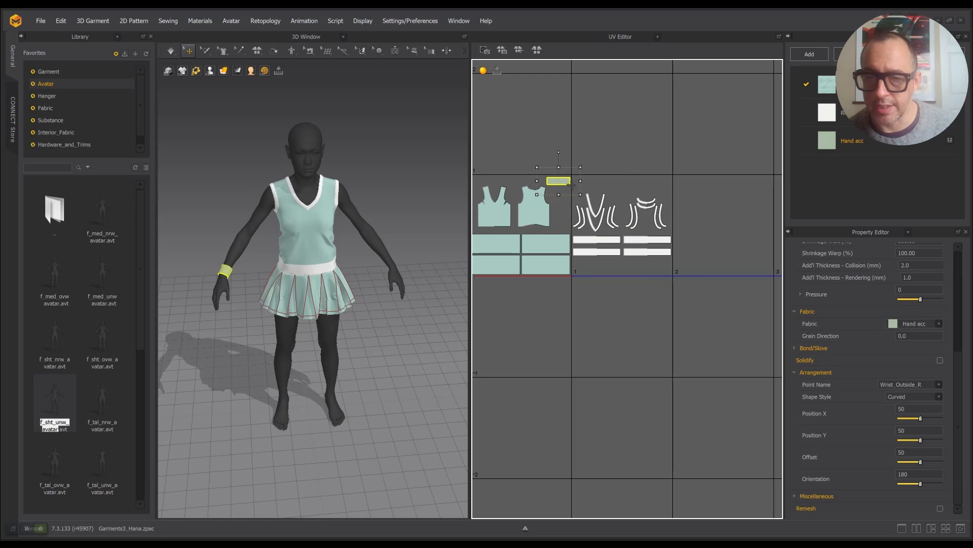
{"action": "left_click", "coordinate": [634, 188]}
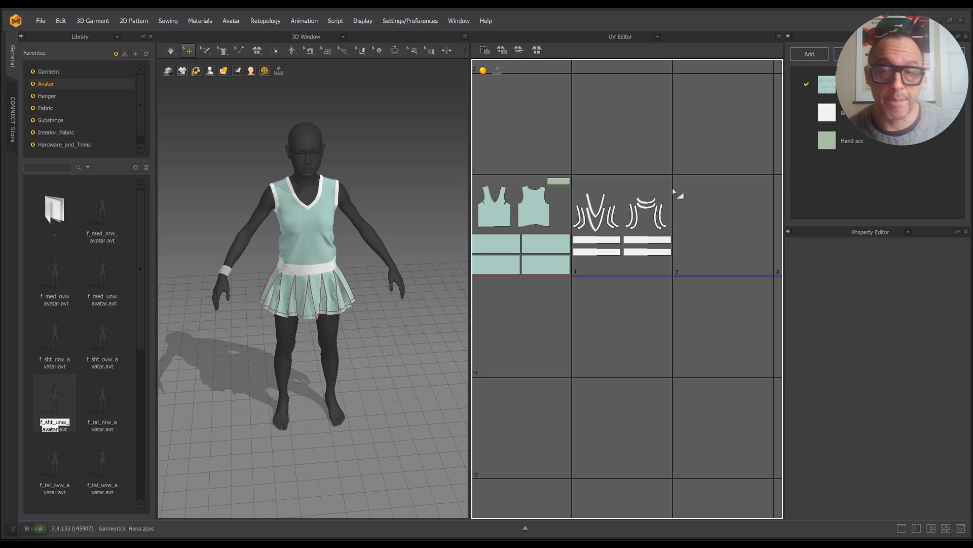
- Select all the white rib pieces in the second UV tile together
{"action": "scroll", "coordinate": [730, 214], "scroll_direction": "down", "scroll_amount": 2}
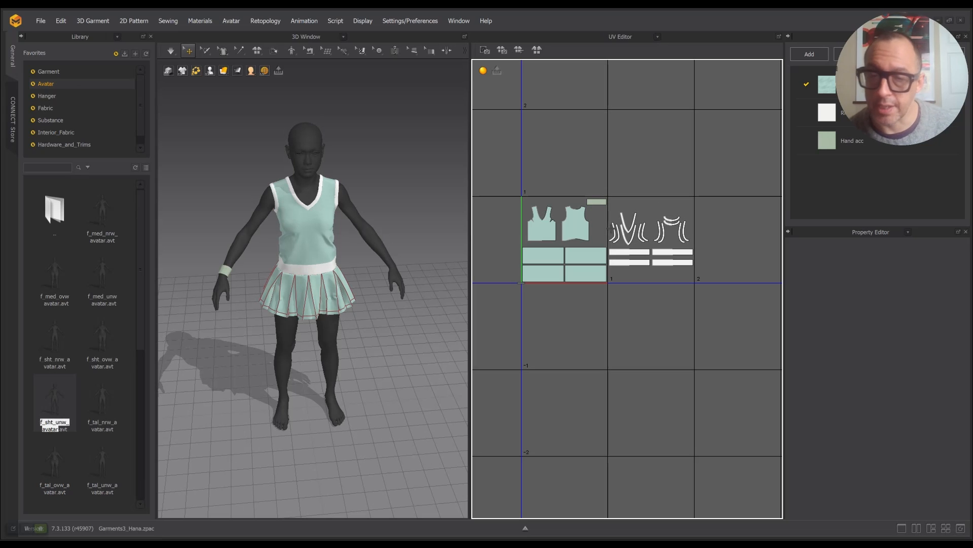
{"action": "left_click", "coordinate": [574, 223]}
{"action": "left_click", "coordinate": [675, 329]}
{"action": "left_click_drag", "start_coordinate": [676, 329], "coordinate": [610, 210]}
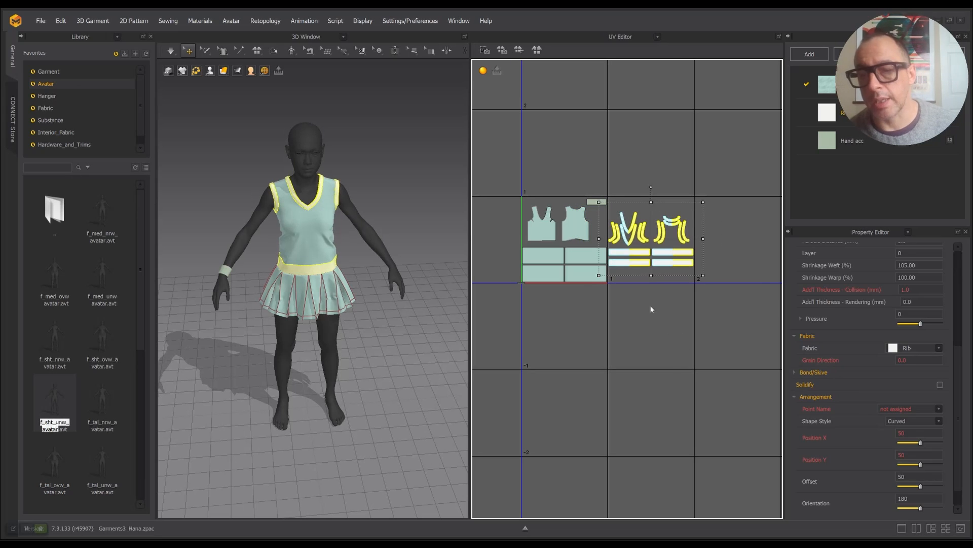
{"action": "middle_click_drag", "start_coordinate": [660, 310], "coordinate": [614, 369]}
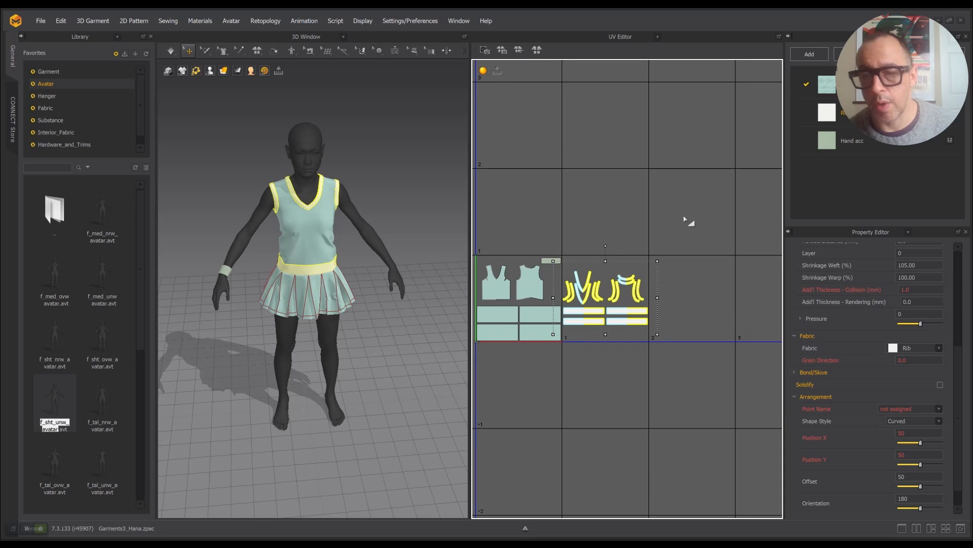
- Widen the UV Editor to show more of the UV tile grid
{"action": "scroll", "coordinate": [600, 213], "scroll_direction": "down", "scroll_amount": 10}
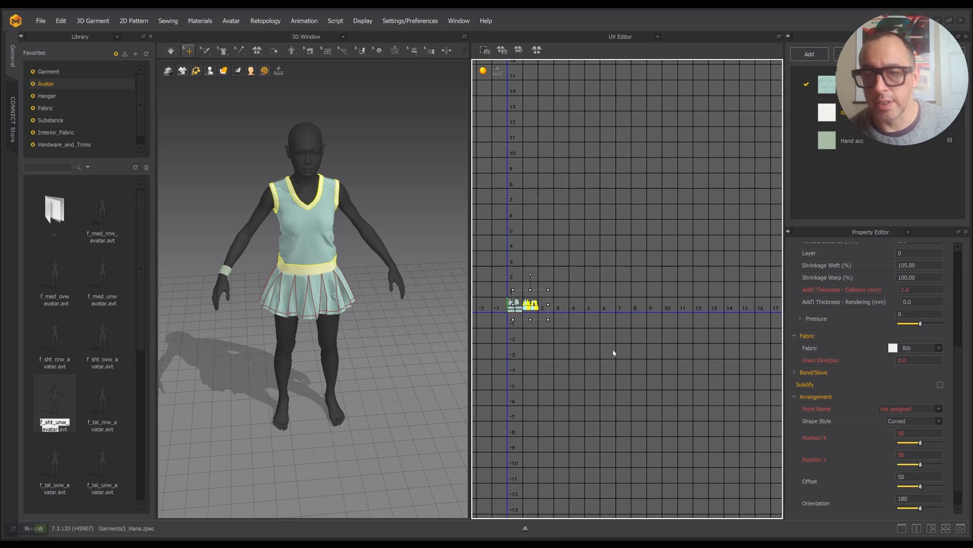
{"action": "mouse_move", "coordinate": [608, 417]}
{"action": "middle_mouse_down"}
{"action": "mouse_move", "coordinate": [599, 397]}
{"action": "mouse_move", "coordinate": [604, 408]}
{"action": "middle_mouse_up"}
{"action": "left_click_drag", "start_coordinate": [474, 358], "coordinate": [389, 354]}
- Examine the numbered UV tiles surrounding the garment layout and clear the selection of rib pieces
{"action": "scroll", "coordinate": [572, 354], "scroll_direction": "up", "scroll_amount": 3}
{"action": "scroll", "coordinate": [565, 347], "scroll_direction": "down", "scroll_amount": 3}
{"action": "scroll", "coordinate": [626, 293], "scroll_direction": "up", "scroll_amount": 2}
{"action": "middle_click_drag", "start_coordinate": [576, 371], "coordinate": [610, 203]}
{"action": "scroll", "coordinate": [621, 294], "scroll_direction": "up", "scroll_amount": 3}
{"action": "middle_click_drag", "start_coordinate": [585, 321], "coordinate": [517, 381]}
{"action": "scroll", "coordinate": [520, 284], "scroll_direction": "down", "scroll_amount": 3}
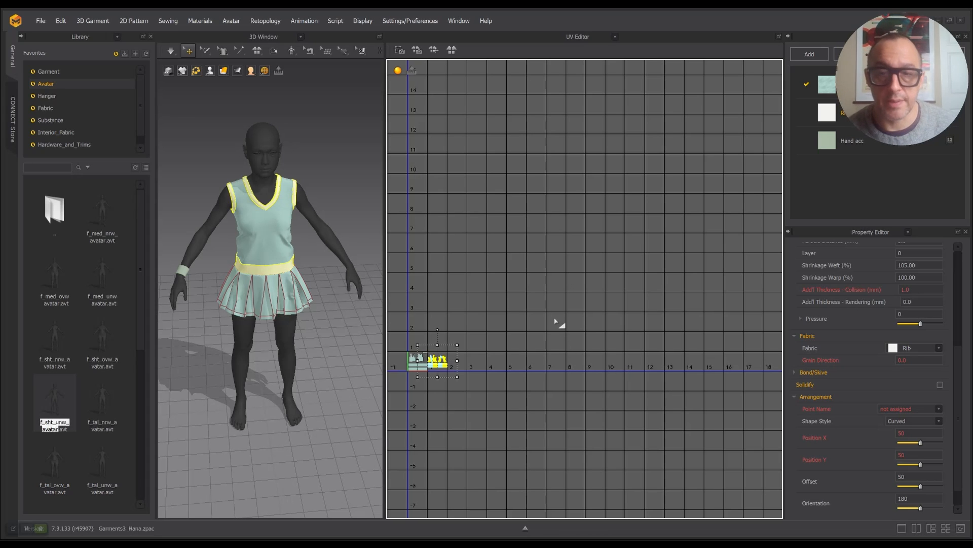
{"action": "middle_click_drag", "start_coordinate": [609, 345], "coordinate": [604, 370]}
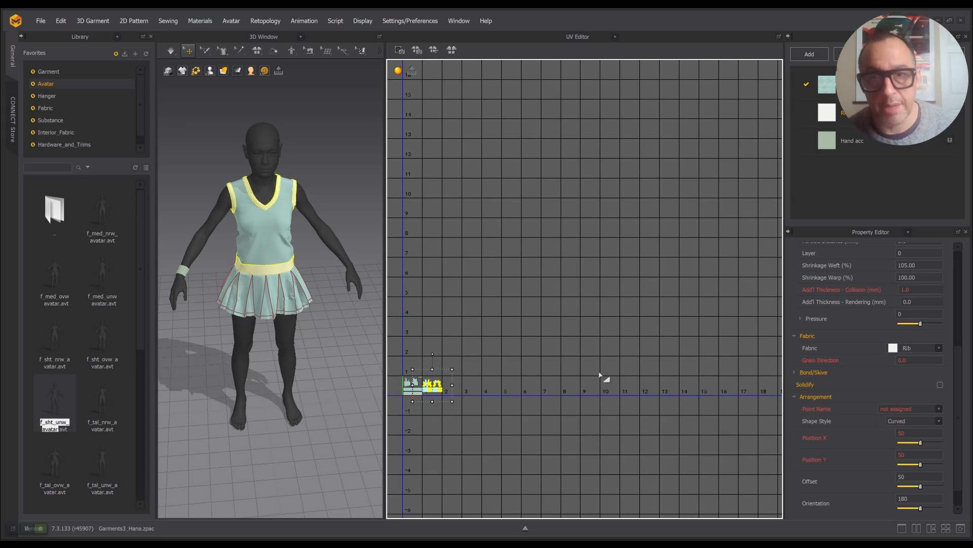
{"action": "middle_click_drag", "start_coordinate": [499, 370], "coordinate": [533, 236]}
{"action": "scroll", "coordinate": [522, 308], "scroll_direction": "up", "scroll_amount": 3}
{"action": "scroll", "coordinate": [532, 246], "scroll_direction": "down", "scroll_amount": 3}
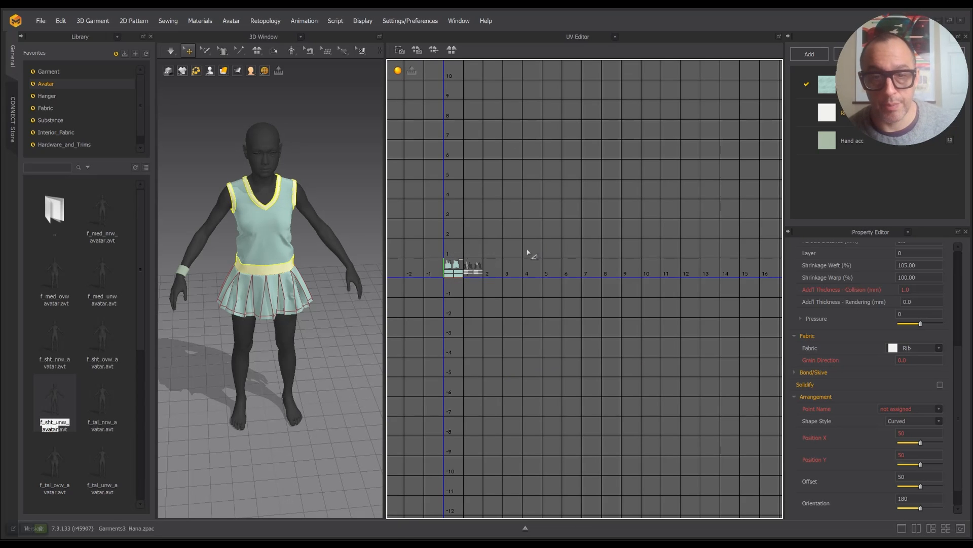
{"action": "left_click", "coordinate": [536, 257]}
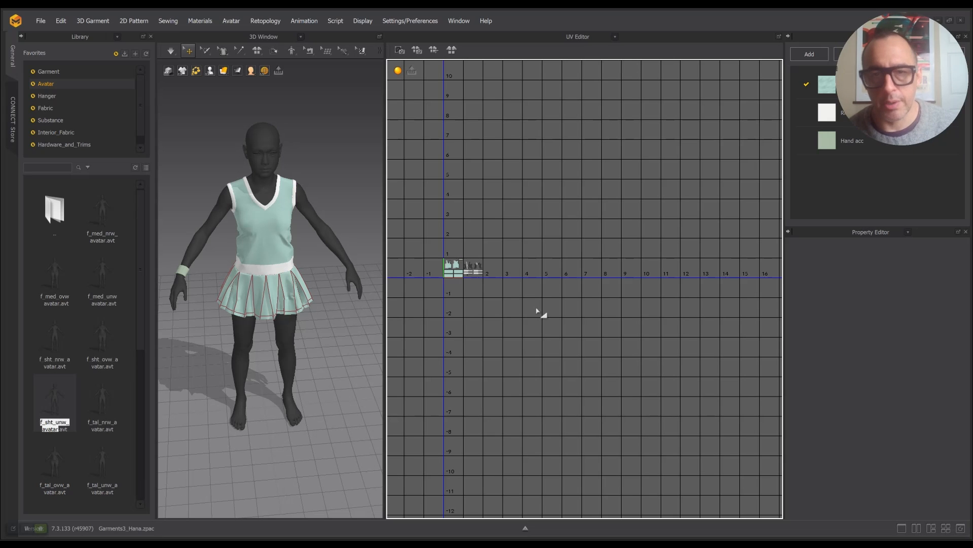
- Compare the two occupied UV tiles with the empty tiles across the rest of the grid
{"action": "middle_click_drag", "start_coordinate": [503, 274], "coordinate": [521, 129]}
{"action": "scroll", "coordinate": [512, 211], "scroll_direction": "up", "scroll_amount": 5}
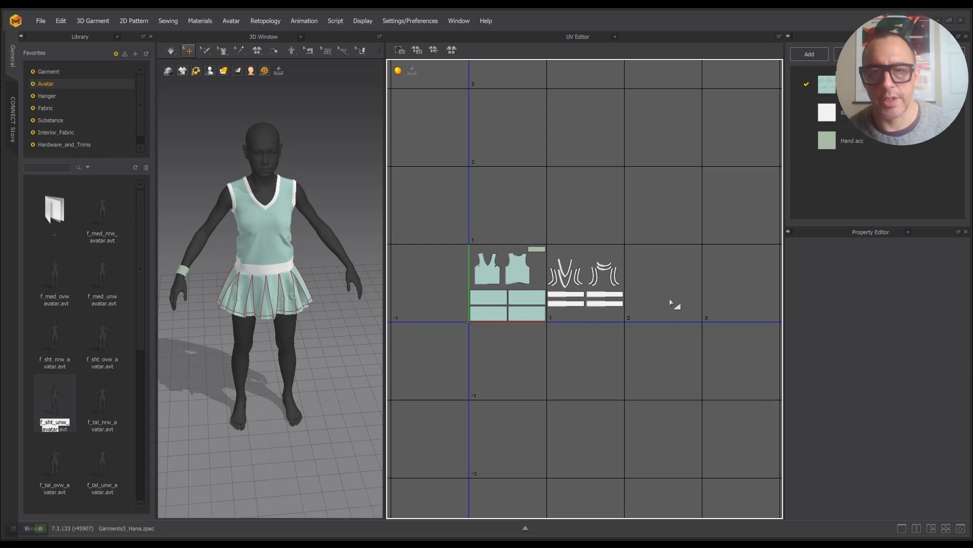
{"action": "scroll", "coordinate": [668, 299], "scroll_direction": "down", "scroll_amount": 5}
{"action": "scroll", "coordinate": [657, 299], "scroll_direction": "up", "scroll_amount": 3}
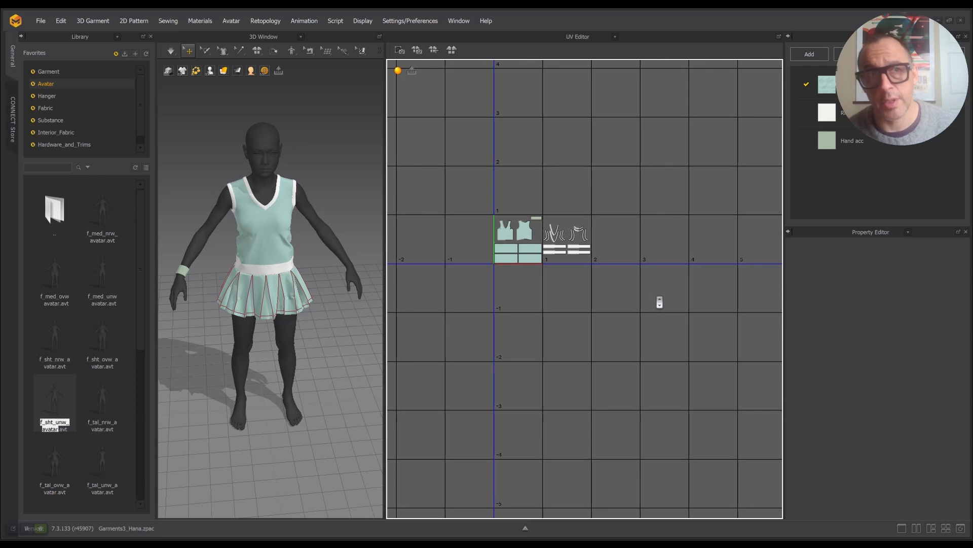
{"action": "scroll", "coordinate": [657, 304], "scroll_direction": "up", "scroll_amount": 2}
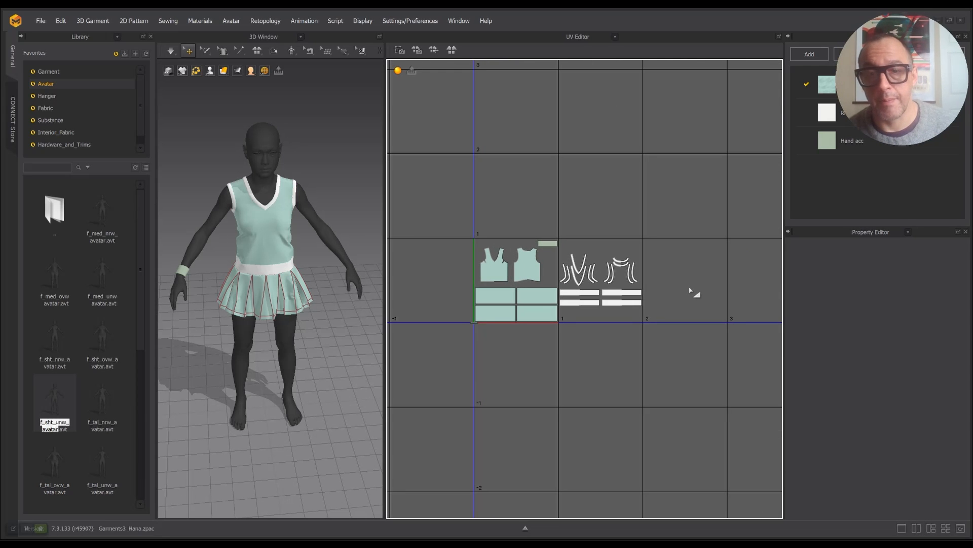
{"action": "middle_click_drag", "start_coordinate": [691, 289], "coordinate": [619, 269]}
{"action": "scroll", "coordinate": [619, 269], "scroll_direction": "down", "scroll_amount": 2}
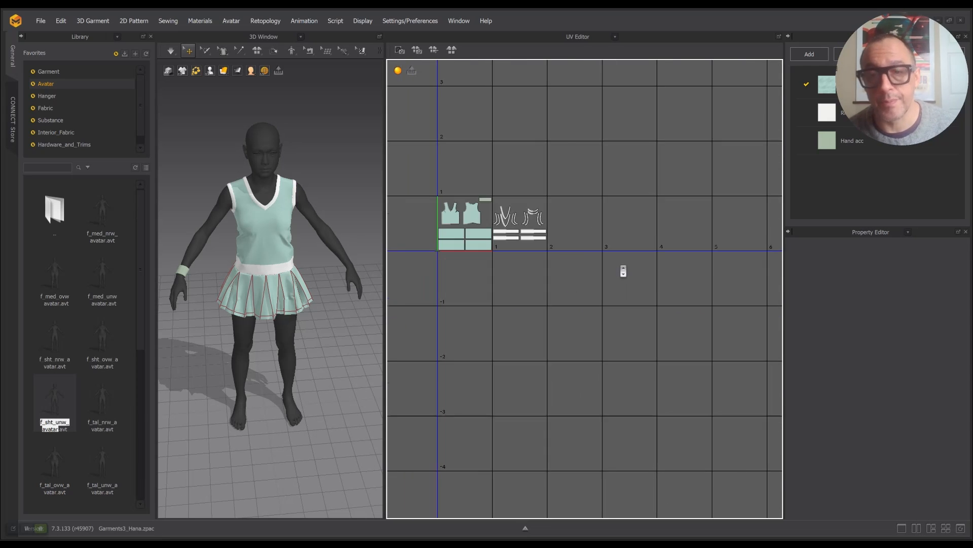
{"action": "scroll", "coordinate": [619, 269], "scroll_direction": "up", "scroll_amount": 1}
{"action": "scroll", "coordinate": [616, 258], "scroll_direction": "down", "scroll_amount": 3}
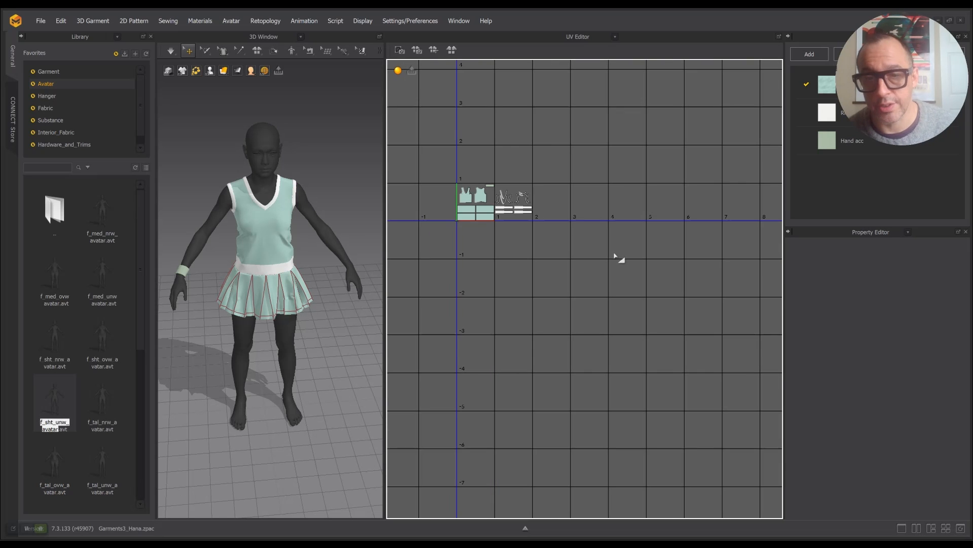
{"action": "middle_click_drag", "start_coordinate": [615, 257], "coordinate": [607, 360]}
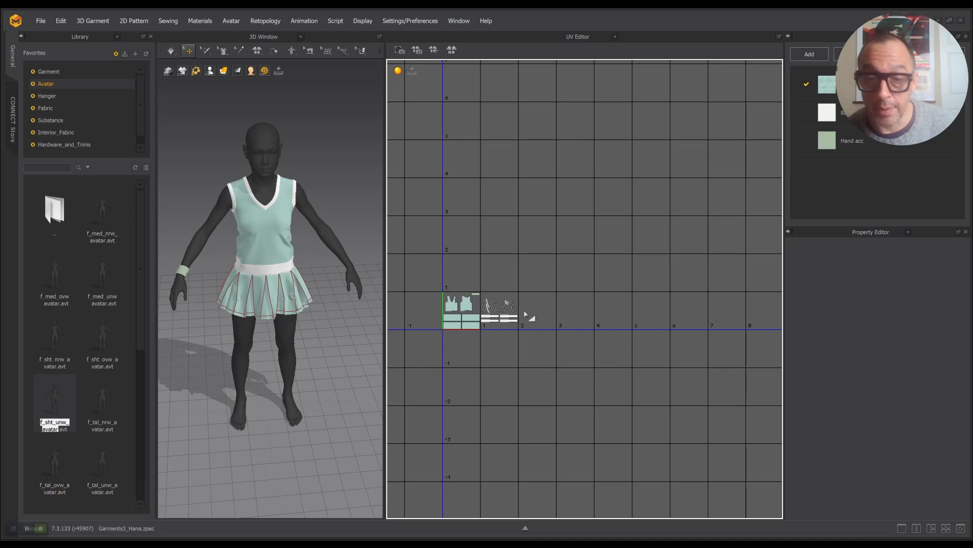
{"action": "middle_click_drag", "start_coordinate": [520, 299], "coordinate": [543, 276]}
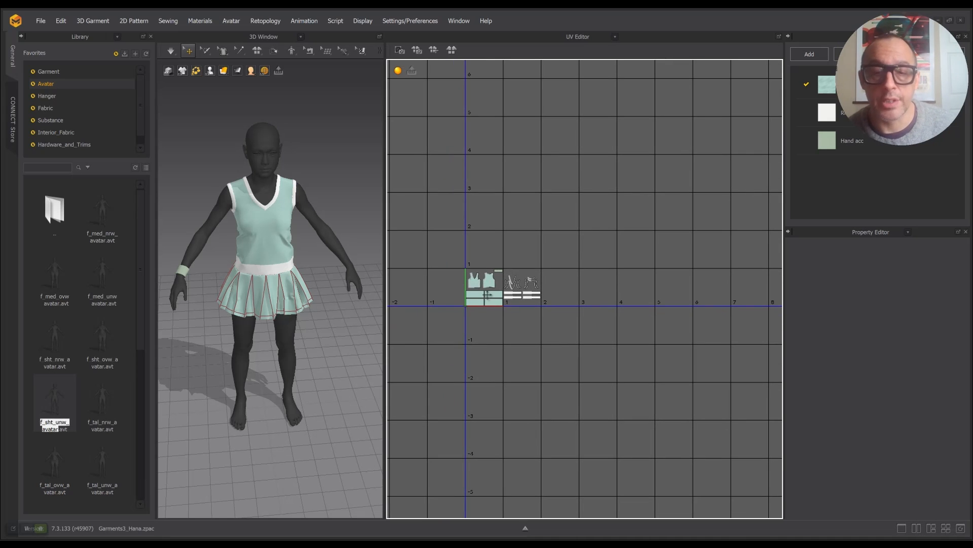
- Switch to MetaHuman Creator in the browser and view the Omar_noClothes character's body
{"action": "key", "text": "alt+Tab"}
{"action": "key", "text": "alt+Tab"}
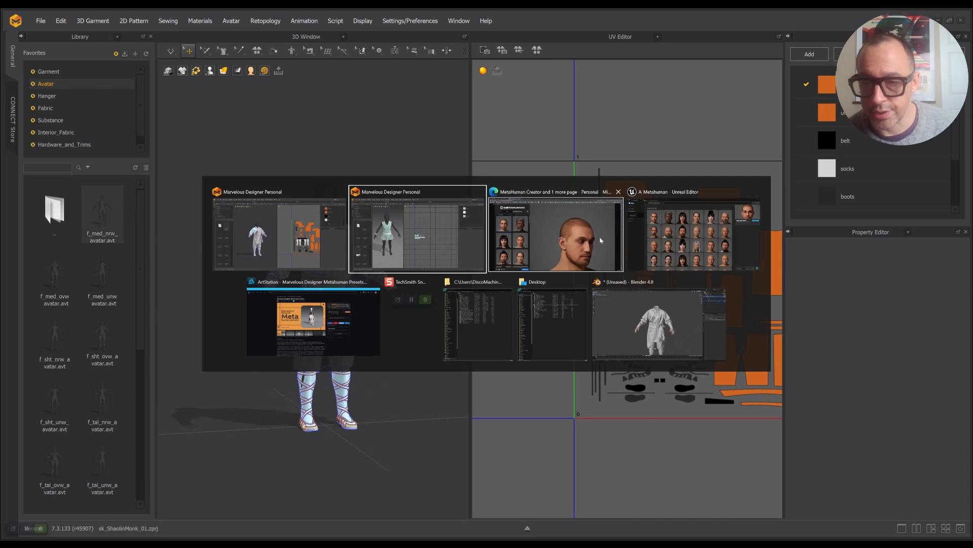
{"action": "left_click", "coordinate": [607, 244]}
{"action": "scroll", "coordinate": [589, 230], "scroll_direction": "down", "scroll_amount": 5}
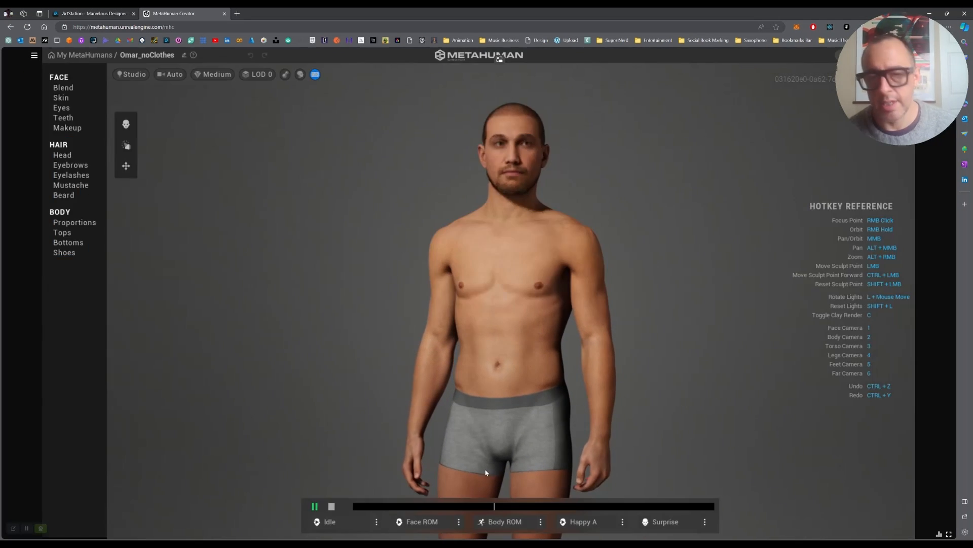
- Review the character's body proportions and the settings for its tops and bottoms
{"action": "left_click", "coordinate": [66, 223]}
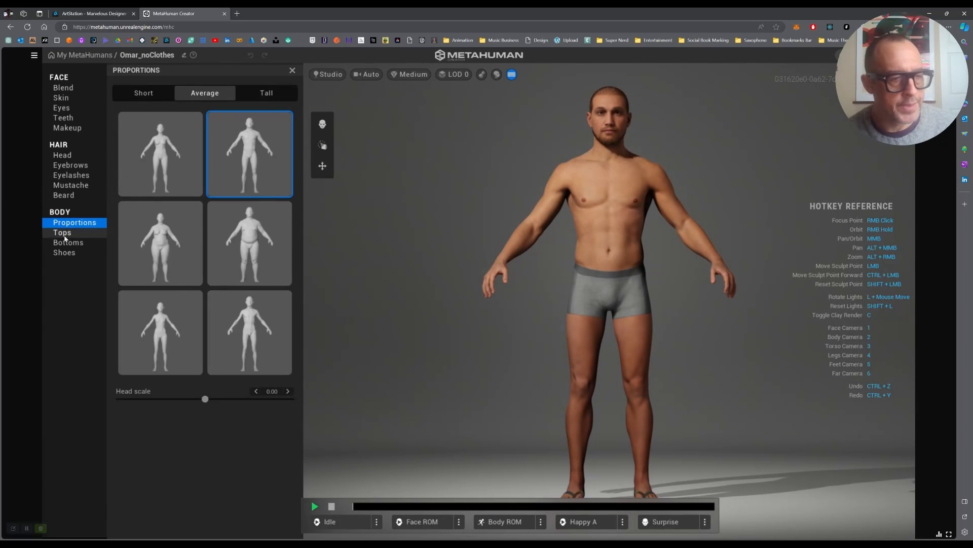
{"action": "left_click", "coordinate": [62, 232]}
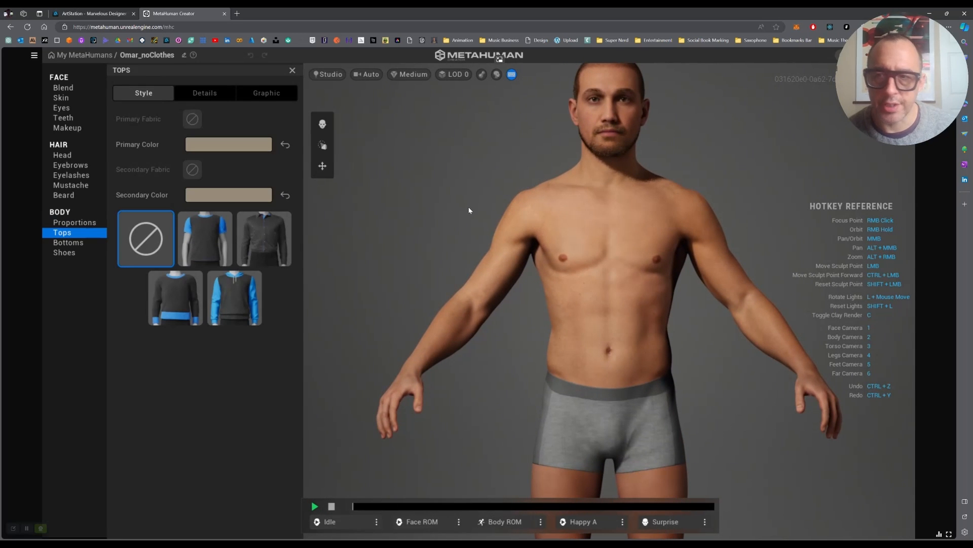
{"action": "left_click", "coordinate": [69, 243]}
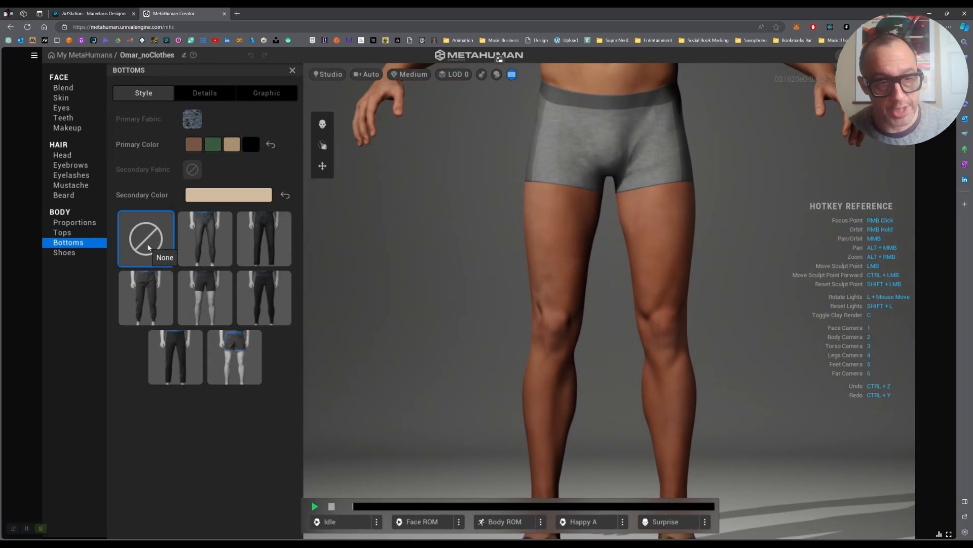
- Try the two-tone lace-up dress shoes on the character, inspect them, and switch back to Flip Flops
{"action": "left_click", "coordinate": [65, 252]}
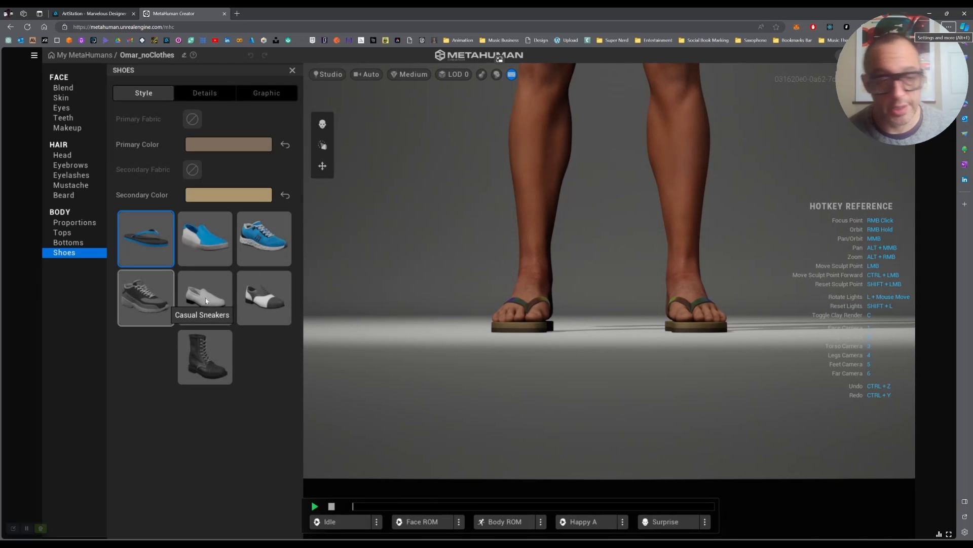
{"action": "left_click", "coordinate": [274, 303]}
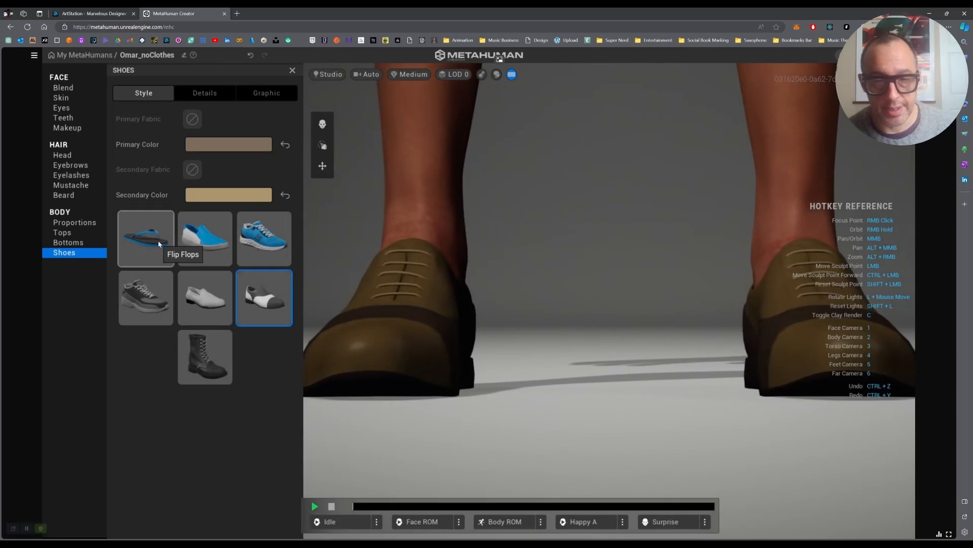
{"action": "mouse_move", "coordinate": [465, 287]}
{"action": "right_mouse_down"}
{"action": "mouse_move", "coordinate": [387, 289]}
{"action": "mouse_move", "coordinate": [458, 289]}
{"action": "right_mouse_up"}
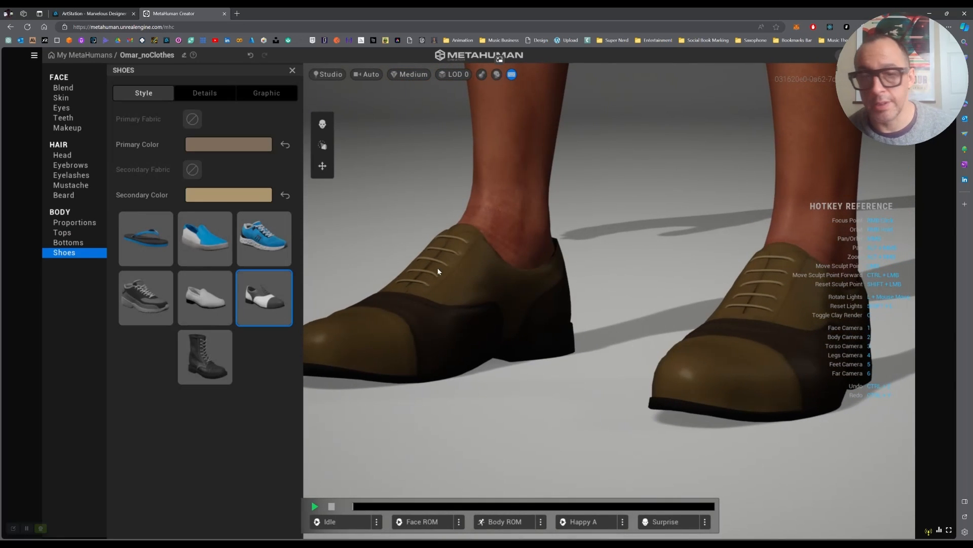
{"action": "left_click", "coordinate": [138, 232]}
- Try the tall lace-up boots on the character, and put Flip Flops back on, checking the full figure
{"action": "scroll", "coordinate": [384, 319], "scroll_direction": "down", "scroll_amount": 5}
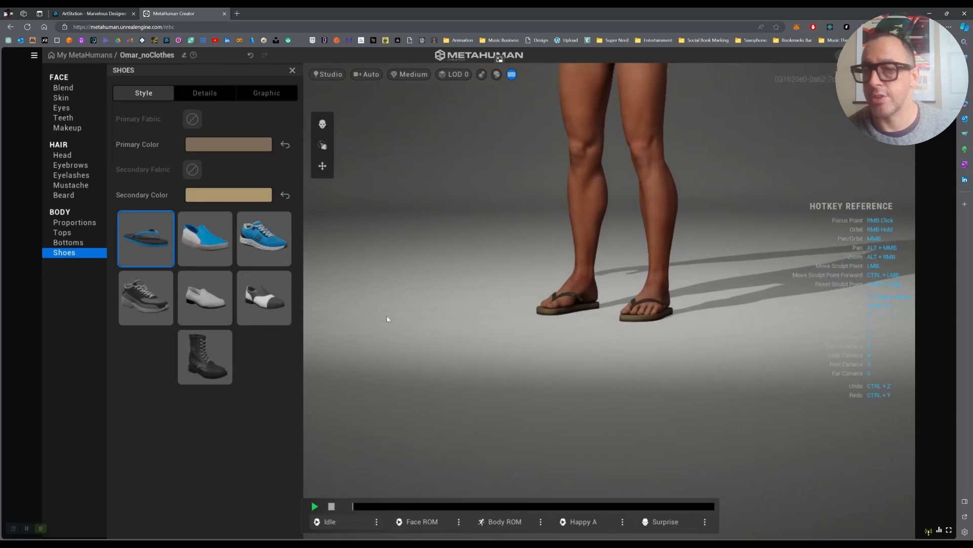
{"action": "scroll", "coordinate": [424, 313], "scroll_direction": "up", "scroll_amount": 2}
{"action": "left_click", "coordinate": [215, 350]}
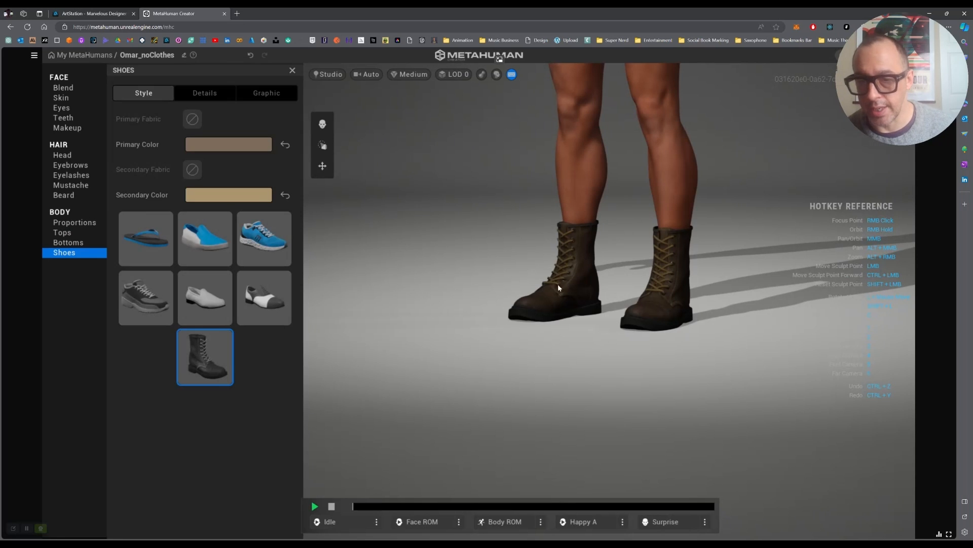
{"action": "left_click", "coordinate": [150, 249]}
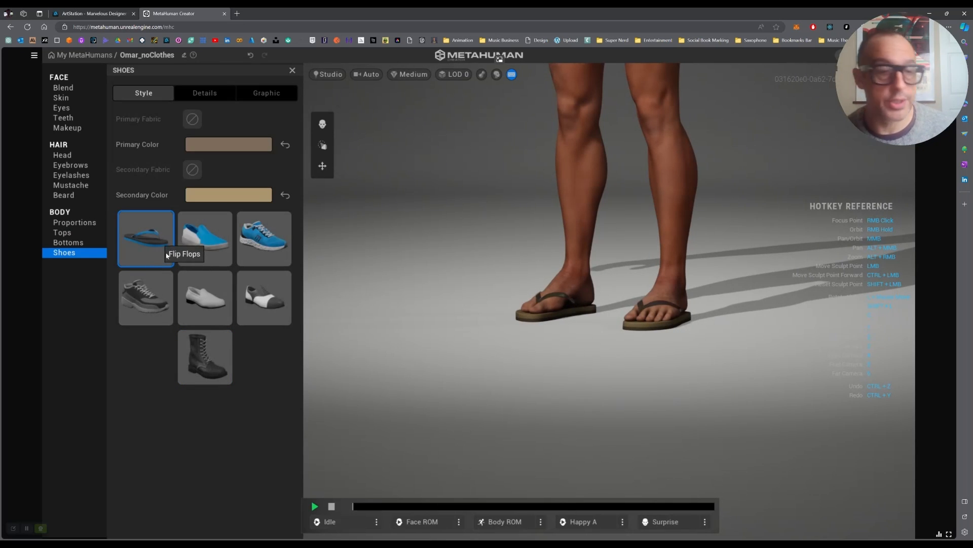
{"action": "middle_click_drag", "start_coordinate": [589, 307], "coordinate": [561, 371]}
{"action": "scroll", "coordinate": [568, 352], "scroll_direction": "down", "scroll_amount": 3}
{"action": "scroll", "coordinate": [570, 353], "scroll_direction": "up", "scroll_amount": 5}
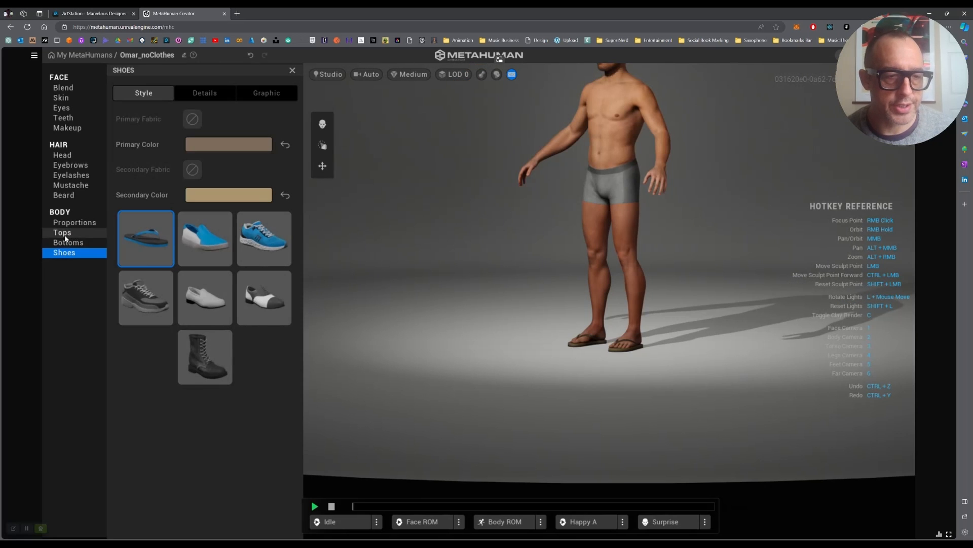
- Review the character's tops, bottoms and shoes settings, checking that no clothing is applied and Flip Flops are chosen
{"action": "left_click", "coordinate": [61, 232]}
{"action": "left_click", "coordinate": [69, 244]}
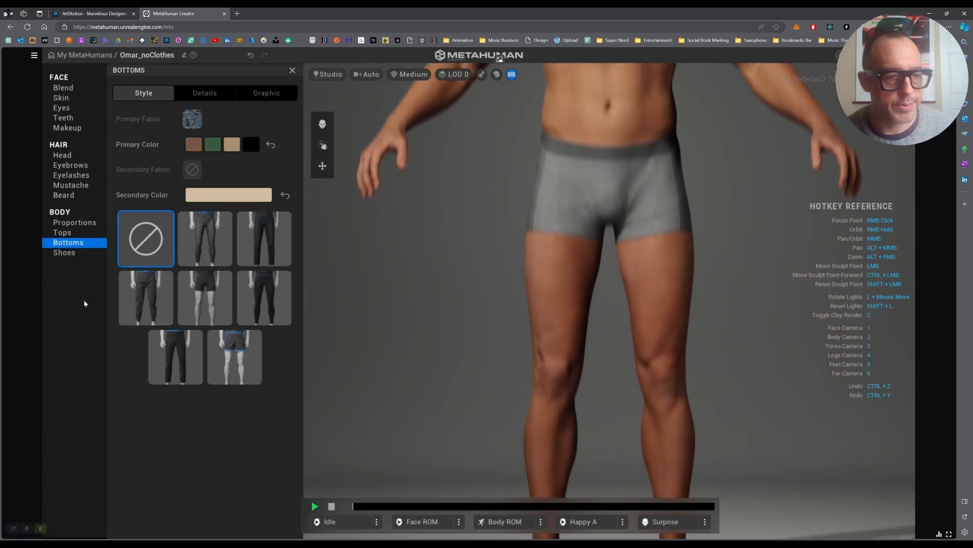
{"action": "left_click", "coordinate": [62, 255]}
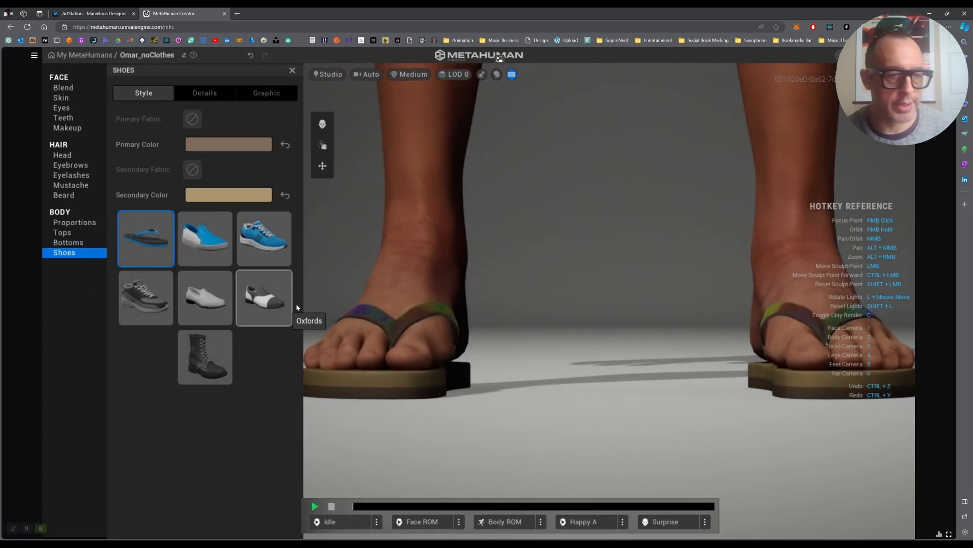
- Switch to Quixel Bridge in Unreal Editor and add the Omar_noClothes MetaHuman to the project
{"action": "key", "text": "alt+Tab"}
{"action": "left_click", "coordinate": [292, 234]}
{"action": "key", "text": "alt+Tab"}
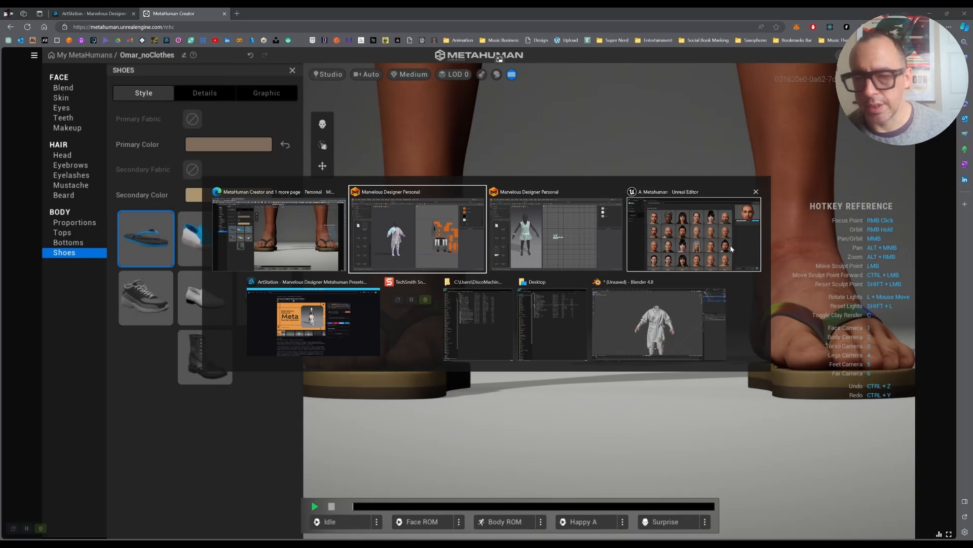
{"action": "left_click", "coordinate": [745, 245]}
{"action": "left_click", "coordinate": [237, 102]}
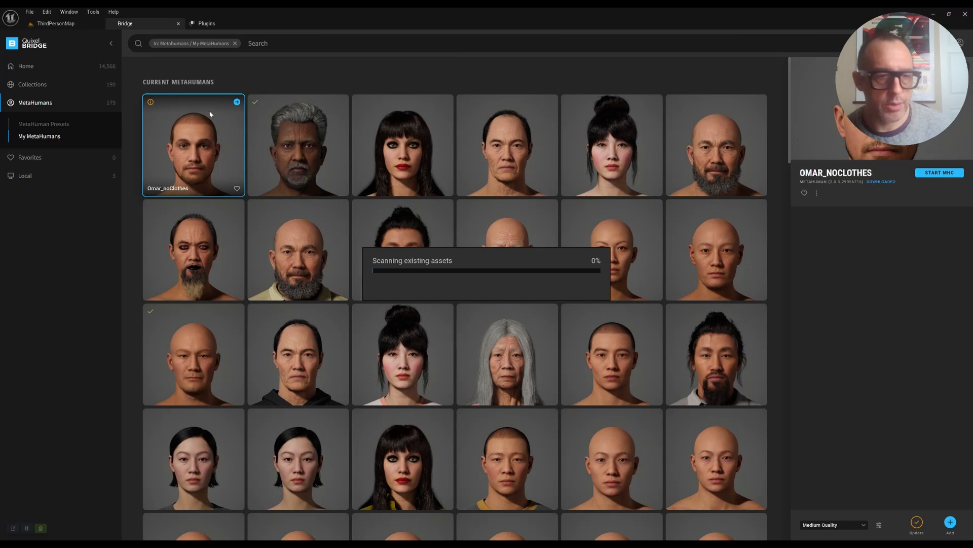
- Check the Omar_noClothes character name in MetaHuman Creator, and return to Unreal Editor
{"action": "key", "text": "alt+Tab"}
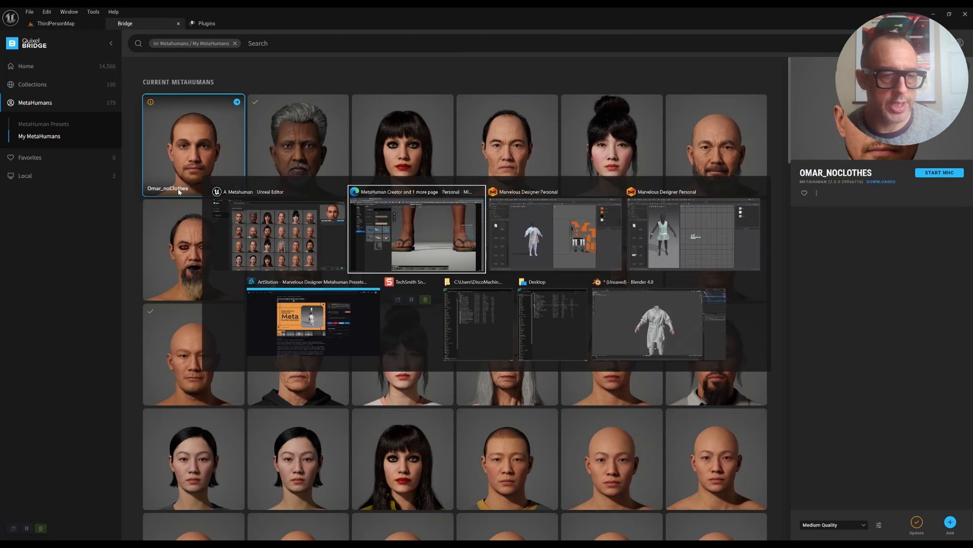
{"action": "left_click", "coordinate": [401, 218]}
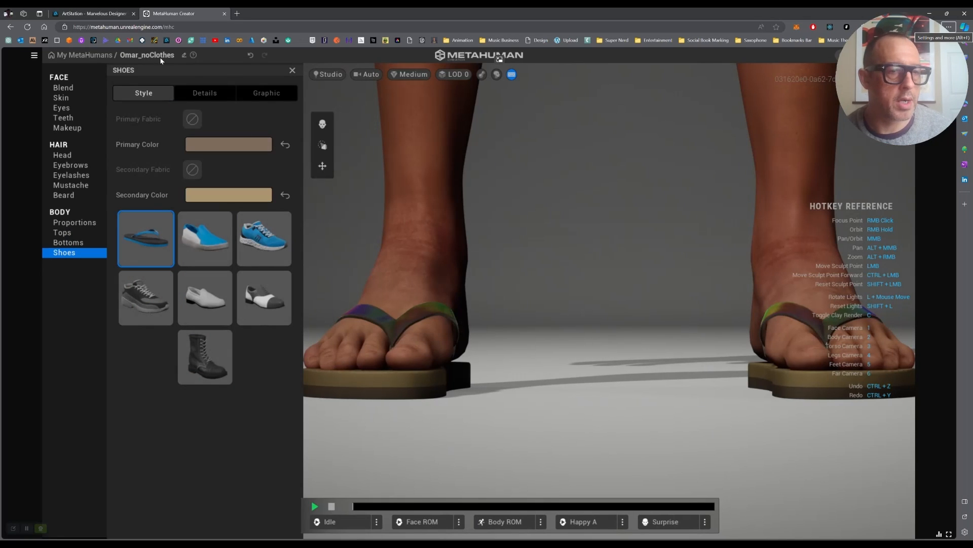
{"action": "key", "text": "alt+Tab"}
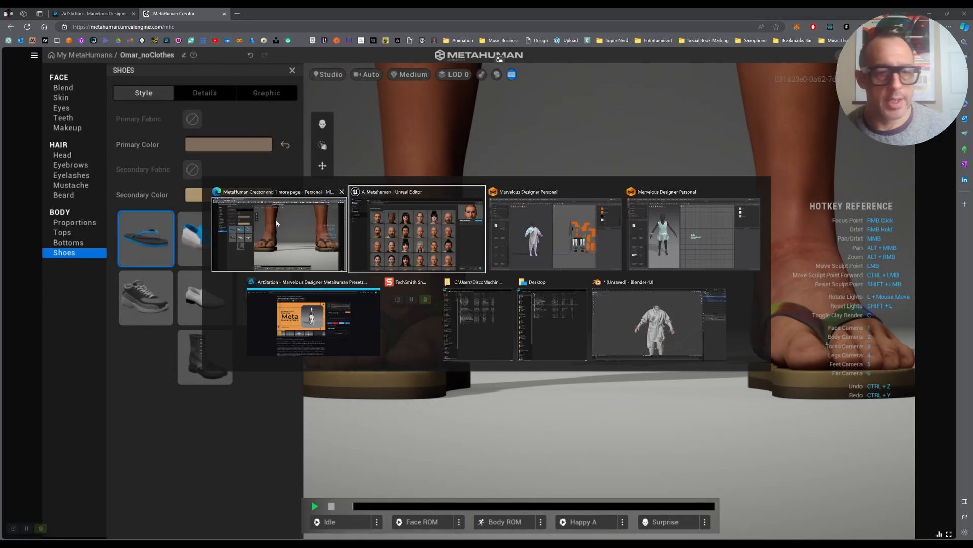
{"action": "left_click", "coordinate": [376, 260]}
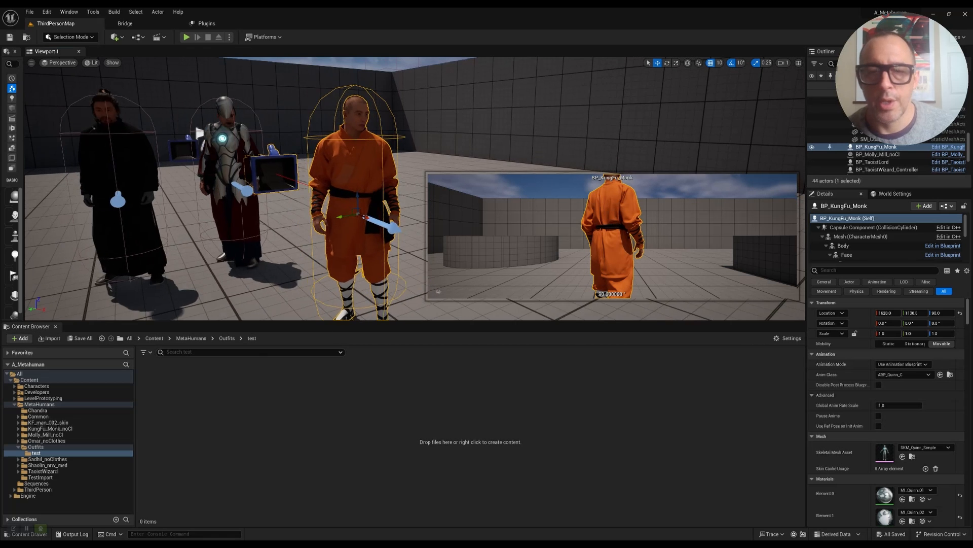
- Play the ThirdPersonMap level, run and jump around as the orange-robed kung fu monk, and end the play session
{"action": "right_click_drag", "start_coordinate": [415, 188], "coordinate": [438, 188]}
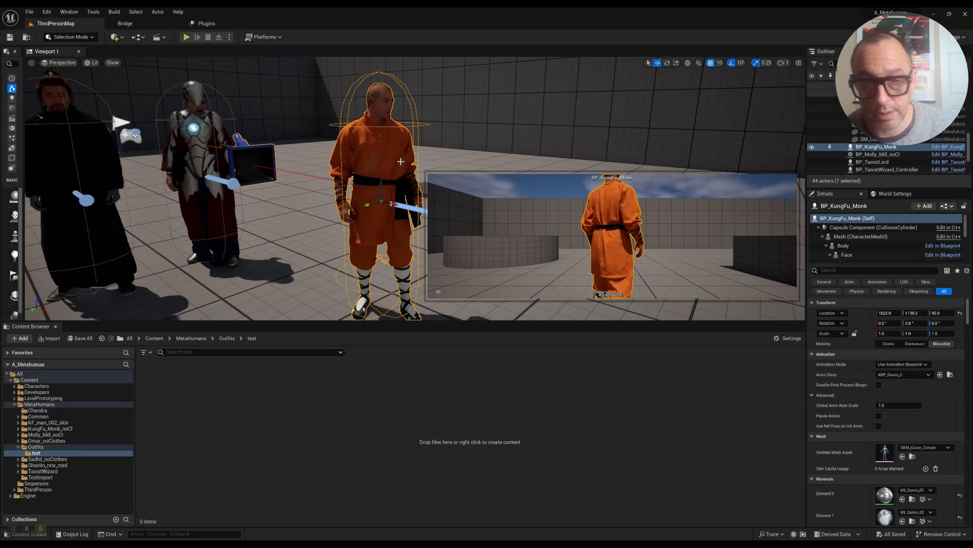
{"action": "right_click_drag", "start_coordinate": [409, 154], "coordinate": [451, 124]}
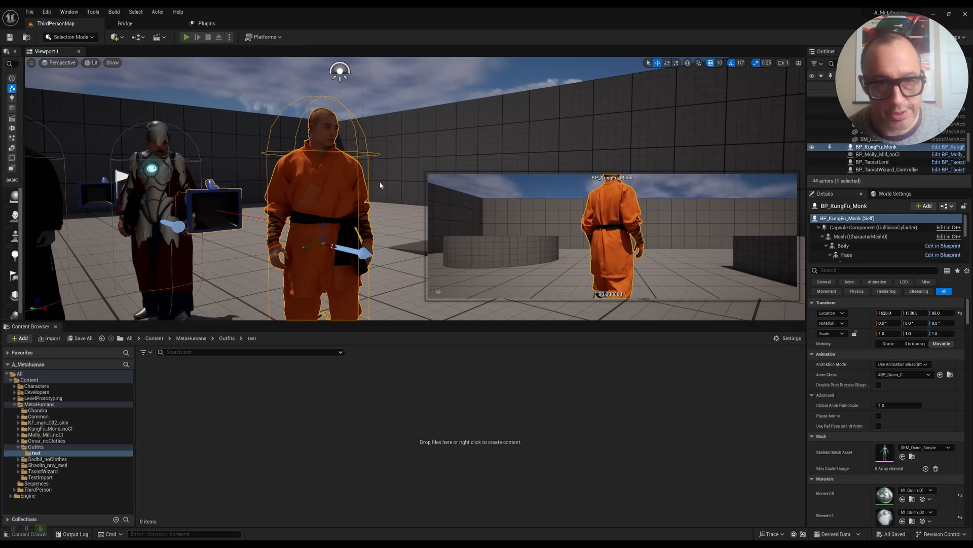
{"action": "key", "text": "alt+p"}
{"action": "key", "text": "w"}
{"action": "key", "text": "w"}
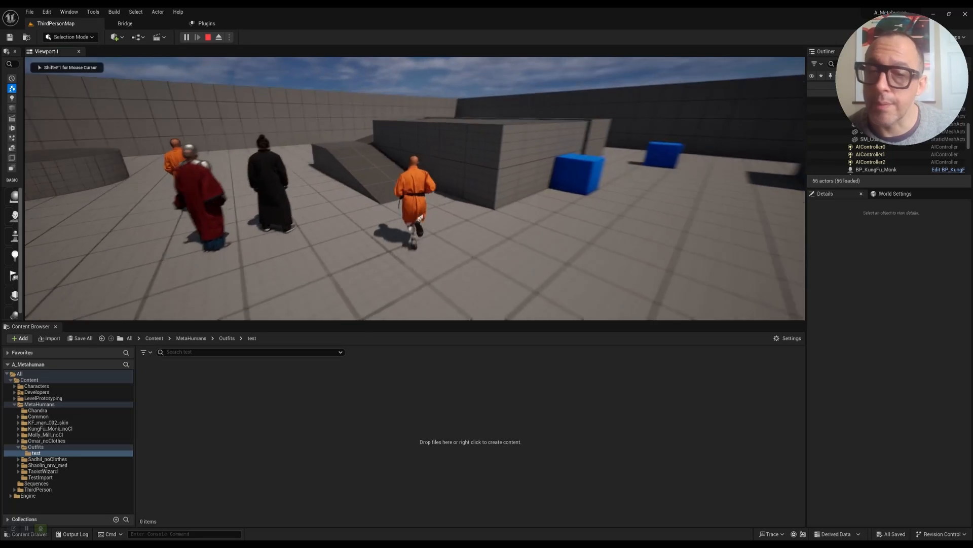
{"action": "key", "text": "w"}
{"action": "key", "text": "space"}
{"action": "key", "text": "space"}
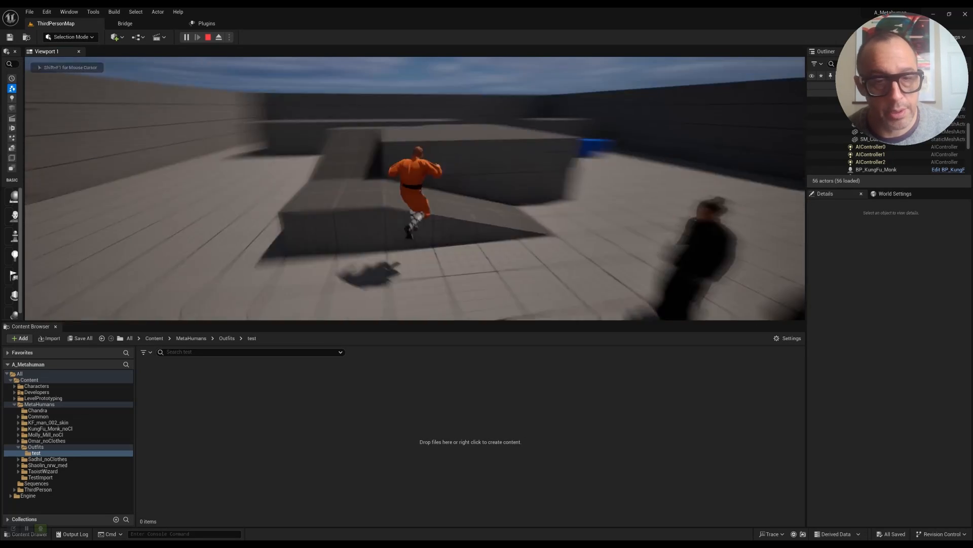
{"action": "key", "text": "w"}
{"action": "key", "text": "space"}
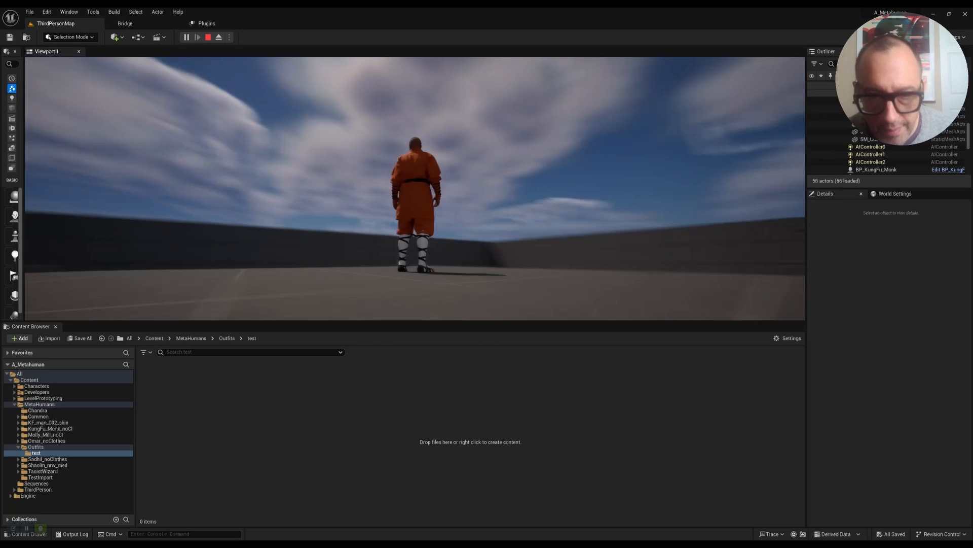
{"action": "key", "text": "alt+Tab"}
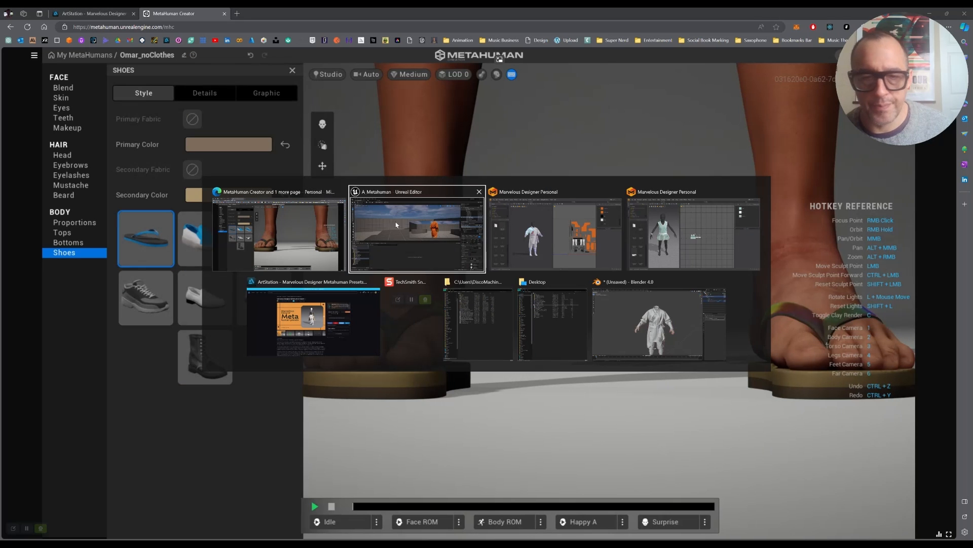
{"action": "left_click", "coordinate": [391, 220]}
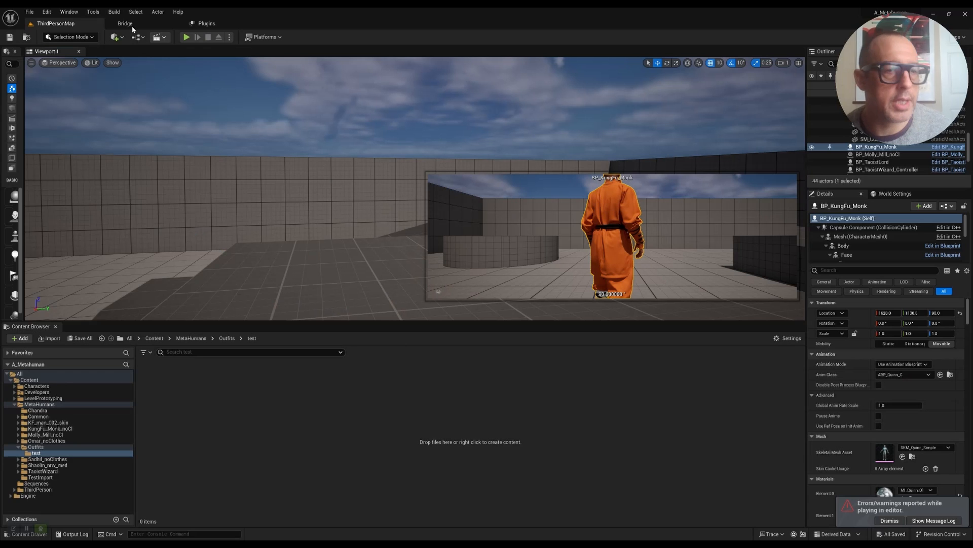
- Show the MetaHumans folder's contents with its Outfits subfolder collapsed, and check the Omar_noClothes download in Bridge
{"action": "left_click", "coordinate": [125, 25]}
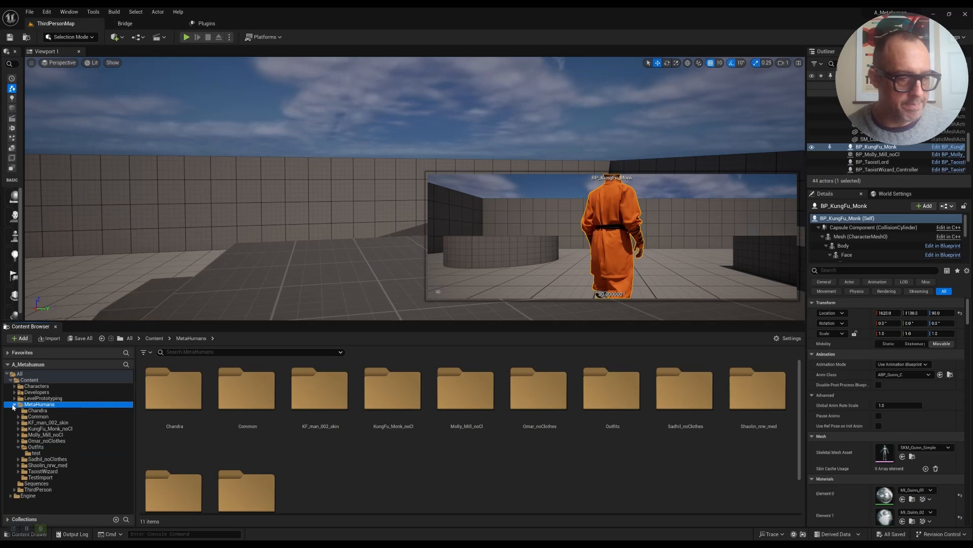
{"action": "left_click", "coordinate": [13, 404]}
{"action": "left_click", "coordinate": [13, 404]}
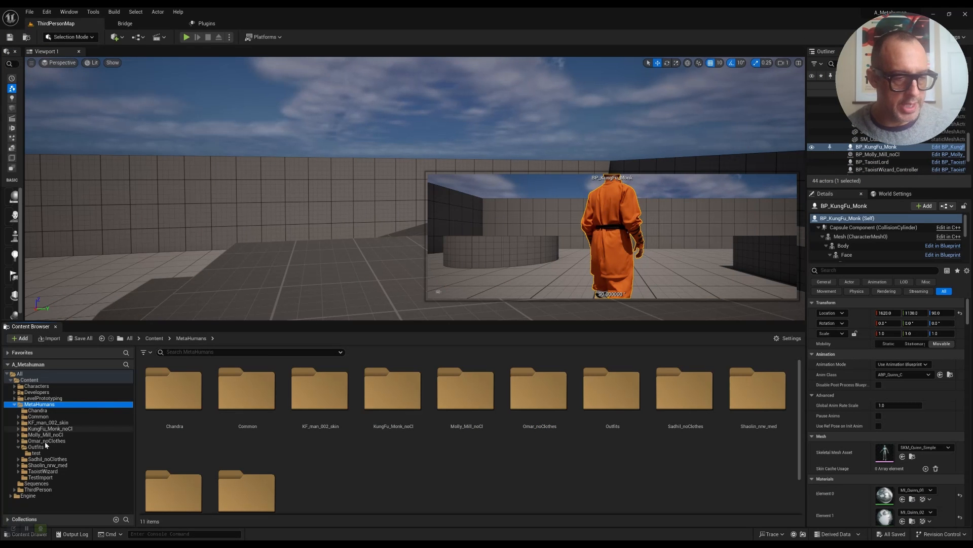
{"action": "left_click", "coordinate": [18, 446]}
{"action": "left_click", "coordinate": [13, 405]}
{"action": "left_click", "coordinate": [16, 404]}
{"action": "left_click", "coordinate": [125, 24]}
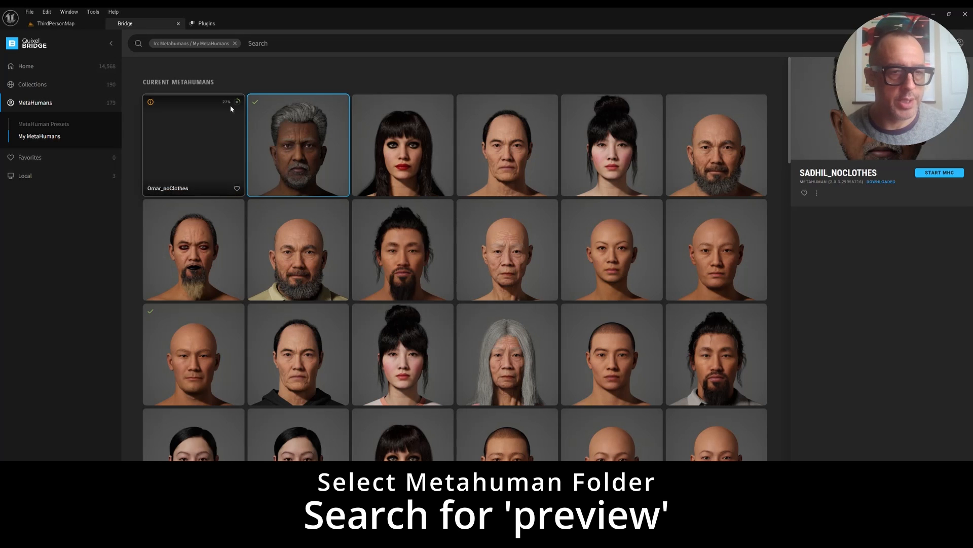
- Return to the ThirdPersonMap level and search the MetaHumans folder for "Preview"
{"action": "left_click", "coordinate": [71, 23]}
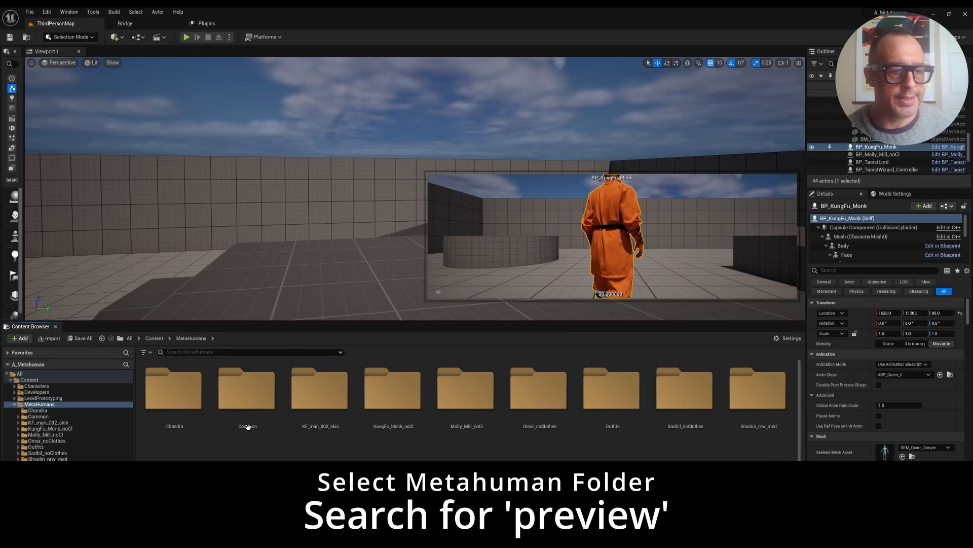
{"action": "left_click", "coordinate": [310, 351]}
{"action": "type", "text": "P"}
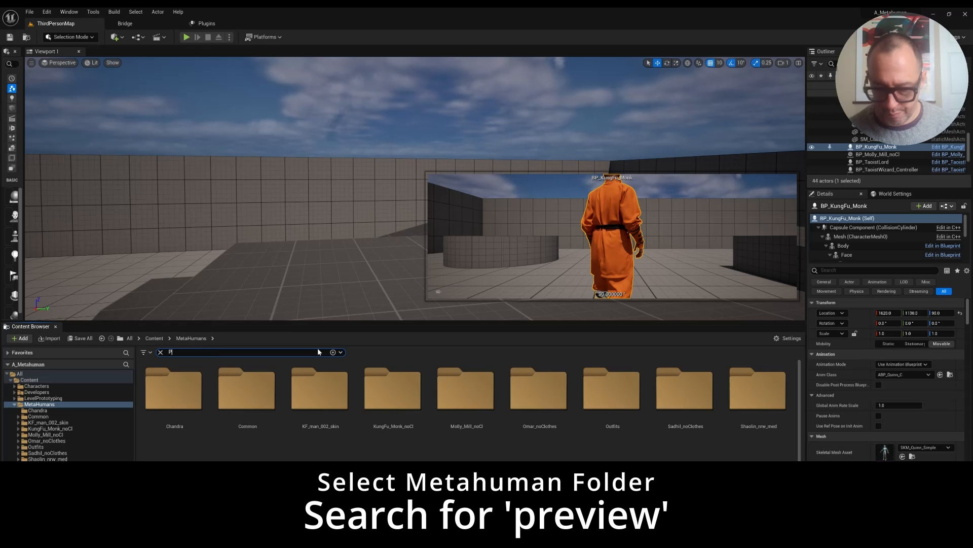
{"action": "type", "text": "review"}
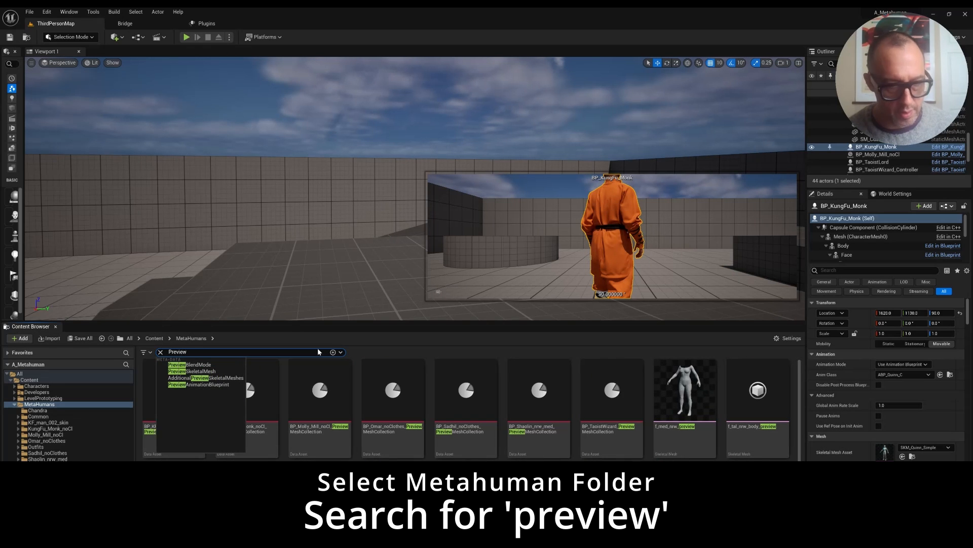
- Examine the female and male preview body meshes in the search results, and select m_med_nrw_body_preview
{"action": "left_click", "coordinate": [675, 397]}
{"action": "scroll", "coordinate": [674, 397], "scroll_direction": "down", "scroll_amount": 1}
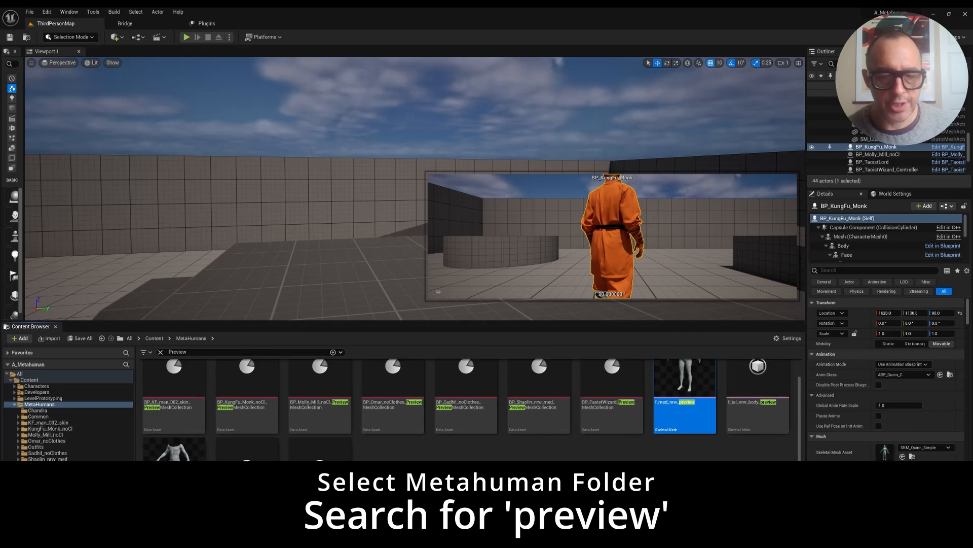
{"action": "left_click", "coordinate": [184, 456]}
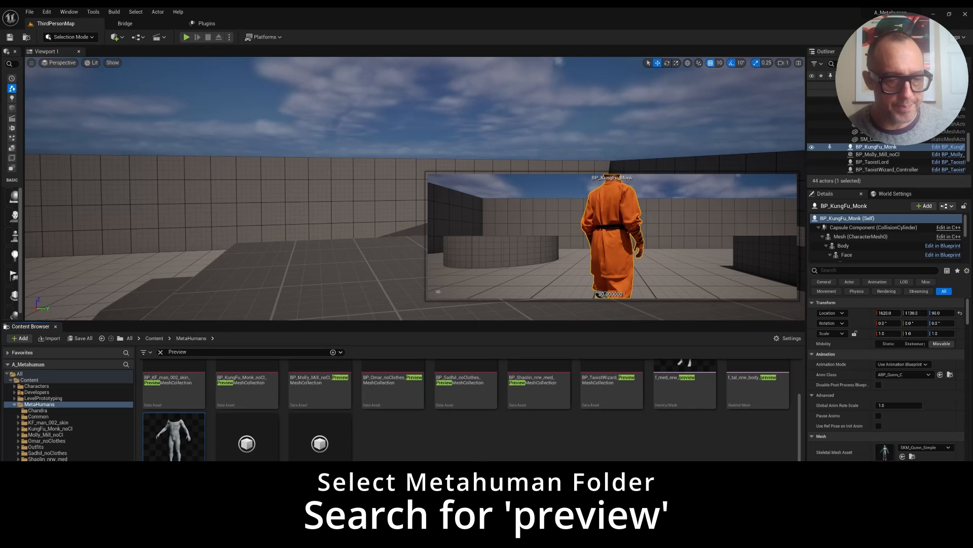
{"action": "scroll", "coordinate": [184, 457], "scroll_direction": "up", "scroll_amount": 1}
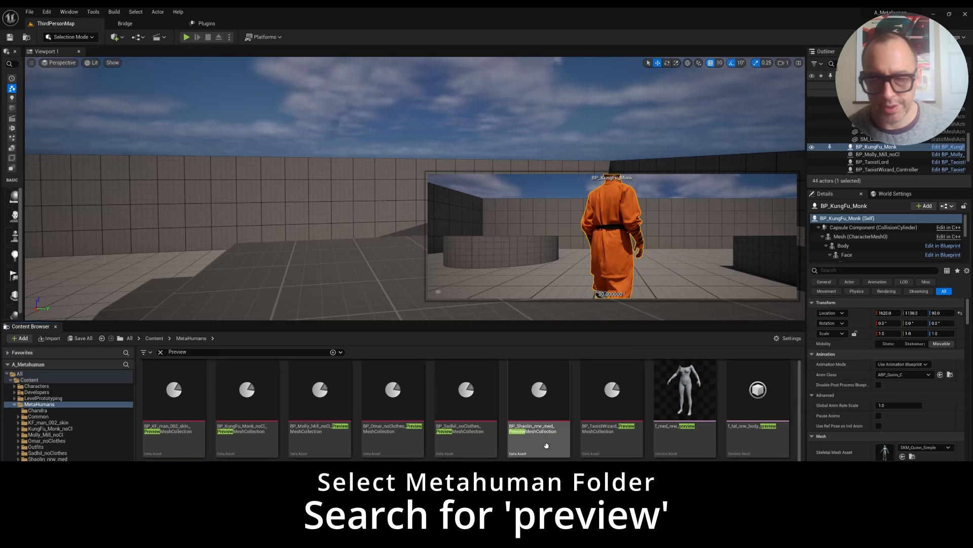
{"action": "scroll", "coordinate": [279, 453], "scroll_direction": "down", "scroll_amount": 1}
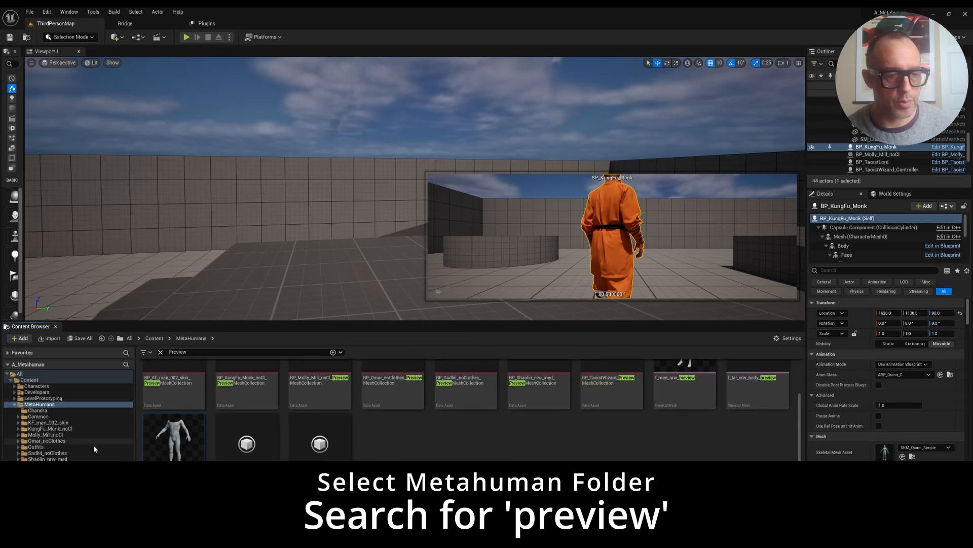
{"action": "scroll", "coordinate": [204, 454], "scroll_direction": "up", "scroll_amount": 1}
{"action": "left_click", "coordinate": [707, 428]}
{"action": "left_click_drag", "start_coordinate": [755, 435], "coordinate": [760, 436]}
{"action": "scroll", "coordinate": [756, 448], "scroll_direction": "down", "scroll_amount": 1}
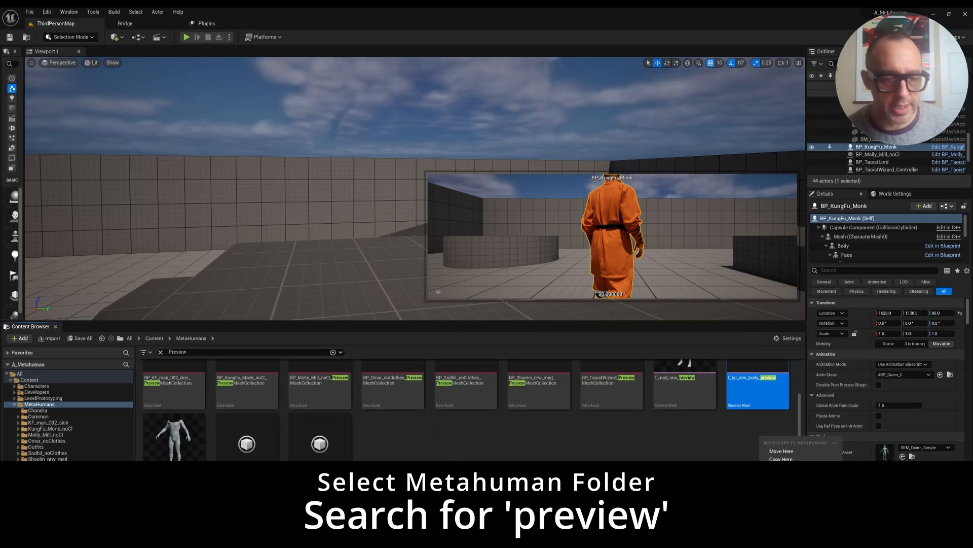
{"action": "key", "text": "Escape"}
{"action": "scroll", "coordinate": [726, 427], "scroll_direction": "up", "scroll_amount": 1}
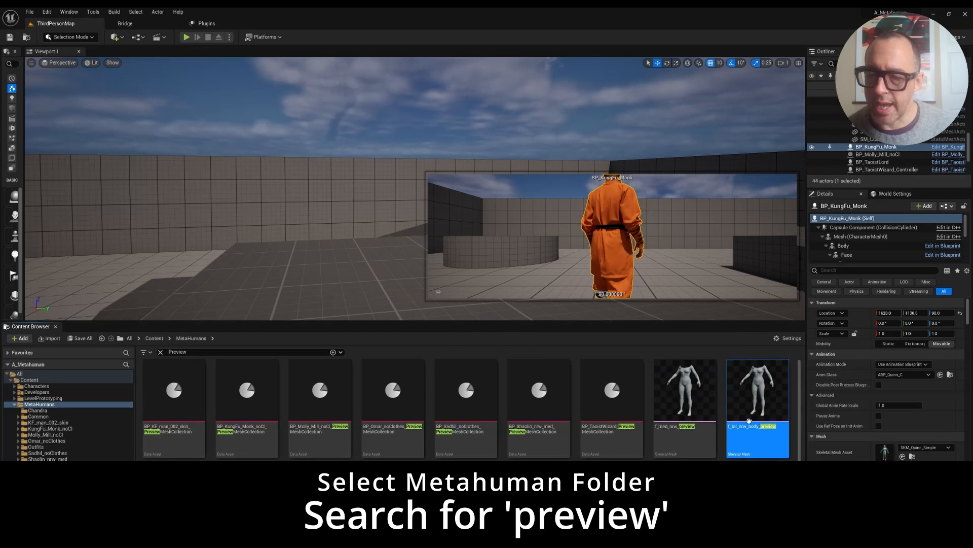
{"action": "scroll", "coordinate": [749, 420], "scroll_direction": "down", "scroll_amount": 1}
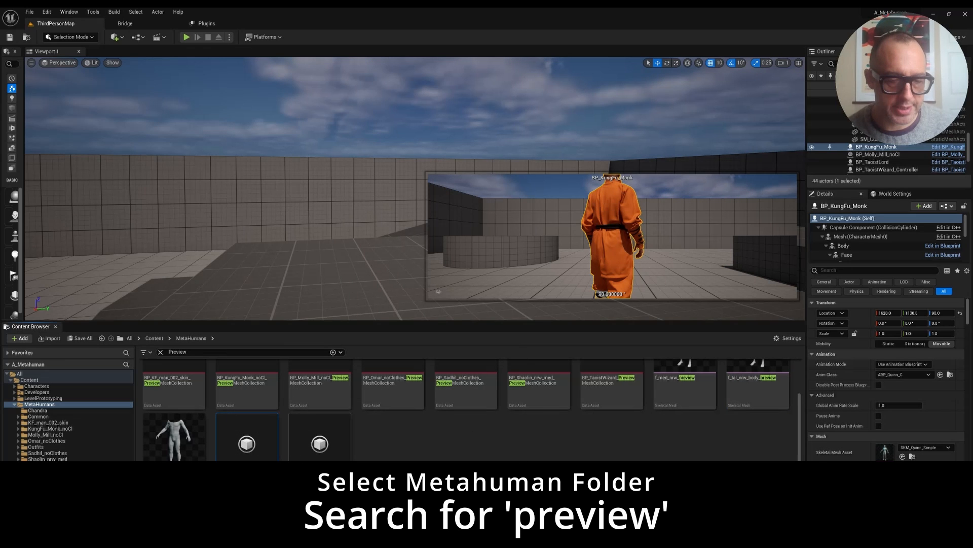
{"action": "scroll", "coordinate": [749, 420], "scroll_direction": "up", "scroll_amount": 1}
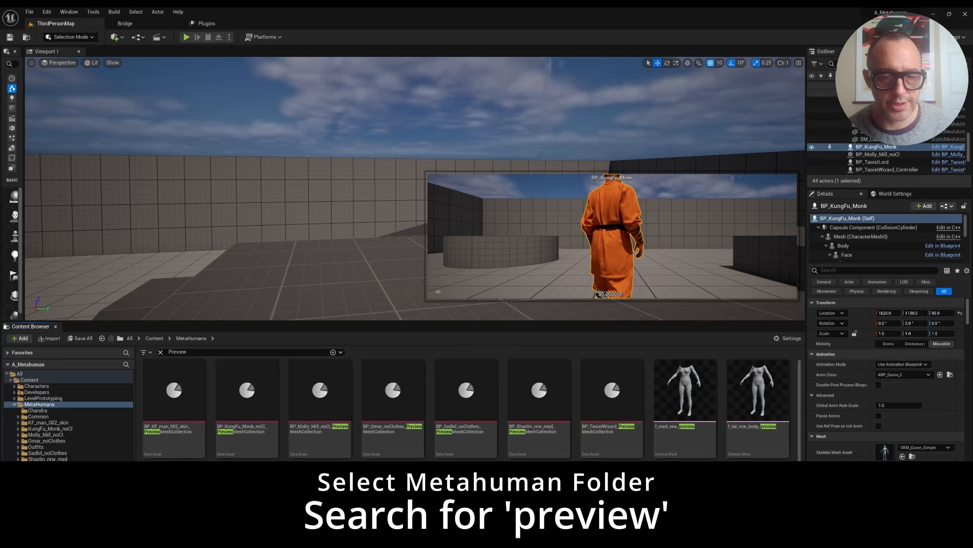
{"action": "scroll", "coordinate": [618, 442], "scroll_direction": "down", "scroll_amount": 1}
{"action": "scroll", "coordinate": [617, 439], "scroll_direction": "up", "scroll_amount": 1}
{"action": "scroll", "coordinate": [617, 438], "scroll_direction": "down", "scroll_amount": 1}
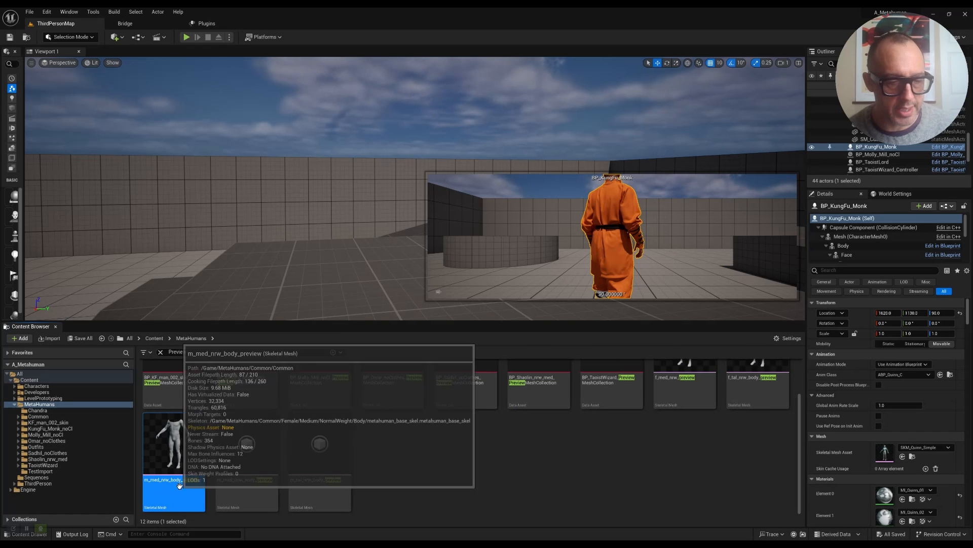
- Switch to Marvelous Designer to view the avatar wearing the Shaolin monk outfit, and return to Unreal Editor
{"action": "key", "text": "alt+Tab"}
{"action": "left_click", "coordinate": [543, 242]}
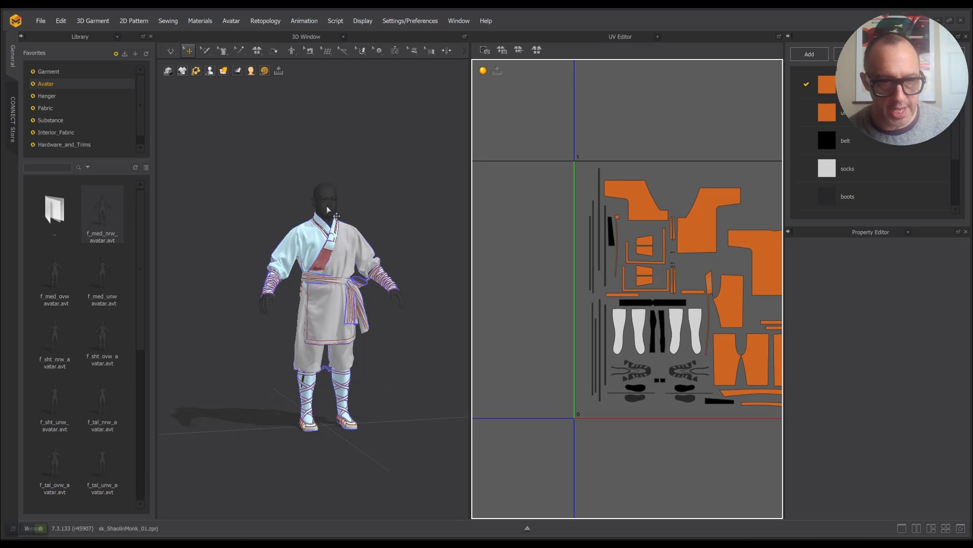
{"action": "key", "text": "alt+Tab"}
- Export m_med_nrw_body_preview as an FBX file to the Desktop, overwriting m_med_nrw_body_previewNew.FBX, with FBX 2020 compatibility and morph targets included
{"action": "right_click", "coordinate": [191, 454]}
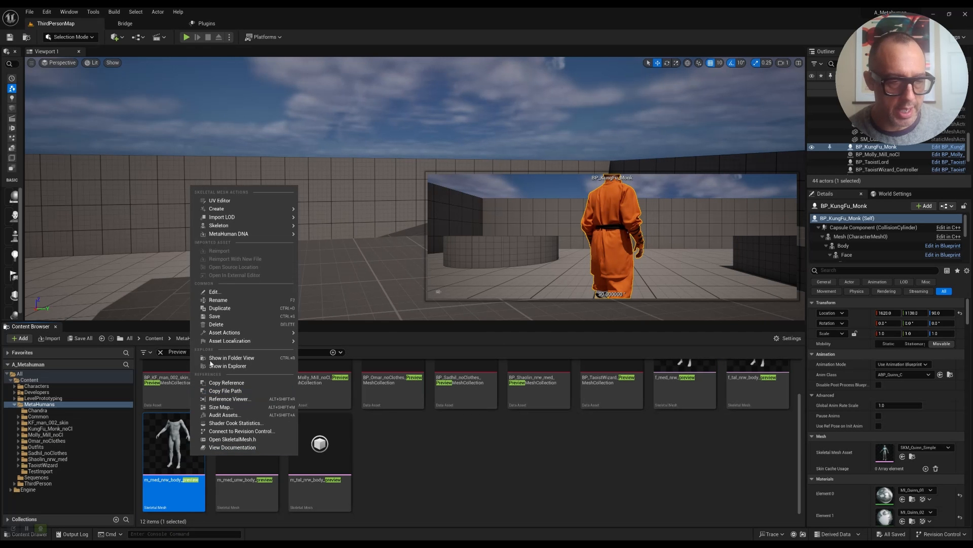
{"action": "mouse_move", "coordinate": [243, 332]}
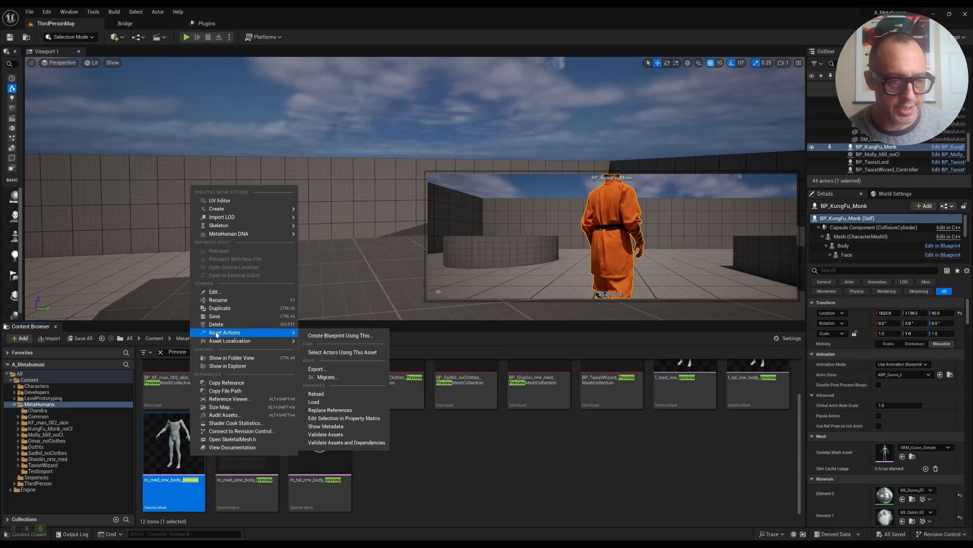
{"action": "left_click", "coordinate": [340, 371]}
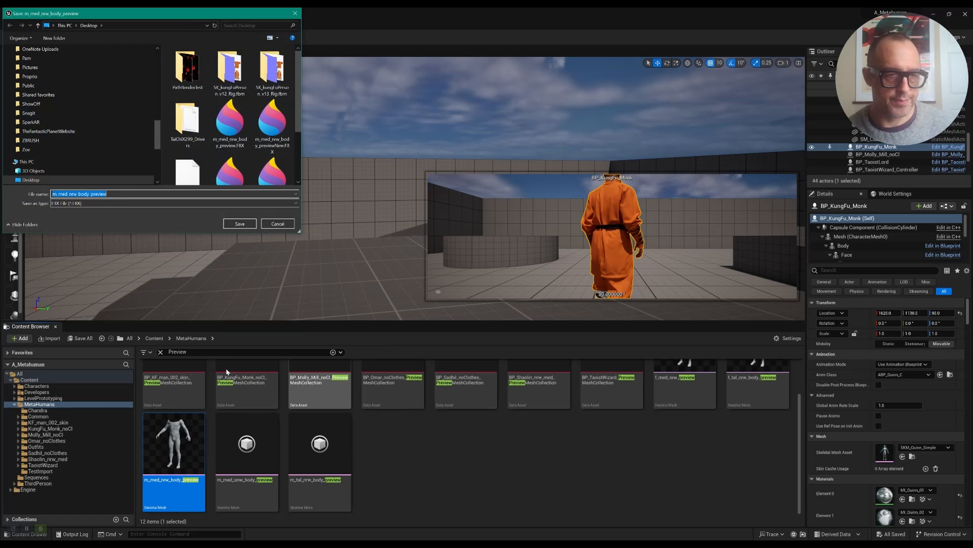
{"action": "left_click", "coordinate": [272, 125]}
{"action": "left_click", "coordinate": [244, 225]}
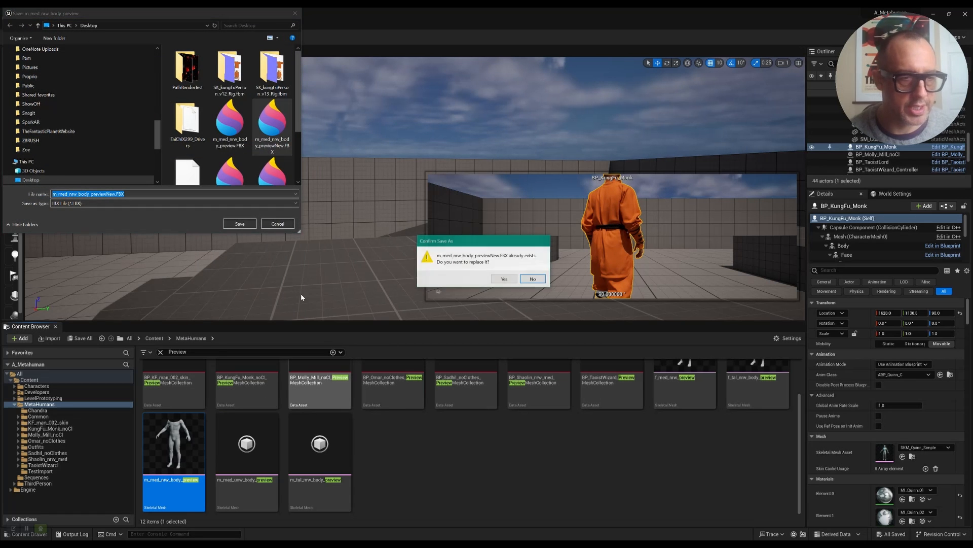
{"action": "left_click", "coordinate": [500, 279]}
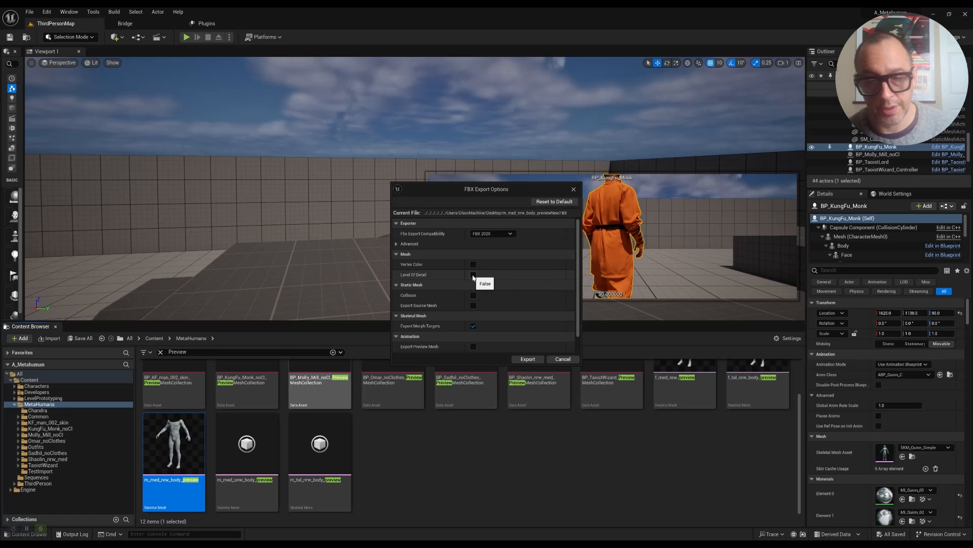
{"action": "left_click", "coordinate": [532, 360]}
- Switch to Marvelous Designer, show the outfit's whole UV layout, and select the orange jacket's front pattern piece on the avatar
{"action": "key", "text": "alt+Tab"}
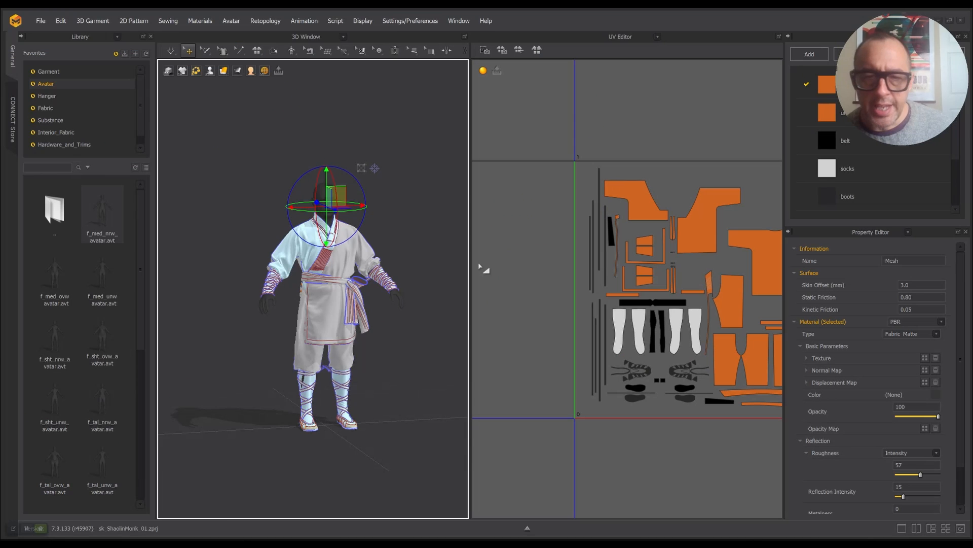
{"action": "left_click", "coordinate": [510, 239]}
{"action": "scroll", "coordinate": [512, 238], "scroll_direction": "down", "scroll_amount": 5}
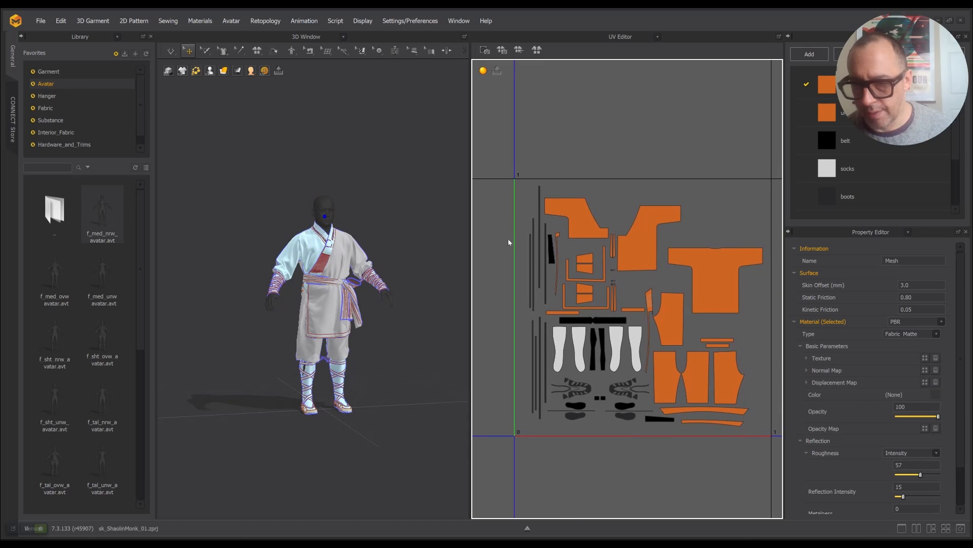
{"action": "left_click", "coordinate": [304, 266]}
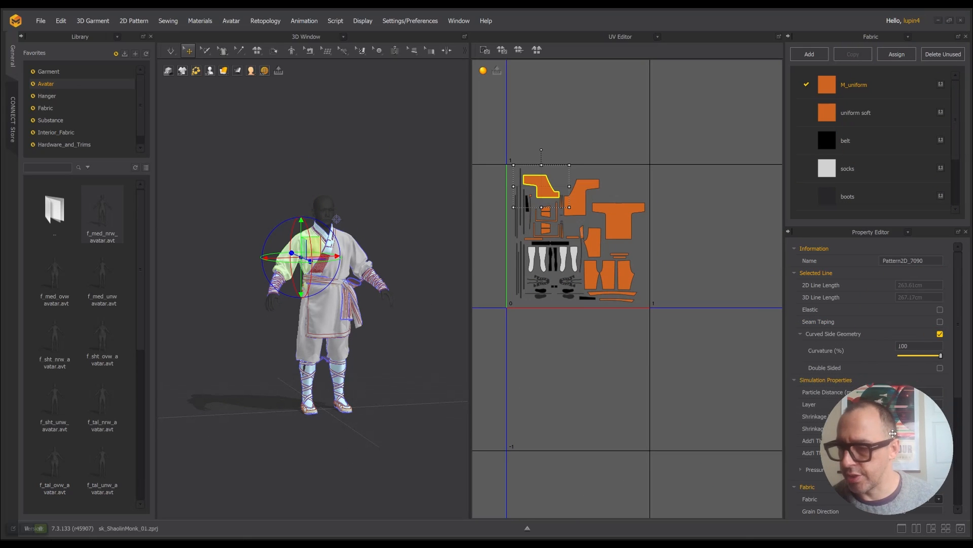
- Compare the M_uniform and uniform soft fabrics on the outfit and look through the rest of the fabric list
{"action": "left_click", "coordinate": [864, 114]}
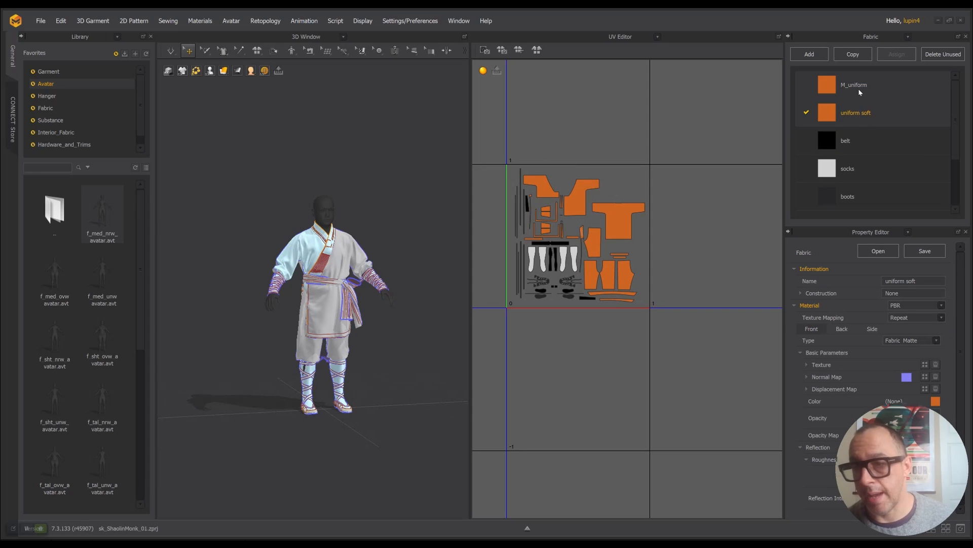
{"action": "left_click", "coordinate": [859, 91]}
{"action": "left_click", "coordinate": [858, 112]}
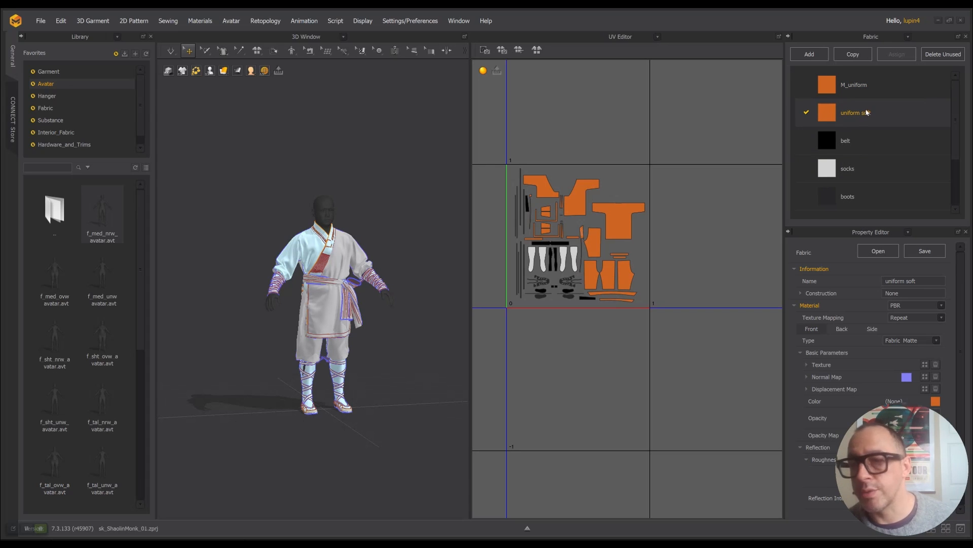
{"action": "left_click", "coordinate": [868, 85]}
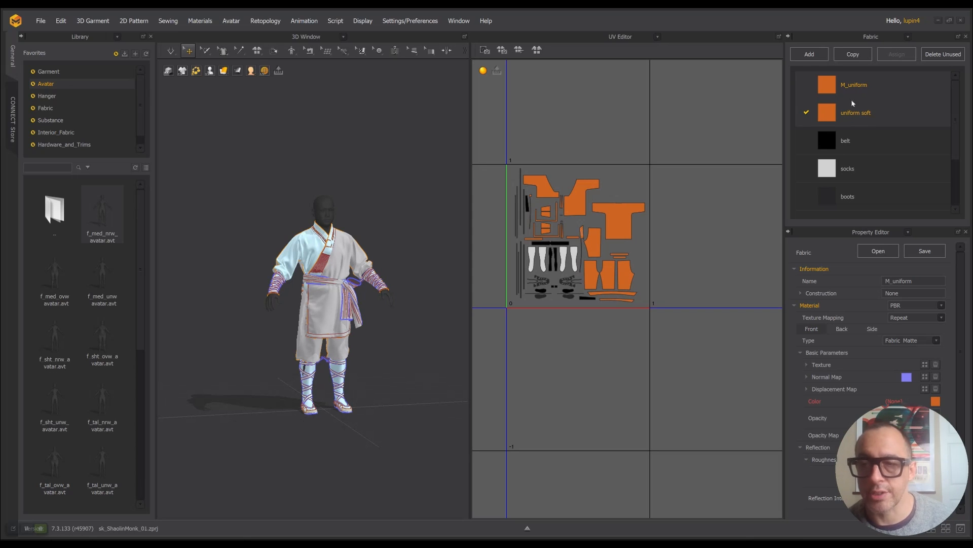
{"action": "scroll", "coordinate": [846, 133], "scroll_direction": "down", "scroll_amount": 3}
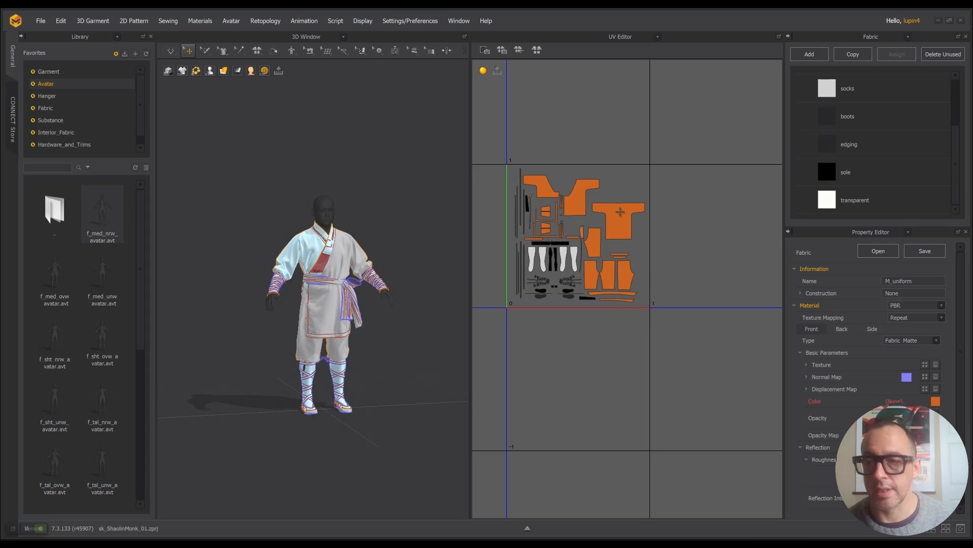
- Rename the uniform soft fabric as M_uniformsoft
{"action": "scroll", "coordinate": [869, 115], "scroll_direction": "up", "scroll_amount": 3}
{"action": "double_click", "coordinate": [837, 109]}
{"action": "type", "text": "M"}
{"action": "key", "text": "BackSpace"}
{"action": "key", "text": "Return"}
- Rename the belt fabric as M_belt and the socks fabric as M_socks
{"action": "left_click", "coordinate": [841, 87]}
{"action": "left_click", "coordinate": [856, 142]}
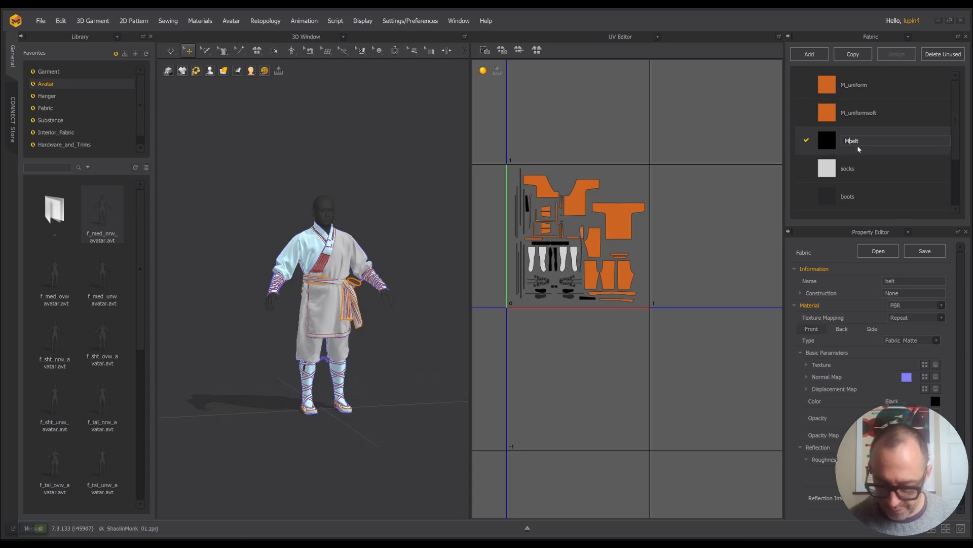
{"action": "type", "text": "M_"}
{"action": "key", "text": "Return"}
{"action": "double_click", "coordinate": [850, 172]}
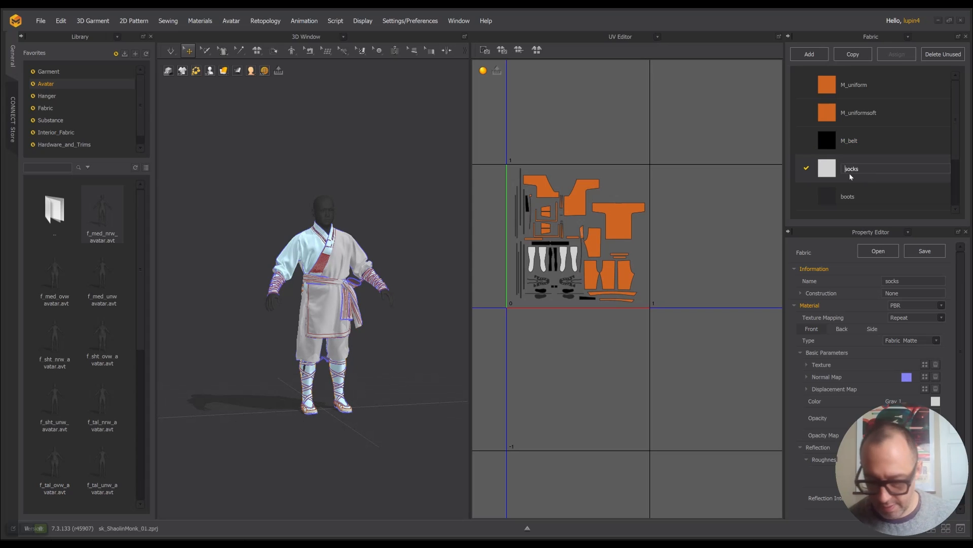
{"action": "key", "text": "Return"}
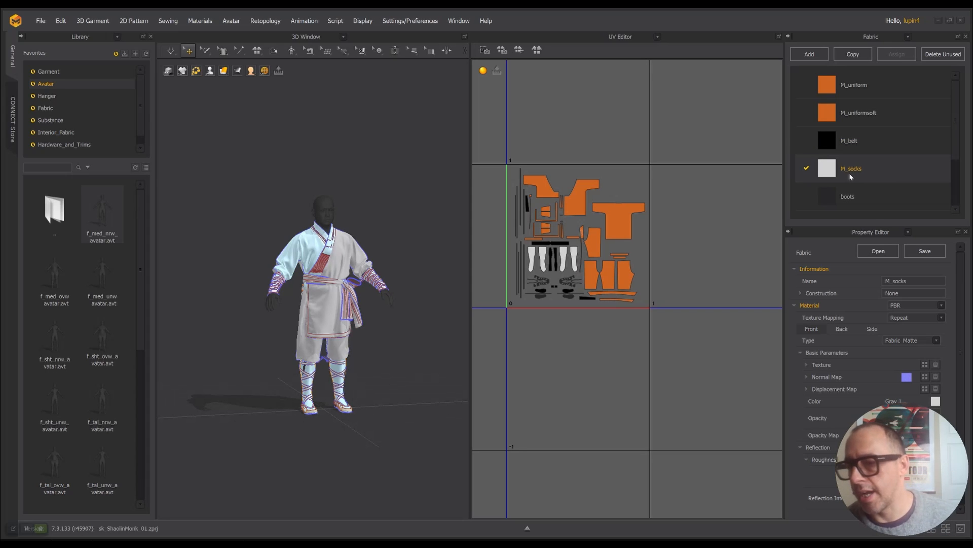
- Examine the edging and sole fabrics, the rest of the fabric list, and the outfit's complete 2D pattern layout
{"action": "scroll", "coordinate": [861, 172], "scroll_direction": "down", "scroll_amount": 3}
{"action": "left_click", "coordinate": [854, 133]}
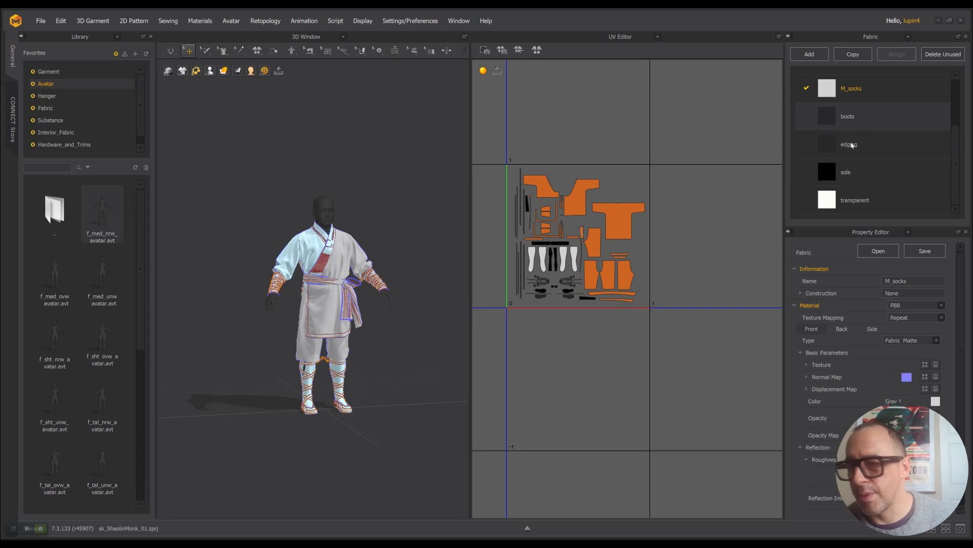
{"action": "scroll", "coordinate": [380, 345], "scroll_direction": "up", "scroll_amount": 3}
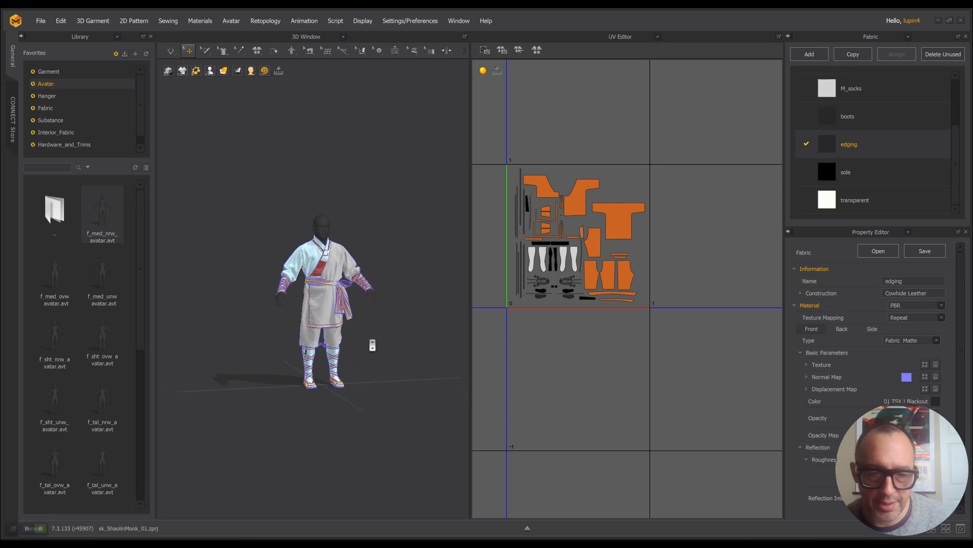
{"action": "scroll", "coordinate": [379, 346], "scroll_direction": "down", "scroll_amount": 7}
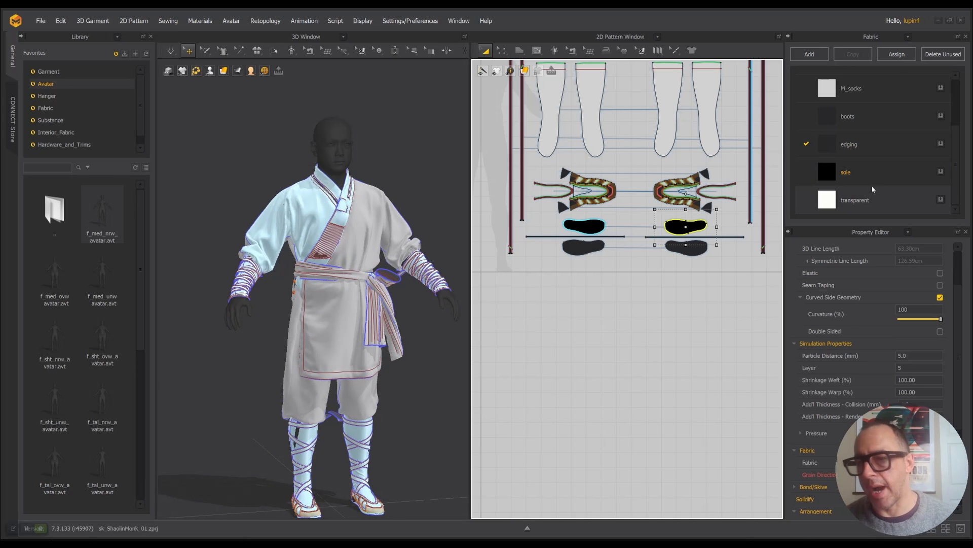
{"action": "scroll", "coordinate": [862, 188], "scroll_direction": "up", "scroll_amount": 3}
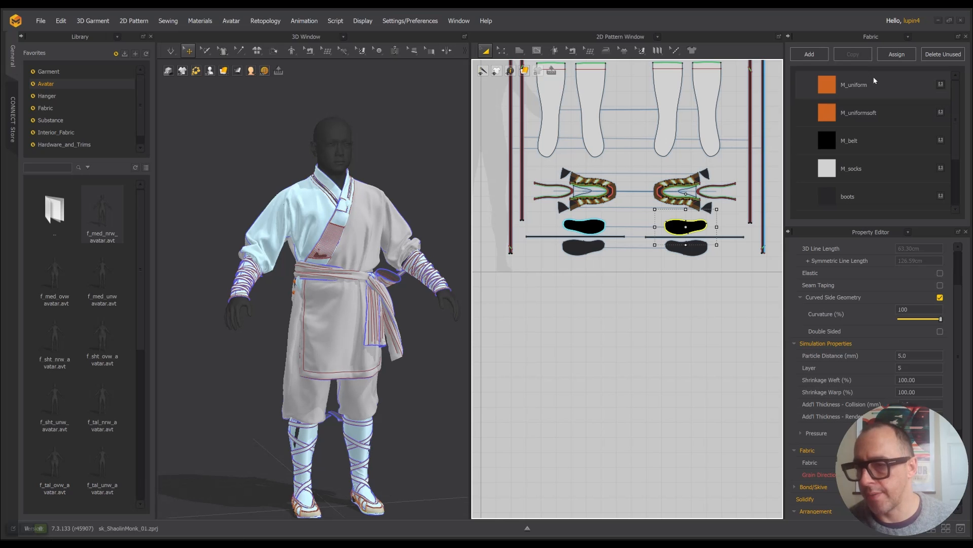
{"action": "scroll", "coordinate": [866, 172], "scroll_direction": "down", "scroll_amount": 3}
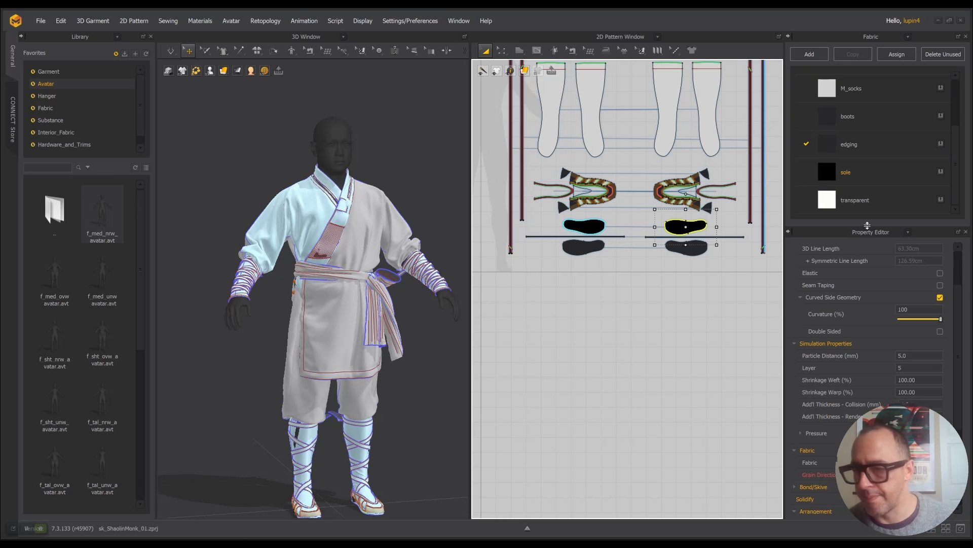
{"action": "scroll", "coordinate": [618, 244], "scroll_direction": "up", "scroll_amount": 3}
{"action": "scroll", "coordinate": [617, 244], "scroll_direction": "down", "scroll_amount": 6}
{"action": "middle_click_drag", "start_coordinate": [626, 227], "coordinate": [579, 340]}
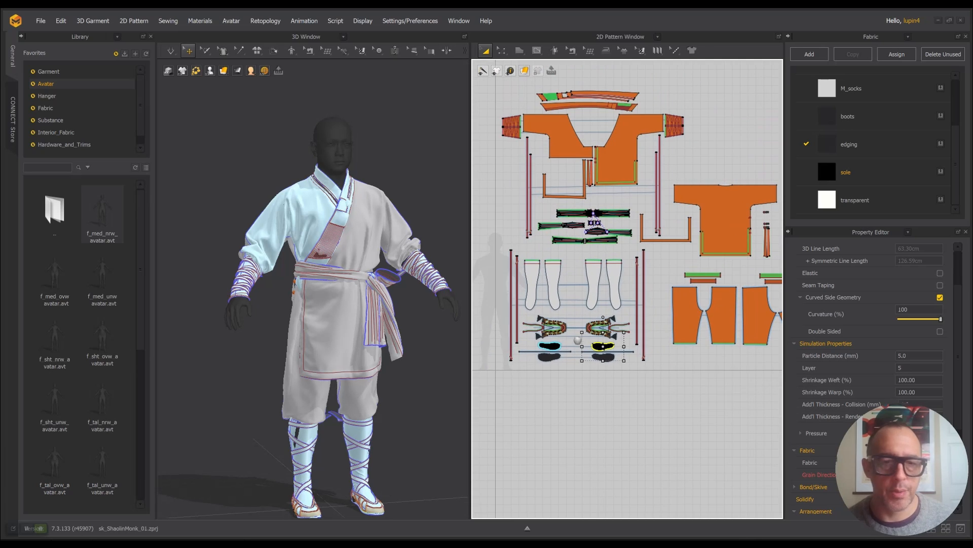
{"action": "scroll", "coordinate": [424, 257], "scroll_direction": "down", "scroll_amount": 2}
{"action": "scroll", "coordinate": [424, 257], "scroll_direction": "down", "scroll_amount": 1}
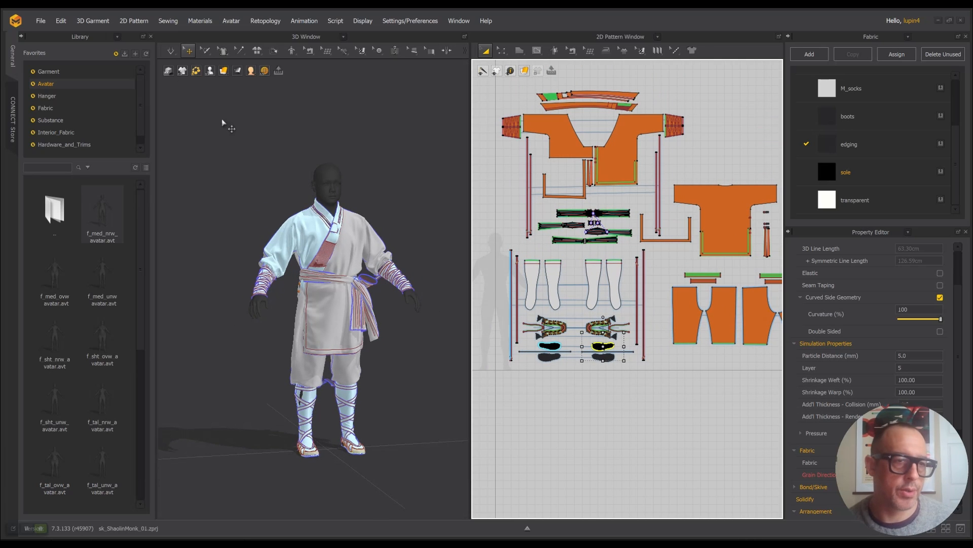
- Set up the outfit's FBX export without avatars, and review the unified UV, image size and texture map options
{"action": "left_click", "coordinate": [41, 20]}
{"action": "mouse_move", "coordinate": [102, 123]}
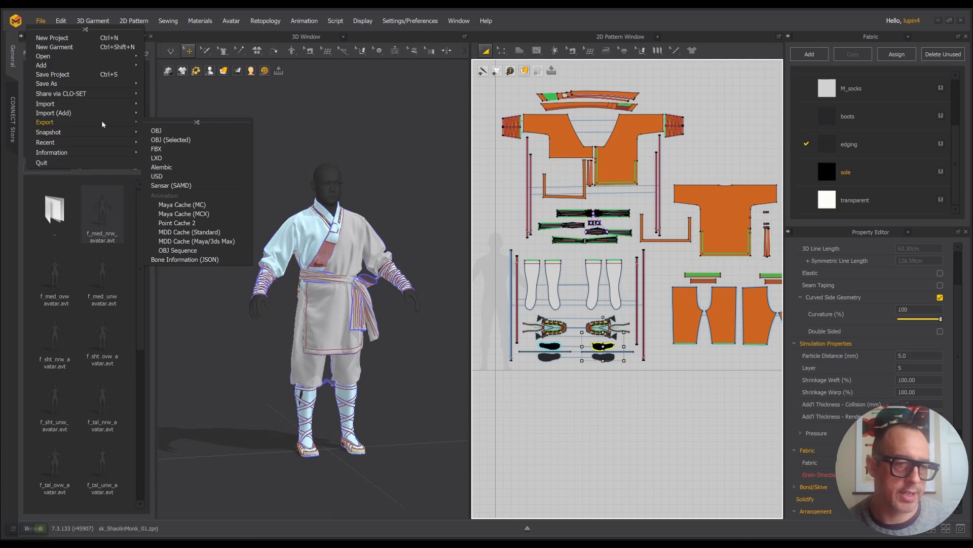
{"action": "left_click", "coordinate": [159, 150]}
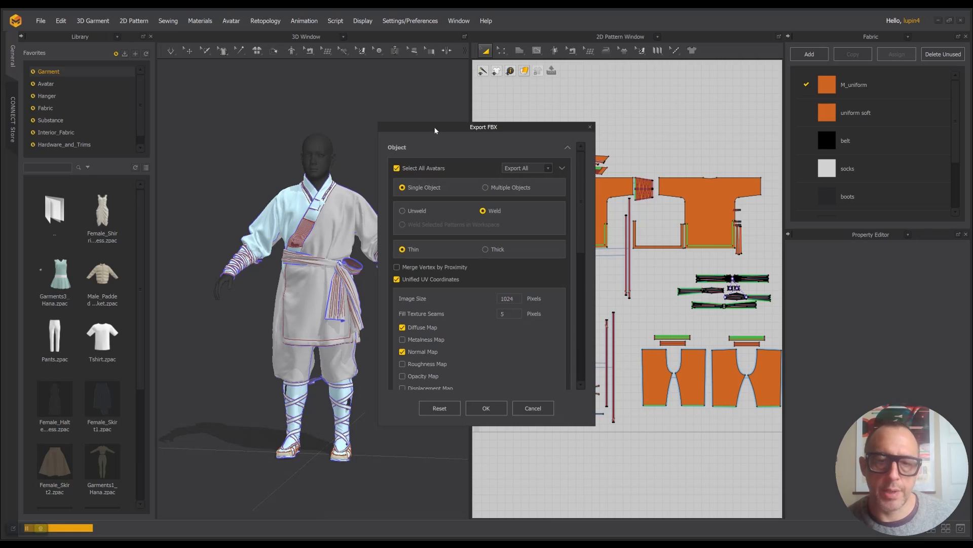
{"action": "left_click_drag", "start_coordinate": [465, 125], "coordinate": [483, 103]}
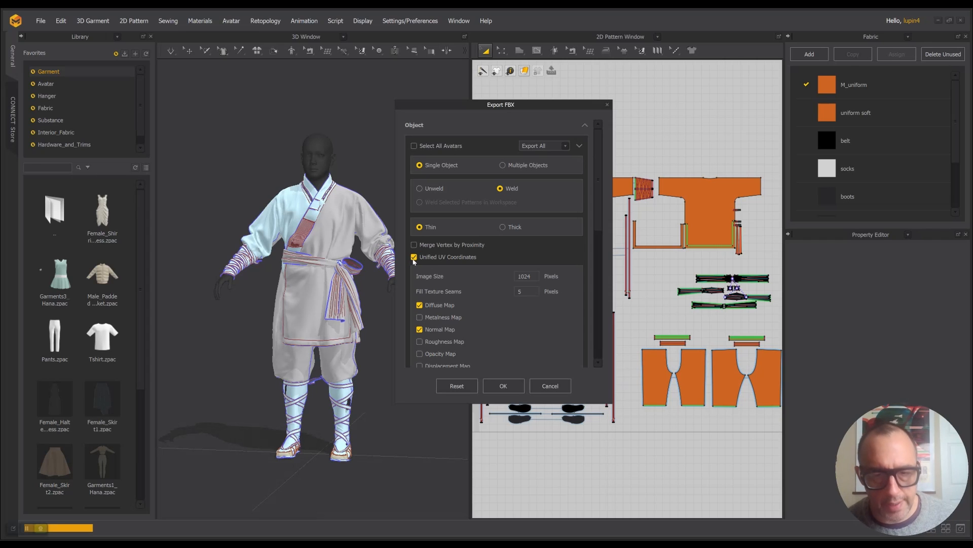
{"action": "left_click_drag", "start_coordinate": [531, 276], "coordinate": [499, 276]}
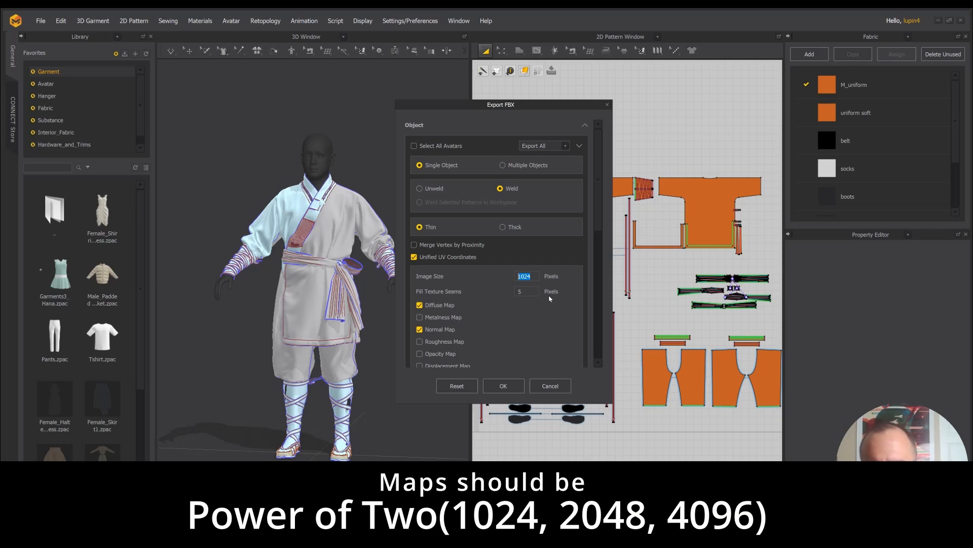
{"action": "scroll", "coordinate": [448, 318], "scroll_direction": "down", "scroll_amount": 3}
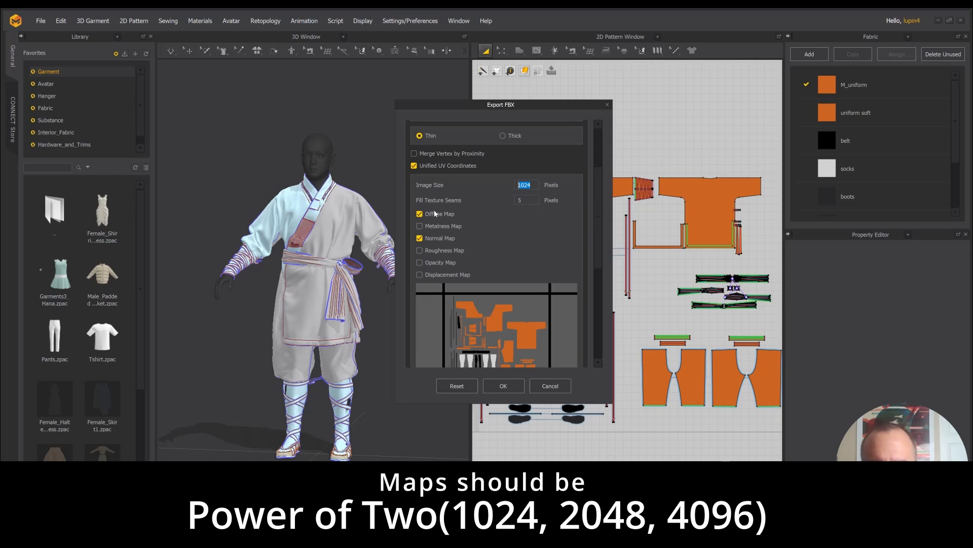
{"action": "scroll", "coordinate": [426, 245], "scroll_direction": "down", "scroll_amount": 2}
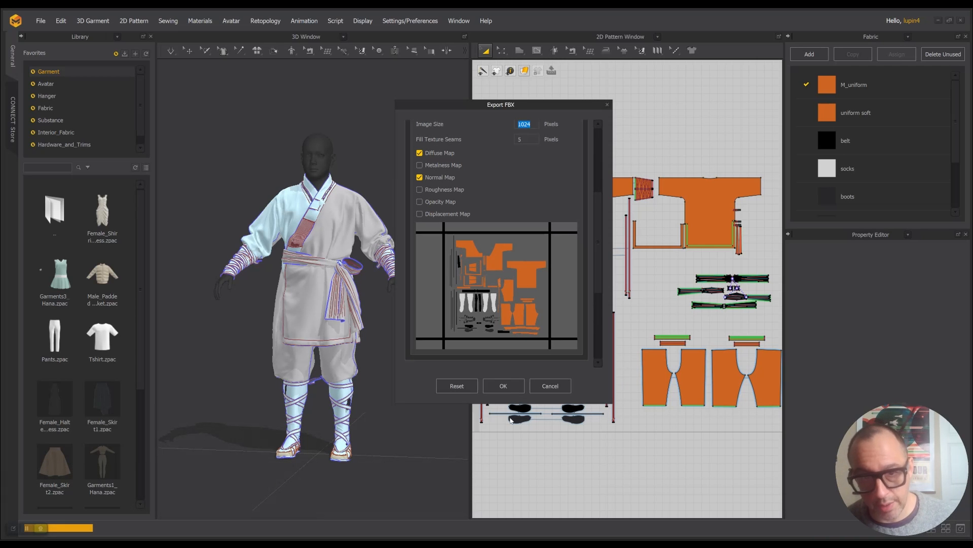
- Review the garment's FBX export settings, including weld, thickness, unified UV coordinates, image size and texture map options
{"action": "left_click_drag", "start_coordinate": [477, 106], "coordinate": [460, 105]}
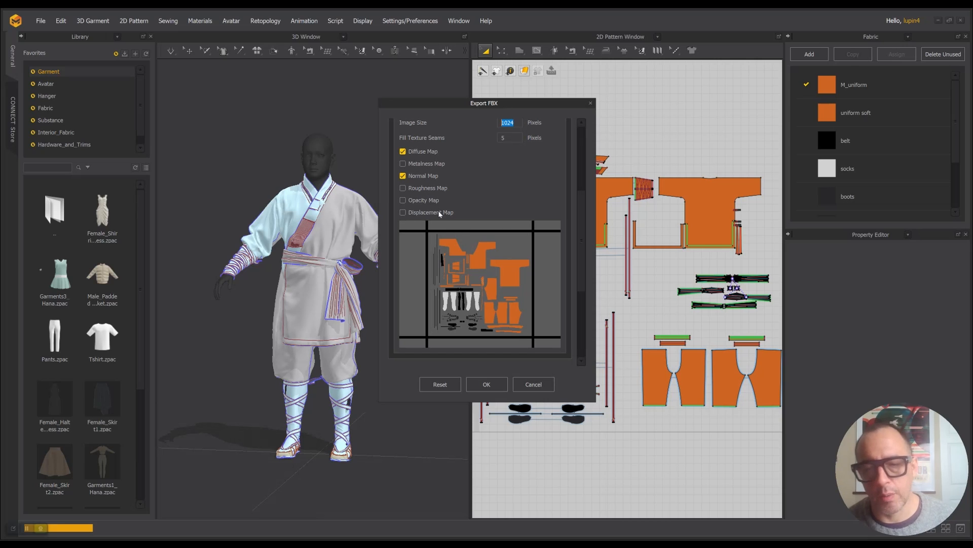
{"action": "left_click", "coordinate": [463, 210]}
{"action": "scroll", "coordinate": [464, 222], "scroll_direction": "up", "scroll_amount": 3}
{"action": "scroll", "coordinate": [466, 226], "scroll_direction": "down", "scroll_amount": 2}
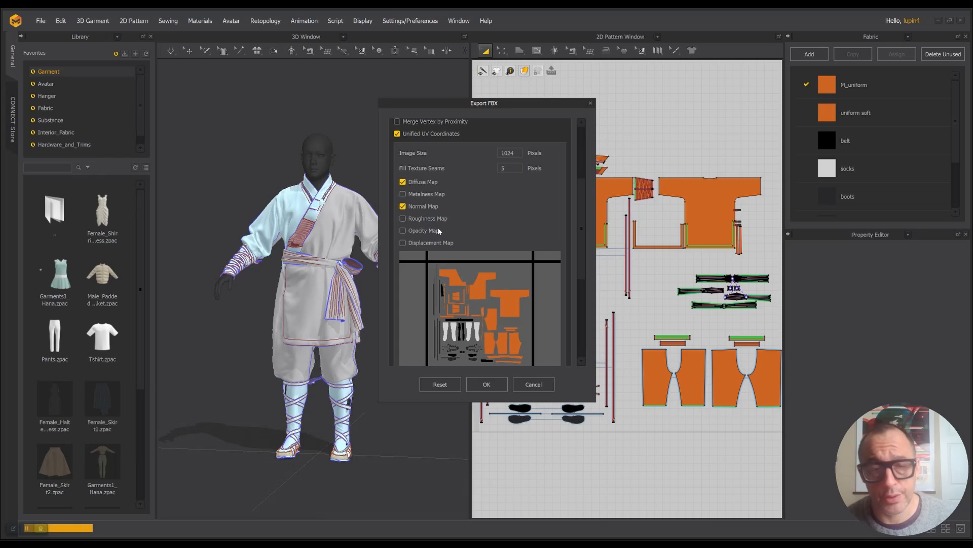
{"action": "scroll", "coordinate": [439, 232], "scroll_direction": "up", "scroll_amount": 2}
{"action": "scroll", "coordinate": [440, 236], "scroll_direction": "down", "scroll_amount": 3}
{"action": "scroll", "coordinate": [441, 239], "scroll_direction": "up", "scroll_amount": 3}
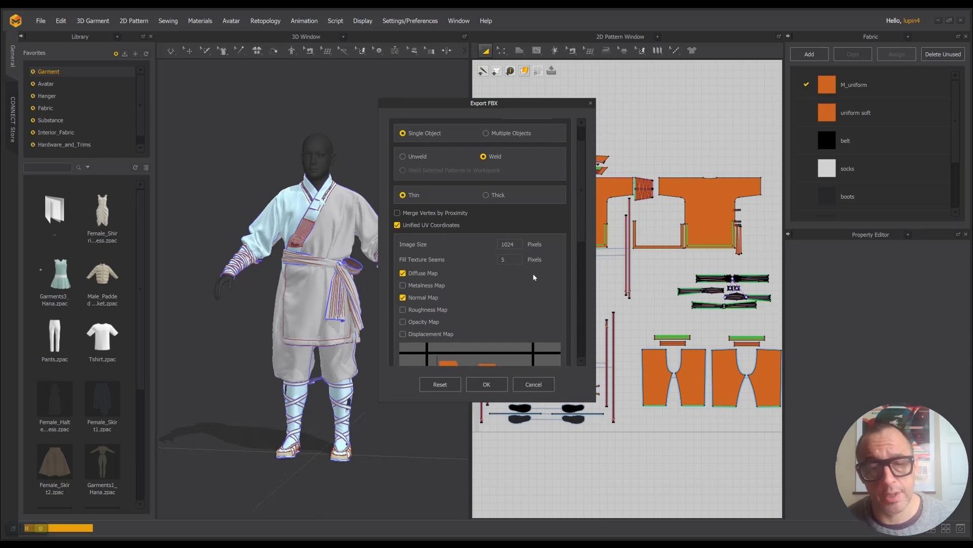
{"action": "scroll", "coordinate": [457, 279], "scroll_direction": "down", "scroll_amount": 3}
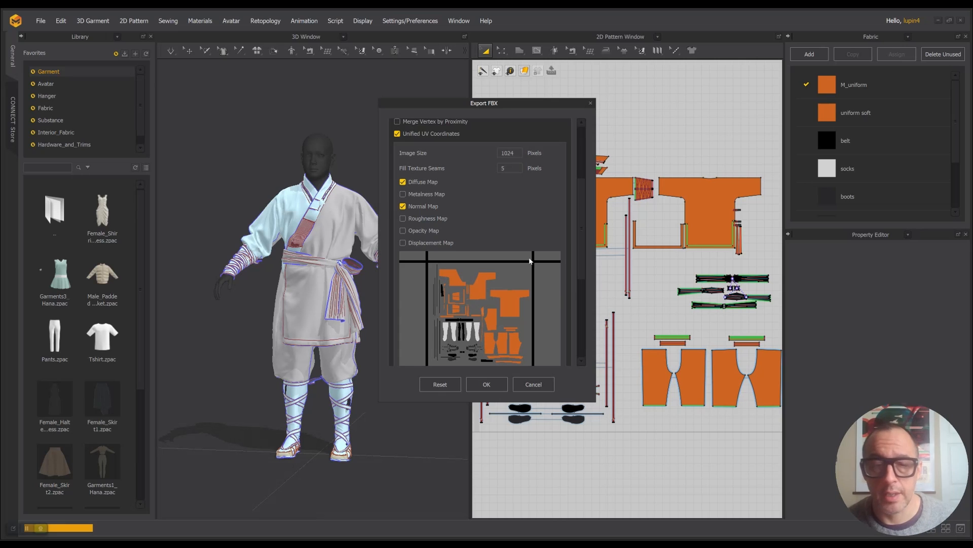
{"action": "scroll", "coordinate": [527, 274], "scroll_direction": "down", "scroll_amount": 1}
{"action": "scroll", "coordinate": [487, 257], "scroll_direction": "up", "scroll_amount": 2}
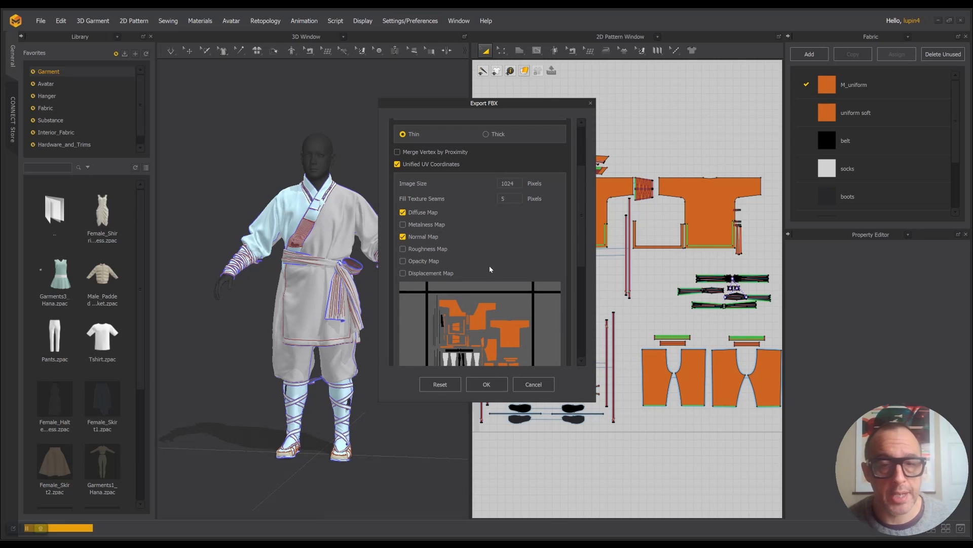
{"action": "left_click_drag", "start_coordinate": [467, 101], "coordinate": [623, 106]}
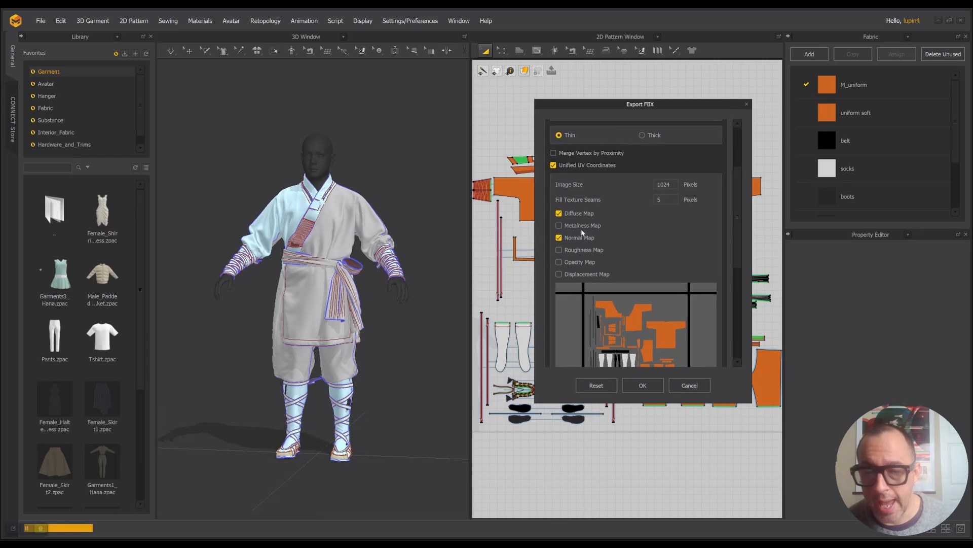
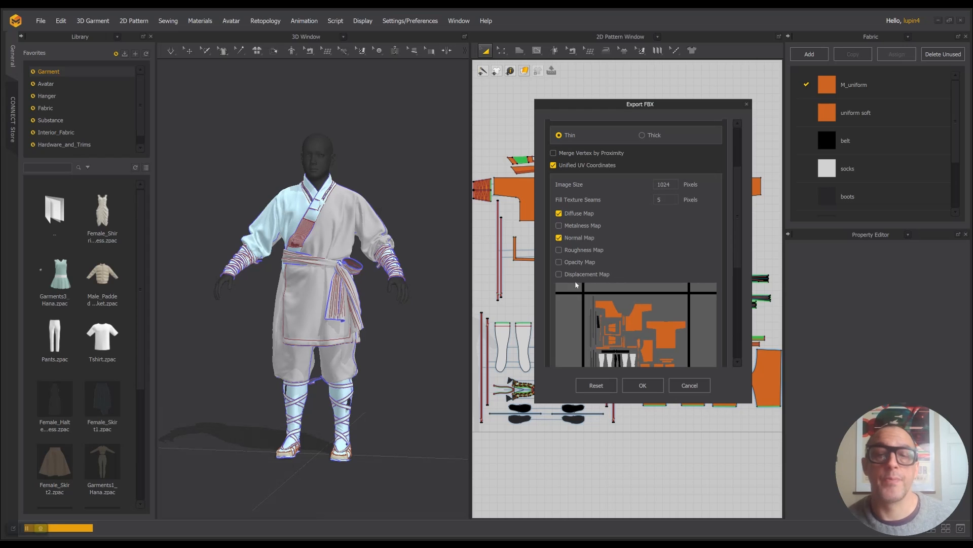
{"action": "scroll", "coordinate": [628, 298], "scroll_direction": "down", "scroll_amount": 2}
{"action": "scroll", "coordinate": [638, 233], "scroll_direction": "down", "scroll_amount": 2}
{"action": "scroll", "coordinate": [638, 235], "scroll_direction": "up", "scroll_amount": 5}
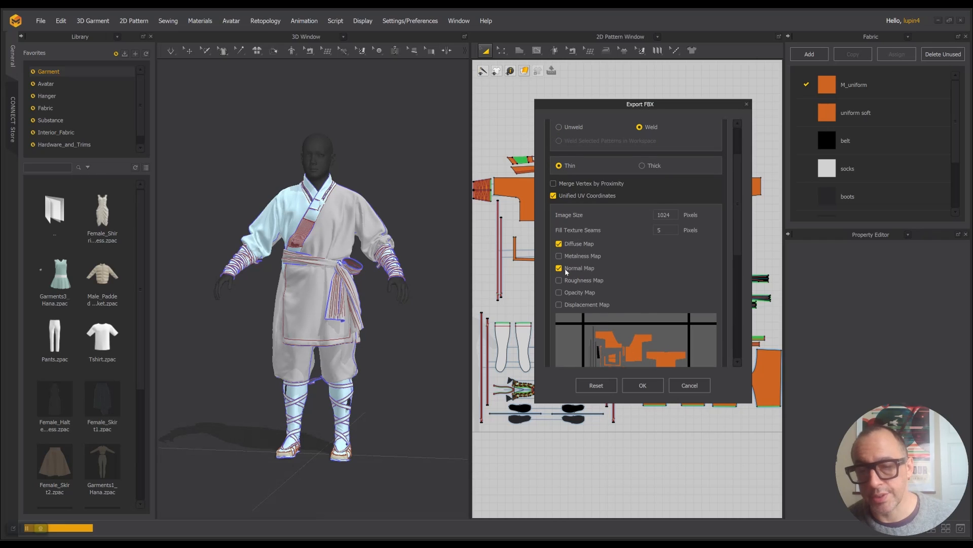
- Export the garment as a binary FBX at cm (DAZ Studio) scale, saved with texture files in a zip
{"action": "scroll", "coordinate": [574, 271], "scroll_direction": "down", "scroll_amount": 9}
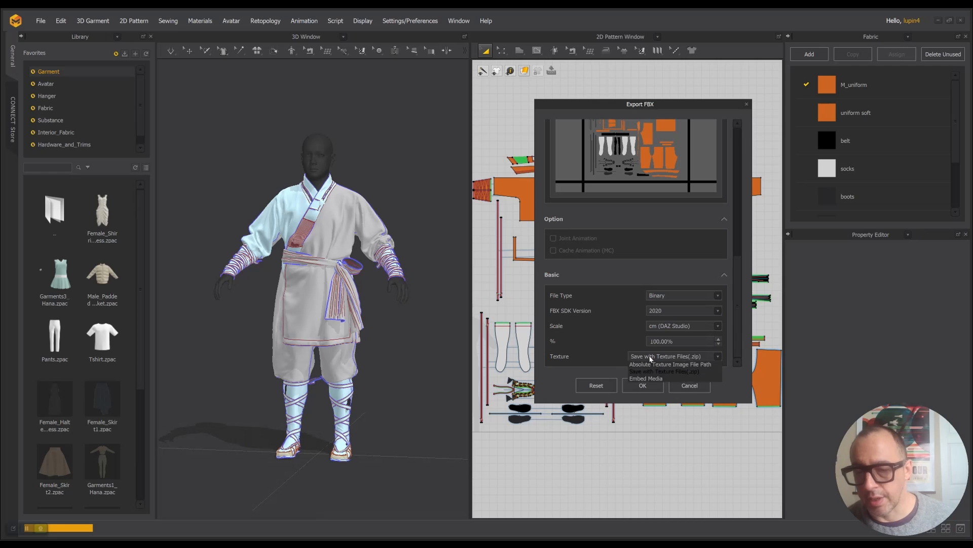
{"action": "scroll", "coordinate": [603, 345], "scroll_direction": "up", "scroll_amount": 1}
{"action": "scroll", "coordinate": [608, 336], "scroll_direction": "down", "scroll_amount": 1}
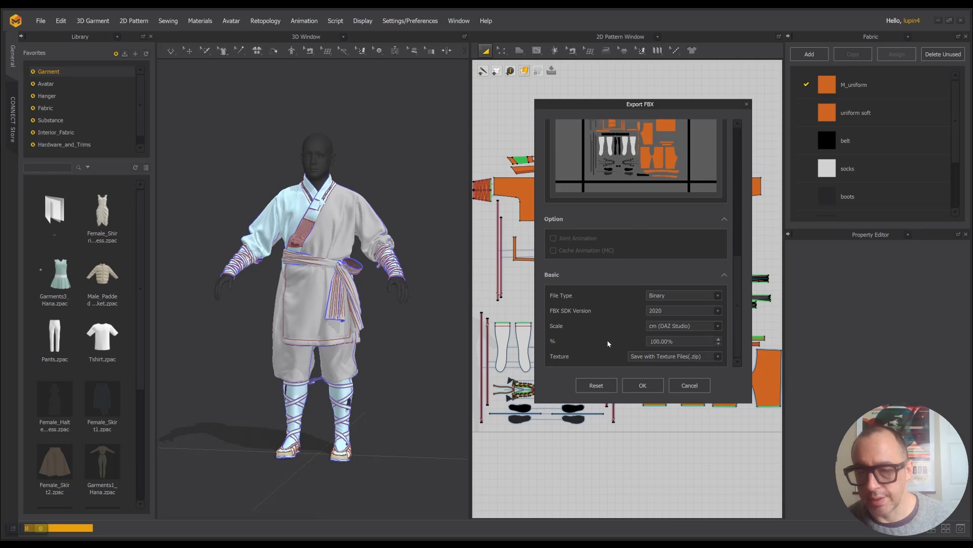
{"action": "left_click", "coordinate": [643, 385]}
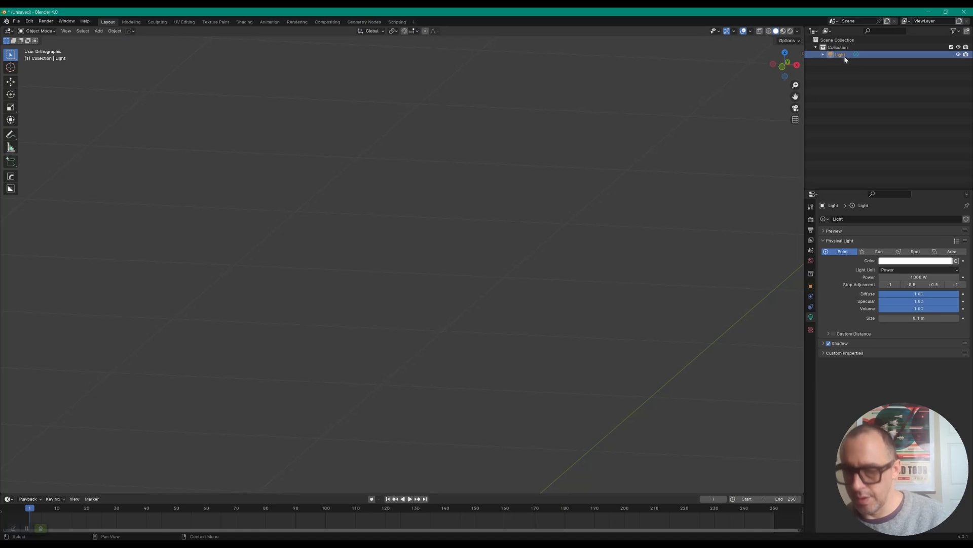
- Switch to Unreal Editor and show the export action for the m_med_nrw_body_preview skeletal mesh
{"action": "key", "text": "alt+Tab"}
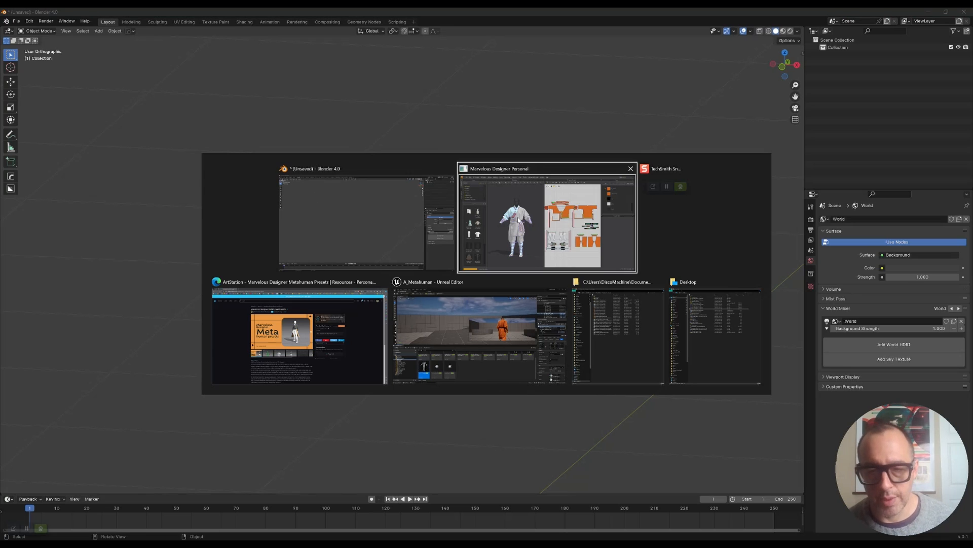
{"action": "left_click", "coordinate": [459, 344]}
{"action": "scroll", "coordinate": [533, 478], "scroll_direction": "up", "scroll_amount": 1}
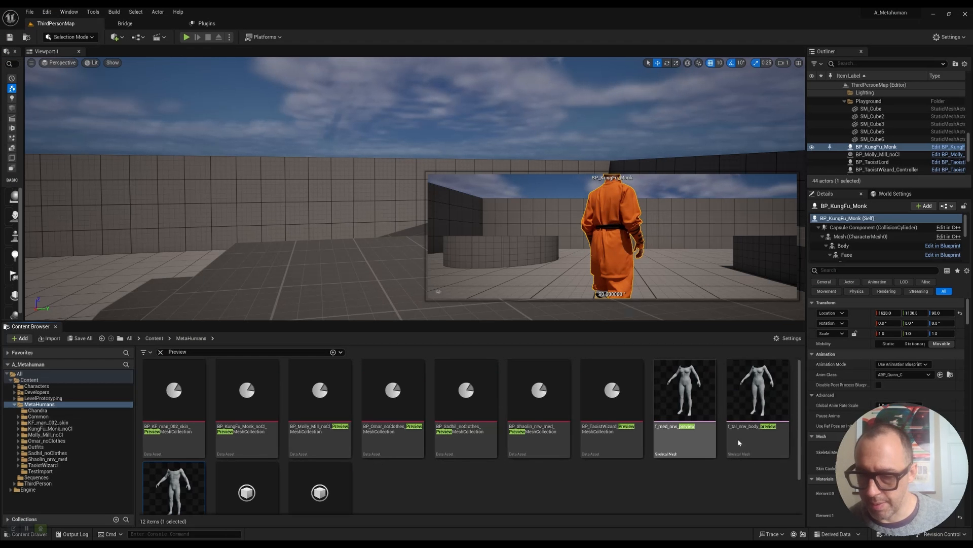
{"action": "scroll", "coordinate": [558, 456], "scroll_direction": "down", "scroll_amount": 1}
{"action": "left_click", "coordinate": [174, 454]}
{"action": "right_click", "coordinate": [179, 453]}
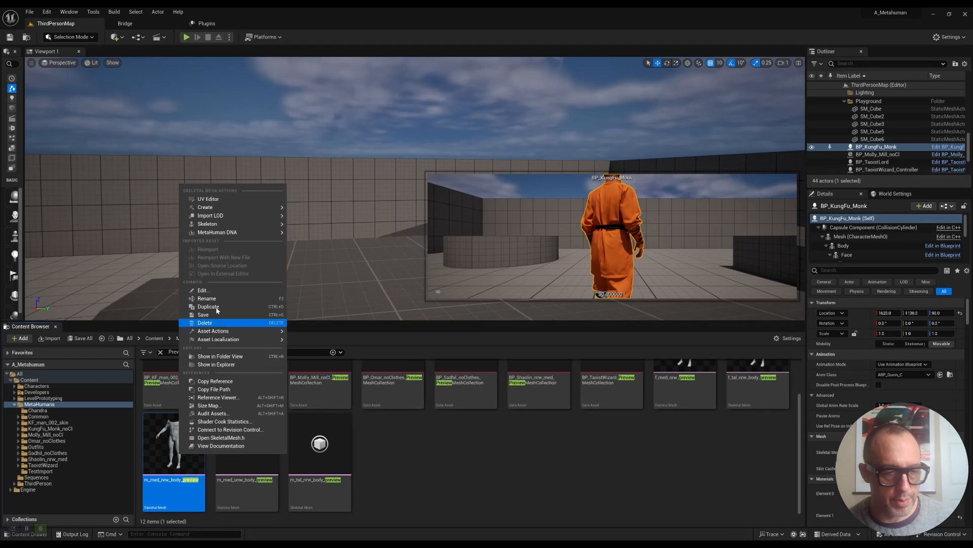
{"action": "mouse_move", "coordinate": [214, 330]}
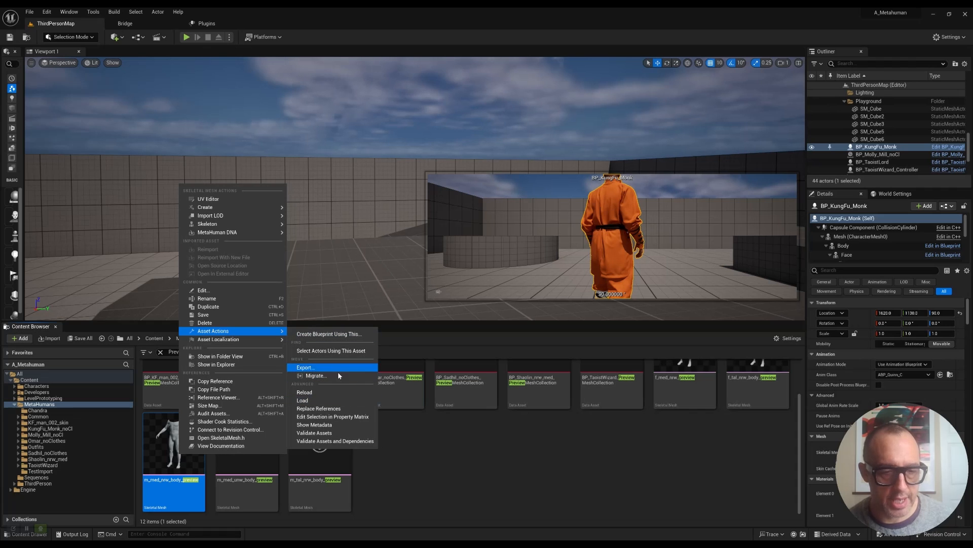
- Switch to Blender and import the SK_kungFuPerson_v14 garment FBX from the Desktop folder
{"action": "key", "text": "alt+Tab"}
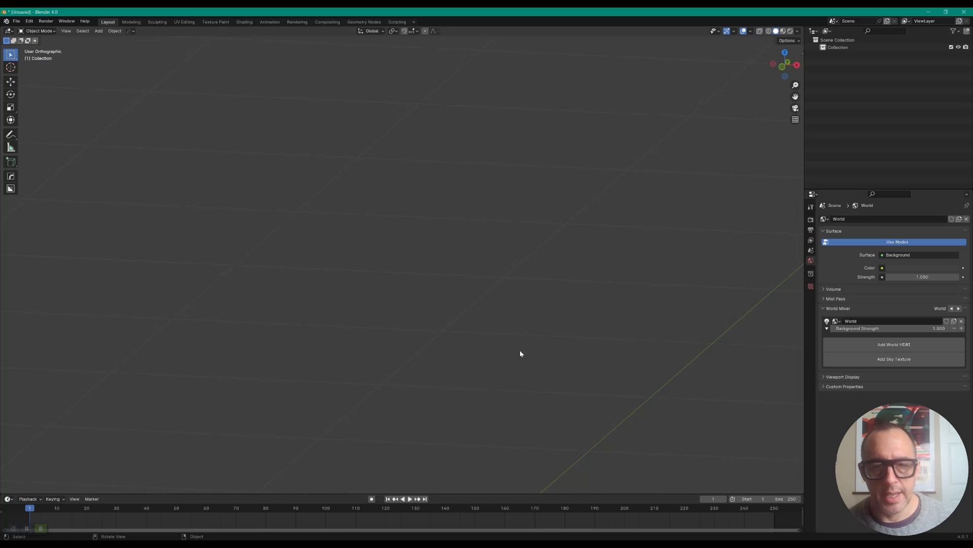
{"action": "left_click", "coordinate": [17, 21]}
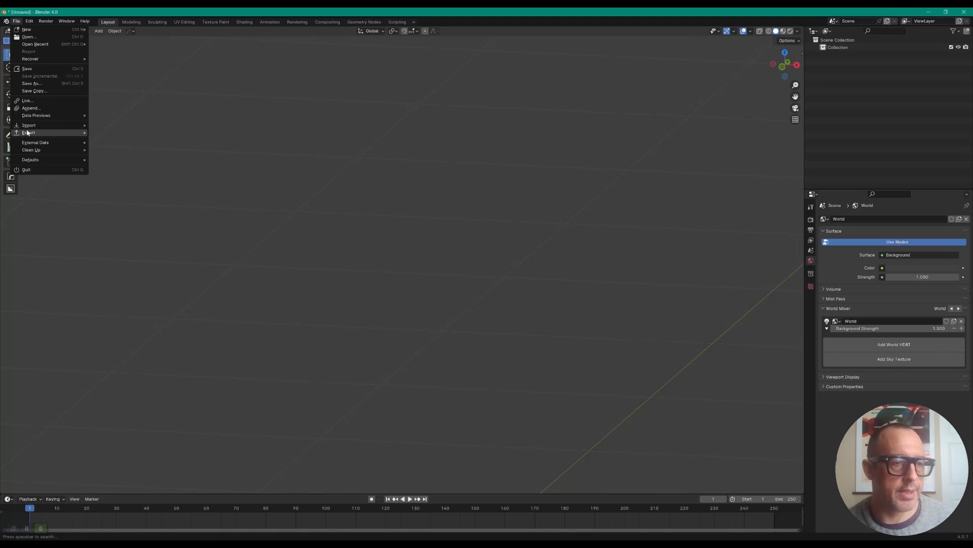
{"action": "mouse_move", "coordinate": [29, 127]}
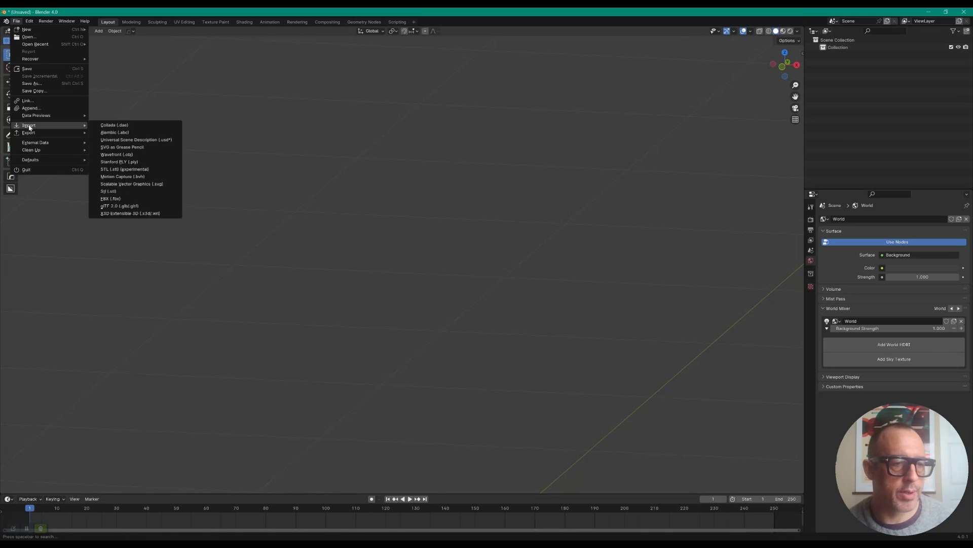
{"action": "left_click", "coordinate": [116, 198]}
{"action": "left_click", "coordinate": [440, 236]}
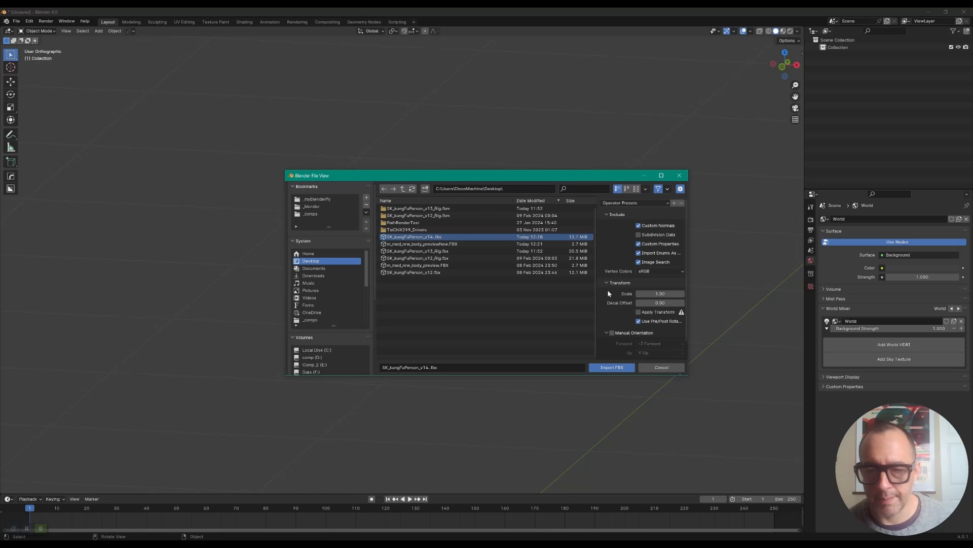
{"action": "left_click", "coordinate": [611, 368]}
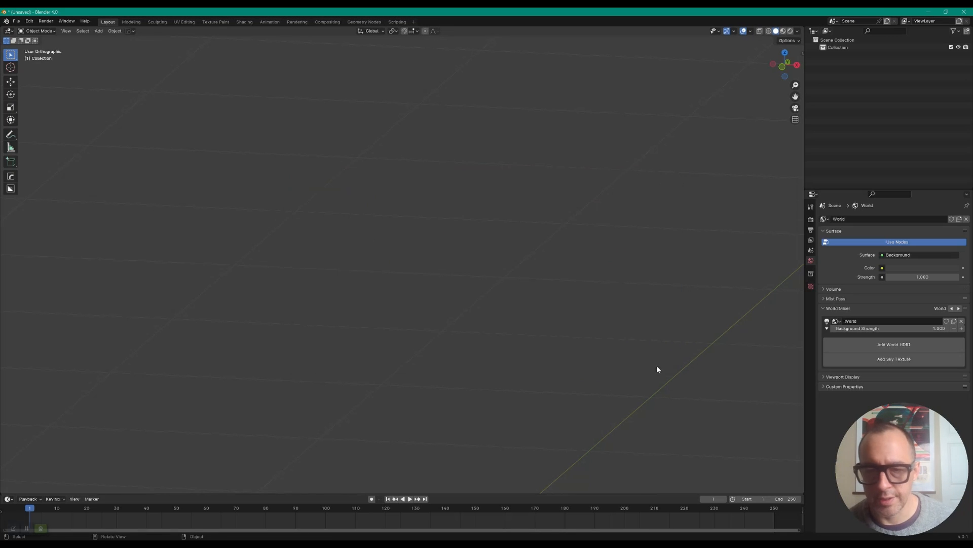
- Import the m_med_nrw_body_preview FBX with its skeleton into the same scene as the garment
{"action": "left_click", "coordinate": [16, 21]}
{"action": "mouse_move", "coordinate": [35, 126]}
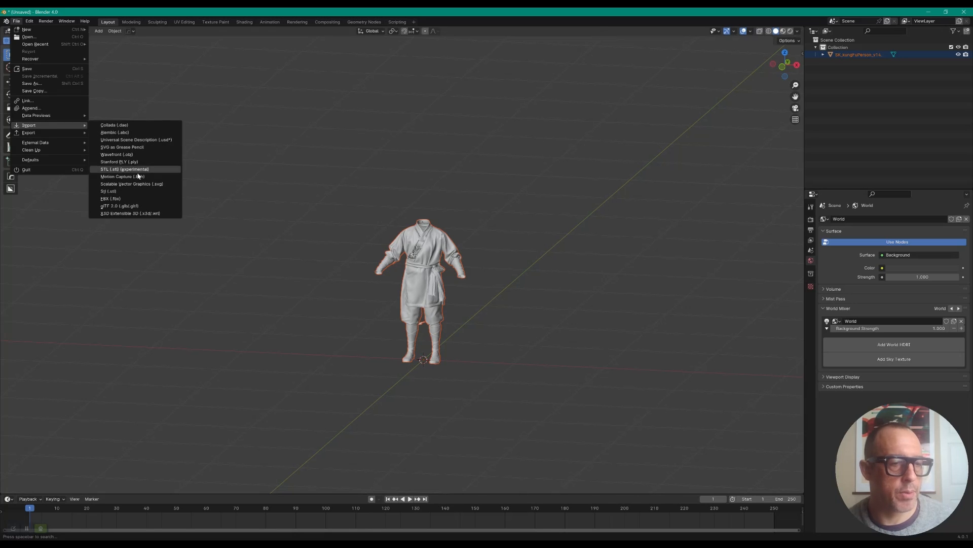
{"action": "left_click", "coordinate": [132, 198]}
{"action": "left_click", "coordinate": [465, 280]}
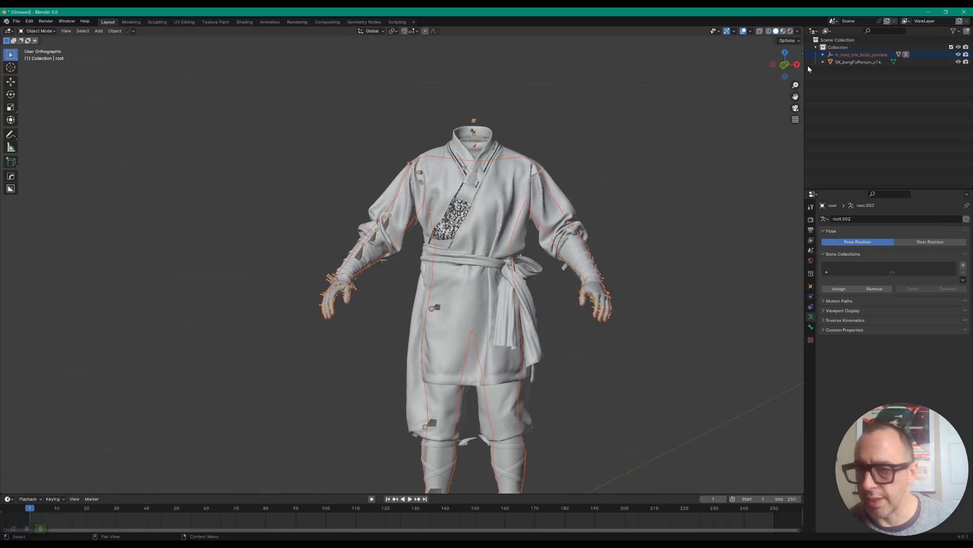
- Expand the imported body's hierarchy and select its root armature
{"action": "left_click", "coordinate": [836, 54]}
{"action": "left_click", "coordinate": [823, 54]}
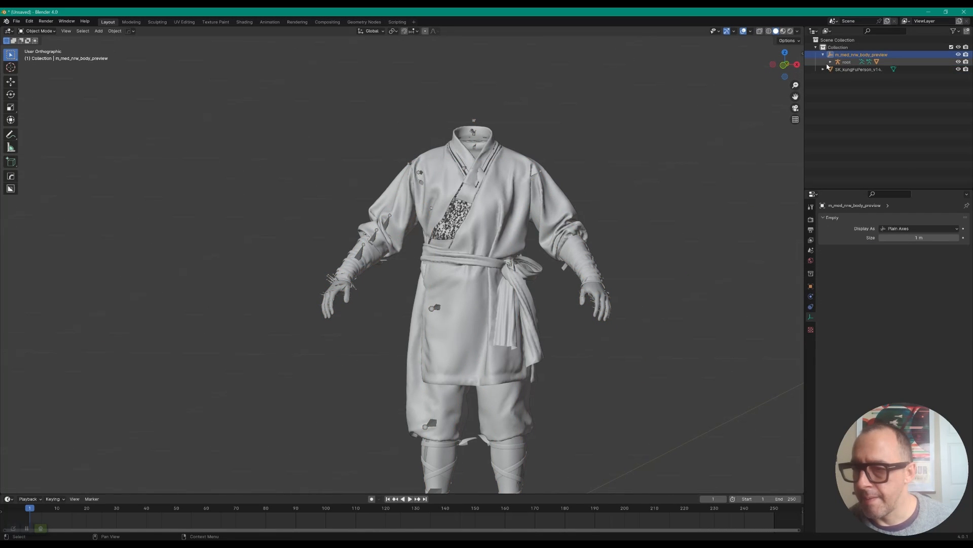
{"action": "left_click", "coordinate": [830, 62]}
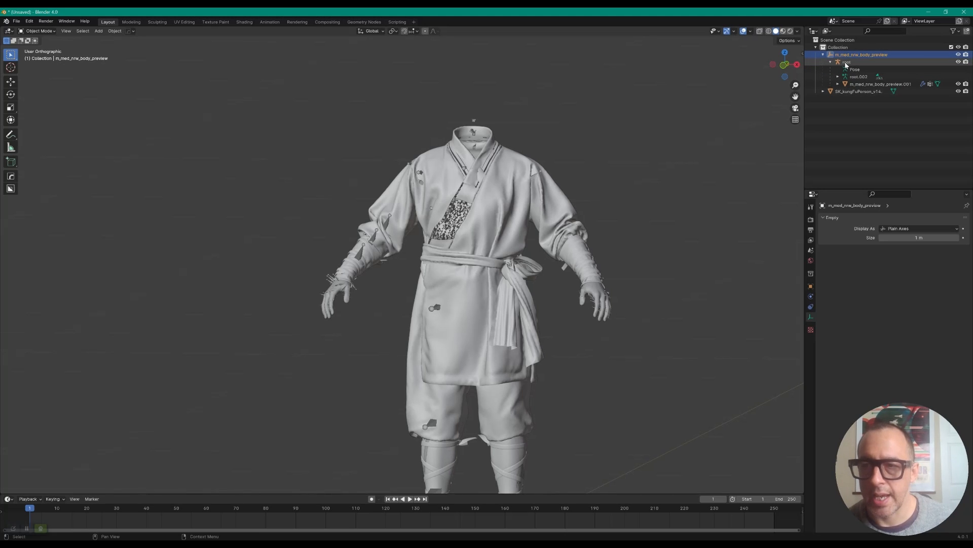
{"action": "left_click", "coordinate": [852, 63]}
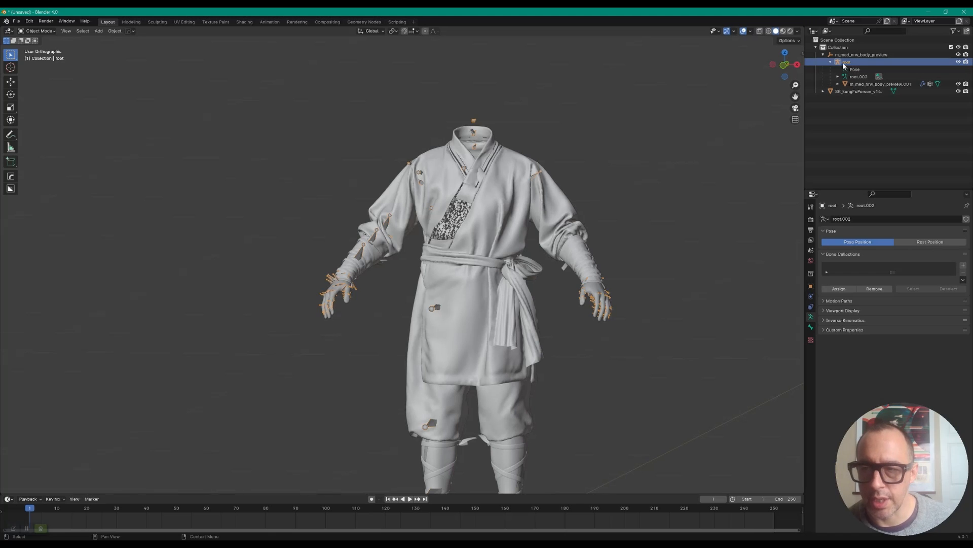
{"action": "left_click", "coordinate": [830, 62]}
{"action": "left_click", "coordinate": [830, 62]}
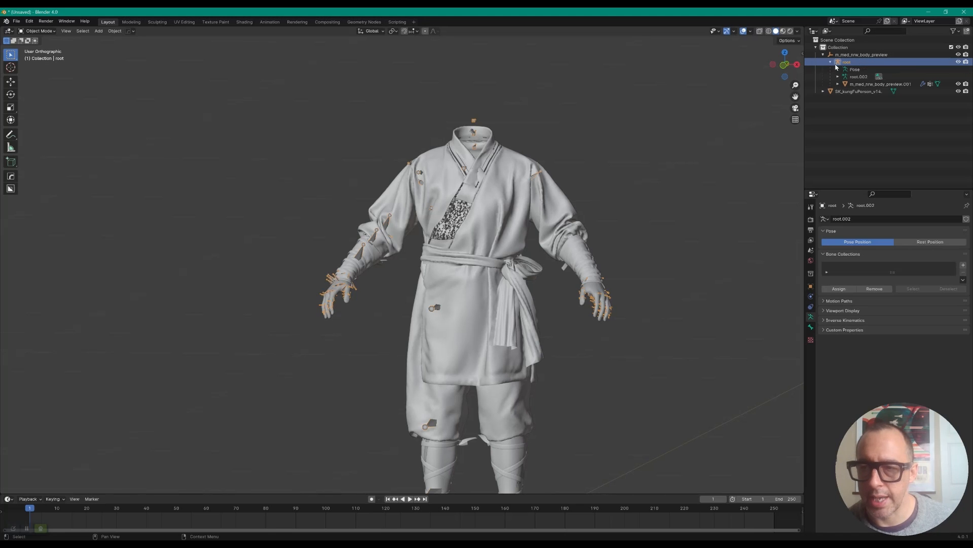
- Select the m_med_nrw_body_preview mesh under the armature and hide the SK_kungFuPerson_v14 garment
{"action": "left_click", "coordinate": [864, 70]}
{"action": "left_click", "coordinate": [838, 84]}
{"action": "left_click", "coordinate": [849, 84]}
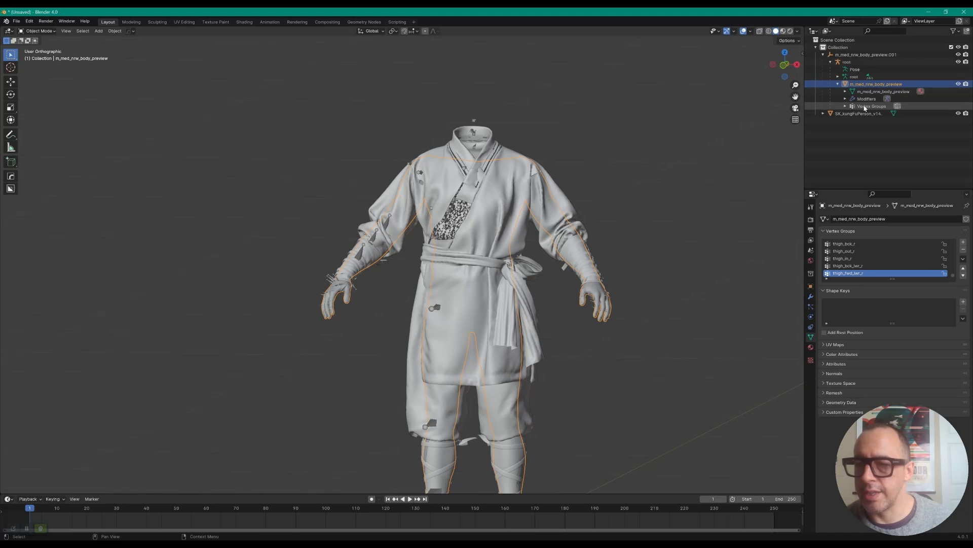
{"action": "left_click", "coordinate": [959, 113]}
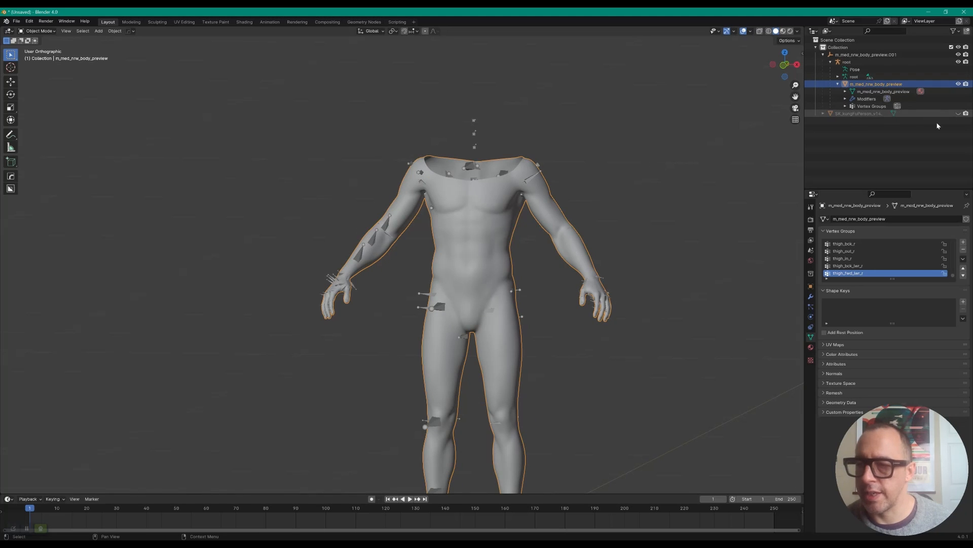
- Expand the body mesh's modifiers and show the settings of its root armature modifier
{"action": "left_click", "coordinate": [868, 106]}
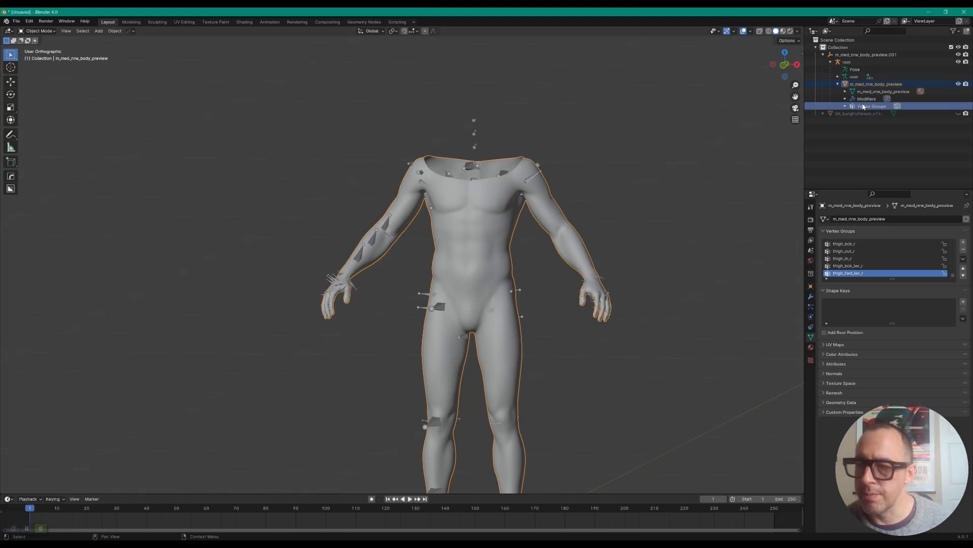
{"action": "left_click", "coordinate": [861, 99]}
{"action": "left_click", "coordinate": [845, 99]}
{"action": "left_click", "coordinate": [867, 106]}
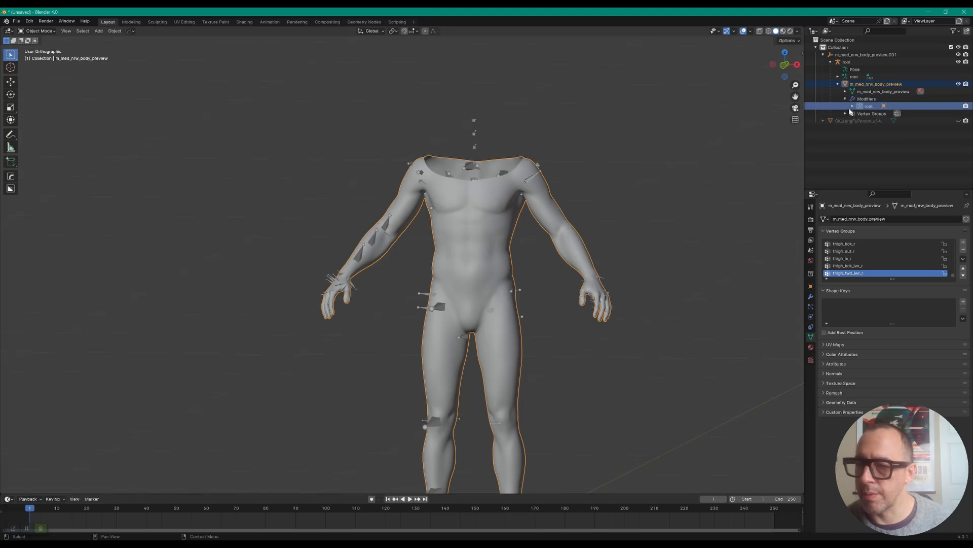
{"action": "left_click", "coordinate": [810, 298]}
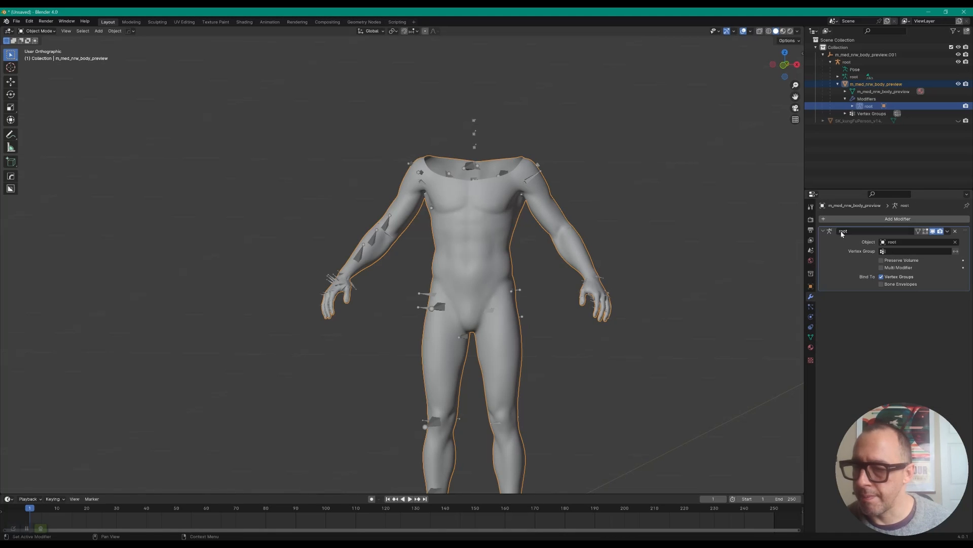
- Compare the garment's empty modifier stack with the body mesh's armature modifier and vertex groups
{"action": "left_click", "coordinate": [848, 122]}
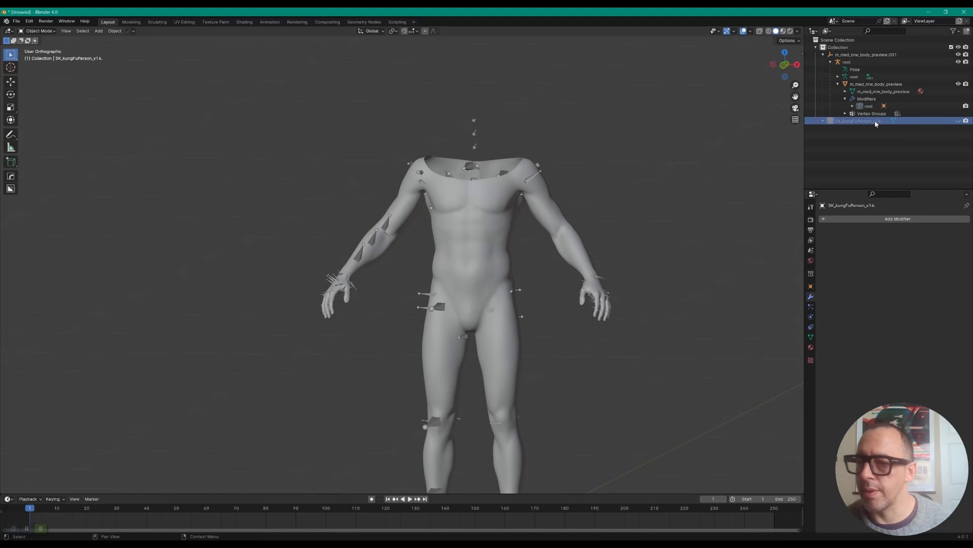
{"action": "left_click", "coordinate": [866, 114]}
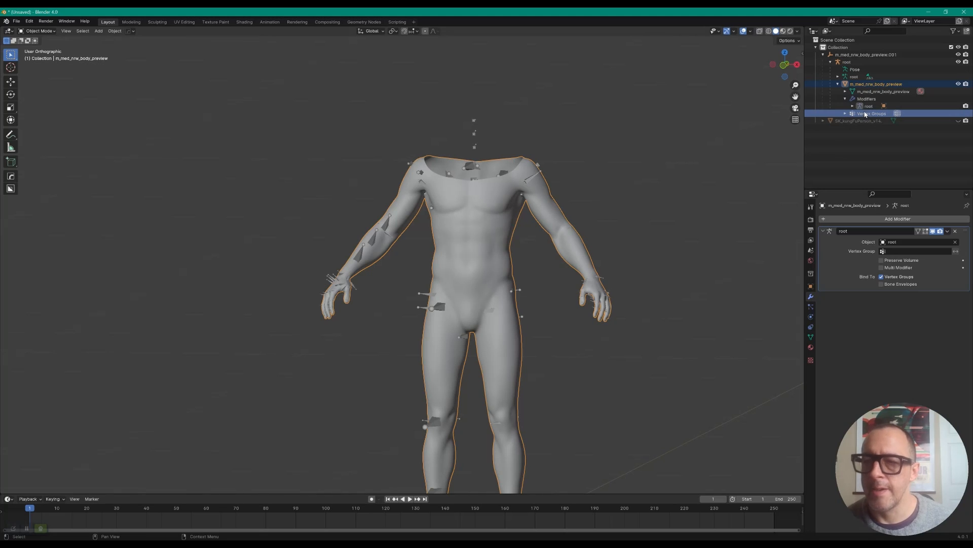
{"action": "left_click", "coordinate": [867, 121]}
{"action": "left_click", "coordinate": [869, 115]}
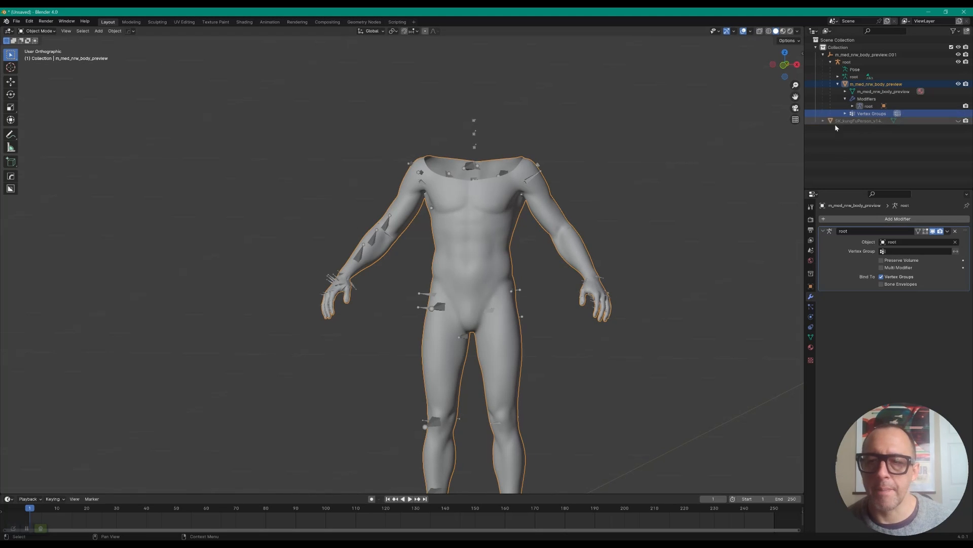
- Expand the body mesh's vertex groups, select the pelvis group and switch the mesh to Weight Paint mode
{"action": "left_click", "coordinate": [845, 113]}
{"action": "left_click", "coordinate": [870, 122]}
{"action": "left_click", "coordinate": [37, 31]}
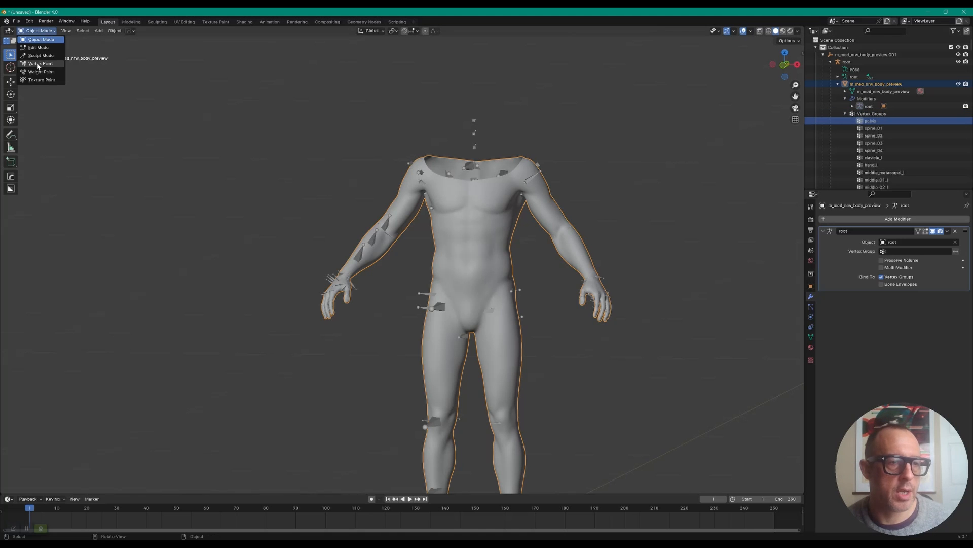
{"action": "left_click", "coordinate": [38, 71]}
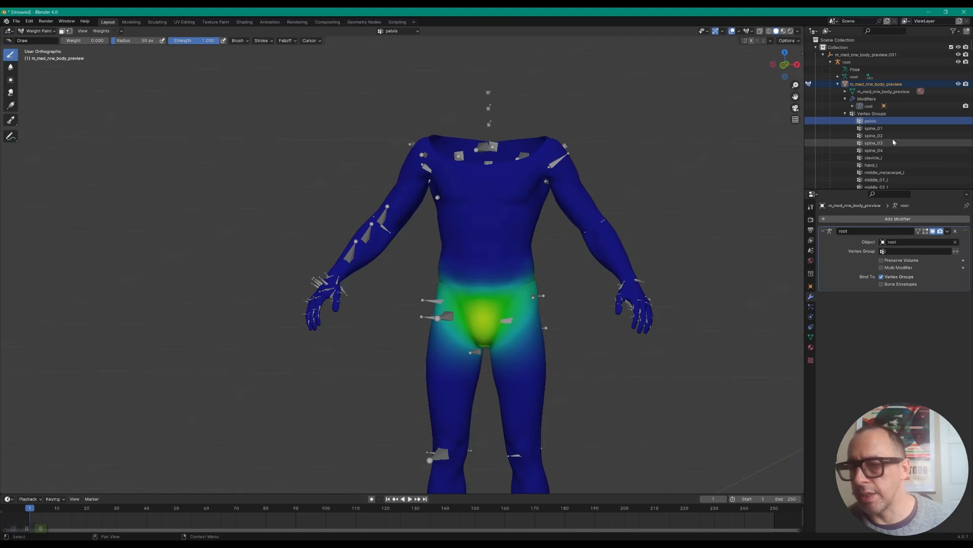
- Inspect the weights of the vertex groups from spine_01 through middle_metacarpal_l, finishing on the pelvis group
{"action": "left_click", "coordinate": [871, 129]}
{"action": "left_click", "coordinate": [869, 136]}
{"action": "left_click", "coordinate": [869, 144]}
{"action": "left_click", "coordinate": [869, 151]}
{"action": "left_click", "coordinate": [872, 158]}
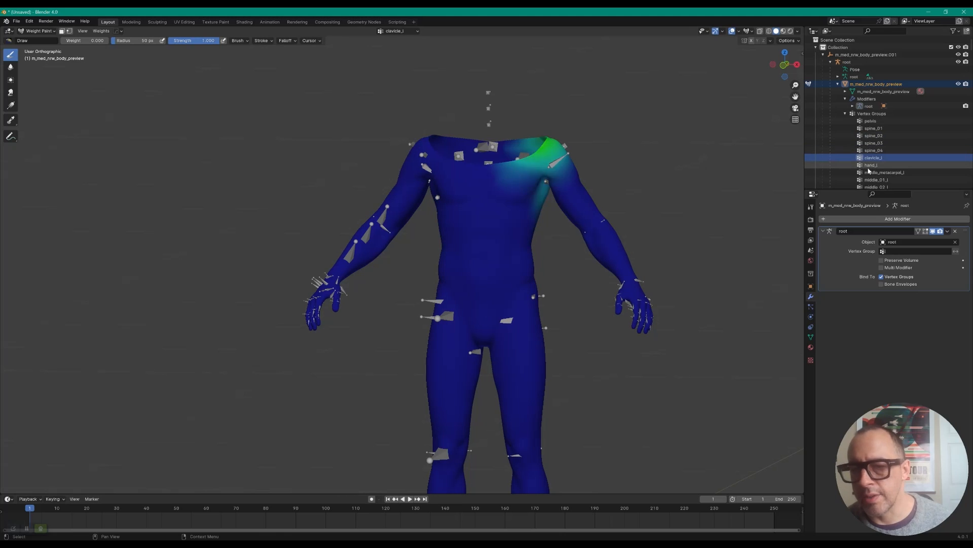
{"action": "left_click", "coordinate": [871, 166]}
{"action": "left_click", "coordinate": [873, 173]}
{"action": "left_click", "coordinate": [860, 122]}
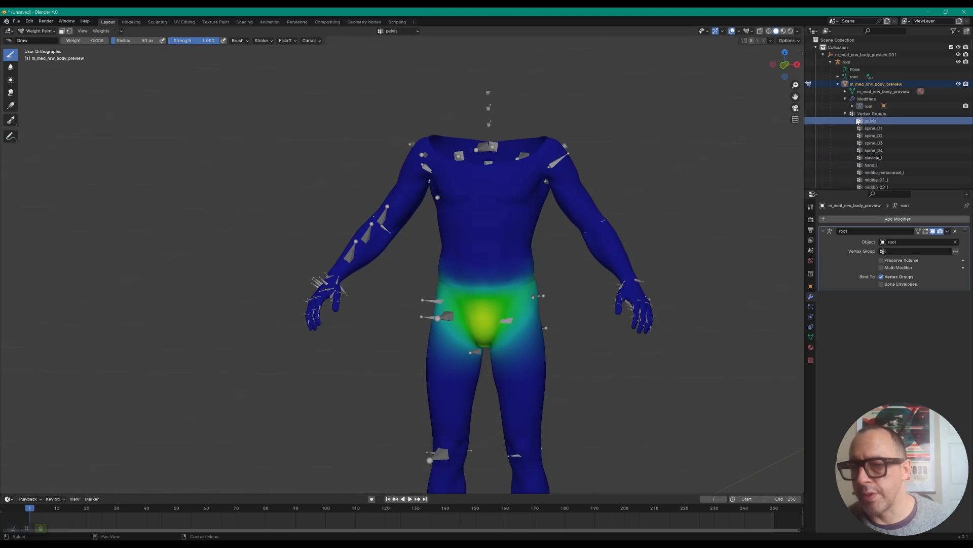
- Expand the root skeleton's bone hierarchy from the pelvis down to spine_04
{"action": "left_click", "coordinate": [838, 77]}
{"action": "left_click", "coordinate": [845, 83]}
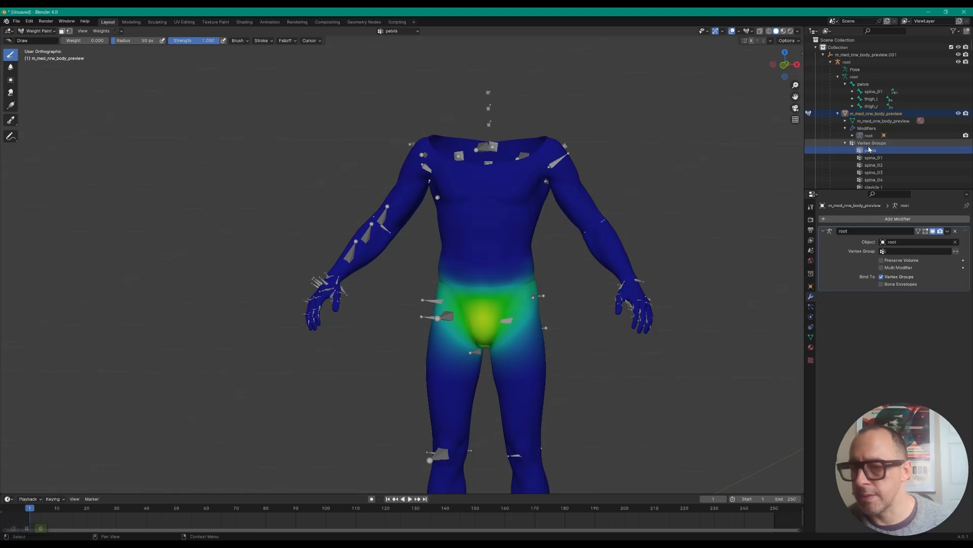
{"action": "left_click", "coordinate": [860, 92]}
{"action": "left_click", "coordinate": [854, 92]}
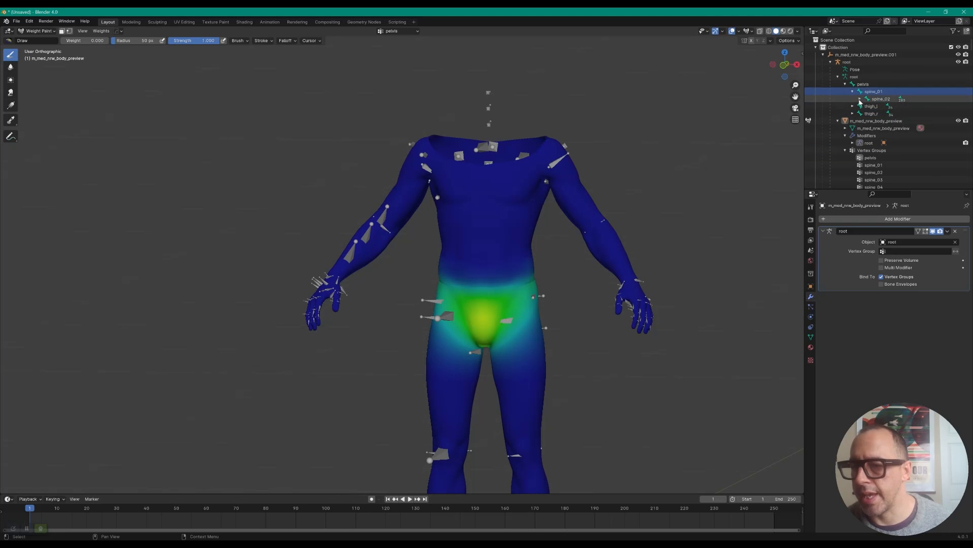
{"action": "left_click", "coordinate": [860, 99]}
{"action": "left_click", "coordinate": [868, 106]}
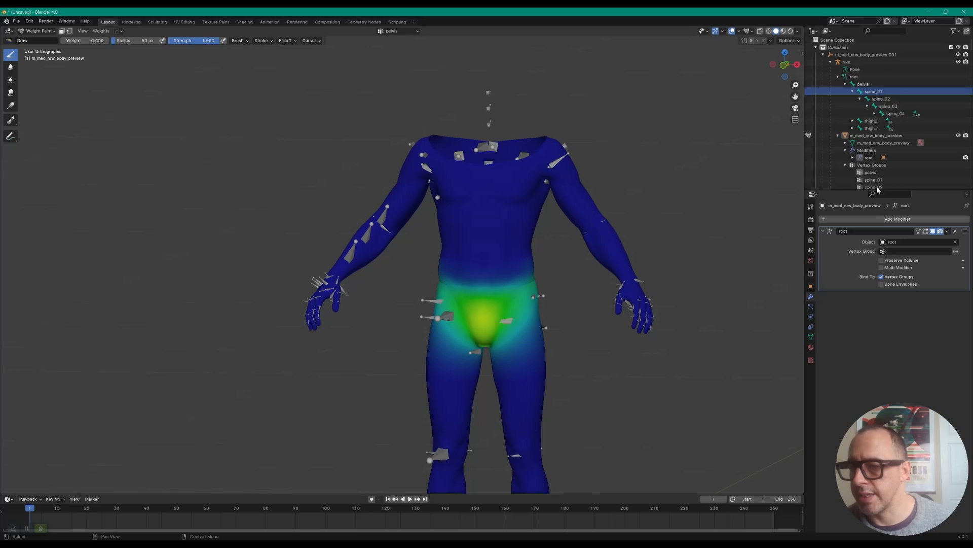
- Select the spine_04 bone entry and examine its weight distribution on the body mesh
{"action": "scroll", "coordinate": [882, 181], "scroll_direction": "down", "scroll_amount": 3}
{"action": "left_click", "coordinate": [880, 157]}
{"action": "scroll", "coordinate": [881, 144], "scroll_direction": "down", "scroll_amount": 1}
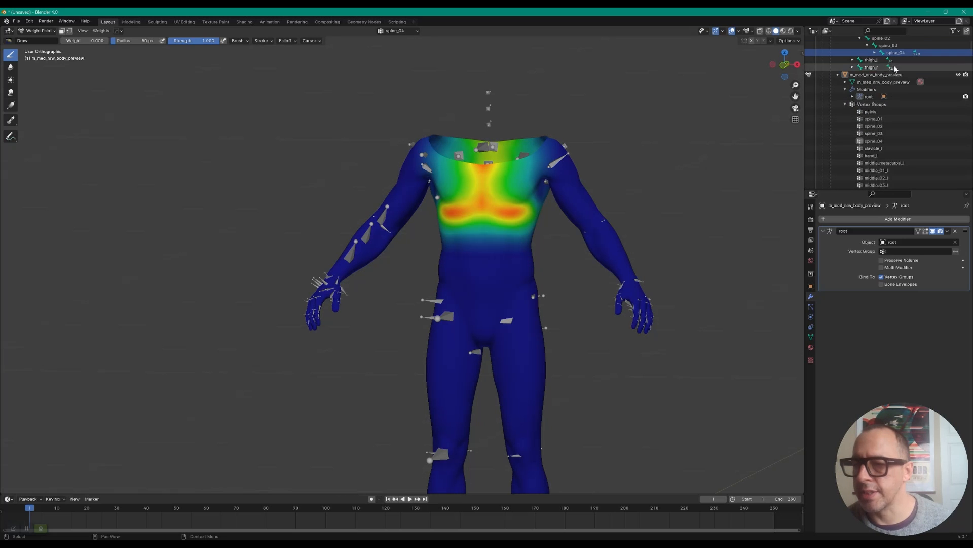
{"action": "mouse_move", "coordinate": [519, 183]}
{"action": "middle_mouse_down"}
{"action": "mouse_move", "coordinate": [431, 193]}
{"action": "mouse_move", "coordinate": [522, 187]}
{"action": "mouse_move", "coordinate": [447, 208]}
{"action": "mouse_move", "coordinate": [460, 216]}
{"action": "mouse_move", "coordinate": [504, 200]}
{"action": "middle_mouse_up"}
{"action": "scroll", "coordinate": [504, 200], "scroll_direction": "up", "scroll_amount": 2}
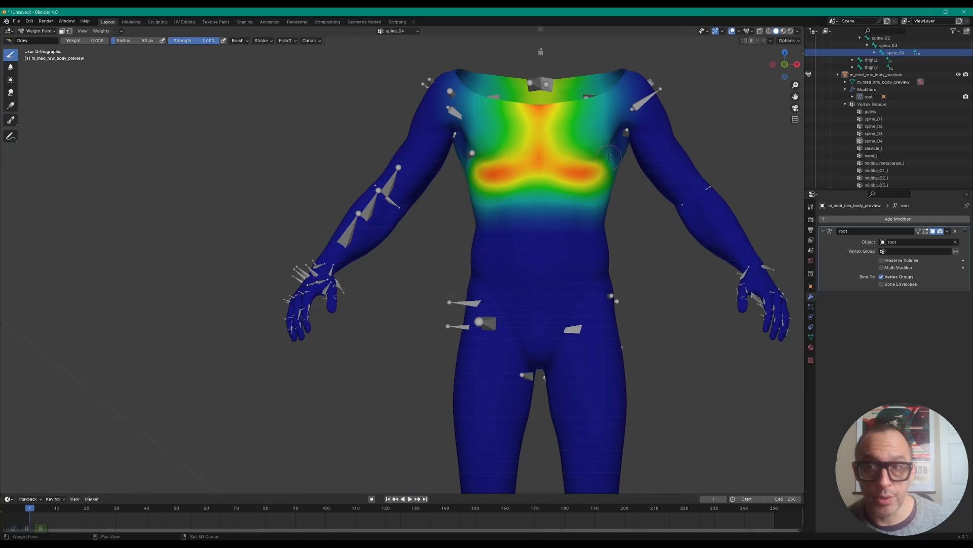
{"action": "scroll", "coordinate": [608, 158], "scroll_direction": "down", "scroll_amount": 3}
{"action": "scroll", "coordinate": [598, 193], "scroll_direction": "up", "scroll_amount": 4}
{"action": "scroll", "coordinate": [588, 223], "scroll_direction": "down", "scroll_amount": 5}
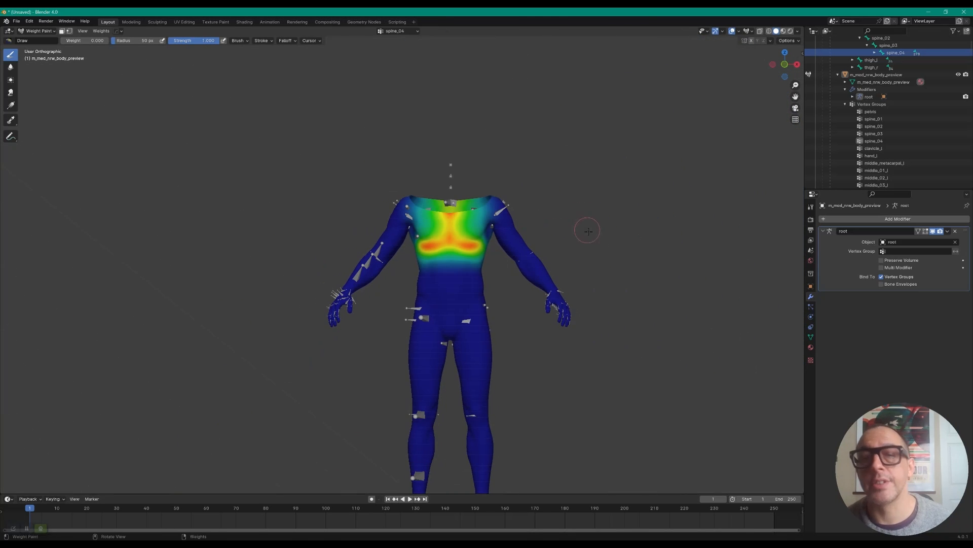
{"action": "scroll", "coordinate": [596, 231], "scroll_direction": "up", "scroll_amount": 3}
{"action": "mouse_move", "coordinate": [597, 228]}
{"action": "middle_mouse_down"}
{"action": "mouse_move", "coordinate": [583, 213]}
{"action": "mouse_move", "coordinate": [614, 210]}
{"action": "middle_mouse_up"}
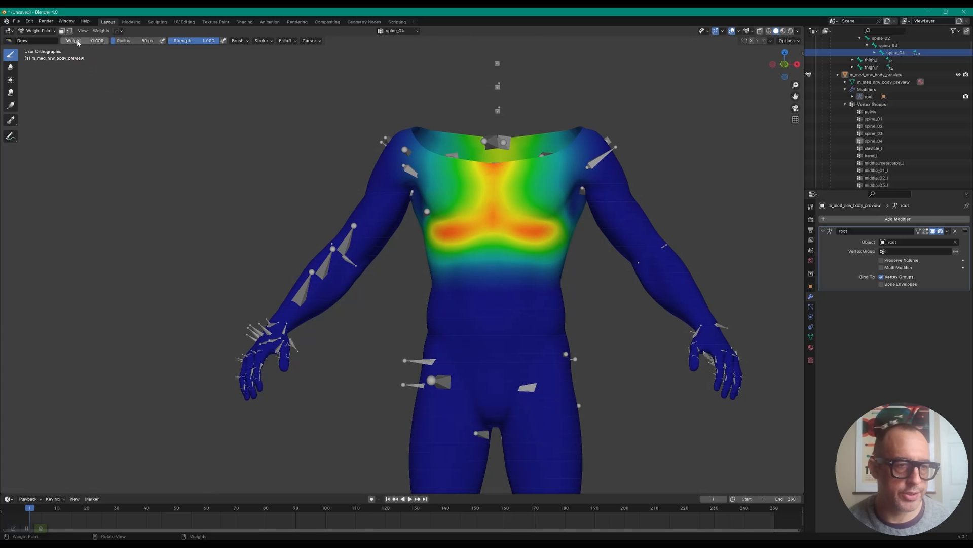
- Collapse the body's vertex group list and make the SK_kungFuPerson_v14 garment visible again
{"action": "left_click", "coordinate": [846, 104]}
{"action": "left_click", "coordinate": [872, 165]}
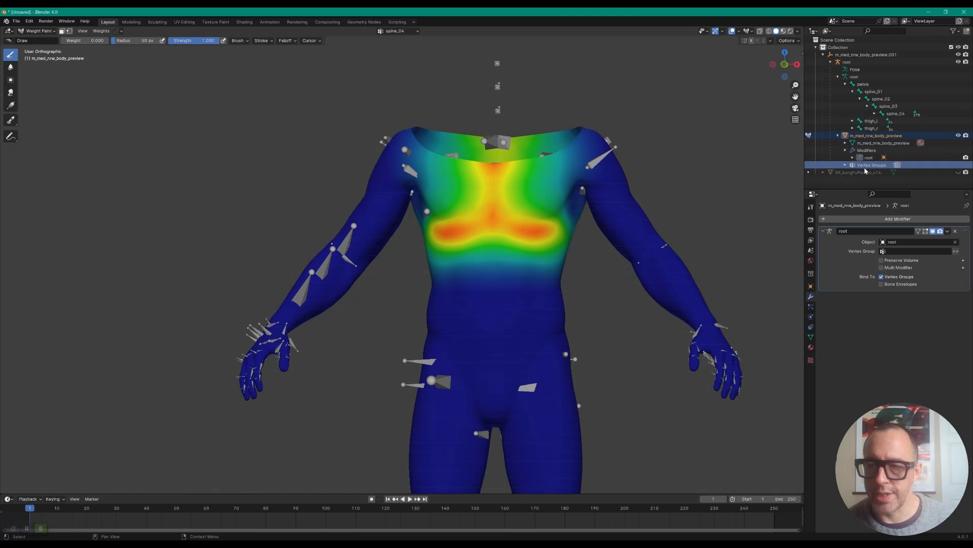
{"action": "left_click", "coordinate": [959, 172]}
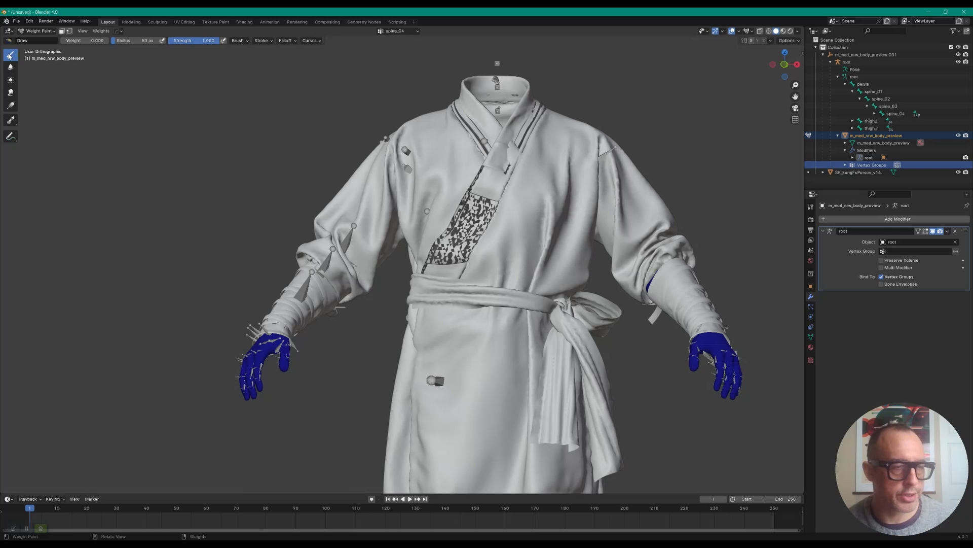
{"action": "left_click", "coordinate": [10, 72]}
{"action": "left_click", "coordinate": [11, 80]}
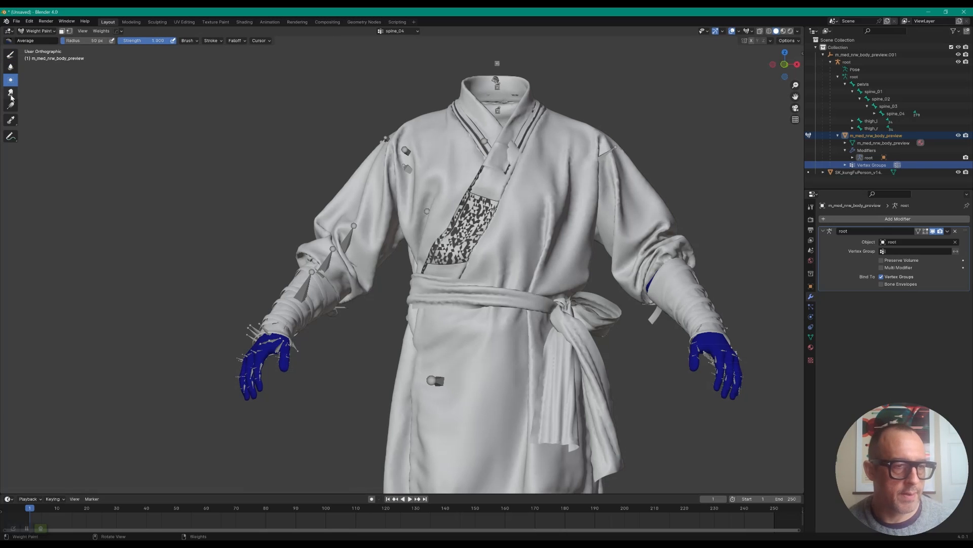
{"action": "left_click", "coordinate": [11, 120]}
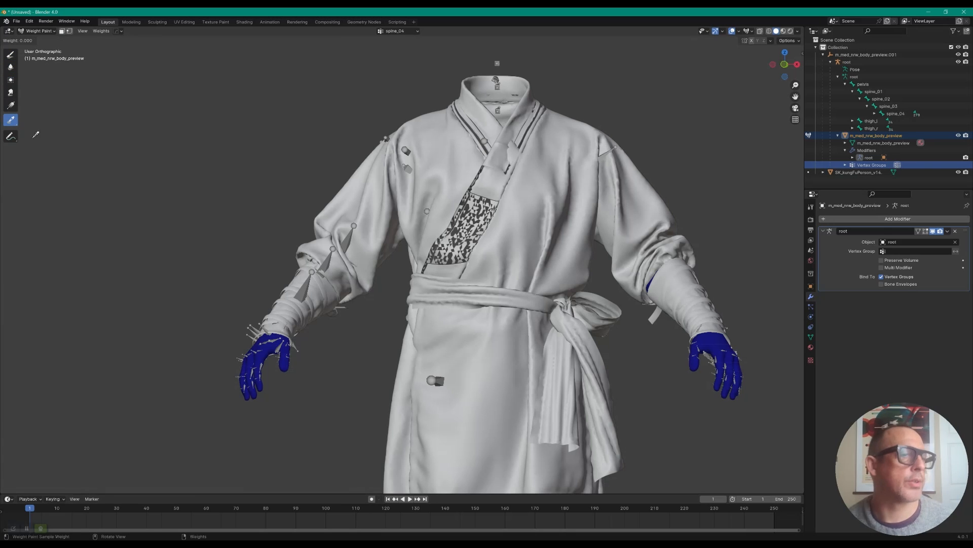
- Return the body mesh to Object Mode and collapse its hierarchy entry
{"action": "left_click", "coordinate": [37, 31]}
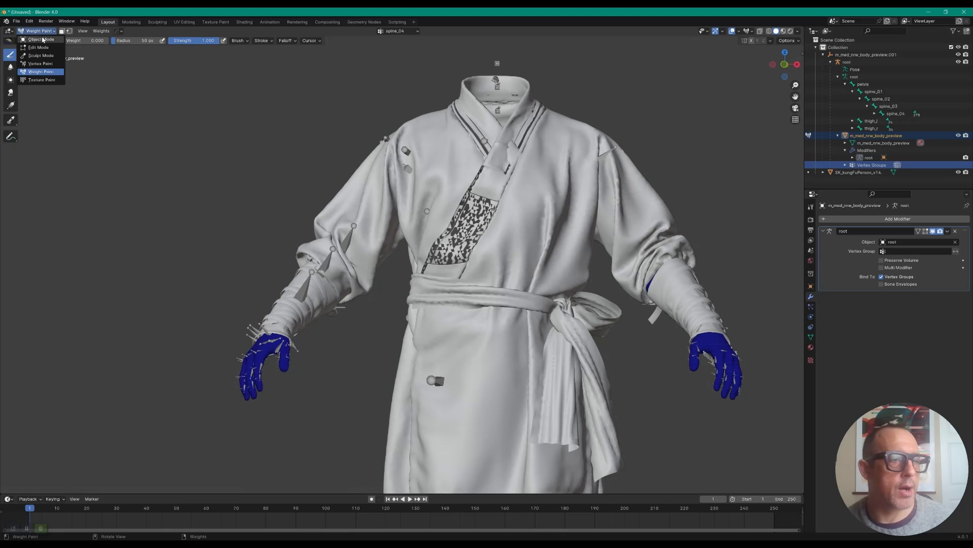
{"action": "left_click", "coordinate": [43, 39]}
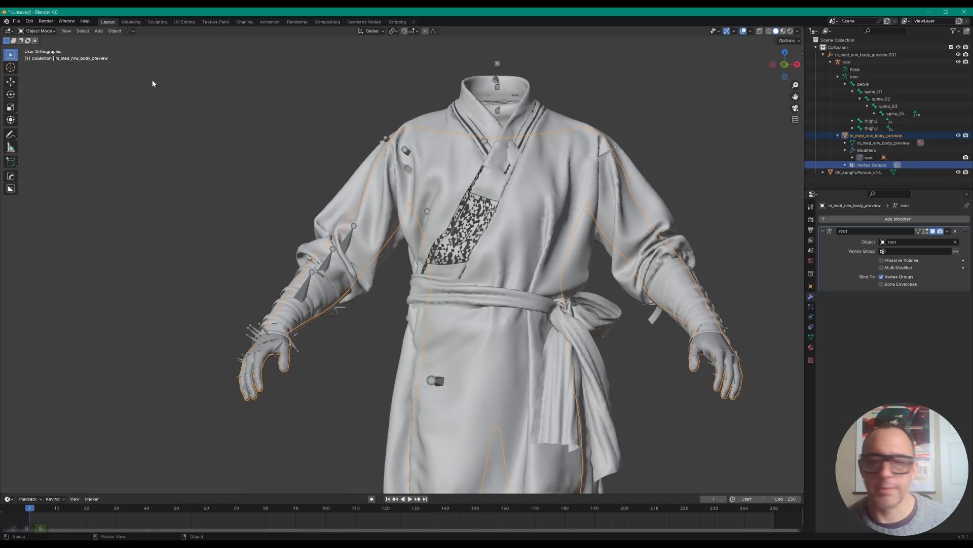
{"action": "left_click", "coordinate": [838, 136]}
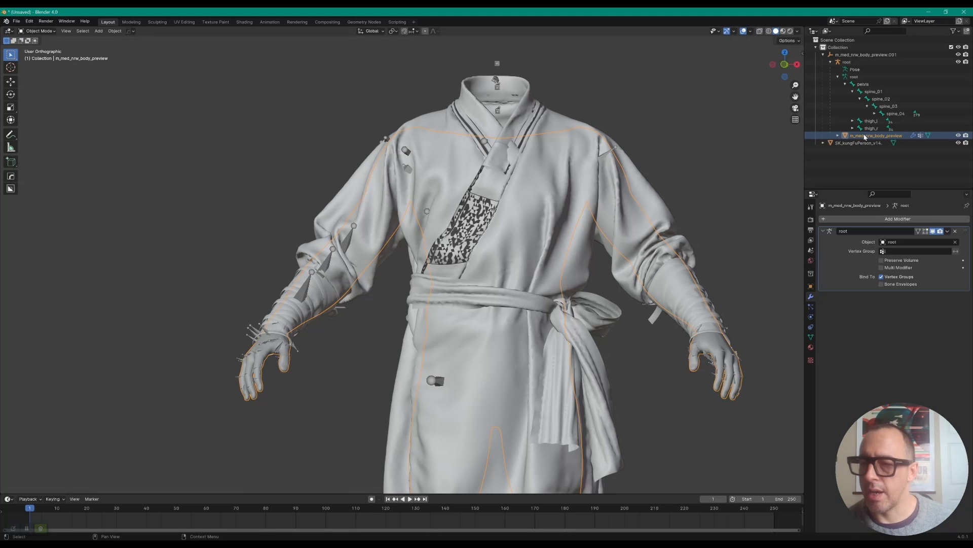
- Add an Armature modifier named root to the SK_kungFuPerson_v14 garment and assign the root armature as its object
{"action": "left_click", "coordinate": [857, 143]}
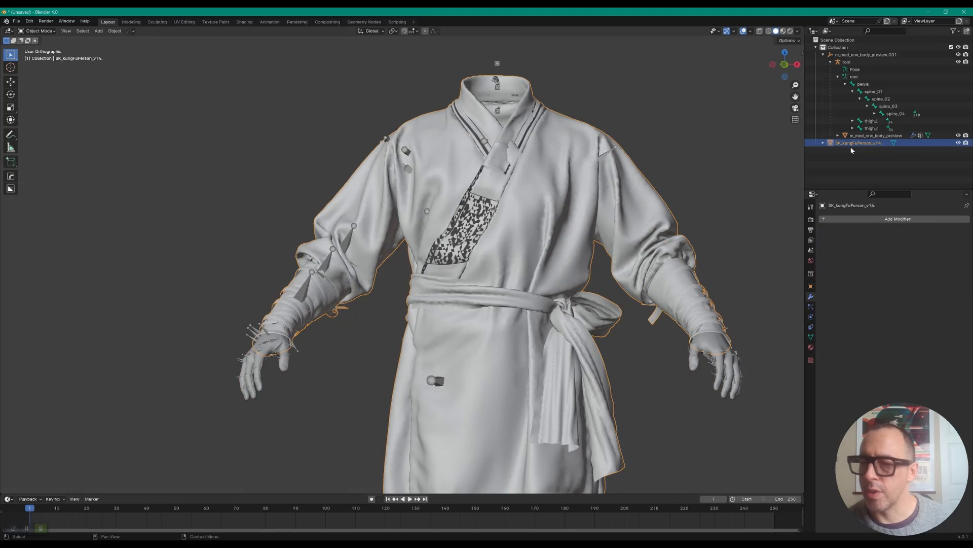
{"action": "left_click", "coordinate": [846, 219]}
{"action": "mouse_move", "coordinate": [847, 223]}
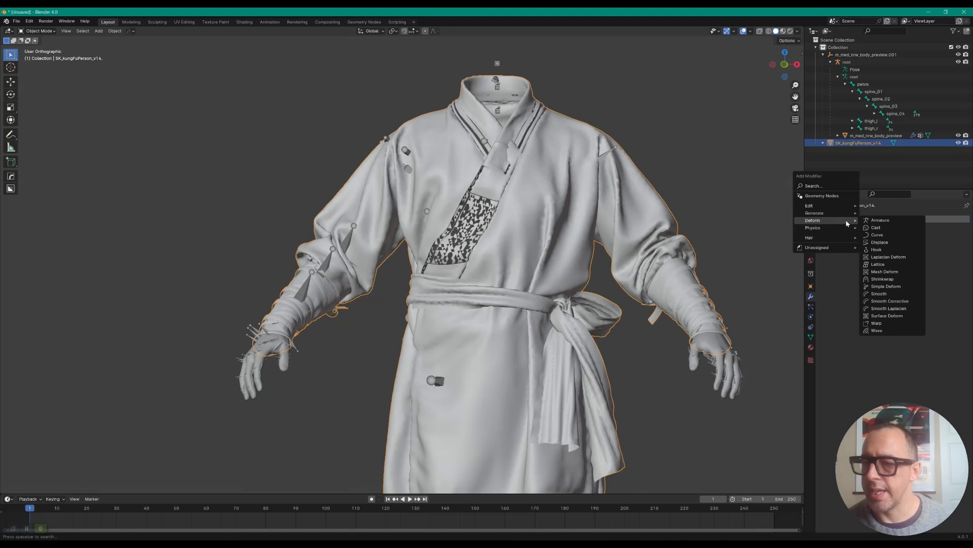
{"action": "left_click", "coordinate": [879, 220]}
{"action": "left_click", "coordinate": [882, 230]}
{"action": "type", "text": "root"}
{"action": "left_click", "coordinate": [895, 242]}
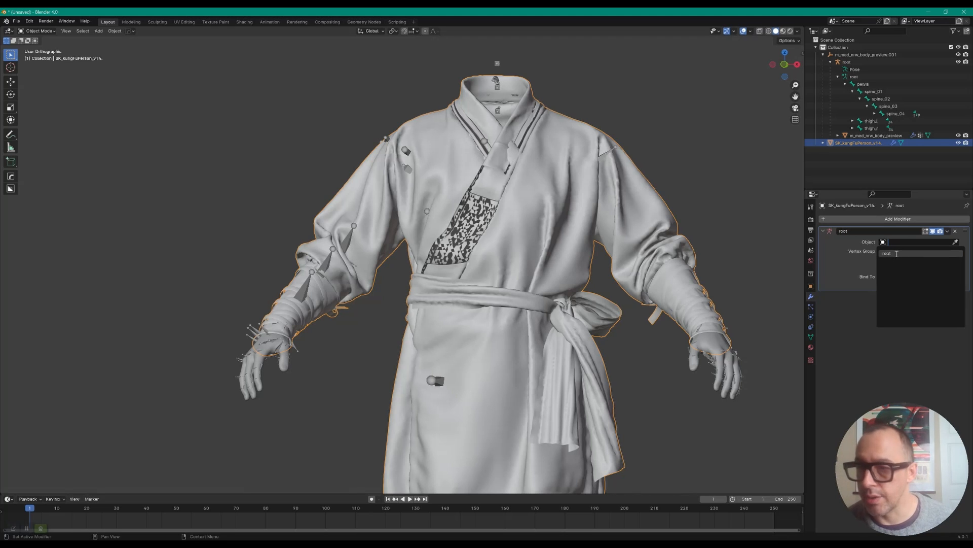
{"action": "left_click", "coordinate": [896, 253]}
- Collapse the bone hierarchy and expand the garment and body mesh entries to compare their modifiers and vertex groups
{"action": "left_click", "coordinate": [846, 77]}
{"action": "left_click", "coordinate": [838, 77]}
{"action": "left_click", "coordinate": [858, 91]}
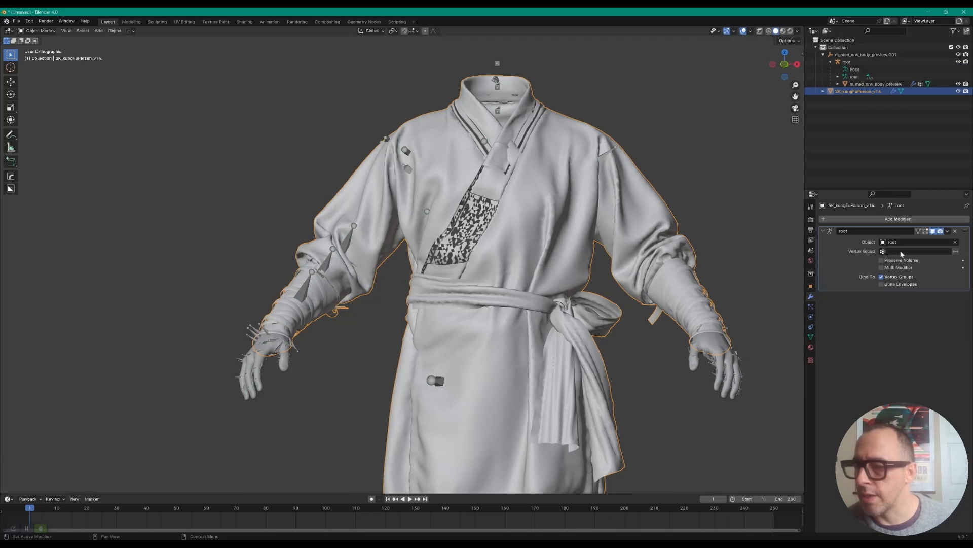
{"action": "left_click", "coordinate": [824, 91]}
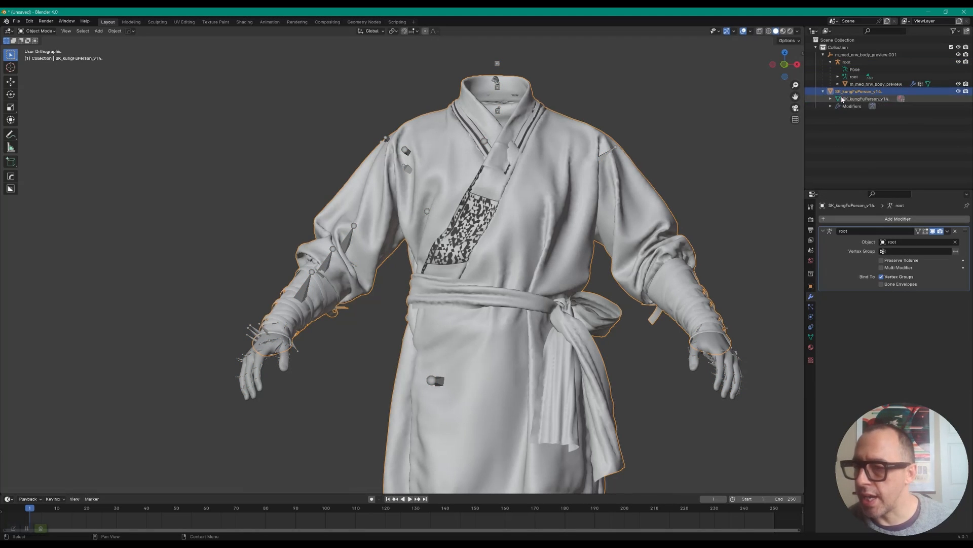
{"action": "left_click", "coordinate": [838, 83]}
{"action": "left_click", "coordinate": [845, 99]}
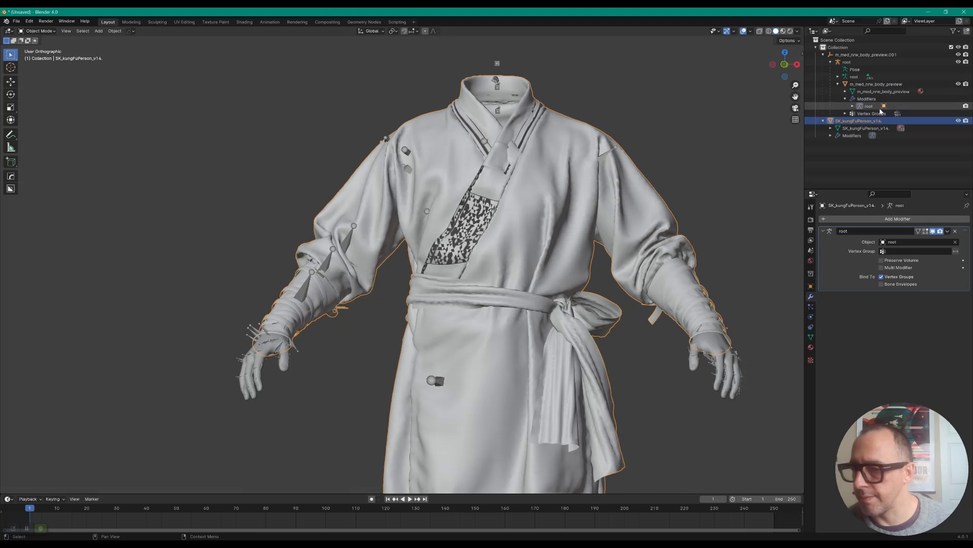
{"action": "left_click", "coordinate": [846, 98]}
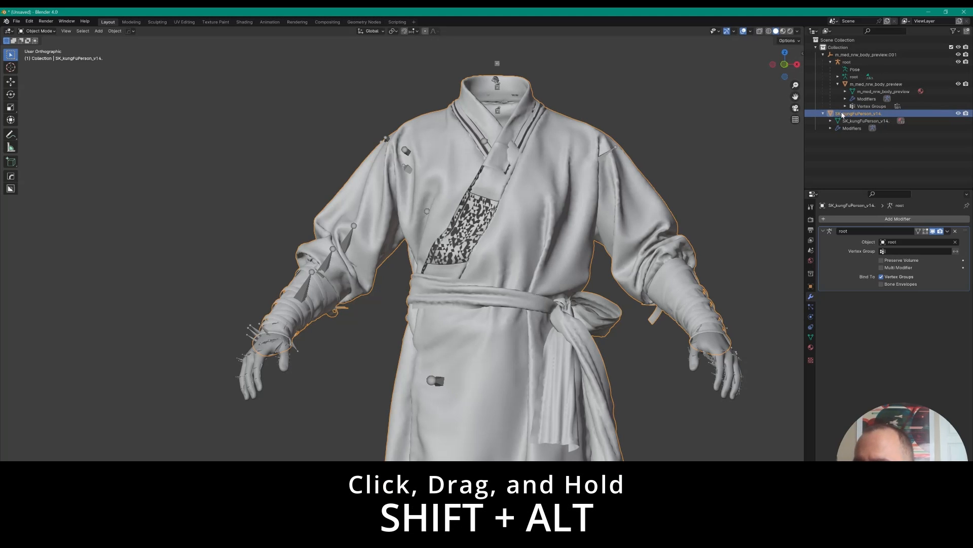
- Parent the SK_kungFuPerson_v14 garment to the root armature, keeping it in place, and collapse the body mesh's entry
{"action": "left_click_drag", "start_coordinate": [858, 113], "coordinate": [852, 65]}
{"action": "left_click", "coordinate": [838, 84]}
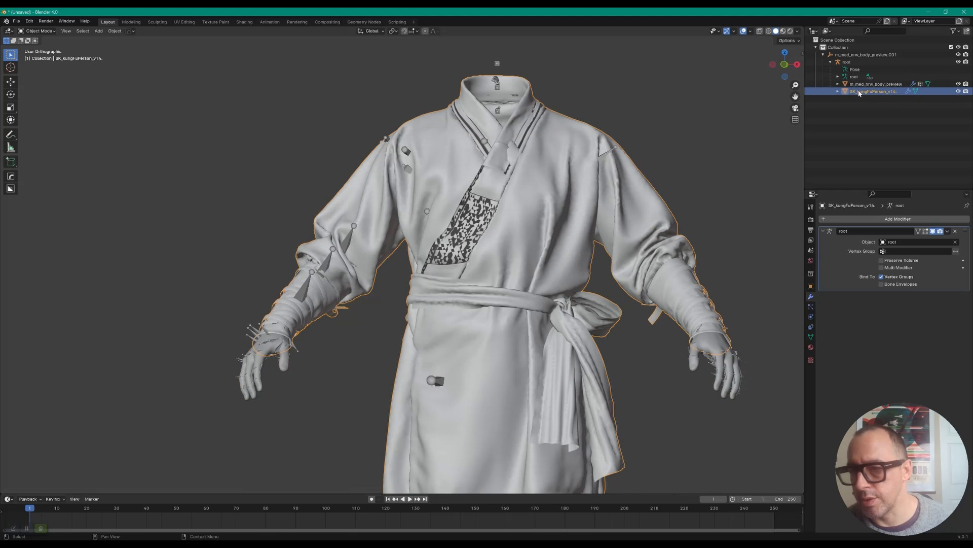
- Select the body mesh together with the active garment and switch to Weight Paint mode
{"action": "left_click", "coordinate": [860, 85], "text": "shift"}
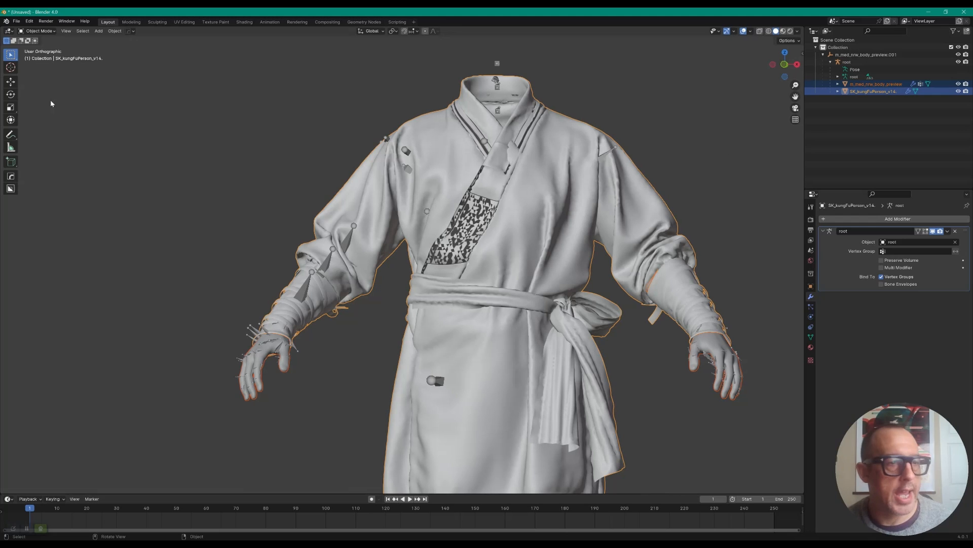
{"action": "left_click", "coordinate": [34, 32]}
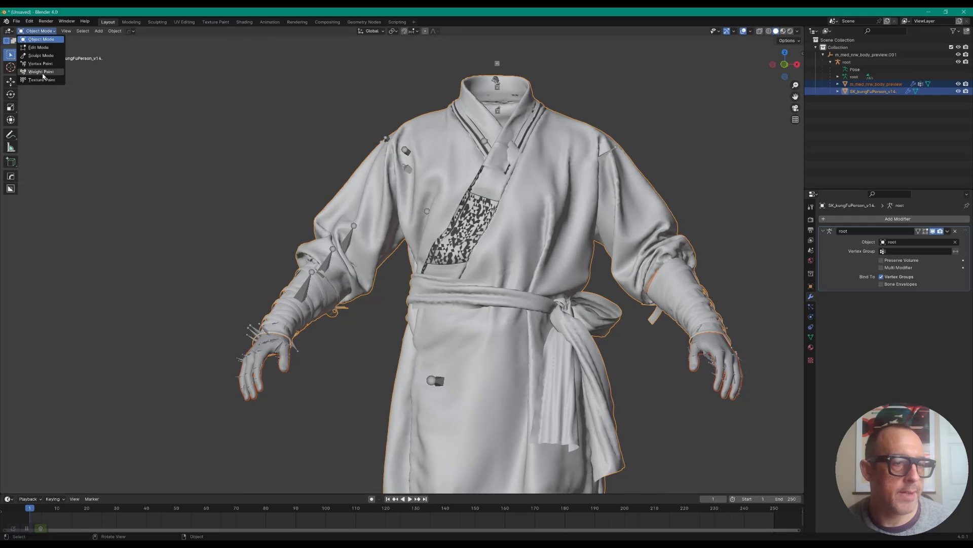
{"action": "left_click", "coordinate": [42, 72]}
{"action": "scroll", "coordinate": [479, 164], "scroll_direction": "down", "scroll_amount": 4}
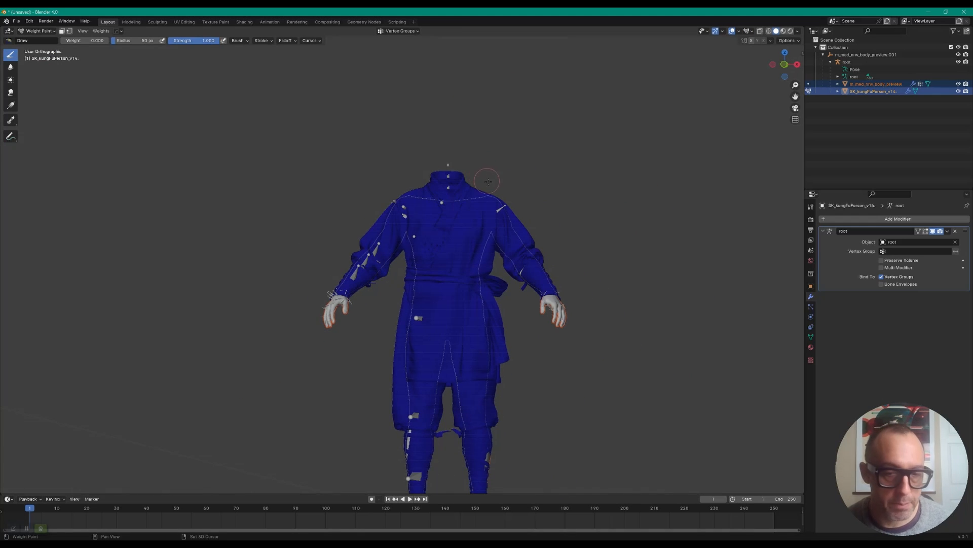
{"action": "middle_click_drag", "start_coordinate": [485, 179], "coordinate": [484, 203]}
- Transfer the body mesh's weights to the garment with the source layers set to By Name
{"action": "left_click", "coordinate": [101, 31]}
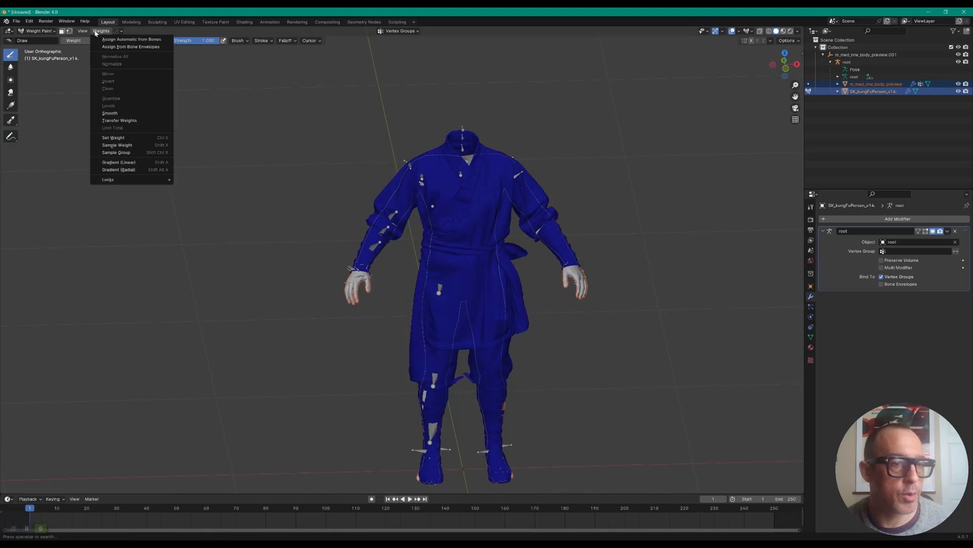
{"action": "left_click", "coordinate": [116, 120]}
{"action": "scroll", "coordinate": [180, 245], "scroll_direction": "down", "scroll_amount": 2}
{"action": "scroll", "coordinate": [181, 248], "scroll_direction": "up", "scroll_amount": 3}
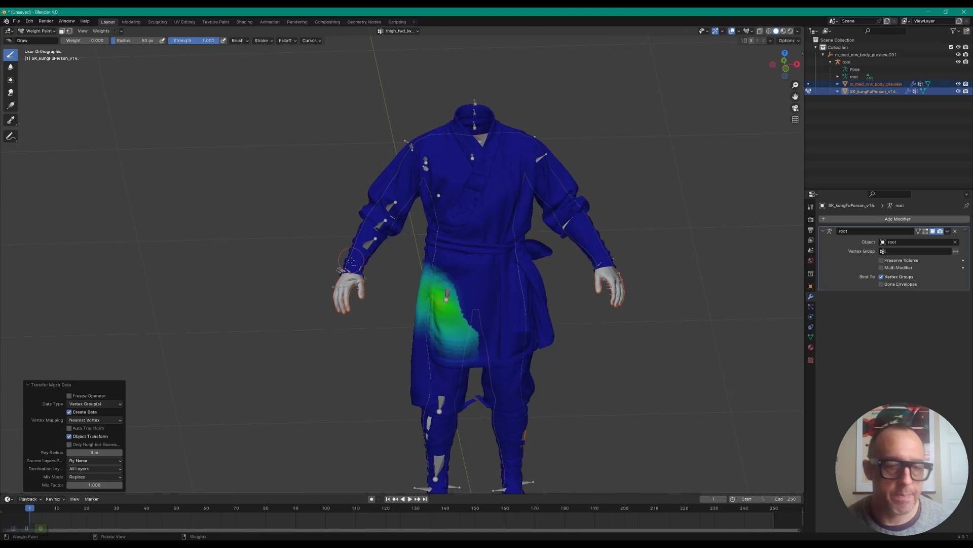
{"action": "left_click", "coordinate": [76, 461]}
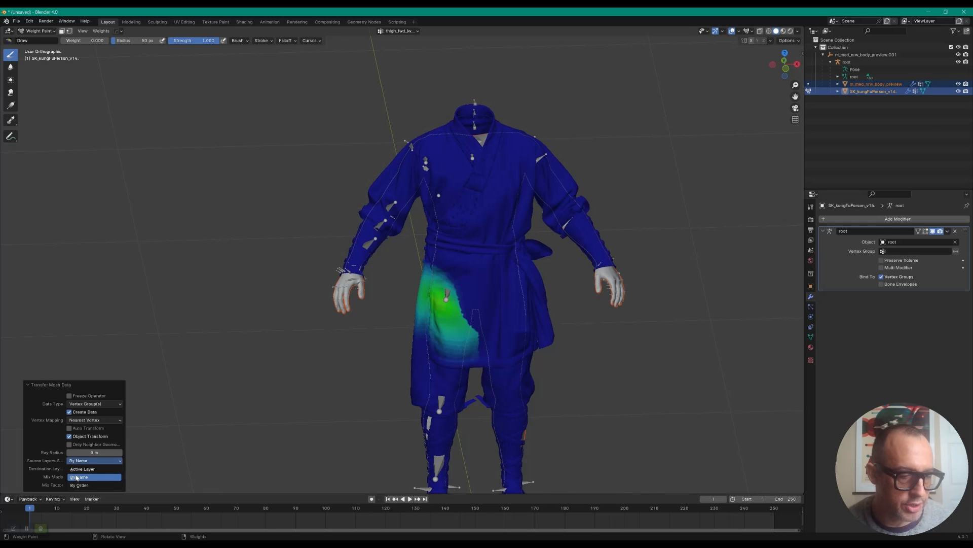
{"action": "left_click", "coordinate": [78, 460]}
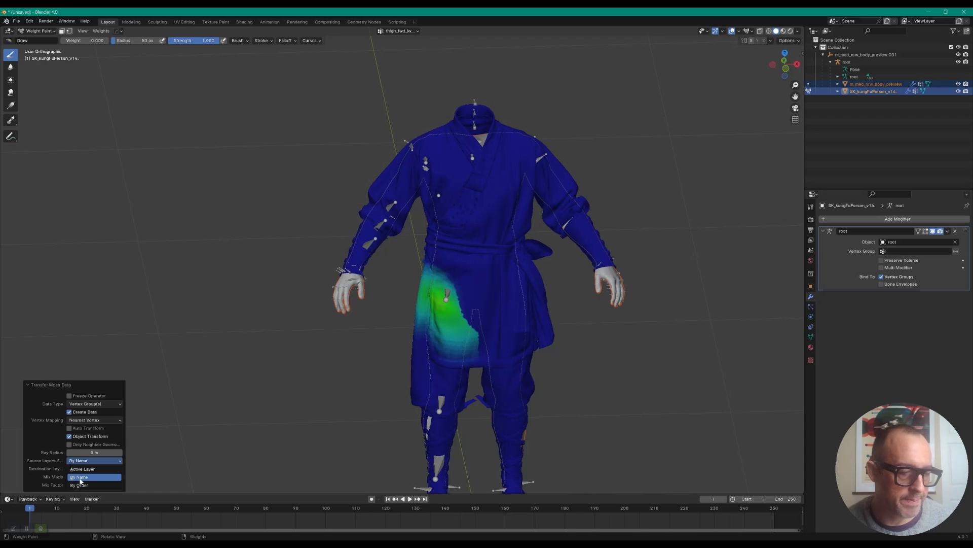
{"action": "left_click", "coordinate": [76, 476]}
{"action": "left_click", "coordinate": [56, 462]}
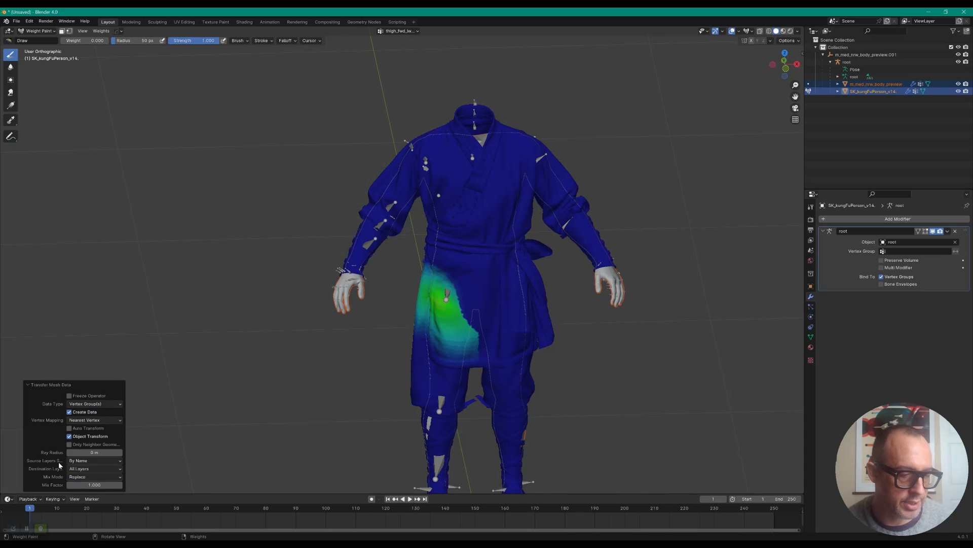
- Expand the body mesh's vertex groups, collapse them, and expand the SK_kungFuPerson_v14 garment's vertex groups for comparison
{"action": "left_click", "coordinate": [838, 85]}
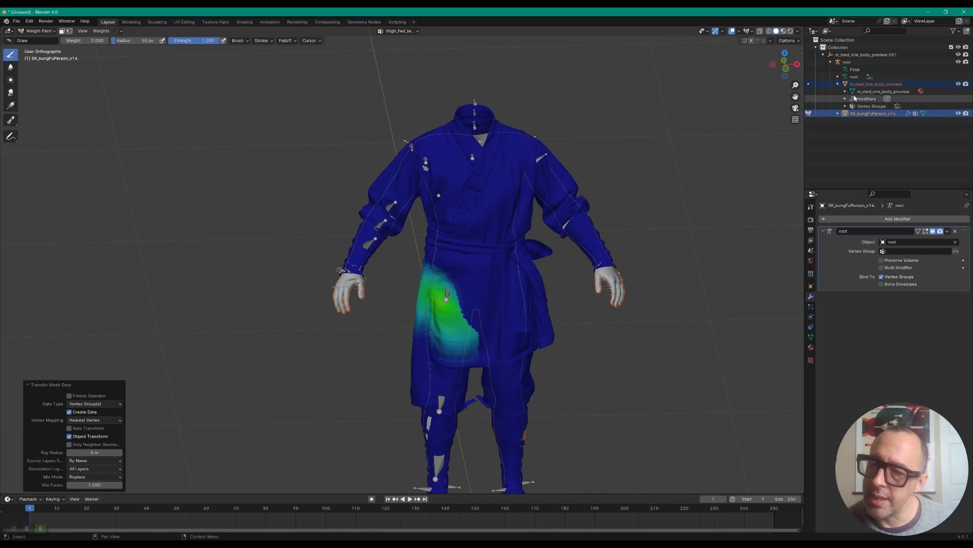
{"action": "left_click", "coordinate": [845, 106]}
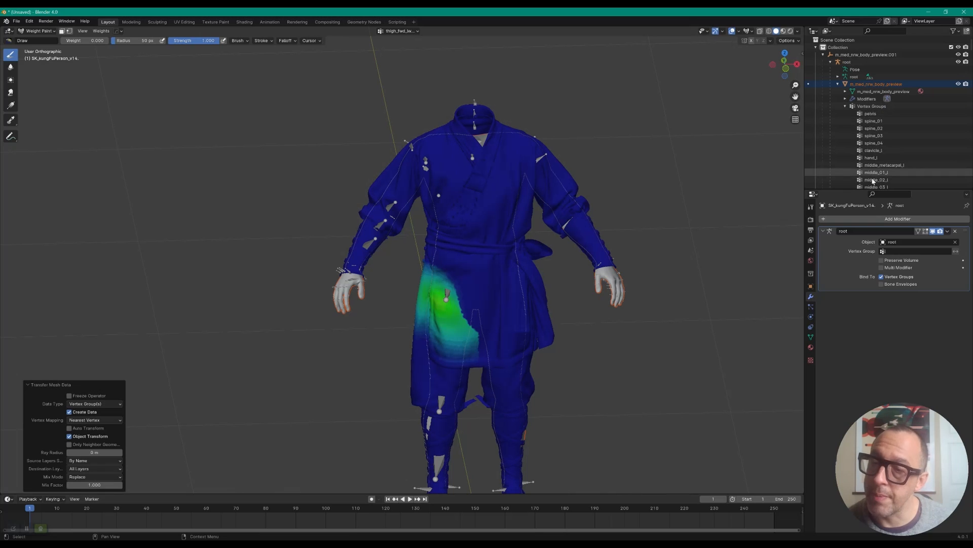
{"action": "left_click", "coordinate": [846, 106]}
{"action": "left_click", "coordinate": [845, 136]}
{"action": "left_click", "coordinate": [872, 135]}
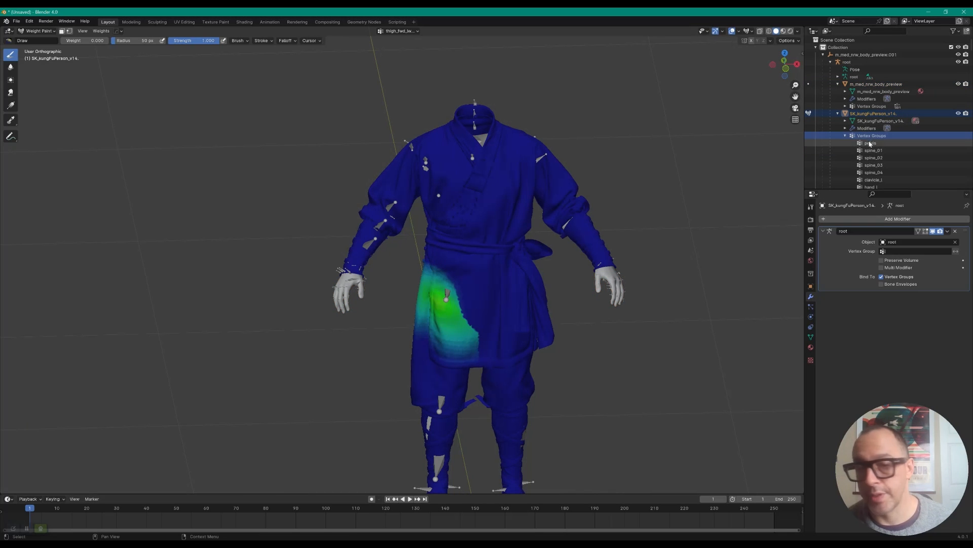
- Display the garment's pelvis vertex group and examine its weights around the waist and front of the skirt
{"action": "left_click", "coordinate": [873, 150]}
{"action": "middle_click_drag", "start_coordinate": [634, 233], "coordinate": [674, 164]}
{"action": "middle_click_drag", "start_coordinate": [672, 141], "coordinate": [654, 157]}
{"action": "scroll", "coordinate": [598, 249], "scroll_direction": "up", "scroll_amount": 4}
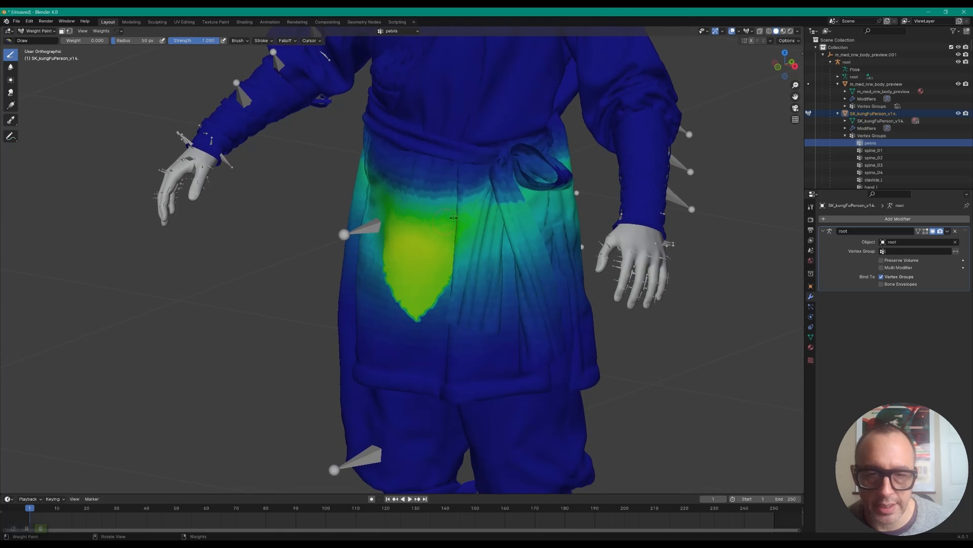
{"action": "middle_click_drag", "start_coordinate": [460, 238], "coordinate": [486, 229]}
{"action": "scroll", "coordinate": [485, 230], "scroll_direction": "up", "scroll_amount": 1}
{"action": "middle_click_drag", "start_coordinate": [480, 155], "coordinate": [503, 226], "text": "shift"}
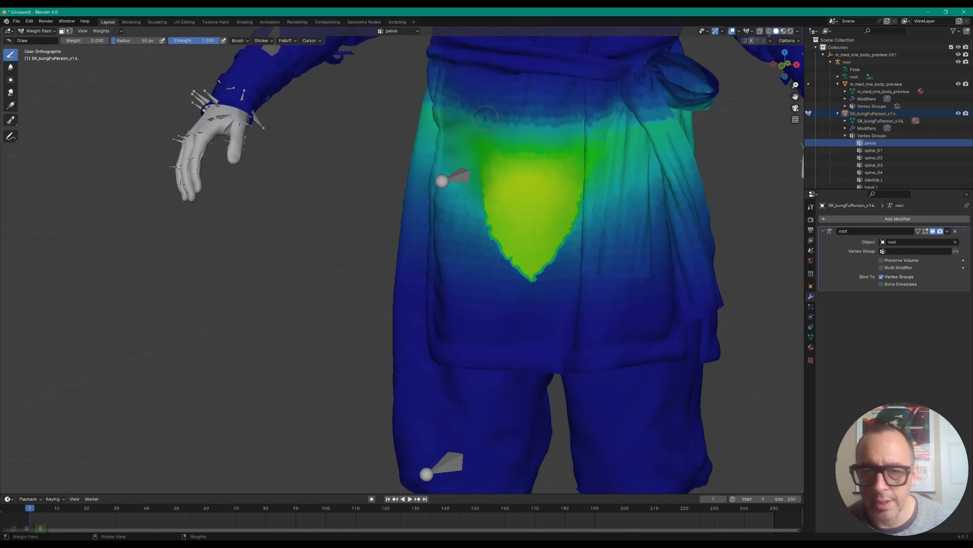
{"action": "scroll", "coordinate": [508, 111], "scroll_direction": "down", "scroll_amount": 5}
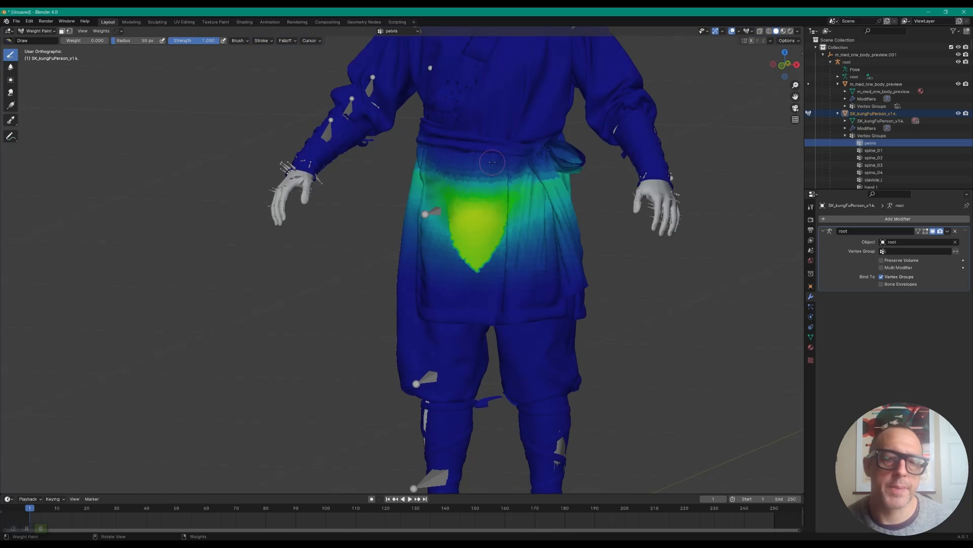
{"action": "middle_click_drag", "start_coordinate": [495, 137], "coordinate": [492, 236], "text": "shift"}
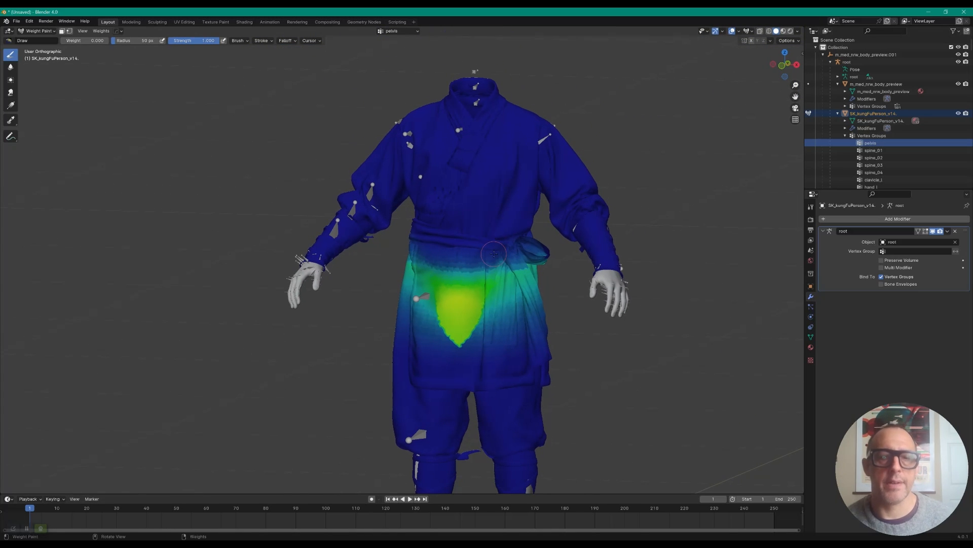
{"action": "scroll", "coordinate": [493, 261], "scroll_direction": "up", "scroll_amount": 3}
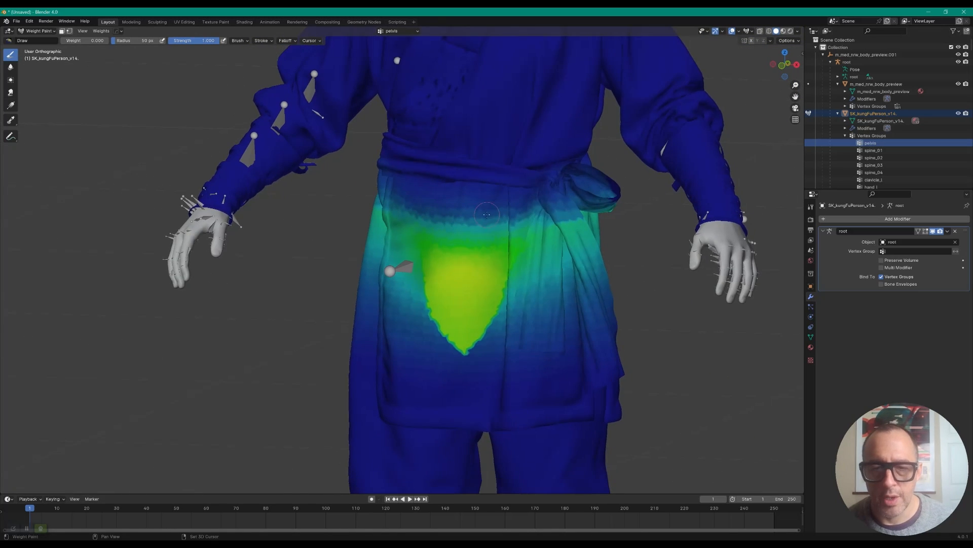
{"action": "scroll", "coordinate": [467, 246], "scroll_direction": "down", "scroll_amount": 1}
{"action": "scroll", "coordinate": [466, 244], "scroll_direction": "up", "scroll_amount": 3}
{"action": "scroll", "coordinate": [466, 244], "scroll_direction": "down", "scroll_amount": 3}
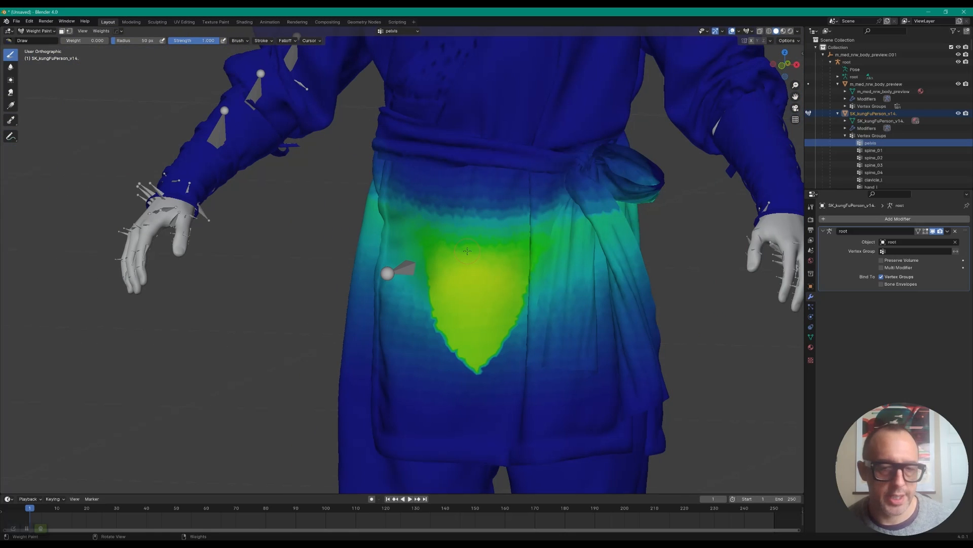
- Smooth the pelvis weights across the garment's waist and front skirt using the Blur brush at radius 240 px and strength 1.000
{"action": "left_click", "coordinate": [14, 67]}
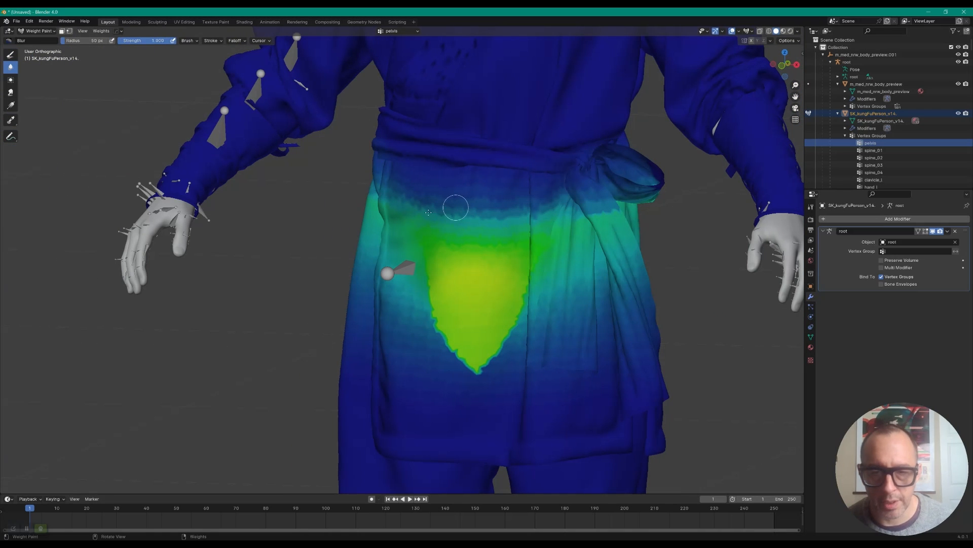
{"action": "key", "text": "ctrl+z"}
{"action": "key", "text": "ctrl+z"}
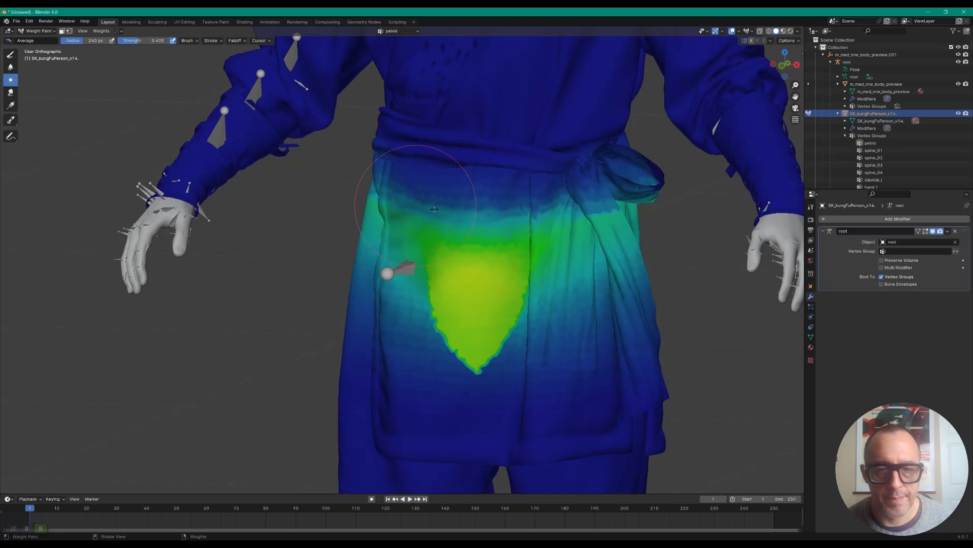
{"action": "key", "text": "ctrl+shift+z"}
{"action": "key", "text": "ctrl+shift+z"}
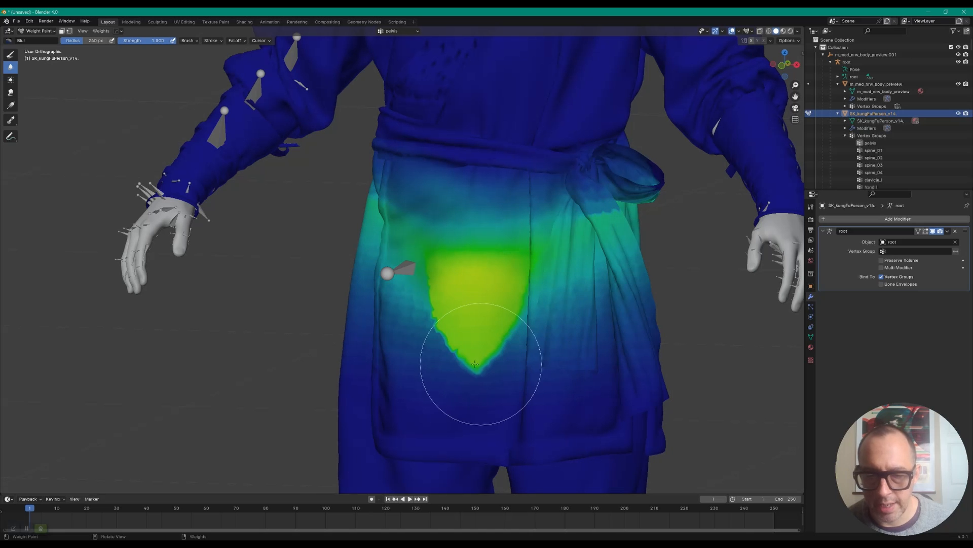
- Switch to Unreal Engine, play the level and run the monk character around to examine how the garment moves
{"action": "key", "text": "alt+Tab"}
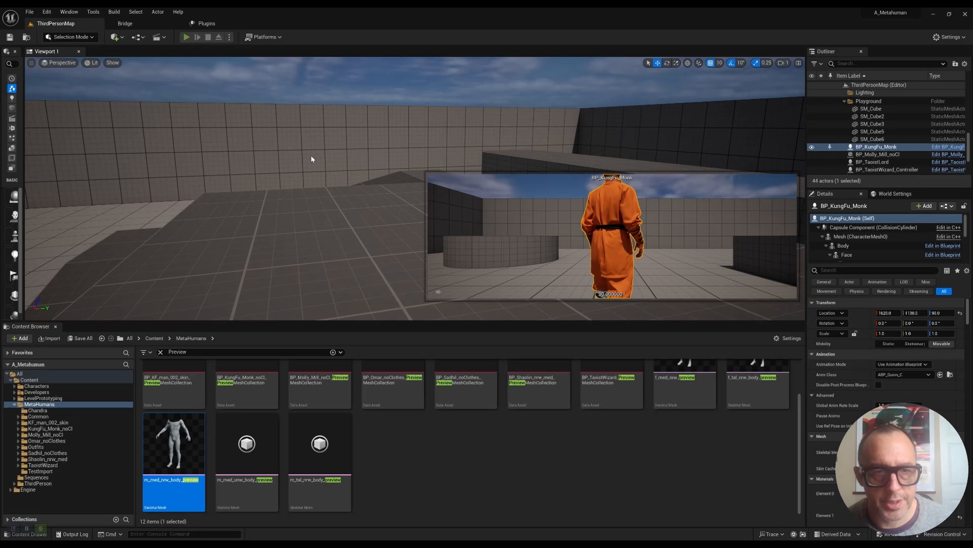
{"action": "key", "text": "alt+p"}
{"action": "key", "text": "w"}
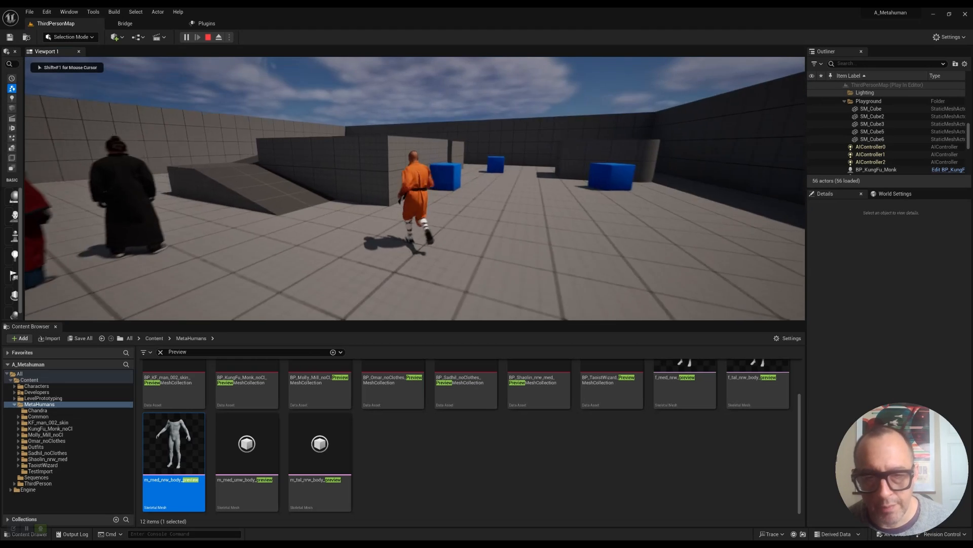
{"action": "key", "text": "w"}
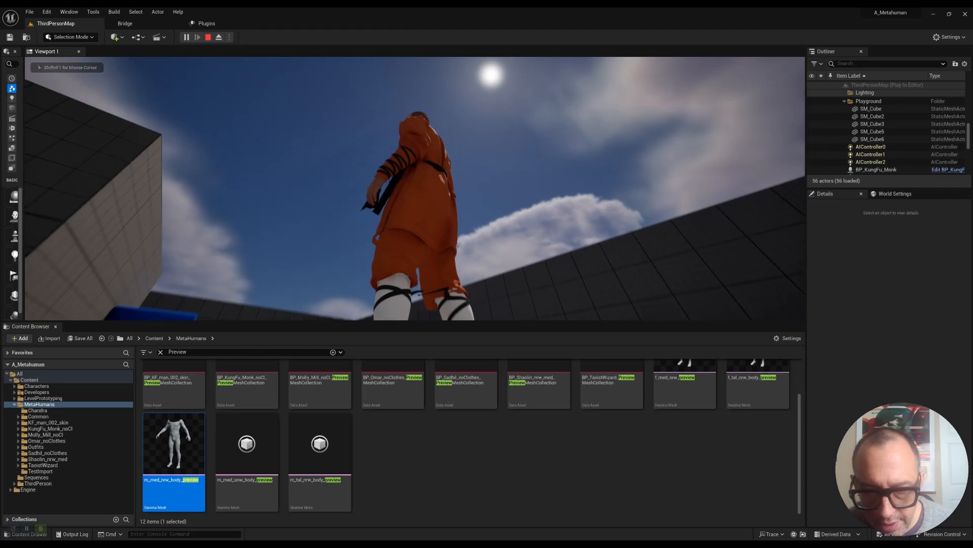
{"action": "key", "text": "w"}
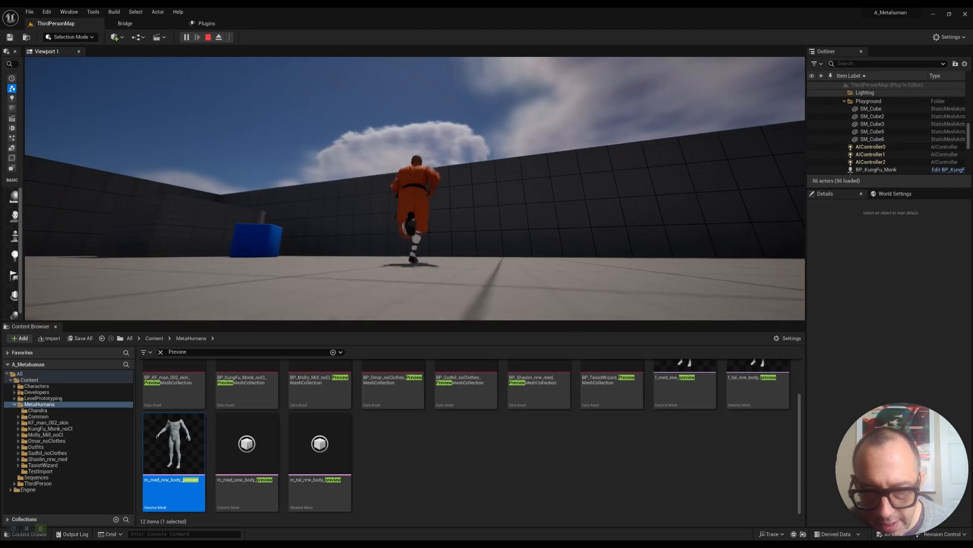
{"action": "key", "text": "w"}
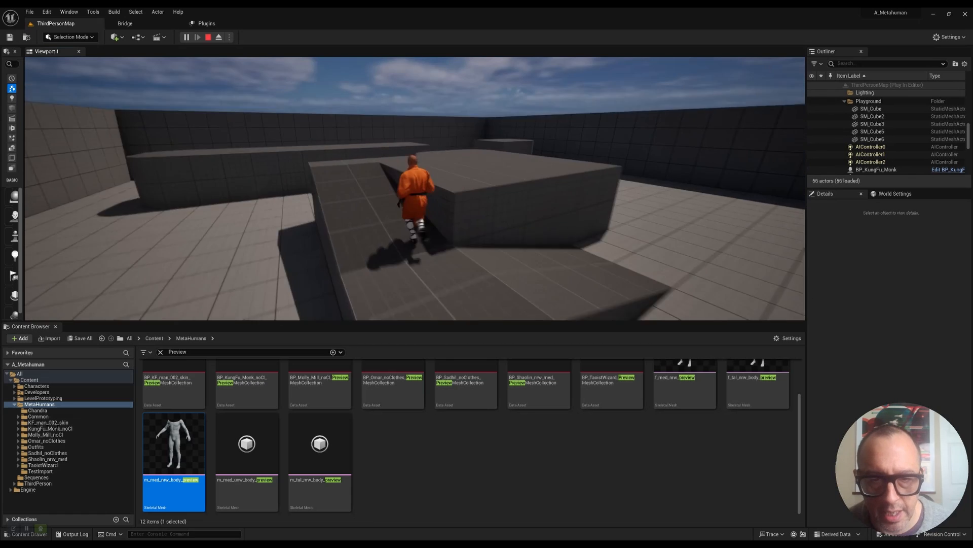
- Return to Blender and examine the garment's thigh_twistCor_01_l weights on the back of the skirt
{"action": "key", "text": "alt+Tab"}
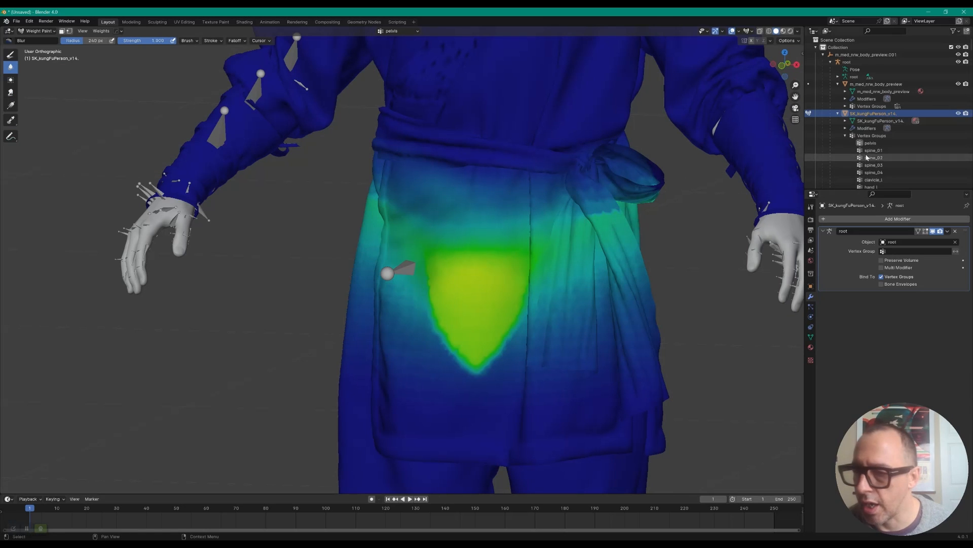
{"action": "scroll", "coordinate": [896, 173], "scroll_direction": "down", "scroll_amount": 15}
{"action": "scroll", "coordinate": [897, 173], "scroll_direction": "down", "scroll_amount": 10}
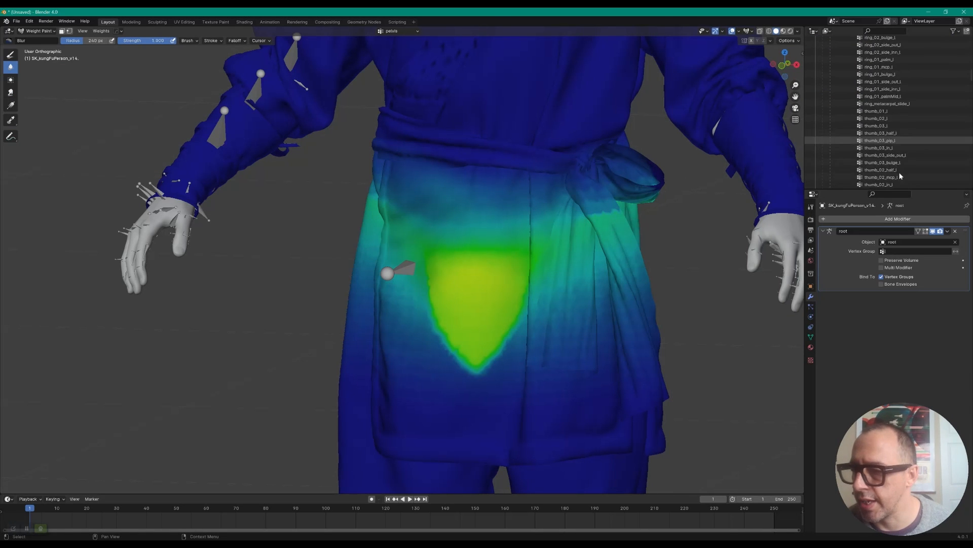
{"action": "middle_click_drag", "start_coordinate": [598, 233], "coordinate": [421, 289]}
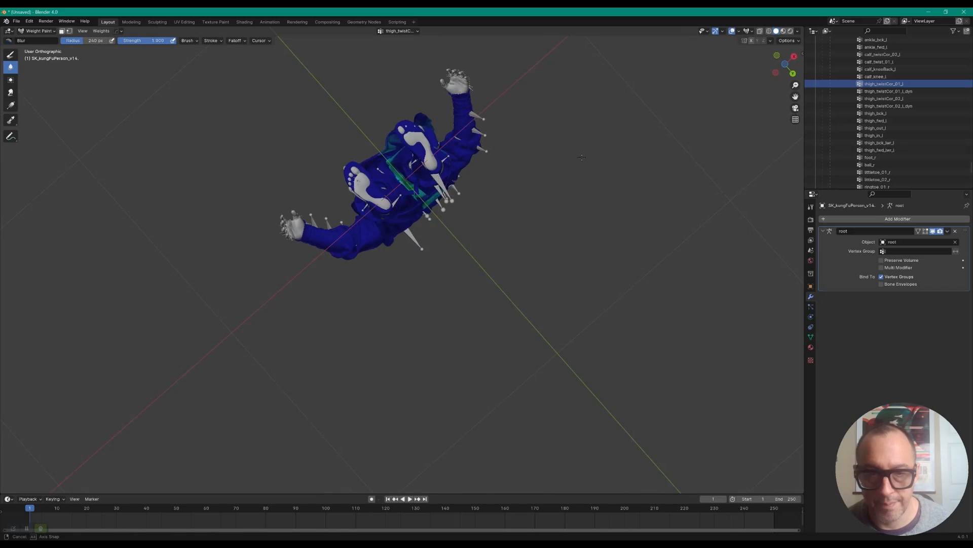
{"action": "scroll", "coordinate": [344, 289], "scroll_direction": "up", "scroll_amount": 5}
{"action": "scroll", "coordinate": [339, 295], "scroll_direction": "up", "scroll_amount": 2}
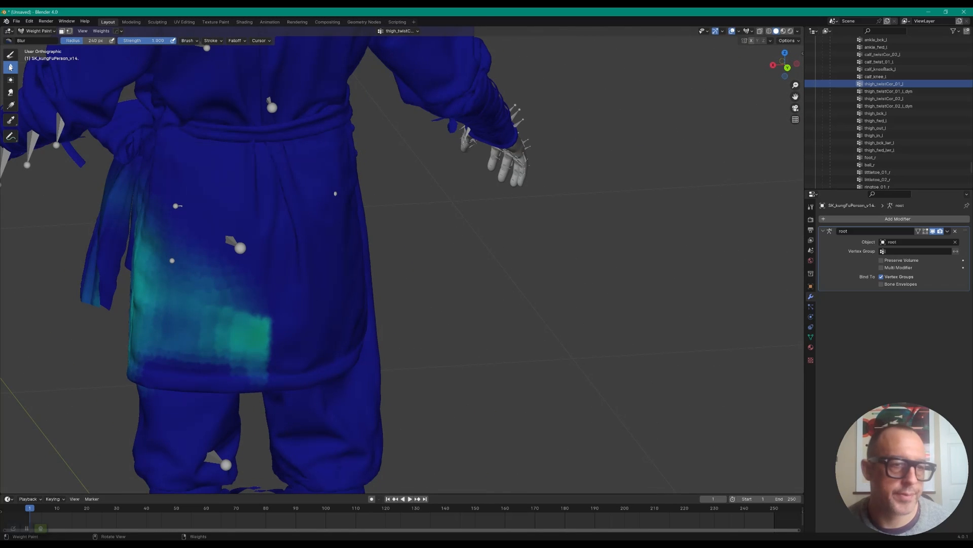
- Average the thigh_twistCor_01_l_dyn weights on the back of the skirt with a 240 px brush at strength 0.400
{"action": "left_click", "coordinate": [889, 91]}
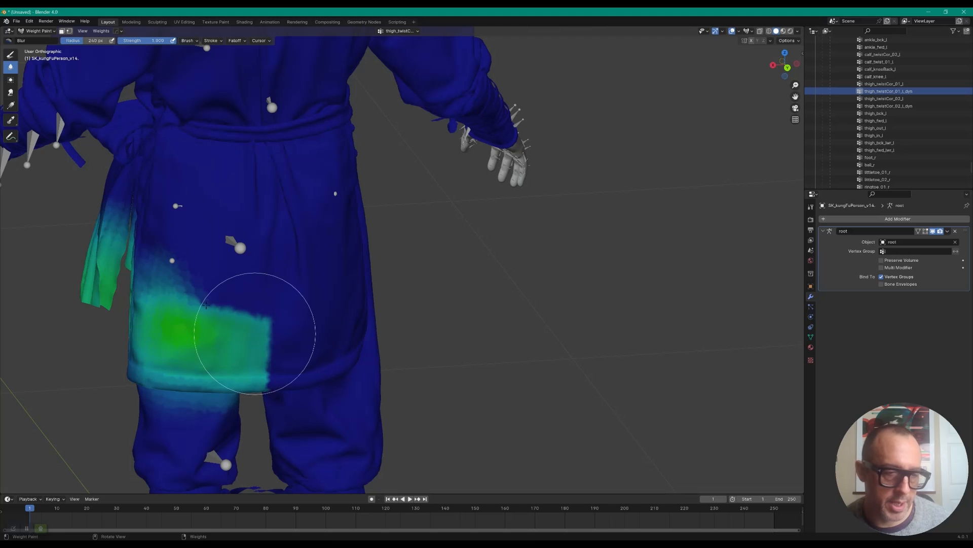
{"action": "left_click", "coordinate": [11, 80]}
{"action": "mouse_move", "coordinate": [260, 351]}
{"action": "left_mouse_down"}
{"action": "mouse_move", "coordinate": [231, 304]}
{"action": "mouse_move", "coordinate": [179, 291]}
{"action": "mouse_move", "coordinate": [247, 333]}
{"action": "left_mouse_up"}
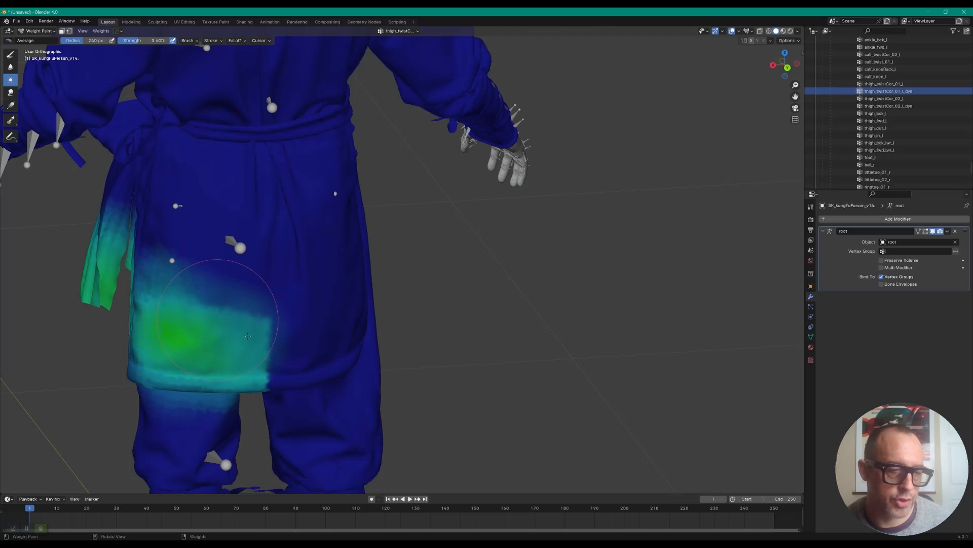
- Sample a weight of 0.474 from the garment and paint it near the lower edge of the back skirt with the Draw brush
{"action": "left_click", "coordinate": [10, 122]}
{"action": "middle_click_drag", "start_coordinate": [65, 138], "coordinate": [110, 255]}
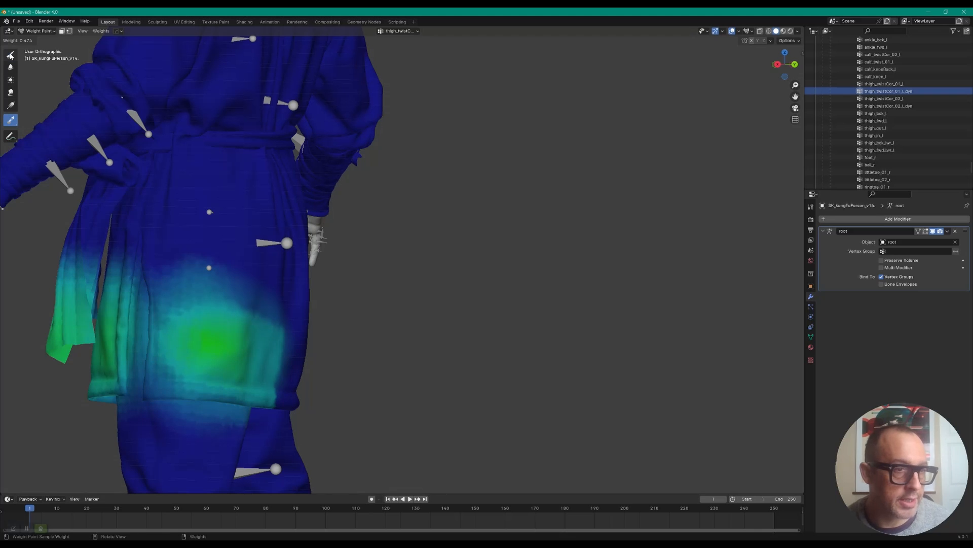
{"action": "left_click", "coordinate": [11, 55]}
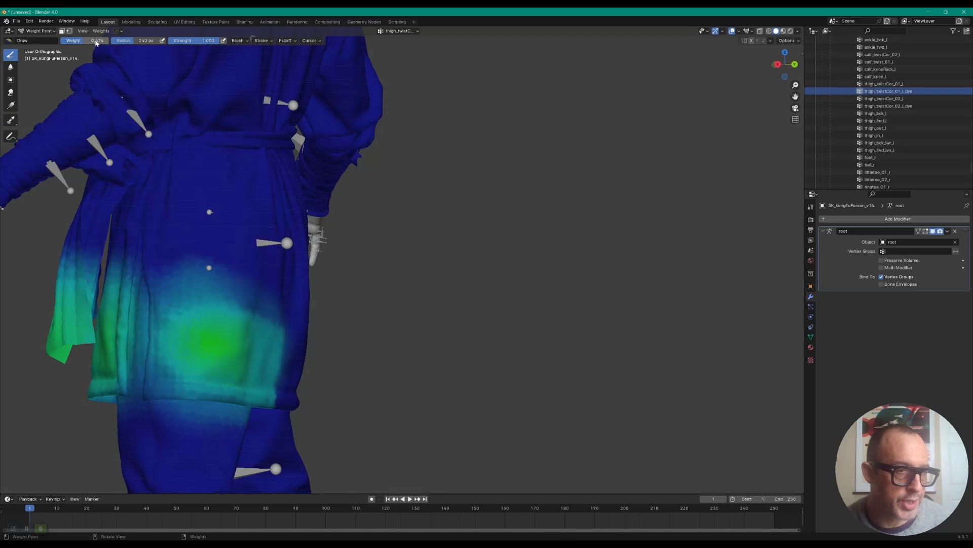
{"action": "left_click_drag", "start_coordinate": [155, 371], "coordinate": [160, 379]}
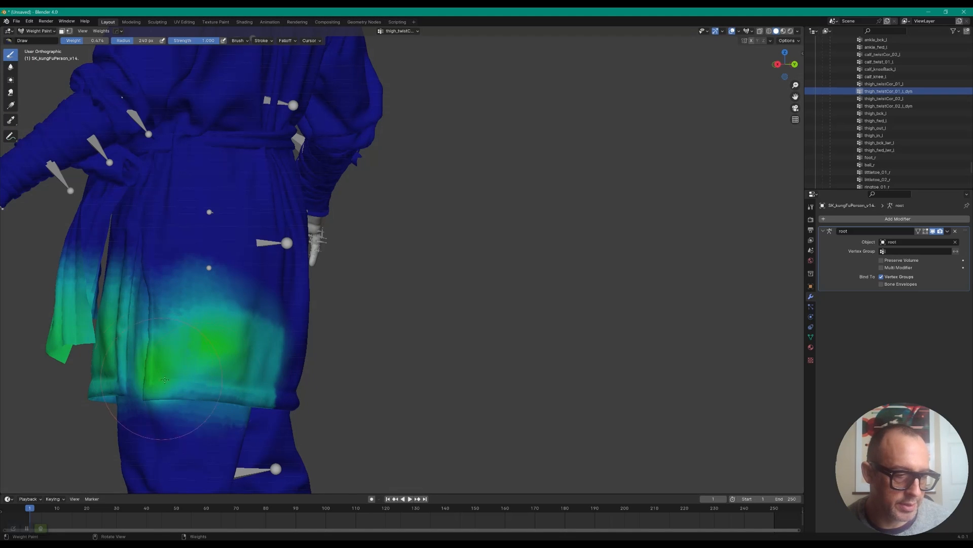
- Blur the thigh_twistCor_01_l_dyn weights around the side and front of the skirt at radius 240 px and strength 1.000
{"action": "middle_click_drag", "start_coordinate": [400, 282], "coordinate": [344, 209]}
{"action": "left_click", "coordinate": [10, 67]}
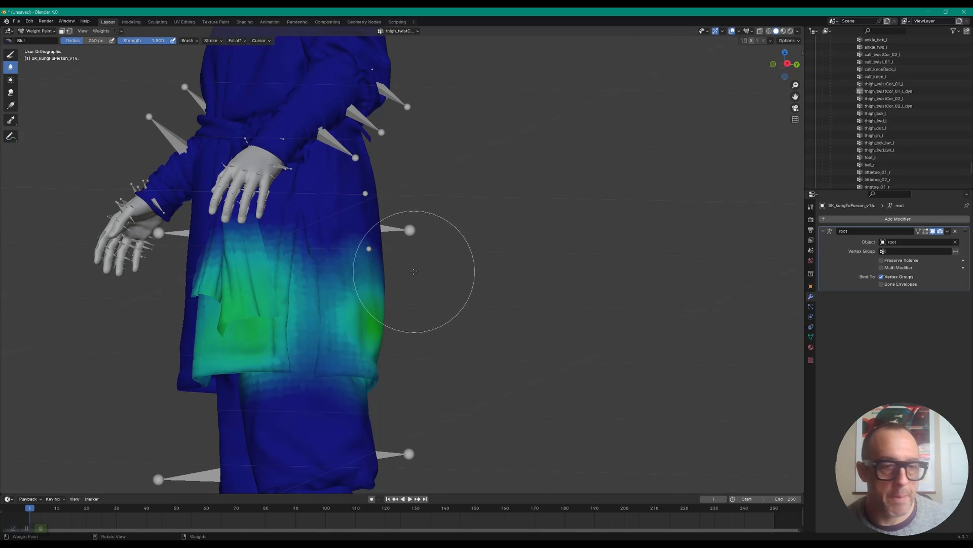
{"action": "mouse_move", "coordinate": [329, 301]}
{"action": "left_mouse_down"}
{"action": "mouse_move", "coordinate": [302, 296]}
{"action": "mouse_move", "coordinate": [305, 320]}
{"action": "mouse_move", "coordinate": [270, 365]}
{"action": "mouse_move", "coordinate": [278, 395]}
{"action": "mouse_move", "coordinate": [330, 380]}
{"action": "mouse_move", "coordinate": [334, 335]}
{"action": "mouse_move", "coordinate": [233, 259]}
{"action": "mouse_move", "coordinate": [213, 268]}
{"action": "mouse_move", "coordinate": [277, 283]}
{"action": "left_mouse_up"}
{"action": "middle_click_drag", "start_coordinate": [278, 282], "coordinate": [340, 282]}
{"action": "mouse_move", "coordinate": [551, 318]}
{"action": "left_mouse_down"}
{"action": "mouse_move", "coordinate": [548, 349]}
{"action": "mouse_move", "coordinate": [609, 296]}
{"action": "left_mouse_up"}
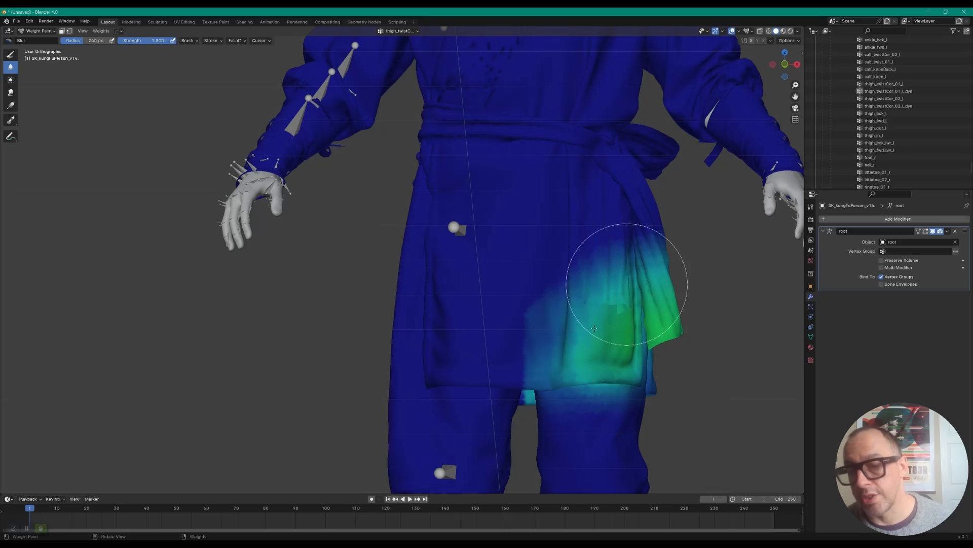
{"action": "middle_click_drag", "start_coordinate": [618, 287], "coordinate": [600, 297]}
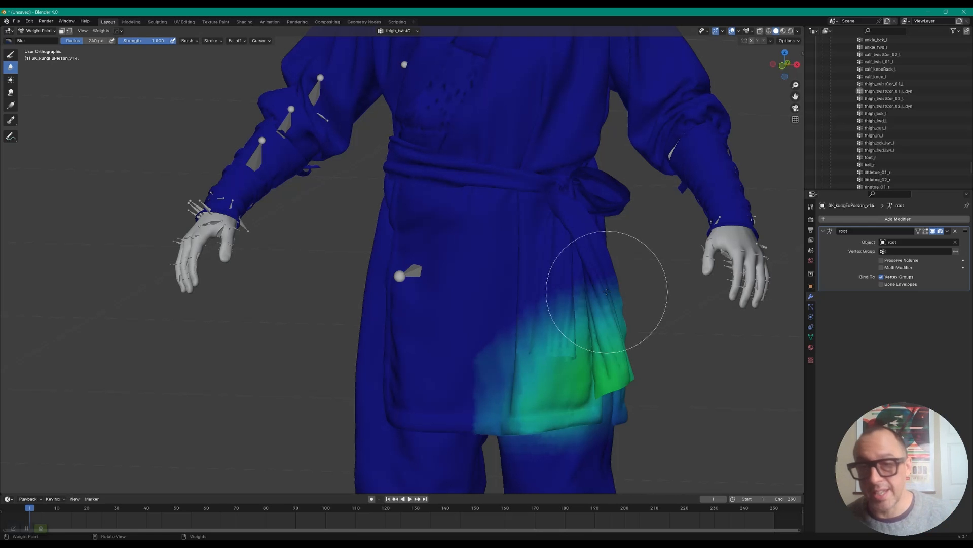
{"action": "scroll", "coordinate": [607, 292], "scroll_direction": "down", "scroll_amount": 1}
{"action": "middle_click_drag", "start_coordinate": [607, 291], "coordinate": [563, 284]}
- Paint the stray lowerarm_twist_02_l weights off the belt knot with the Draw brush at weight 0.000 and radius 240 px
{"action": "scroll", "coordinate": [844, 150], "scroll_direction": "up", "scroll_amount": 10}
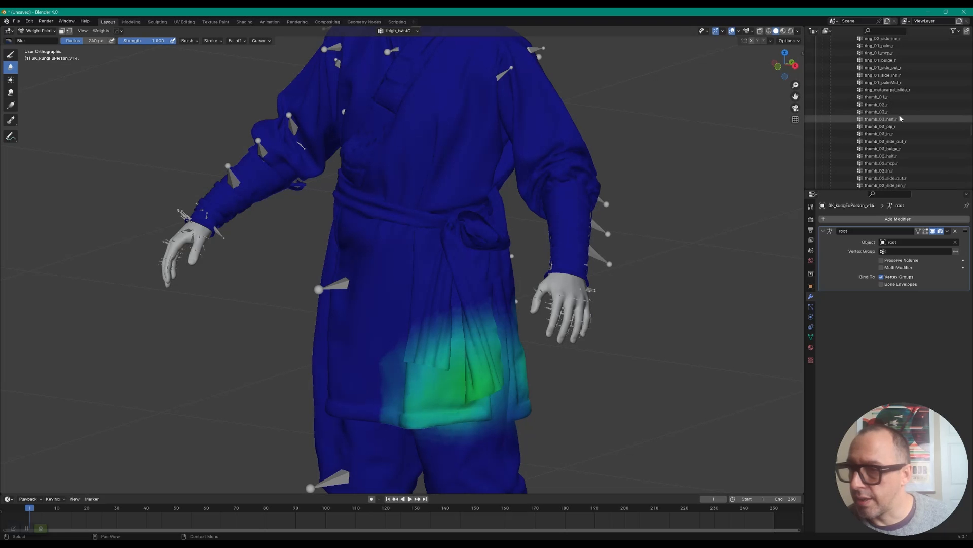
{"action": "left_click", "coordinate": [885, 118]}
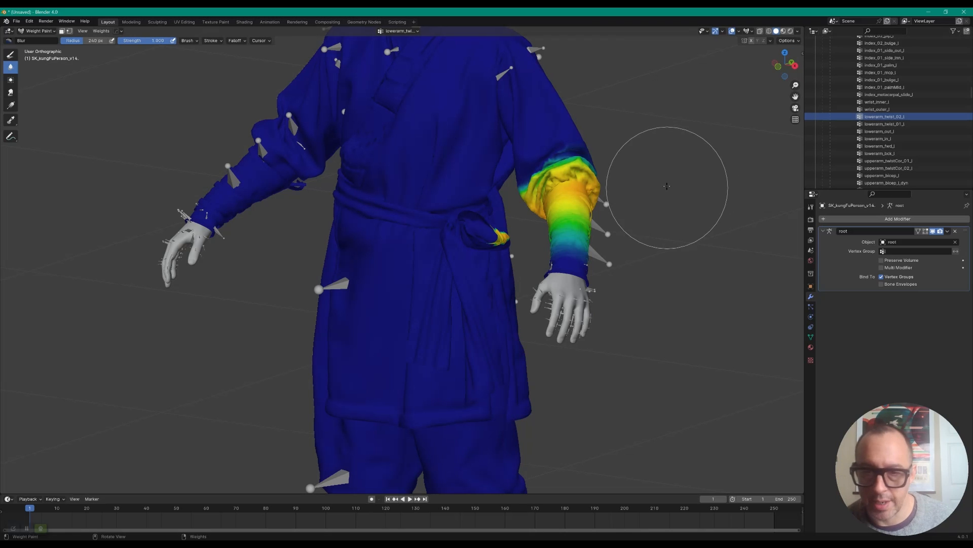
{"action": "scroll", "coordinate": [652, 185], "scroll_direction": "up", "scroll_amount": 4}
{"action": "scroll", "coordinate": [575, 234], "scroll_direction": "down", "scroll_amount": 2}
{"action": "middle_click_drag", "start_coordinate": [576, 218], "coordinate": [456, 294]}
{"action": "mouse_move", "coordinate": [504, 211]}
{"action": "middle_mouse_down"}
{"action": "mouse_move", "coordinate": [567, 218]}
{"action": "mouse_move", "coordinate": [563, 238]}
{"action": "mouse_move", "coordinate": [543, 217]}
{"action": "middle_mouse_up"}
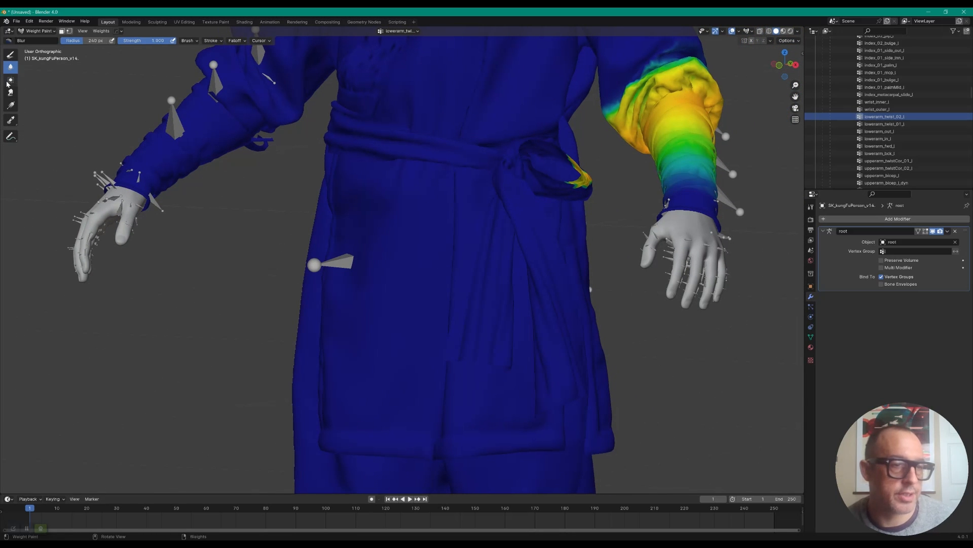
{"action": "left_click", "coordinate": [10, 54]}
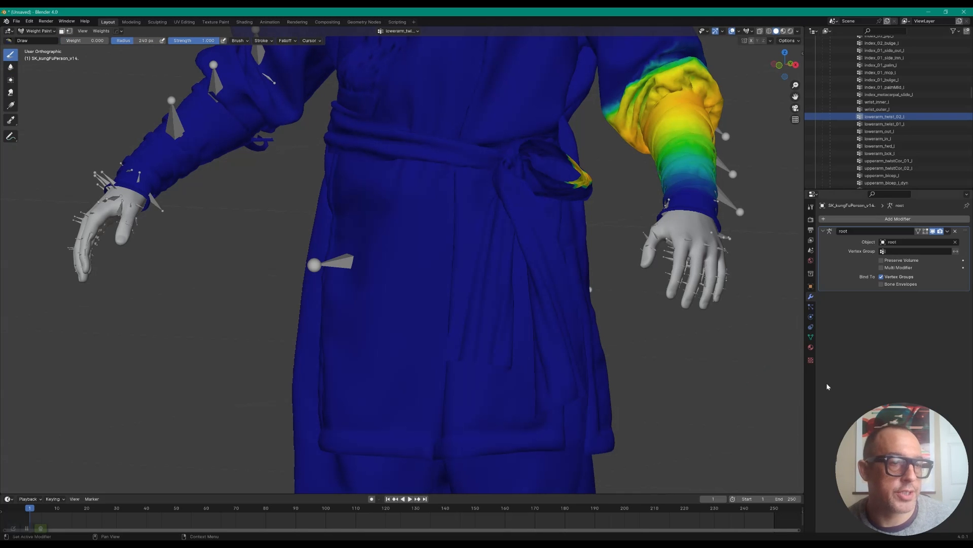
{"action": "middle_click_drag", "start_coordinate": [582, 174], "coordinate": [398, 299]}
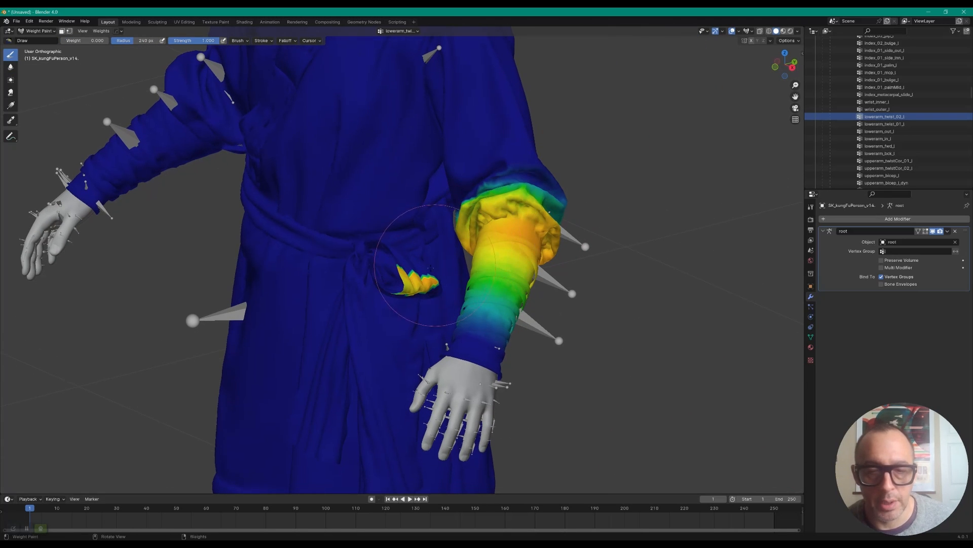
{"action": "left_click_drag", "start_coordinate": [412, 281], "coordinate": [434, 281]}
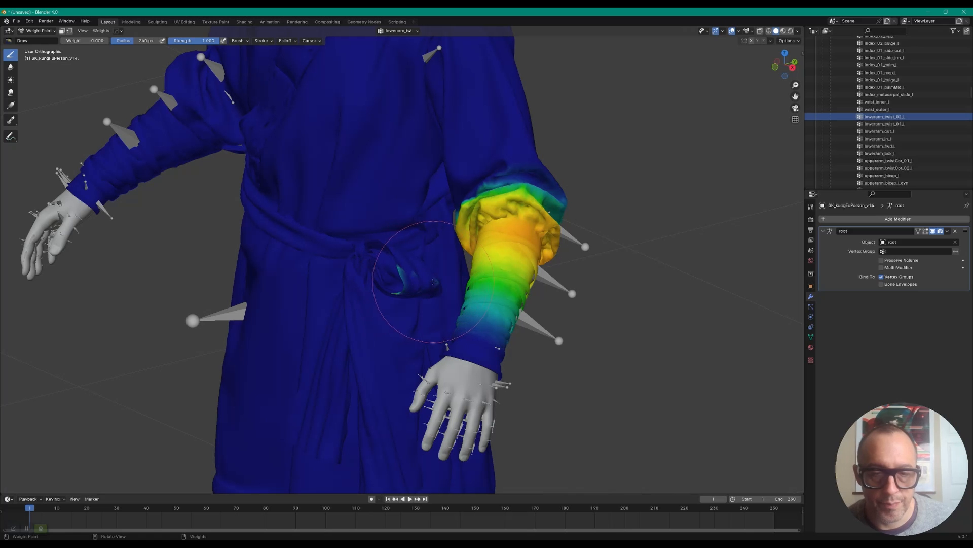
{"action": "middle_click_drag", "start_coordinate": [392, 283], "coordinate": [776, 259]}
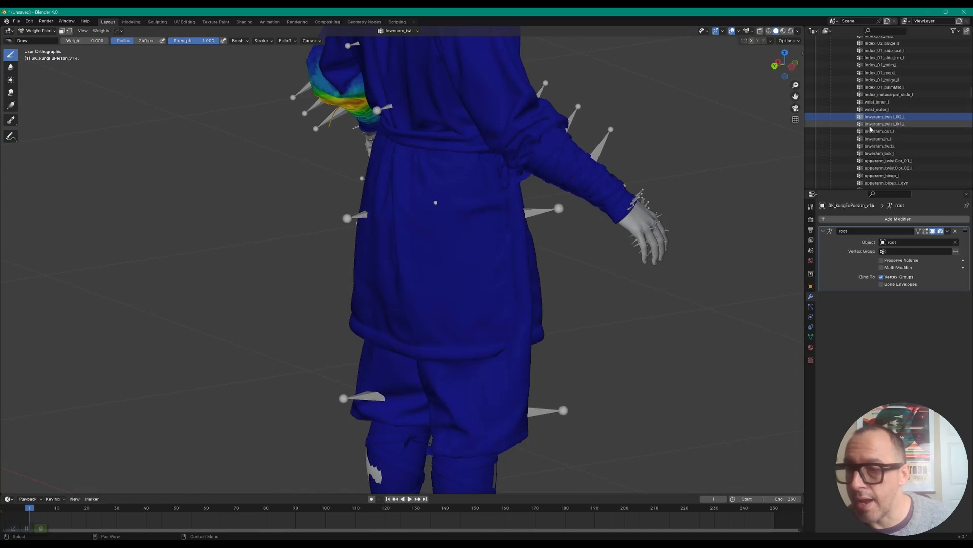
- Examine the garment's lowerarm_twist_01_l, lowerarm_out_l and lowerarm_in_l weights for stray influence
{"action": "left_click", "coordinate": [869, 124]}
{"action": "middle_click_drag", "start_coordinate": [583, 195], "coordinate": [626, 236]}
{"action": "middle_click_drag", "start_coordinate": [452, 253], "coordinate": [423, 265]}
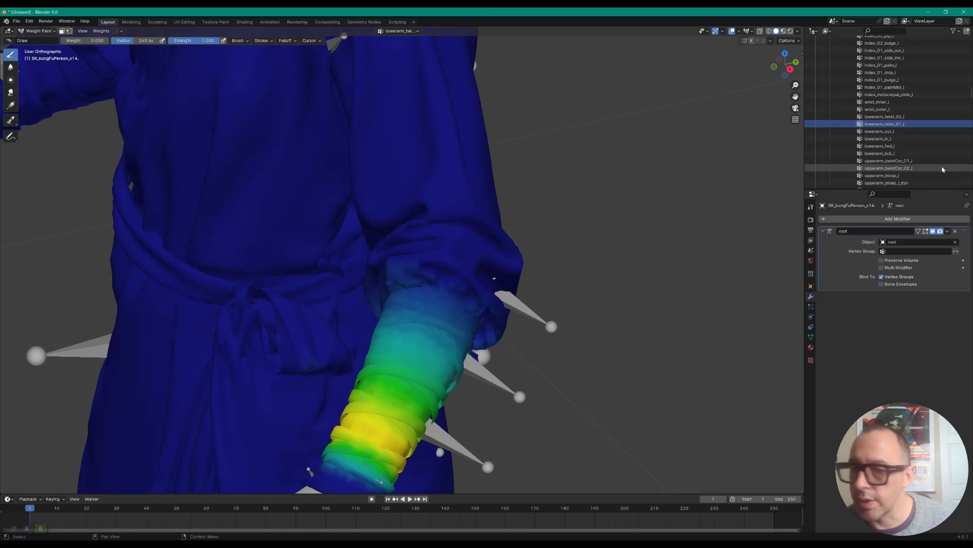
{"action": "left_click", "coordinate": [880, 131]}
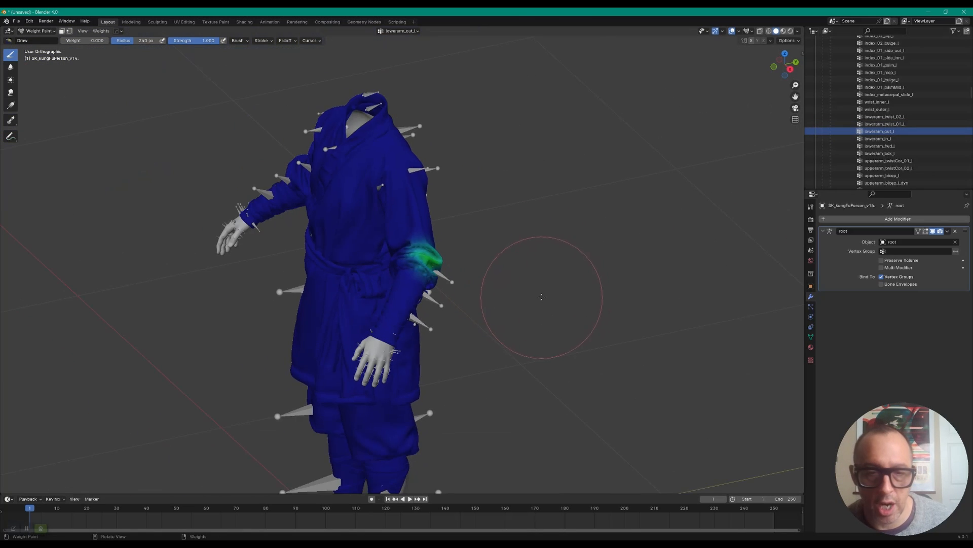
{"action": "middle_click_drag", "start_coordinate": [529, 233], "coordinate": [614, 256]}
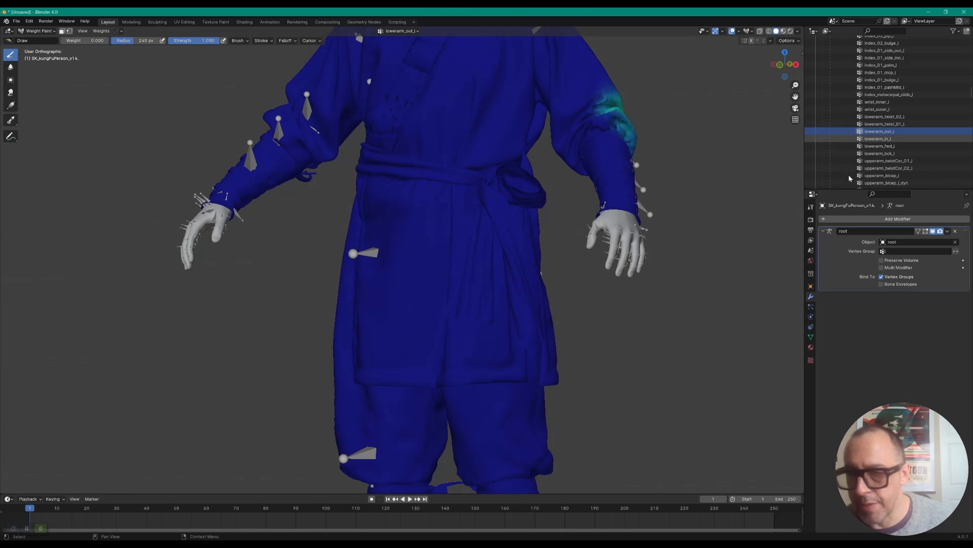
{"action": "left_click", "coordinate": [878, 138]}
{"action": "scroll", "coordinate": [724, 209], "scroll_direction": "down", "scroll_amount": 5}
{"action": "scroll", "coordinate": [900, 151], "scroll_direction": "up", "scroll_amount": 3}
- Return the garment to Object Mode and collapse its vertex group list
{"action": "key", "text": "ctrl+Tab"}
{"action": "scroll", "coordinate": [627, 189], "scroll_direction": "down", "scroll_amount": 4}
{"action": "scroll", "coordinate": [627, 189], "scroll_direction": "up", "scroll_amount": 4}
{"action": "scroll", "coordinate": [846, 134], "scroll_direction": "up", "scroll_amount": 8}
{"action": "scroll", "coordinate": [878, 99], "scroll_direction": "up", "scroll_amount": 15}
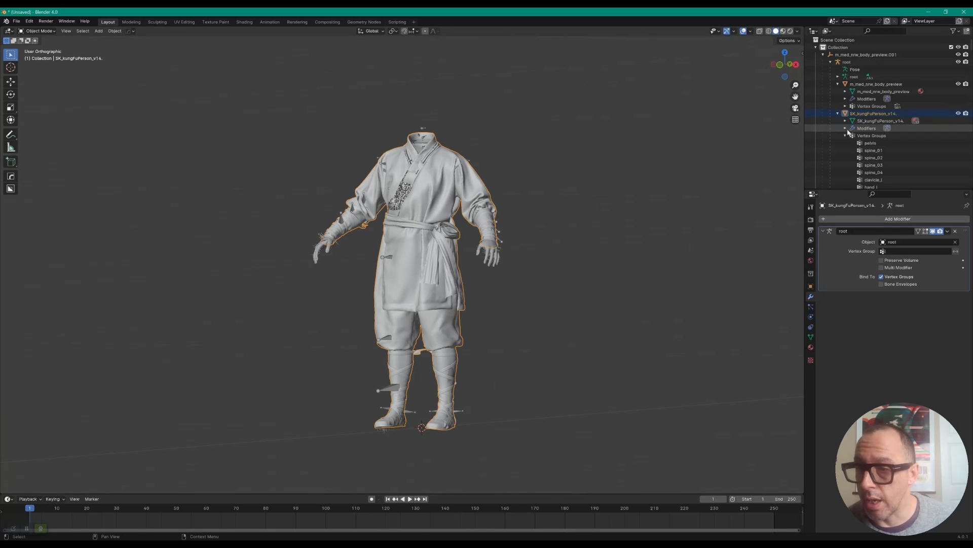
{"action": "left_click", "coordinate": [846, 135]}
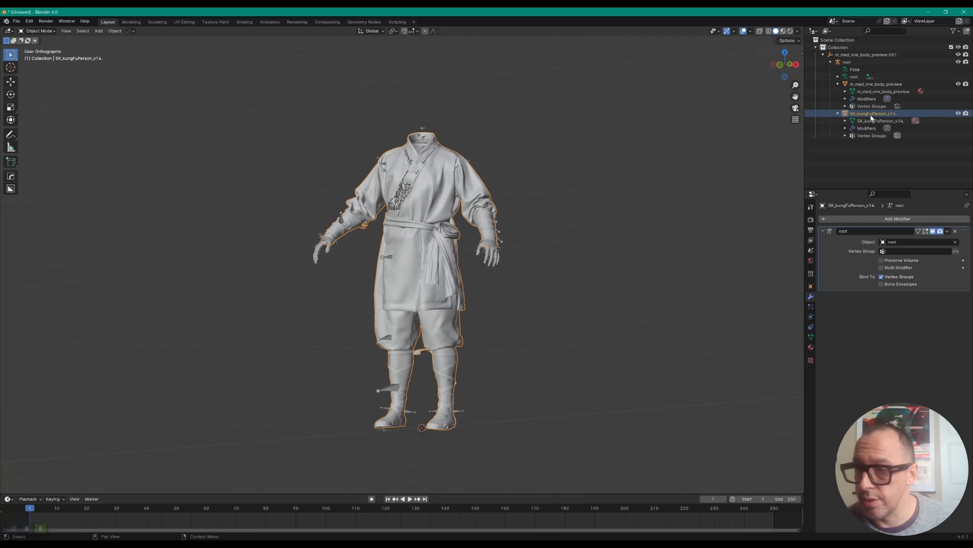
- Put the root armature in Pose Mode and select the spine_01 bone under the pelvis
{"action": "left_click", "coordinate": [856, 77]}
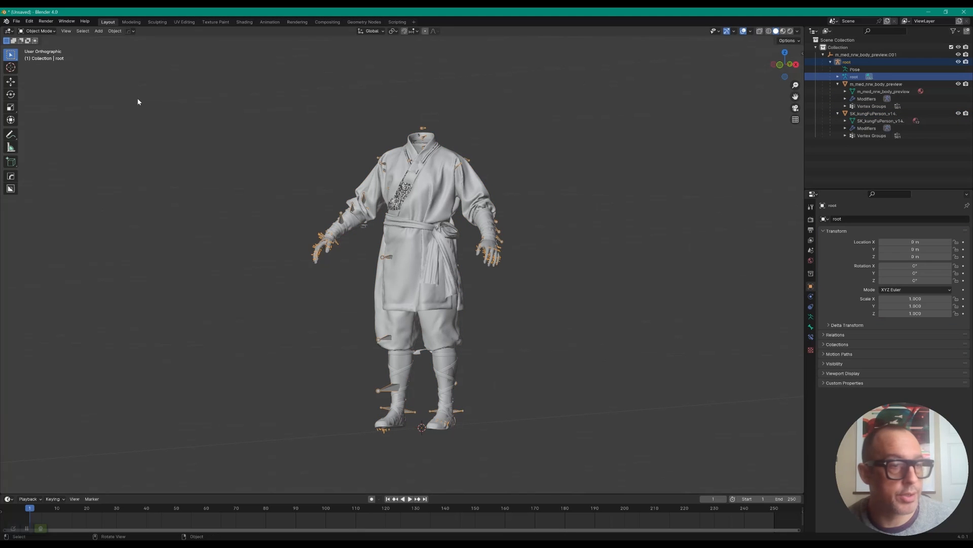
{"action": "left_click", "coordinate": [45, 31]}
{"action": "left_click", "coordinate": [39, 56]}
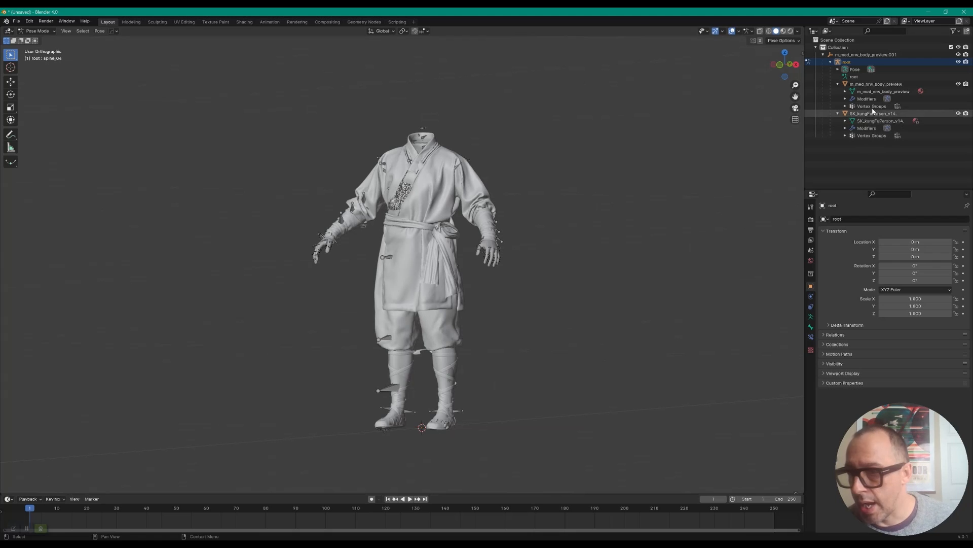
{"action": "left_click", "coordinate": [838, 69]}
{"action": "left_click", "coordinate": [845, 77]}
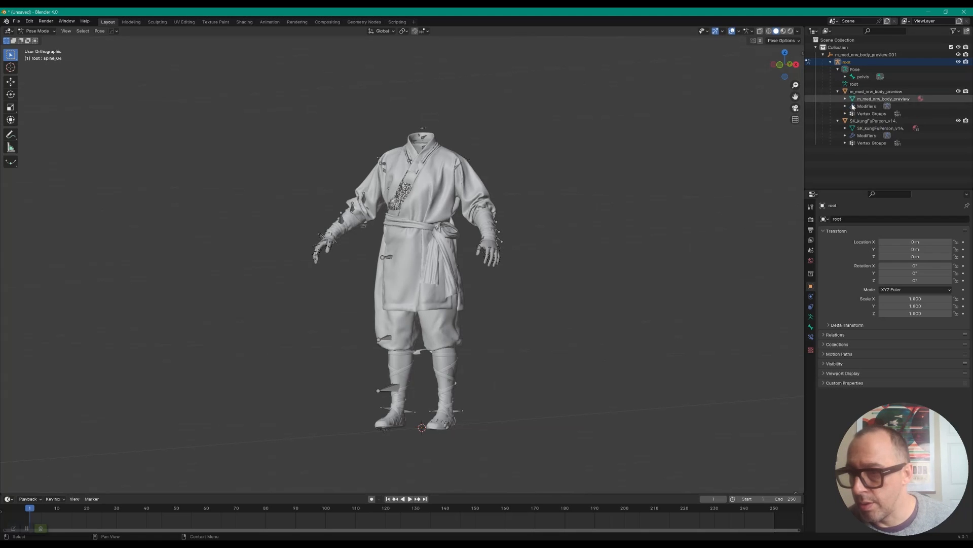
{"action": "left_click", "coordinate": [878, 85]}
- Try rotating the spine_01 bone to test the garment's deformation, and undo the rotation
{"action": "key", "text": "r"}
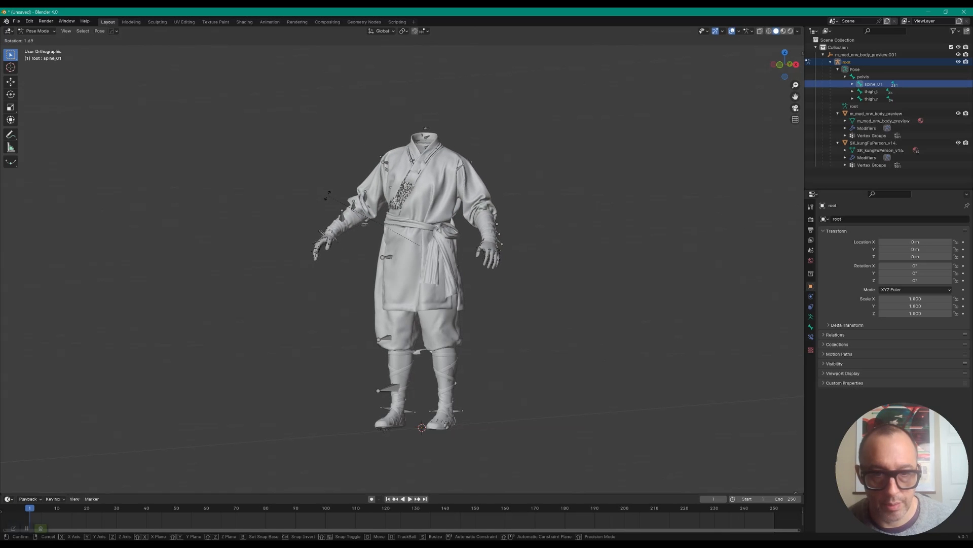
{"action": "left_click", "coordinate": [406, 235]}
{"action": "scroll", "coordinate": [422, 229], "scroll_direction": "up", "scroll_amount": 4}
{"action": "key", "text": "ctrl+z"}
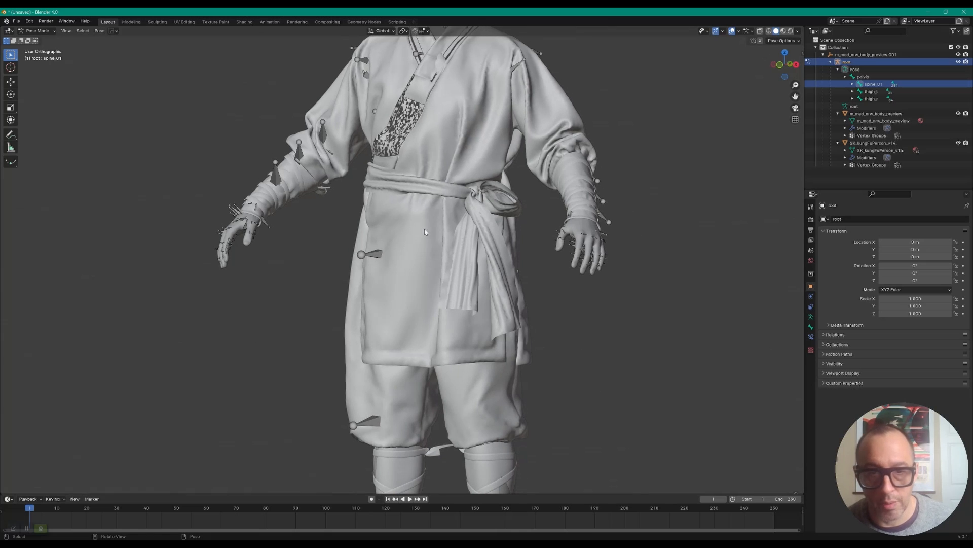
{"action": "scroll", "coordinate": [424, 229], "scroll_direction": "up", "scroll_amount": 3}
{"action": "middle_click_drag", "start_coordinate": [424, 230], "coordinate": [492, 221]}
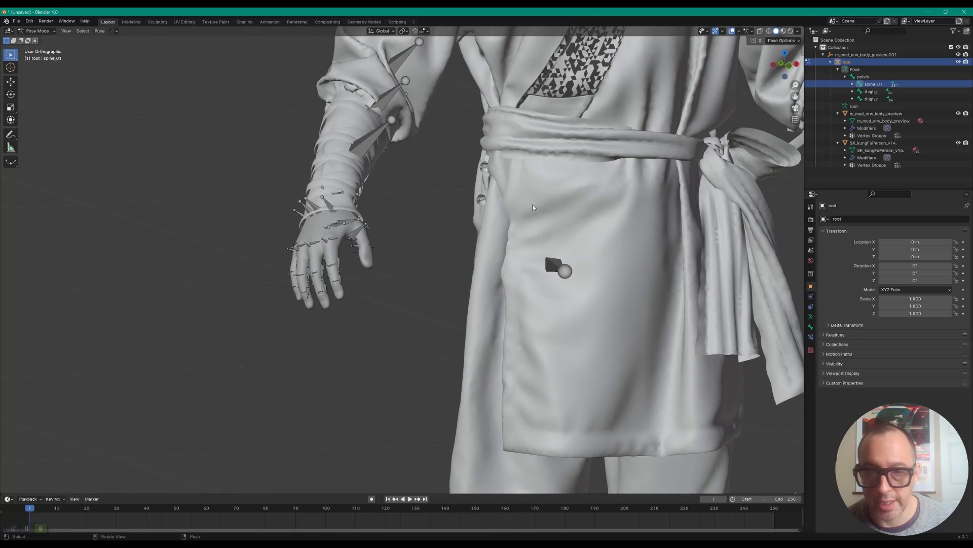
{"action": "scroll", "coordinate": [515, 206], "scroll_direction": "down", "scroll_amount": 10}
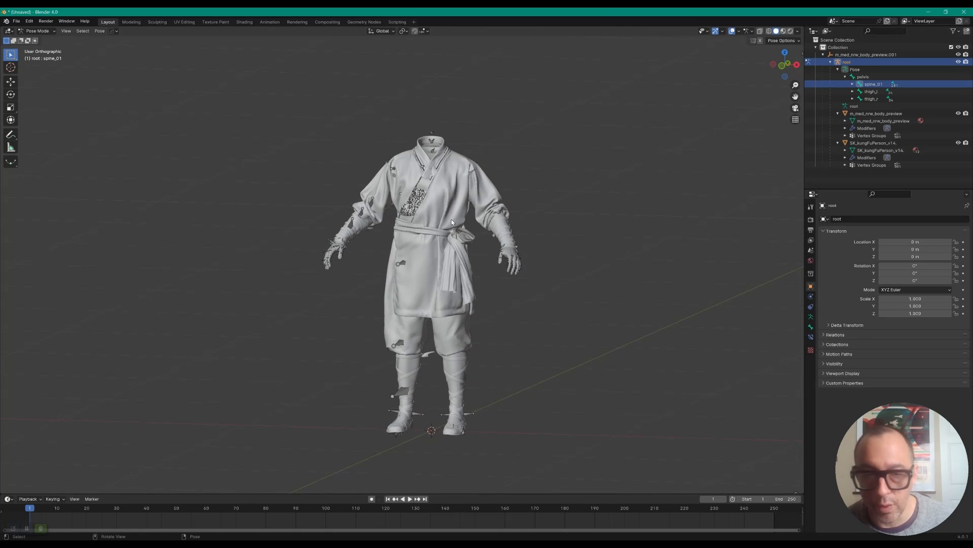
{"action": "scroll", "coordinate": [453, 219], "scroll_direction": "down", "scroll_amount": 2}
{"action": "scroll", "coordinate": [444, 226], "scroll_direction": "up", "scroll_amount": 3}
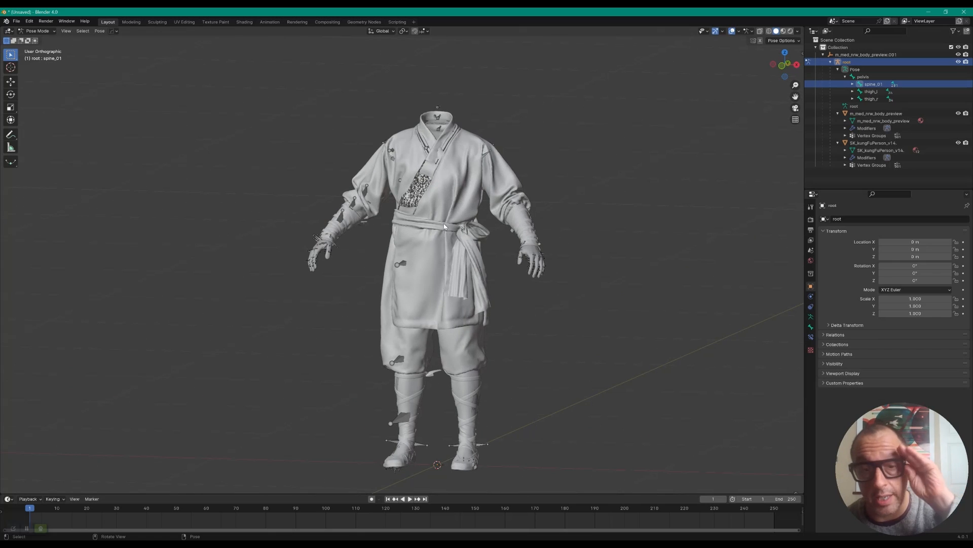
- Switch to Unreal Editor and run the orange-robed monk around the level to watch how the clothing moves
{"action": "key", "text": "alt+Tab"}
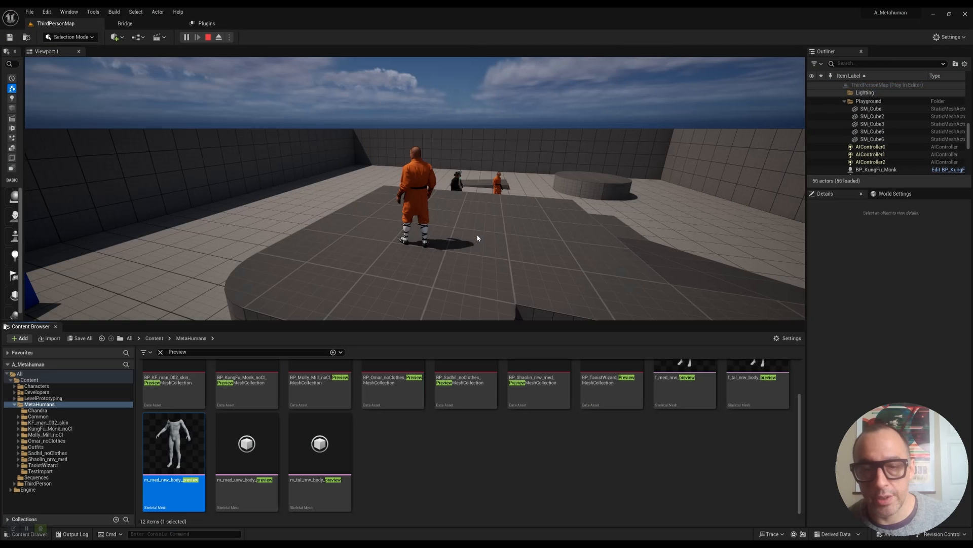
{"action": "key", "text": "w"}
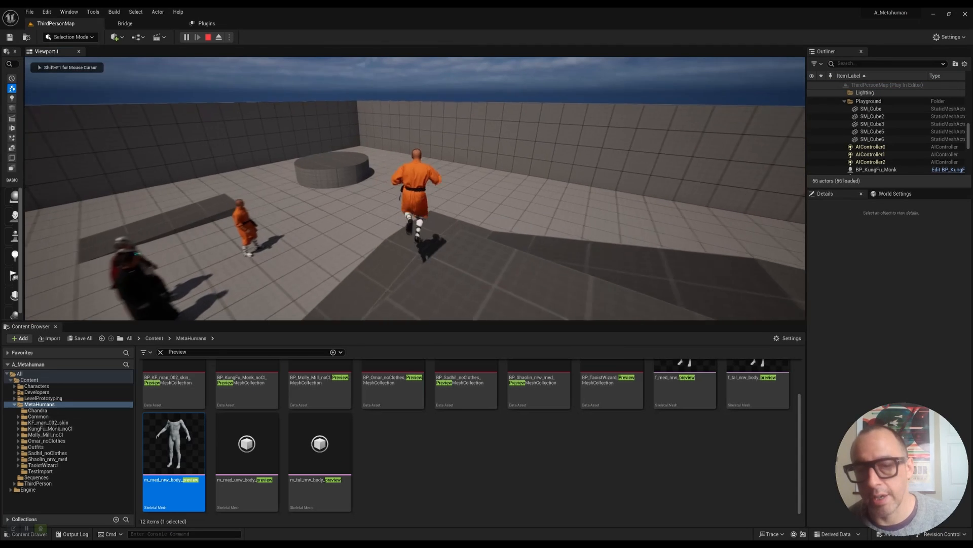
{"action": "key", "text": "space"}
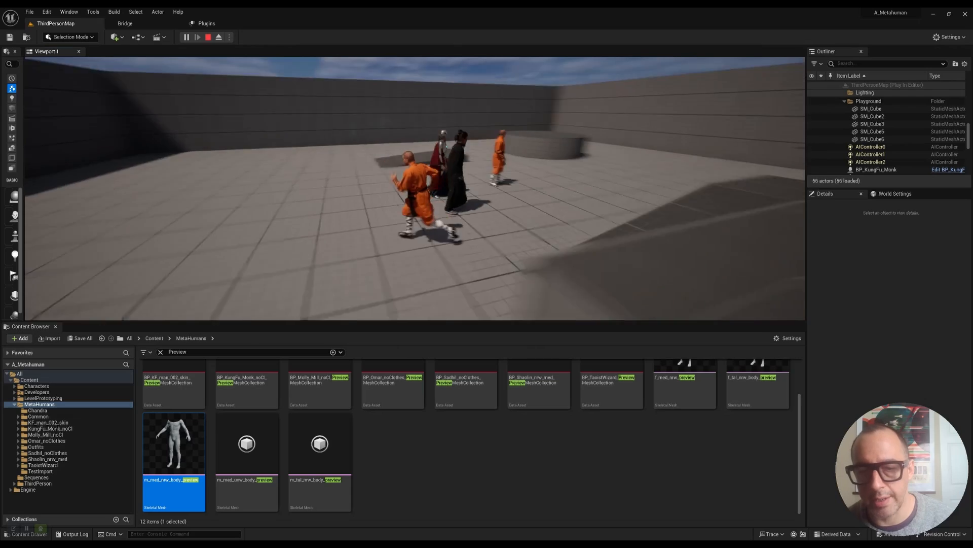
{"action": "key", "text": "w"}
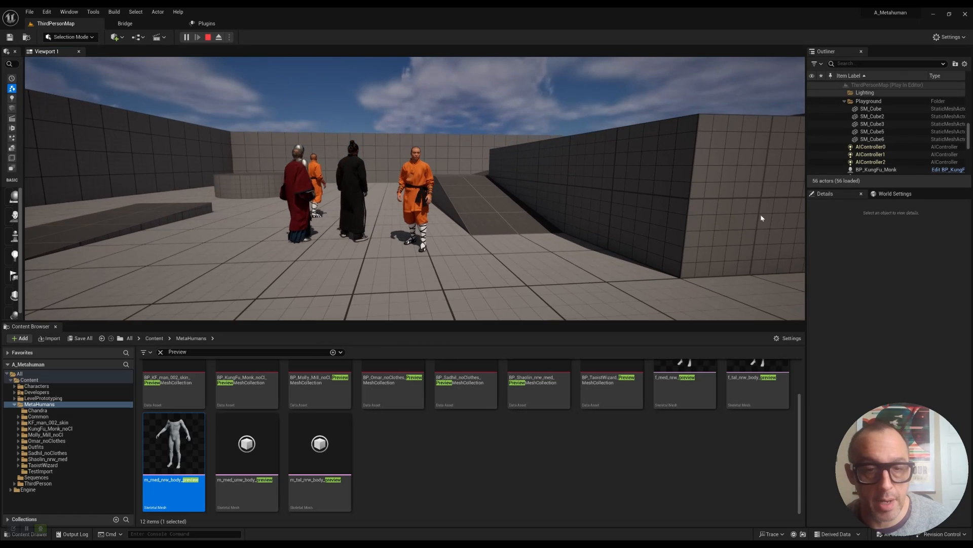
- Stop the play session and examine the clothed characters in the level viewport
{"action": "key", "text": "Escape"}
{"action": "left_click", "coordinate": [696, 167]}
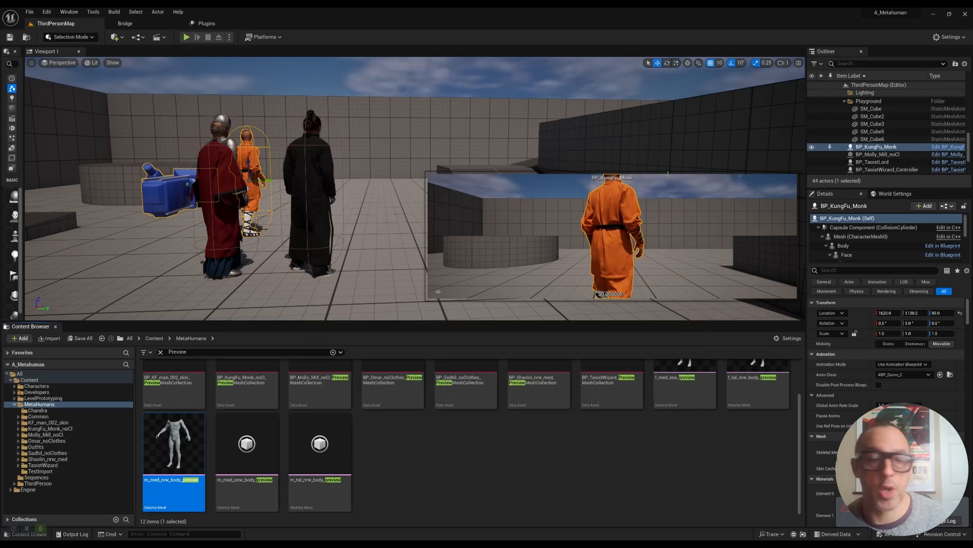
{"action": "key", "text": "w"}
{"action": "right_click_drag", "start_coordinate": [520, 198], "coordinate": [360, 188]}
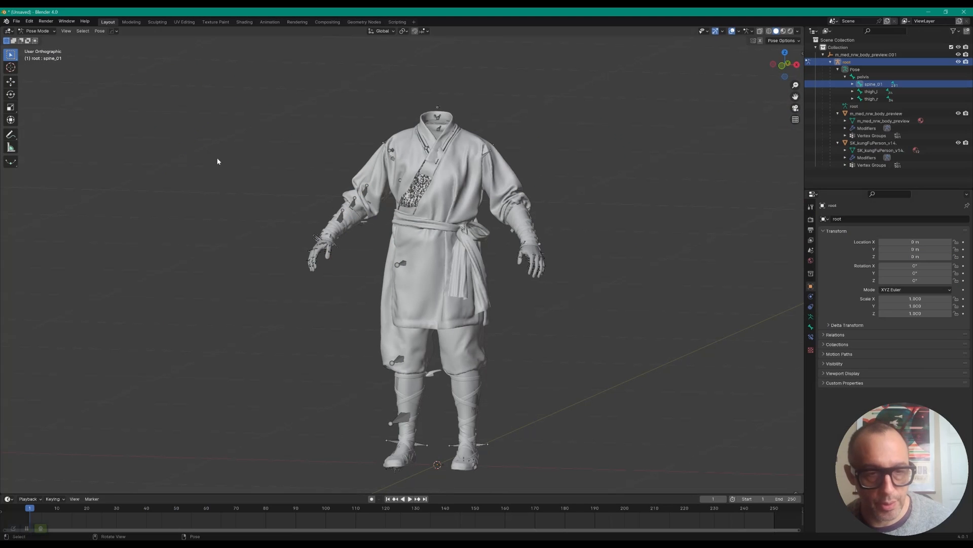
- Return to Blender, select the m_med_nrw_body_preview body mesh and hide the SK_kungFuPerson_v14 garment
{"action": "left_click", "coordinate": [838, 114]}
{"action": "left_click", "coordinate": [838, 121]}
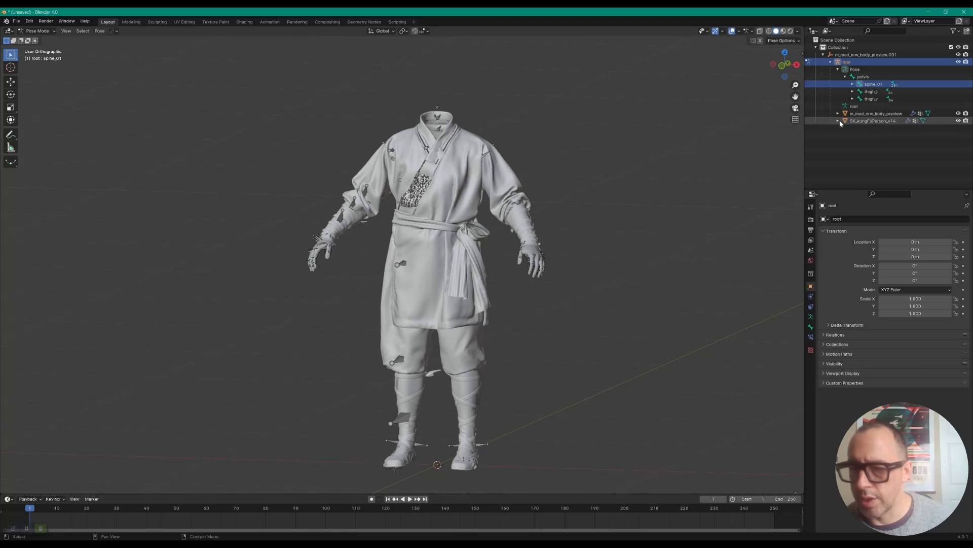
{"action": "left_click", "coordinate": [865, 113]}
{"action": "scroll", "coordinate": [628, 205], "scroll_direction": "down", "scroll_amount": 3}
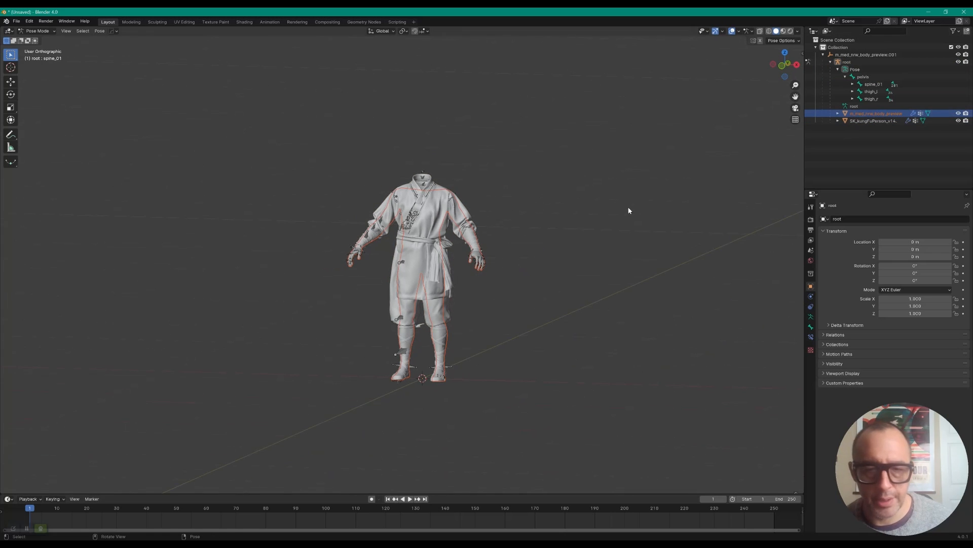
{"action": "middle_click_drag", "start_coordinate": [600, 223], "coordinate": [528, 200]}
{"action": "scroll", "coordinate": [528, 200], "scroll_direction": "up", "scroll_amount": 4}
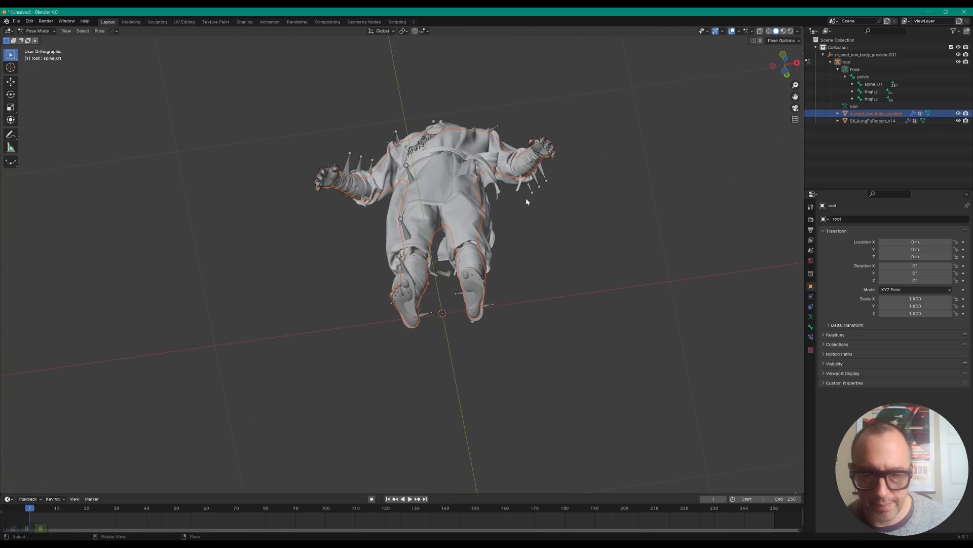
{"action": "middle_click_drag", "start_coordinate": [609, 238], "coordinate": [657, 324]}
{"action": "scroll", "coordinate": [657, 324], "scroll_direction": "down", "scroll_amount": 4}
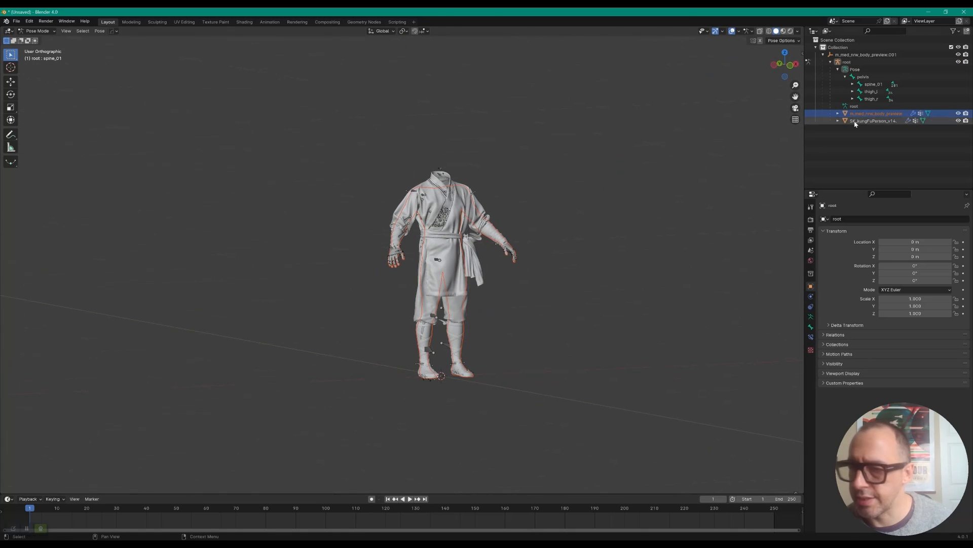
{"action": "left_click", "coordinate": [958, 120]}
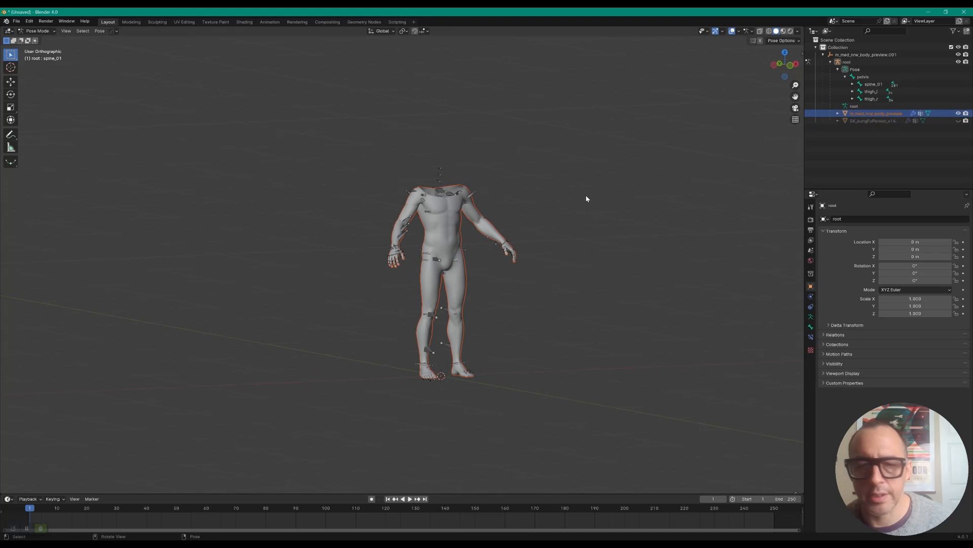
{"action": "middle_click_drag", "start_coordinate": [592, 196], "coordinate": [551, 197]}
- Leave Pose Mode and put the m_med_nrw_body_preview body mesh into Edit Mode
{"action": "left_click", "coordinate": [20, 32]}
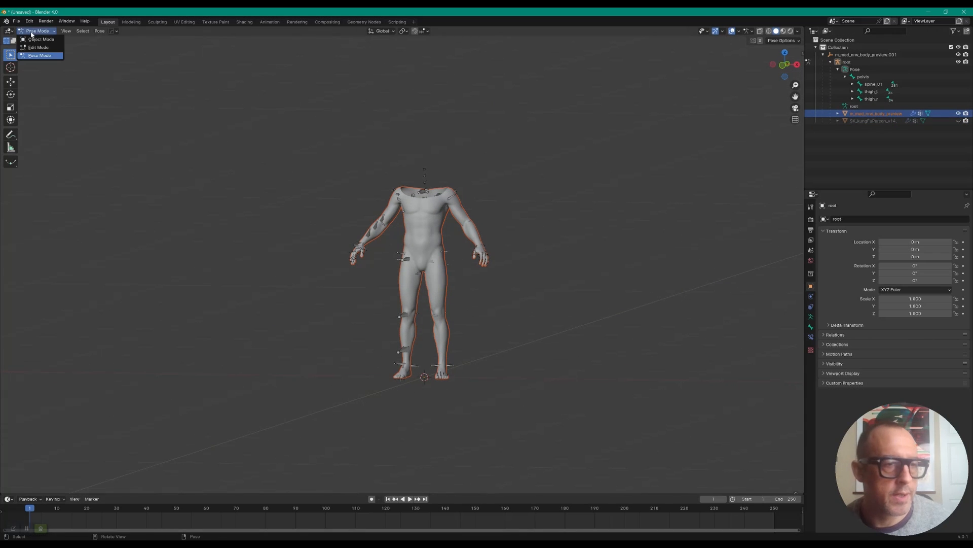
{"action": "left_click", "coordinate": [40, 39]}
{"action": "left_click", "coordinate": [37, 31]}
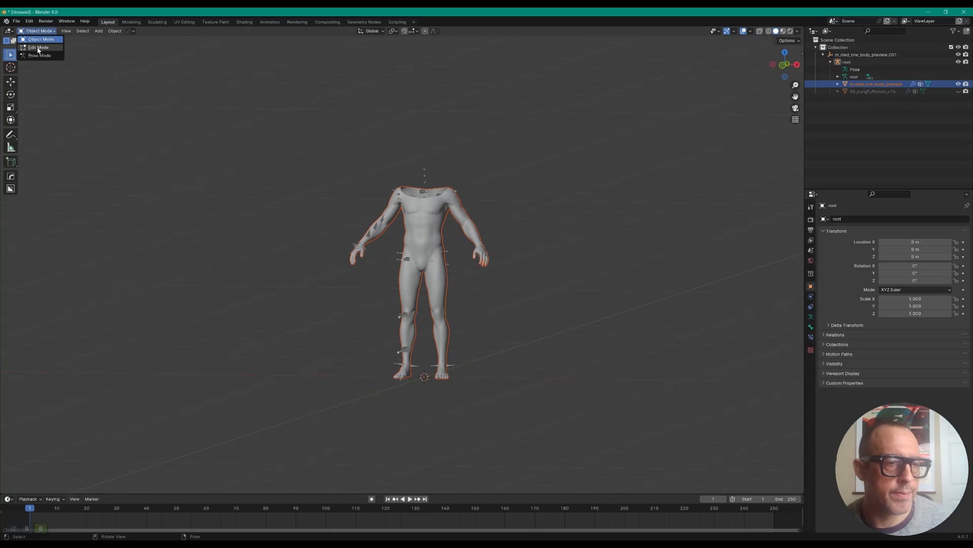
{"action": "left_click", "coordinate": [38, 48]}
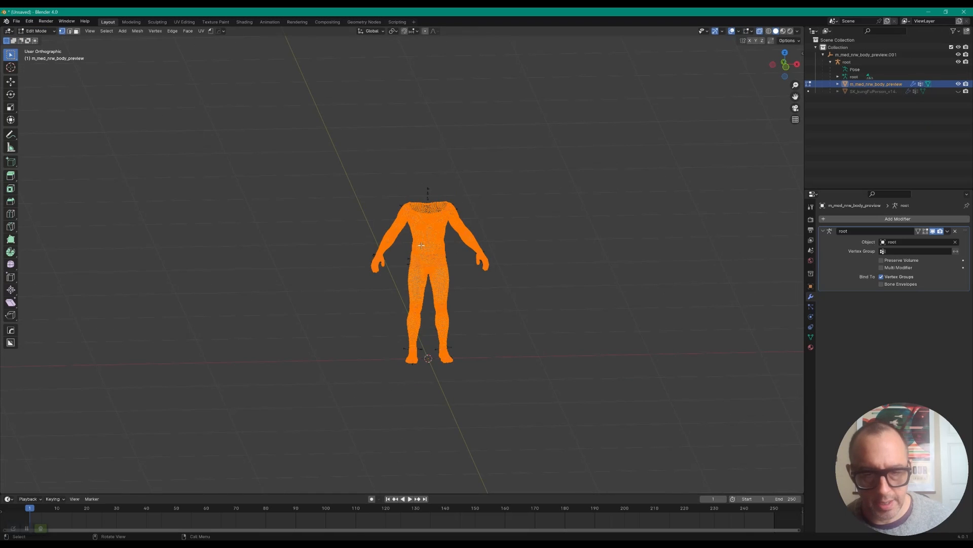
- Select the body's legs from the front, grow the selection over the torso, delete those vertices leaving only the arms, and return to Object Mode
{"action": "middle_click_drag", "start_coordinate": [430, 235], "coordinate": [421, 236]}
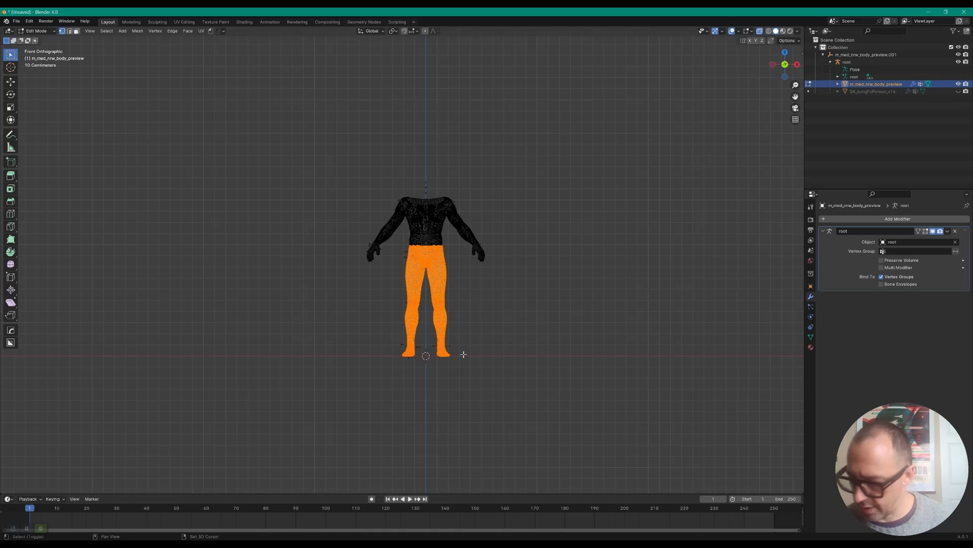
{"action": "key", "text": "KP_5"}
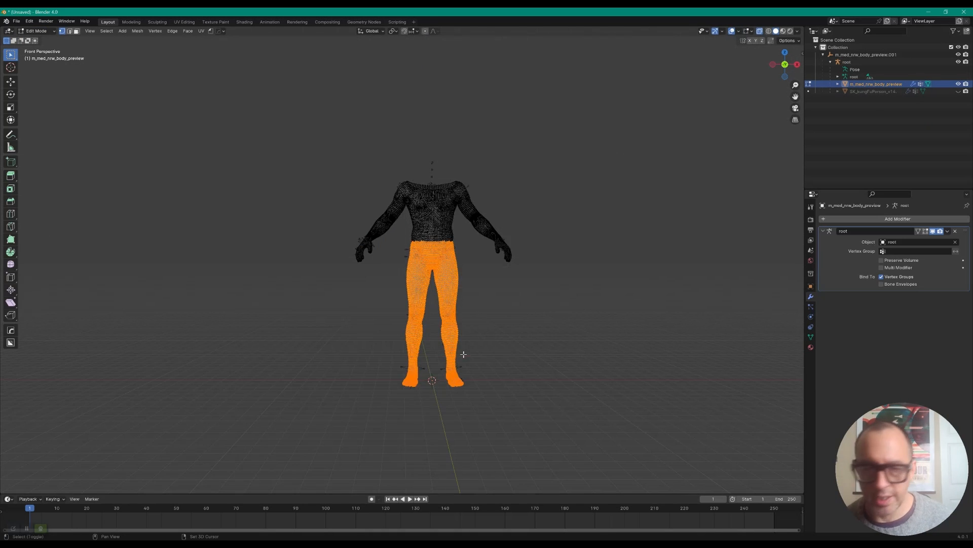
{"action": "scroll", "coordinate": [463, 354], "scroll_direction": "up", "scroll_amount": 4}
{"action": "scroll", "coordinate": [448, 265], "scroll_direction": "down", "scroll_amount": 6}
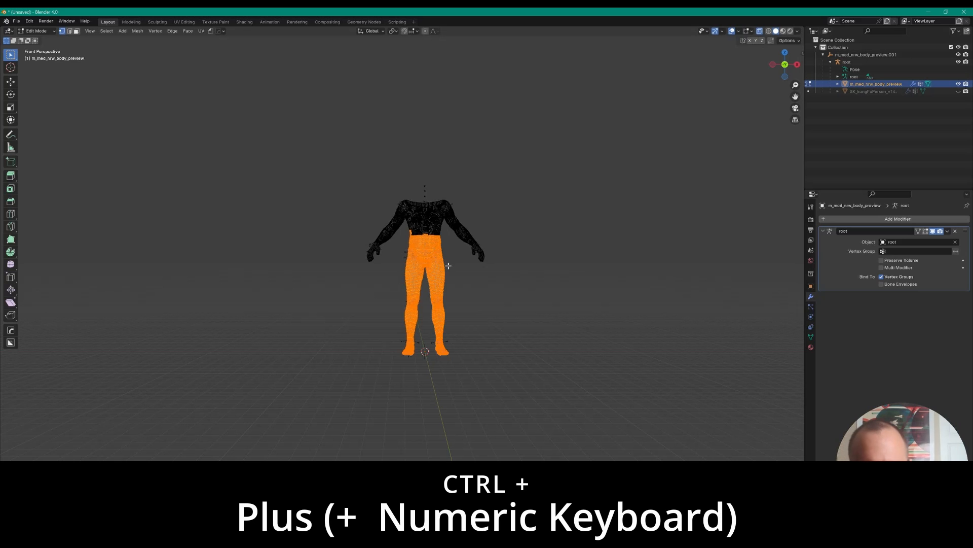
{"action": "key", "text": "ctrl+KP_Add"}
{"action": "key", "text": "ctrl+KP_Add"}
{"action": "key", "text": "ctrl+KP_Add"}
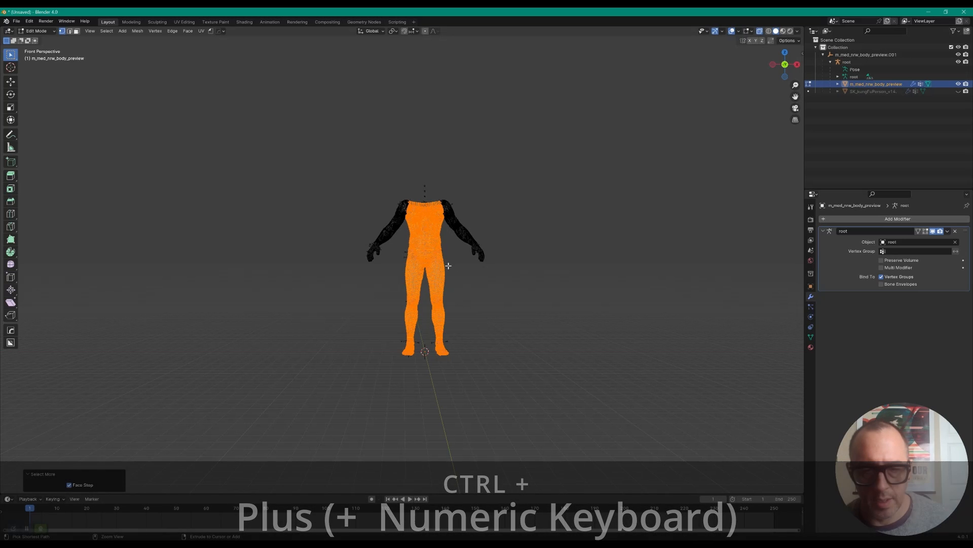
{"action": "key", "text": "x"}
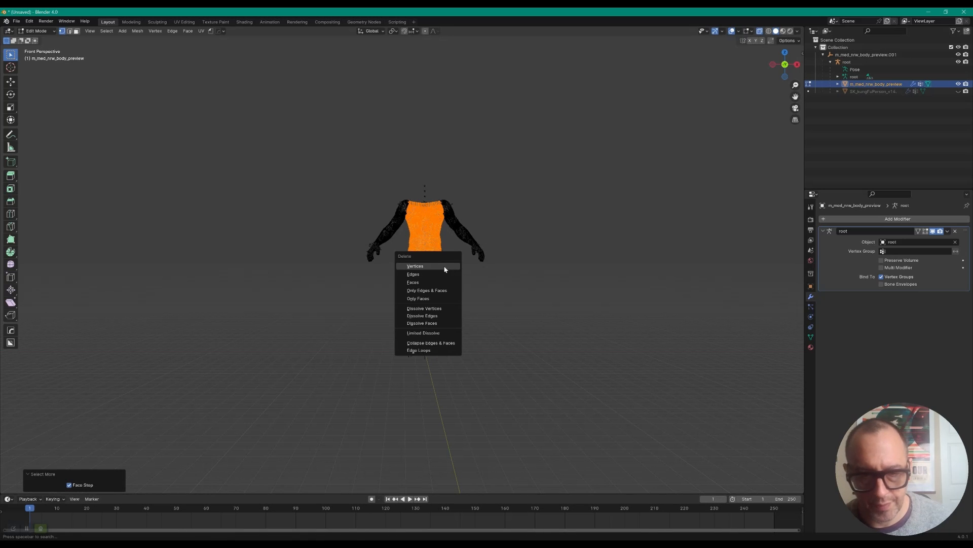
{"action": "left_click", "coordinate": [445, 269]}
{"action": "middle_click_drag", "start_coordinate": [445, 269], "coordinate": [442, 238]}
{"action": "key", "text": "Tab"}
- Unhide the SK_kungFuPerson_v14 garment and check how the remaining arms sit inside its sleeves
{"action": "left_click", "coordinate": [874, 91]}
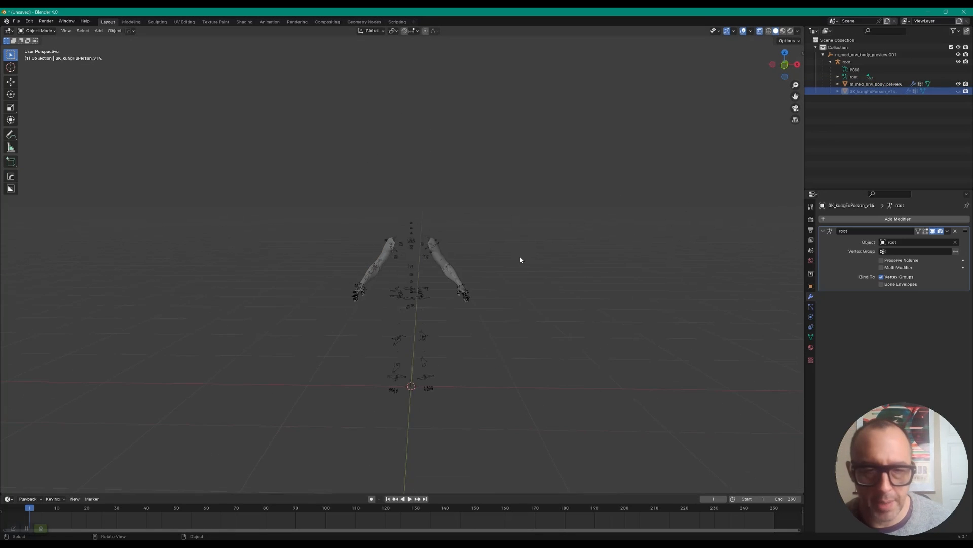
{"action": "scroll", "coordinate": [520, 260], "scroll_direction": "up", "scroll_amount": 4}
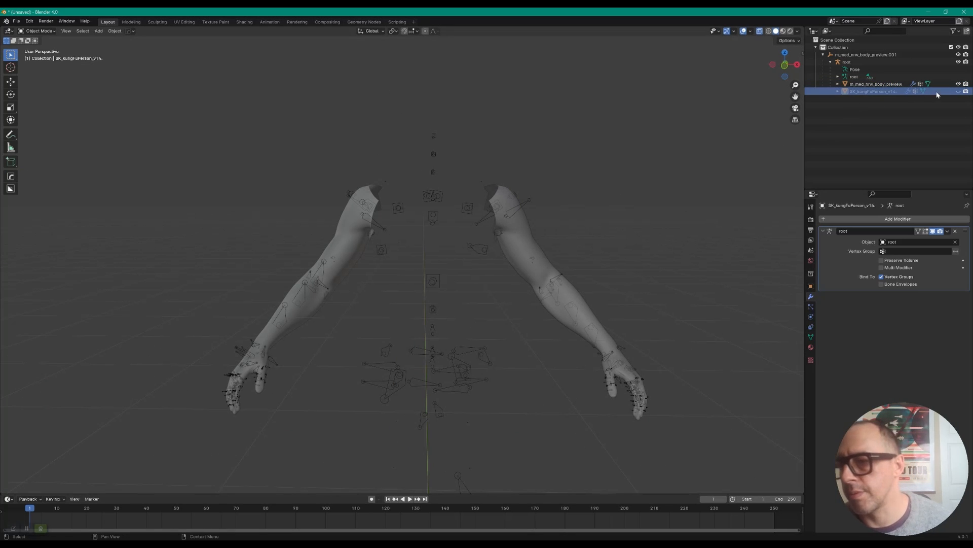
{"action": "left_click", "coordinate": [958, 91]}
{"action": "scroll", "coordinate": [516, 217], "scroll_direction": "down", "scroll_amount": 3}
{"action": "scroll", "coordinate": [516, 218], "scroll_direction": "up", "scroll_amount": 3}
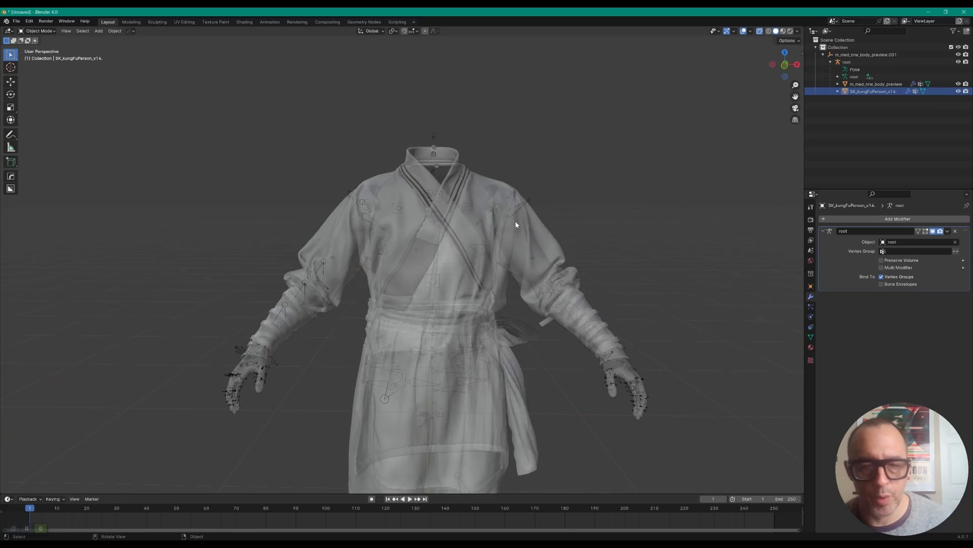
- Select everything from the m_med_nrw_body_preview.001 empty down to SK_kungFuPerson_v14, and pick only the root armature instead
{"action": "left_click", "coordinate": [847, 54]}
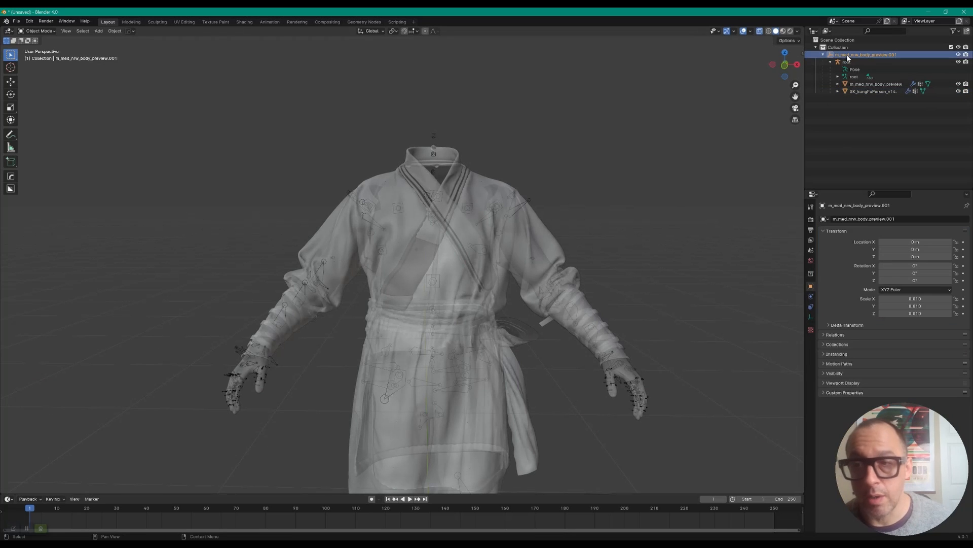
{"action": "left_click", "coordinate": [863, 91], "text": "shift"}
{"action": "scroll", "coordinate": [565, 183], "scroll_direction": "down", "scroll_amount": 5}
{"action": "scroll", "coordinate": [555, 198], "scroll_direction": "up", "scroll_amount": 4}
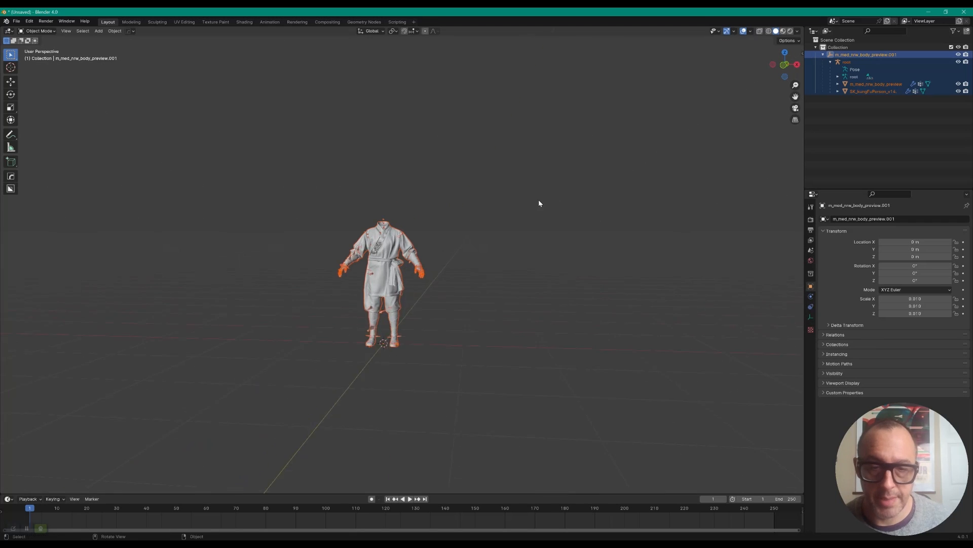
{"action": "left_click", "coordinate": [436, 281]}
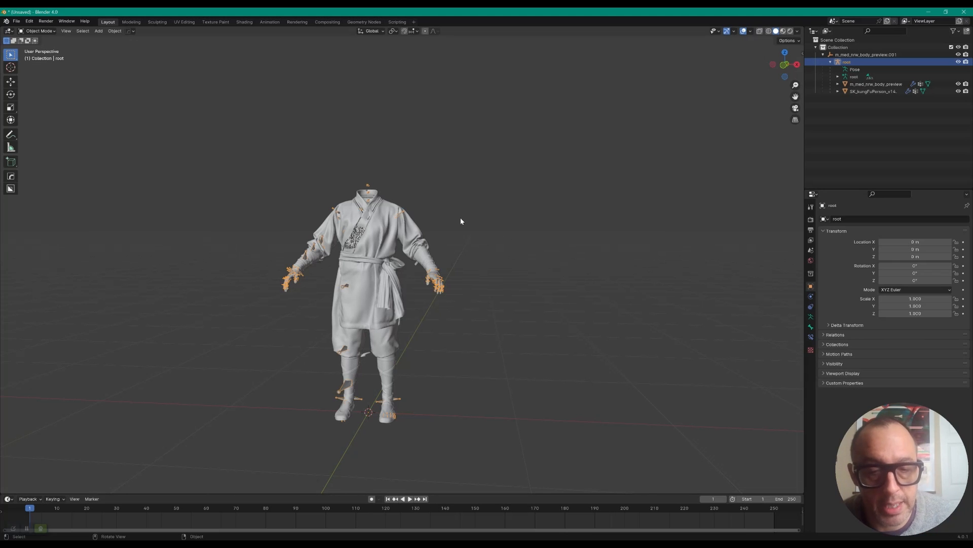
{"action": "scroll", "coordinate": [464, 223], "scroll_direction": "up", "scroll_amount": 5}
- Switch to Unreal Editor, look at the My MetaHumans collection in Quixel Bridge and return to the ThirdPersonMap level
{"action": "key", "text": "alt+Tab"}
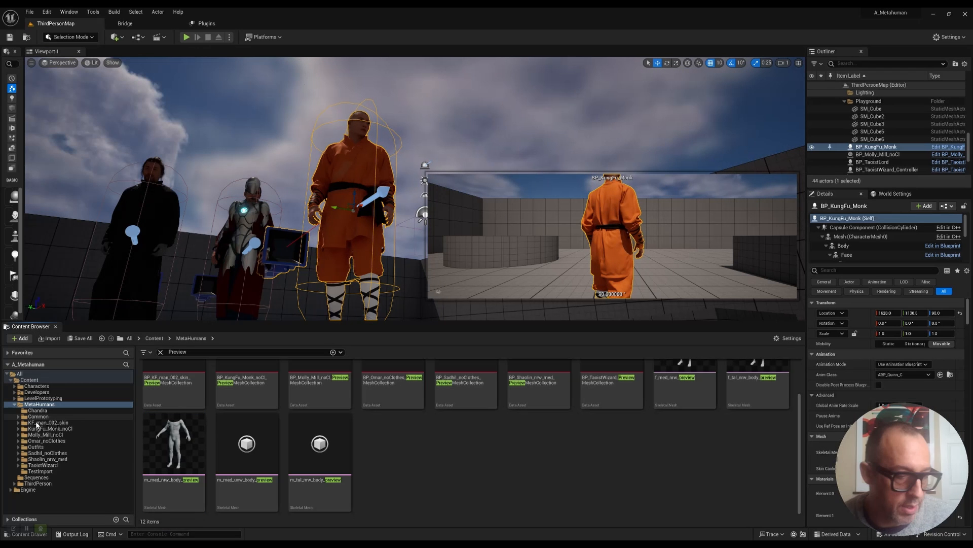
{"action": "left_click", "coordinate": [162, 26]}
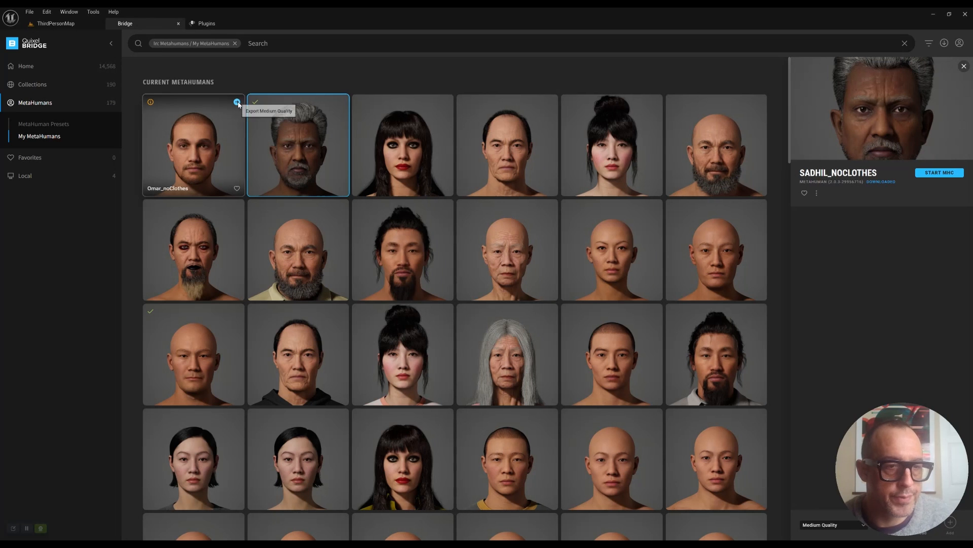
{"action": "left_click", "coordinate": [56, 23]}
- Open the Omar_noClothes MetaHuman folder, clear the Preview search filter and select the BP_Omar_noClothes blueprint
{"action": "left_click", "coordinate": [50, 441]}
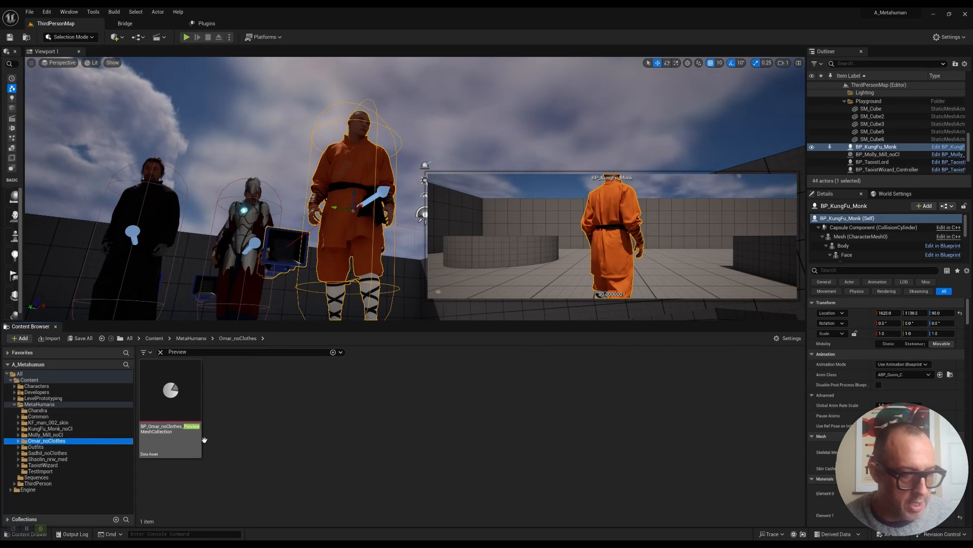
{"action": "left_click", "coordinate": [161, 352]}
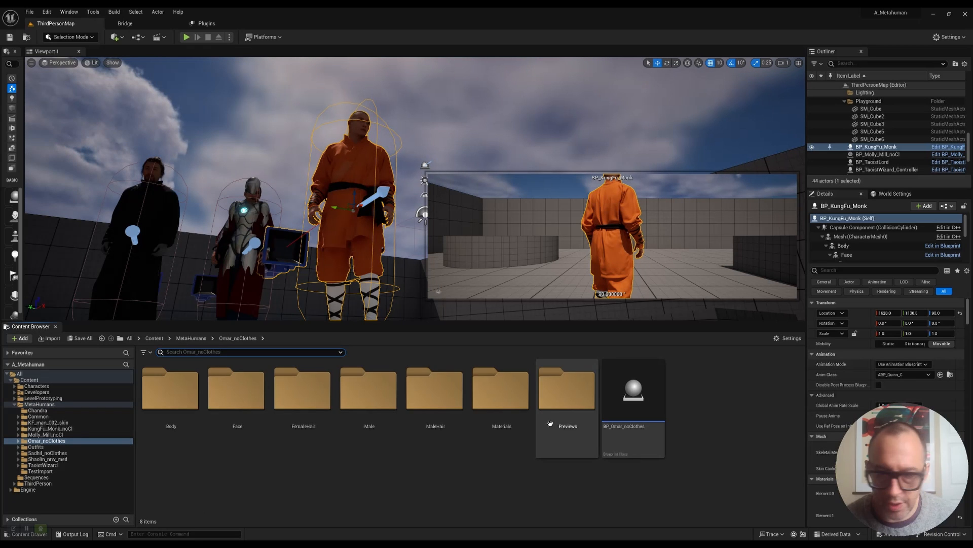
{"action": "left_click", "coordinate": [640, 413]}
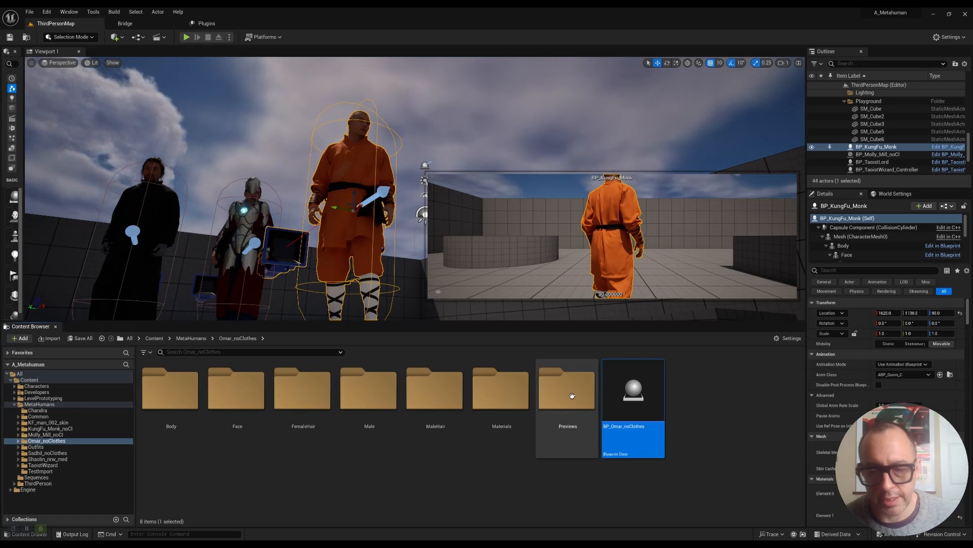
- Return to Blender and select the entire hierarchy under the m_med_nrw_body_preview.001 empty
{"action": "key", "text": "alt+Tab"}
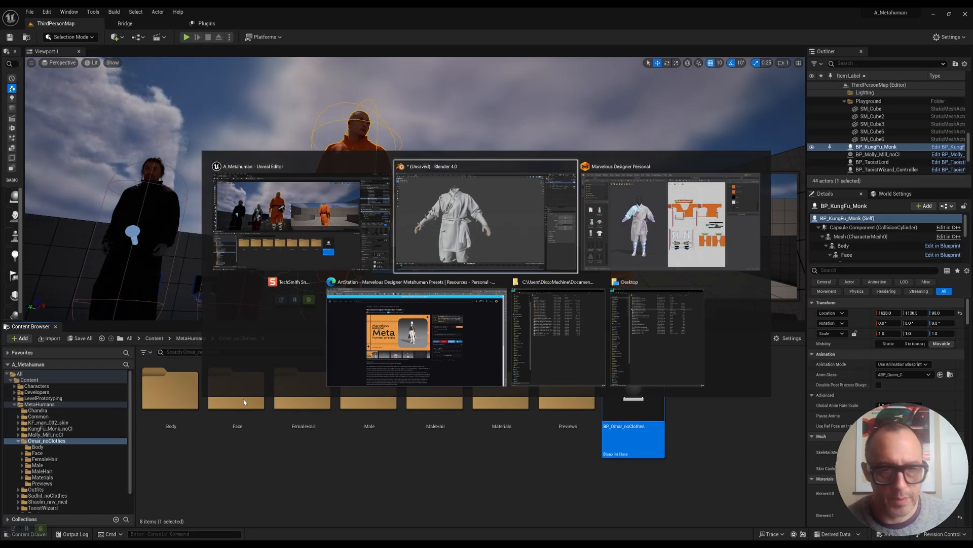
{"action": "left_click", "coordinate": [517, 205]}
{"action": "scroll", "coordinate": [498, 250], "scroll_direction": "down", "scroll_amount": 4}
{"action": "scroll", "coordinate": [352, 221], "scroll_direction": "up", "scroll_amount": 4}
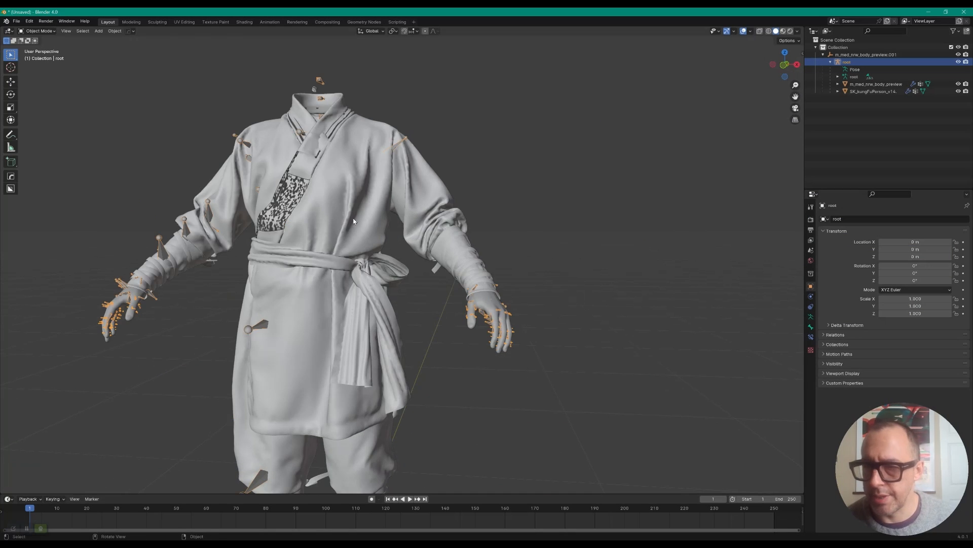
{"action": "left_click", "coordinate": [847, 56]}
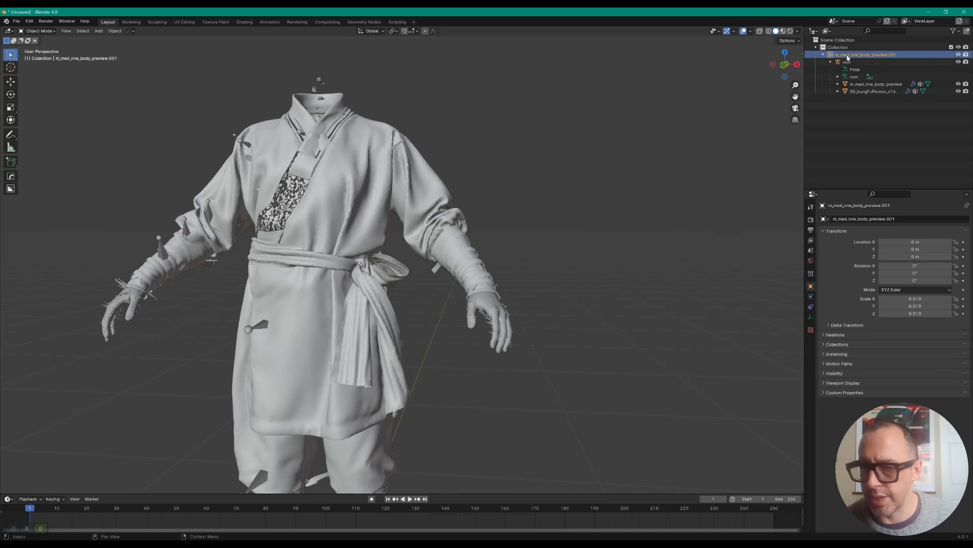
{"action": "right_click", "coordinate": [847, 56]}
{"action": "left_click", "coordinate": [835, 76]}
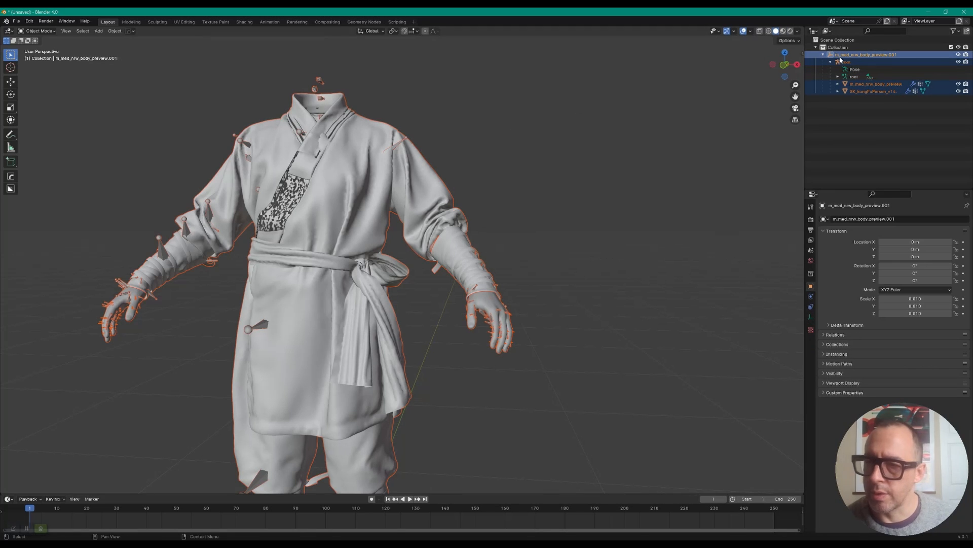
{"action": "right_click", "coordinate": [861, 57]}
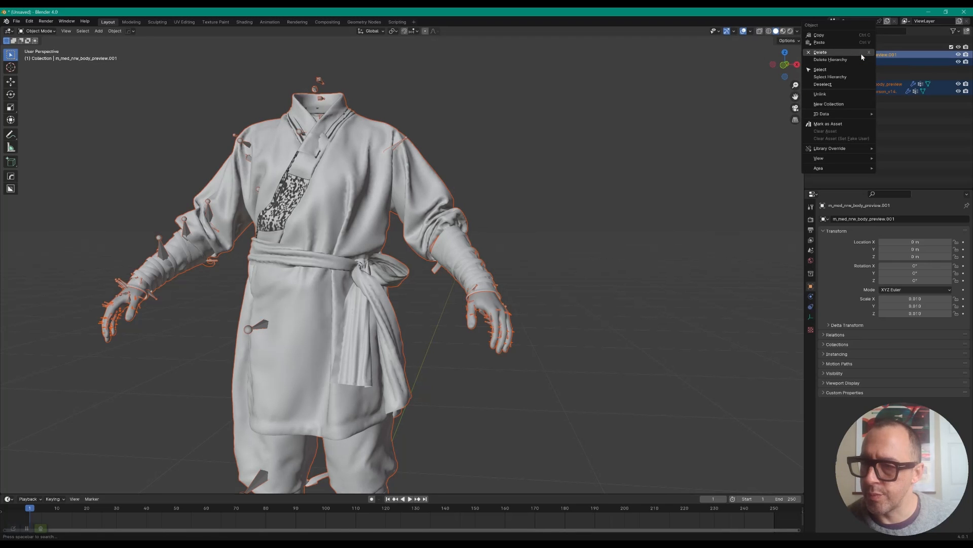
{"action": "left_click", "coordinate": [852, 93]}
{"action": "right_click", "coordinate": [871, 56]}
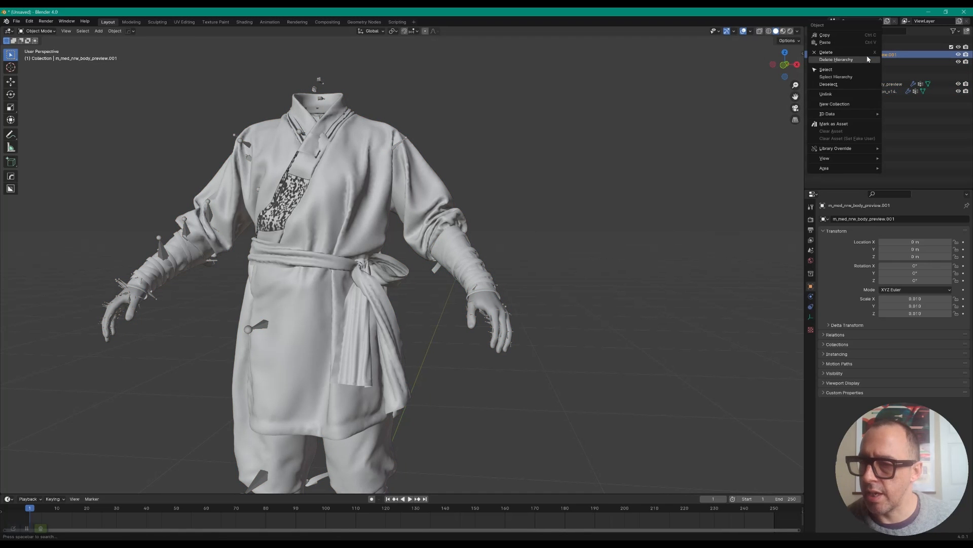
{"action": "left_click", "coordinate": [862, 79]}
- Start an FBX export of the selection to the Desktop and name the file SK_kungFuPerson_v14_Rig.fbx
{"action": "left_click", "coordinate": [17, 22]}
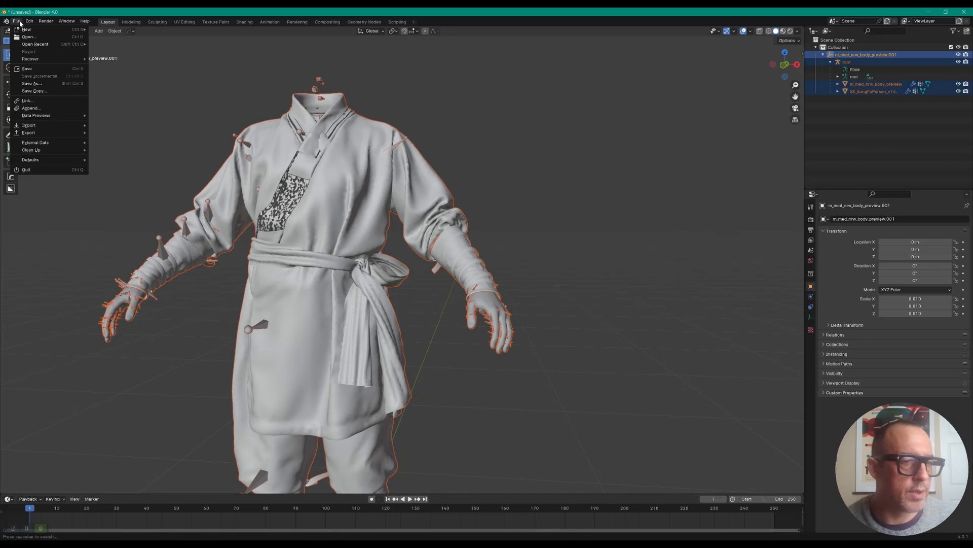
{"action": "mouse_move", "coordinate": [55, 132]}
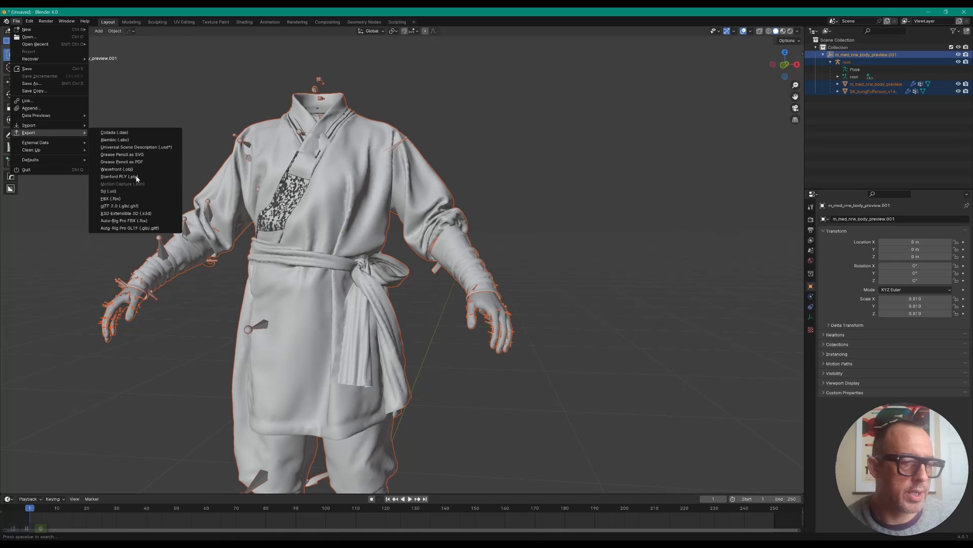
{"action": "left_click", "coordinate": [128, 198]}
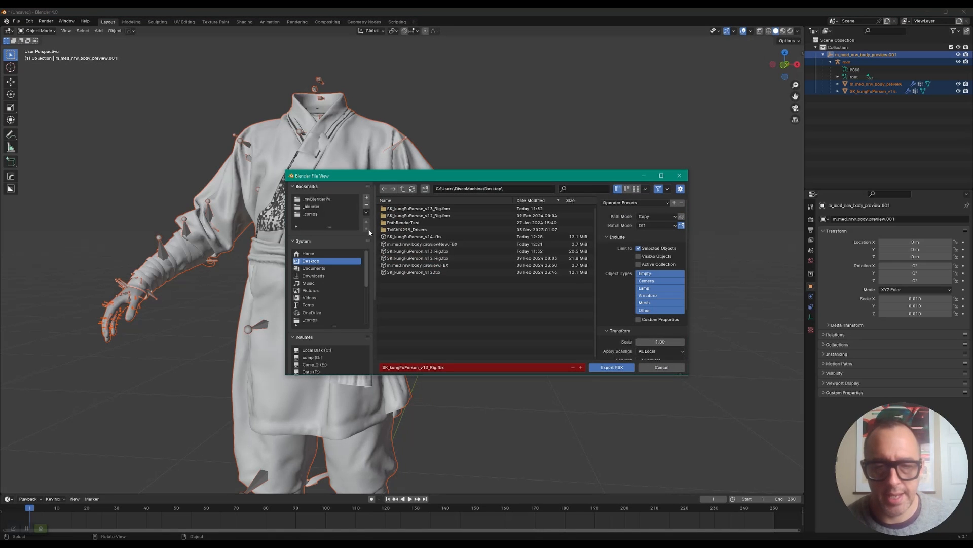
{"action": "left_click_drag", "start_coordinate": [428, 368], "coordinate": [425, 367]}
{"action": "type", "text": "4"}
{"action": "key", "text": "Return"}
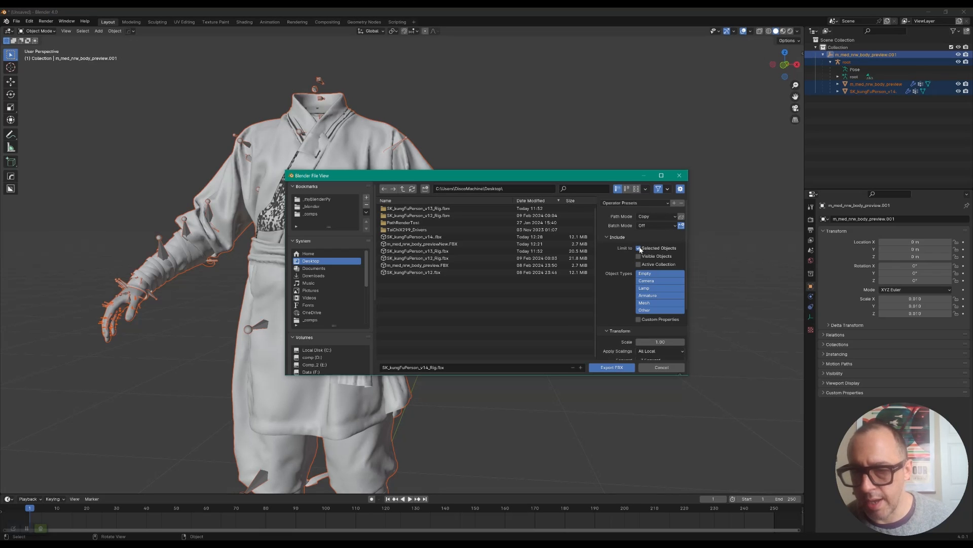
- Review the path mode, transform, geometry and armature export options, keeping Path Mode on Copy, and export the FBX
{"action": "left_click", "coordinate": [666, 217]}
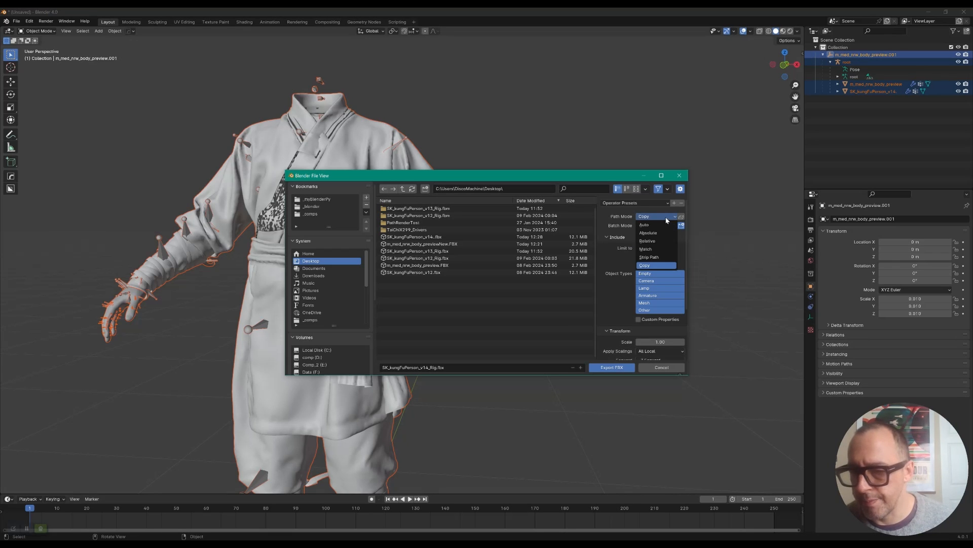
{"action": "left_click", "coordinate": [666, 218]}
{"action": "scroll", "coordinate": [655, 239], "scroll_direction": "down", "scroll_amount": 4}
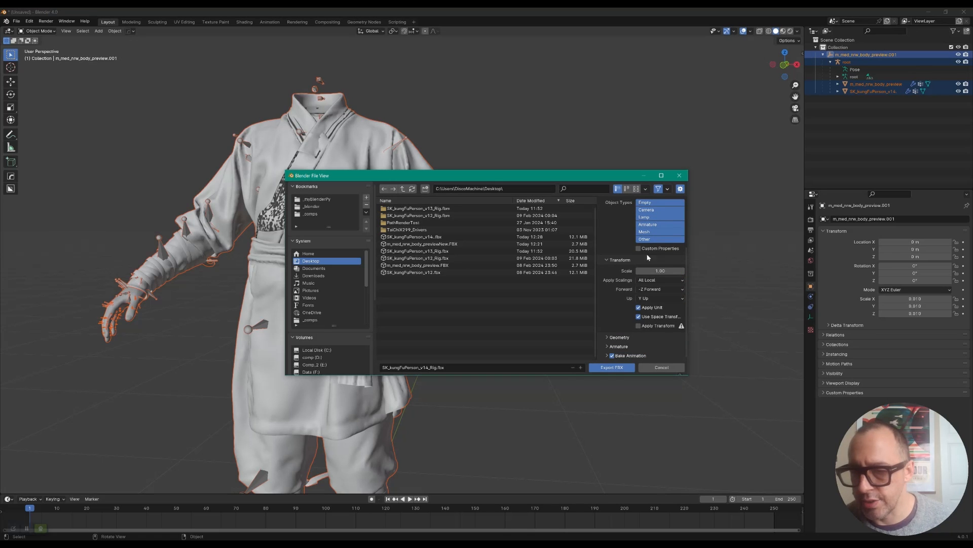
{"action": "left_click", "coordinate": [619, 338]}
{"action": "scroll", "coordinate": [618, 276], "scroll_direction": "down", "scroll_amount": 3}
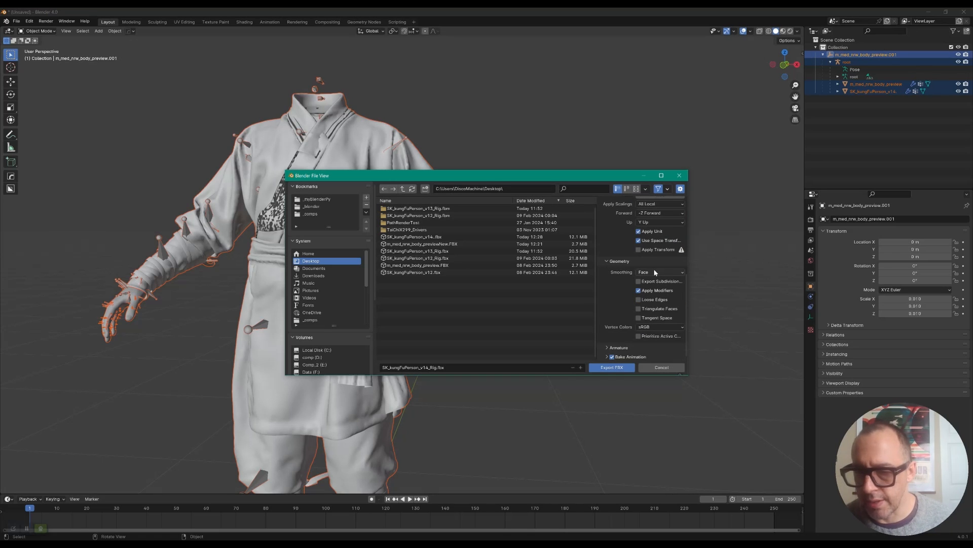
{"action": "scroll", "coordinate": [680, 362], "scroll_direction": "down", "scroll_amount": 3}
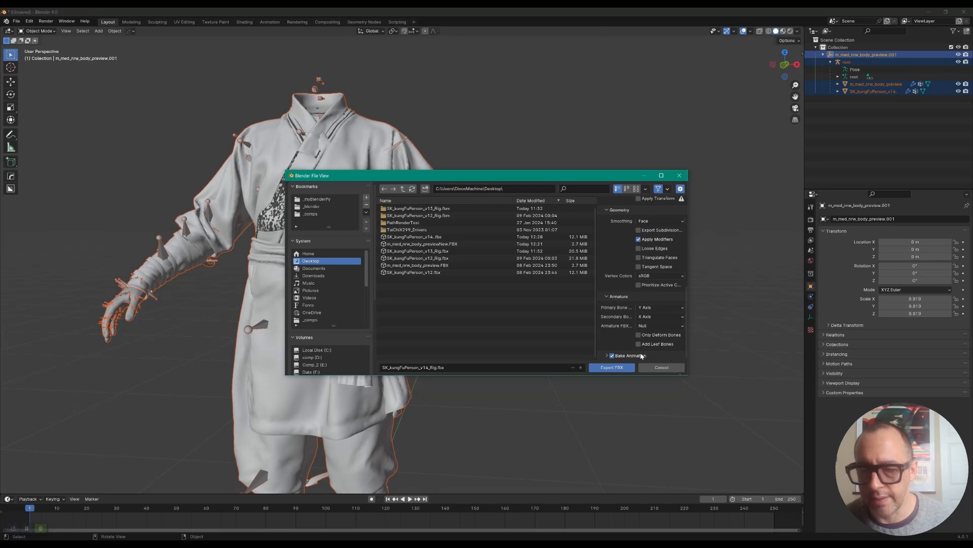
{"action": "left_click", "coordinate": [626, 382]}
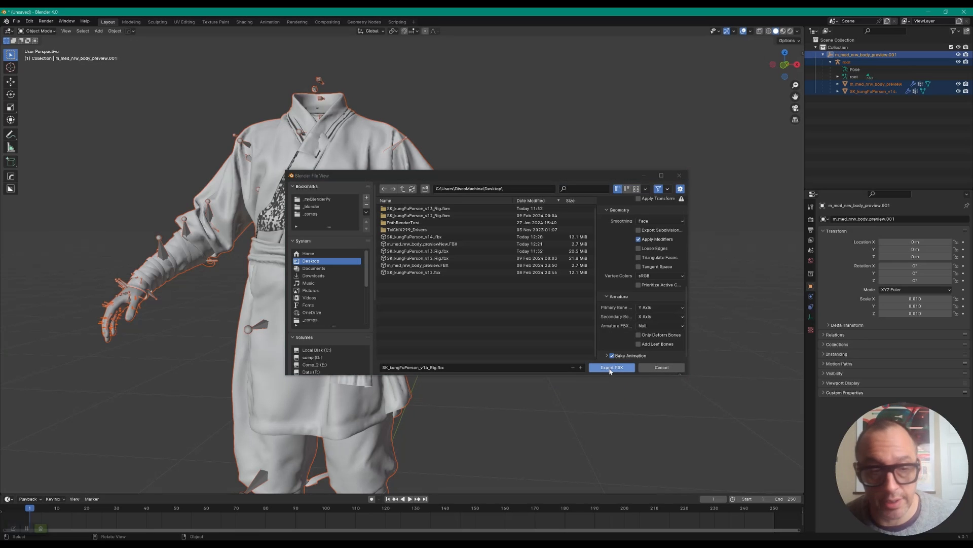
{"action": "left_click", "coordinate": [610, 370]}
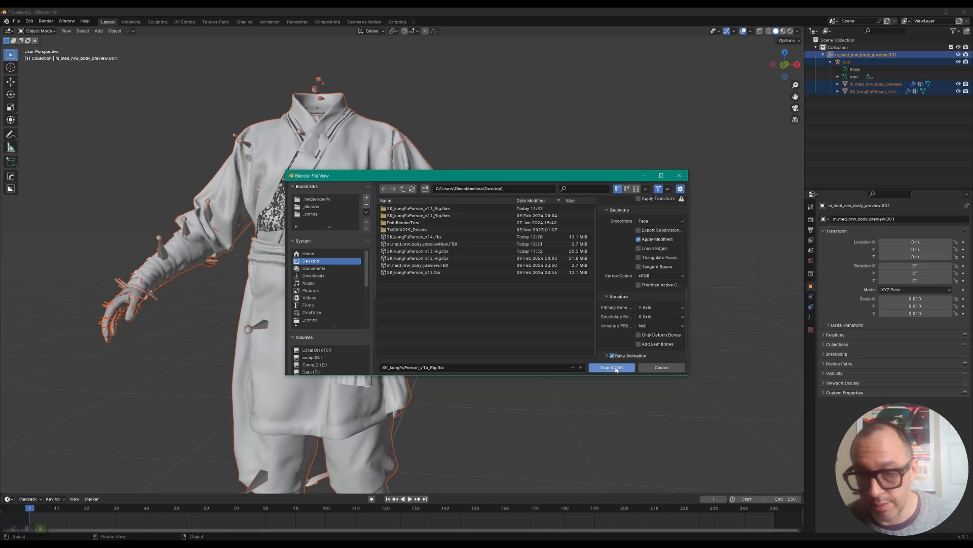
- Confirm the FBX export, switch to Unreal Editor and bring up the BP_Omar_noClothes blueprint's viewport
{"action": "left_click", "coordinate": [612, 368]}
{"action": "key", "text": "alt+Tab"}
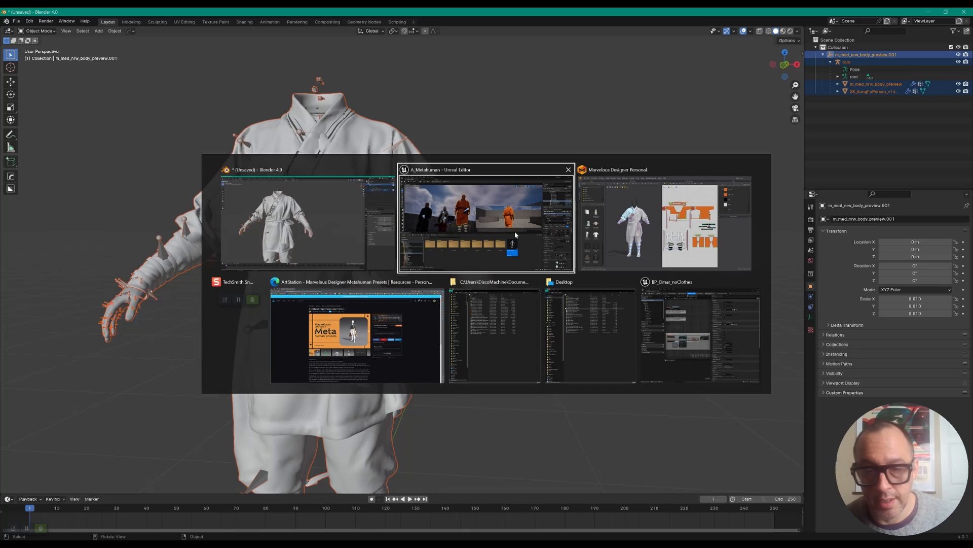
{"action": "left_click", "coordinate": [515, 234]}
{"action": "left_click_drag", "start_coordinate": [463, 20], "coordinate": [523, 65]}
{"action": "left_click_drag", "start_coordinate": [416, 101], "coordinate": [456, 101]}
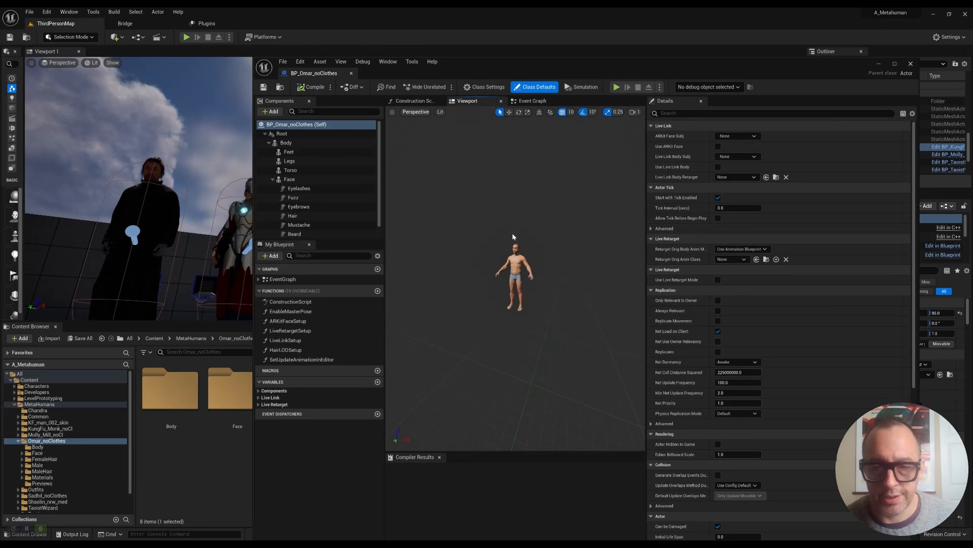
{"action": "scroll", "coordinate": [513, 231], "scroll_direction": "up", "scroll_amount": 8}
{"action": "scroll", "coordinate": [515, 233], "scroll_direction": "down", "scroll_amount": 8}
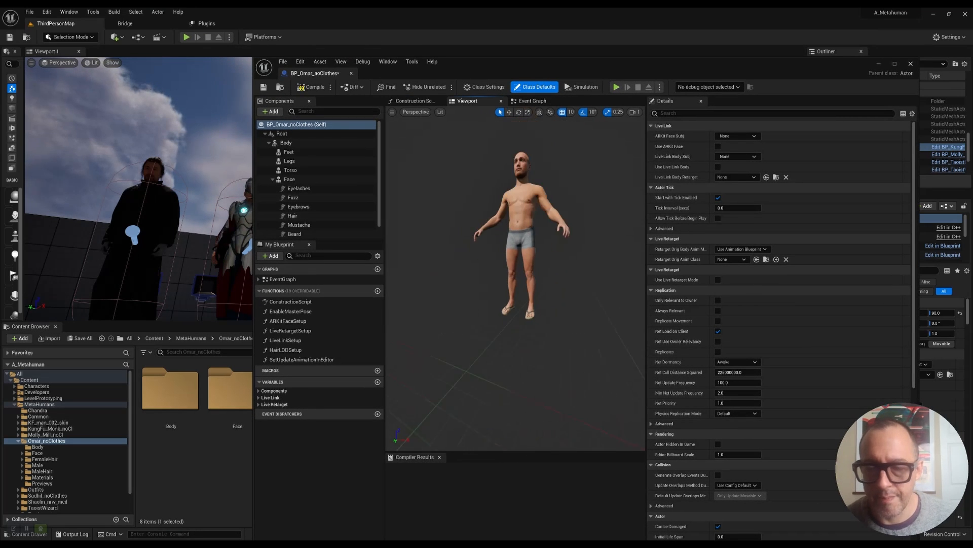
- Examine the skeletal mesh assets assigned to the Body, Feet, Legs and Torso components of BP_Omar_noClothes
{"action": "left_click", "coordinate": [273, 179]}
{"action": "left_click", "coordinate": [293, 146]}
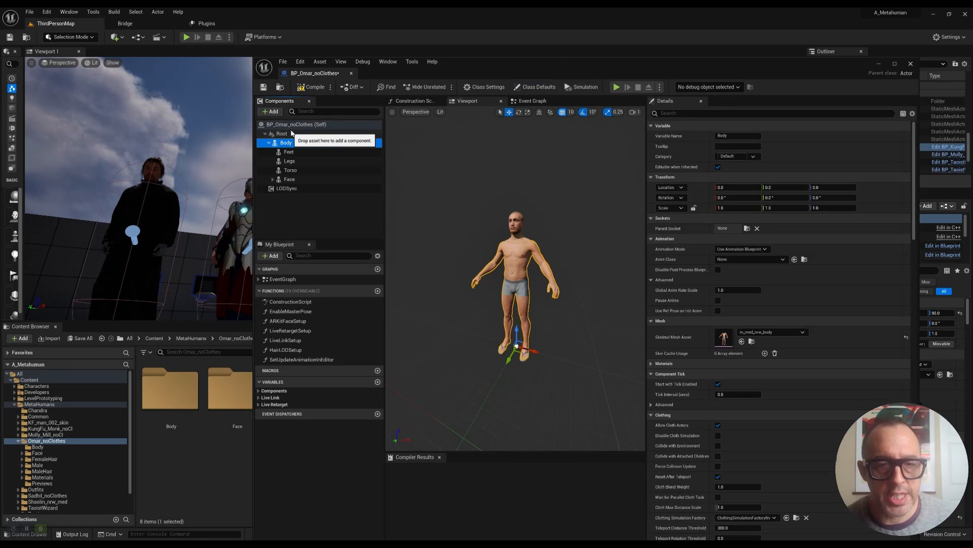
{"action": "left_click", "coordinate": [285, 127]}
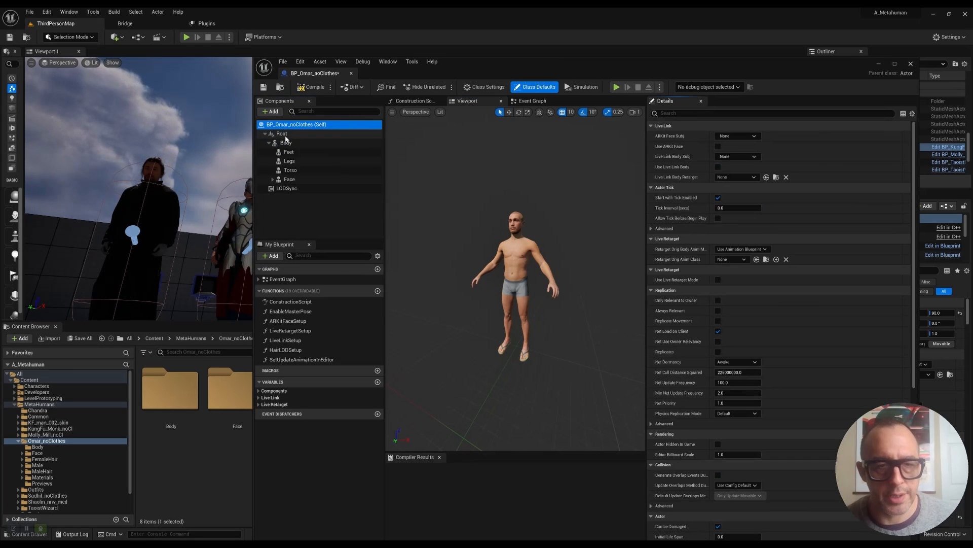
{"action": "left_click", "coordinate": [285, 134]}
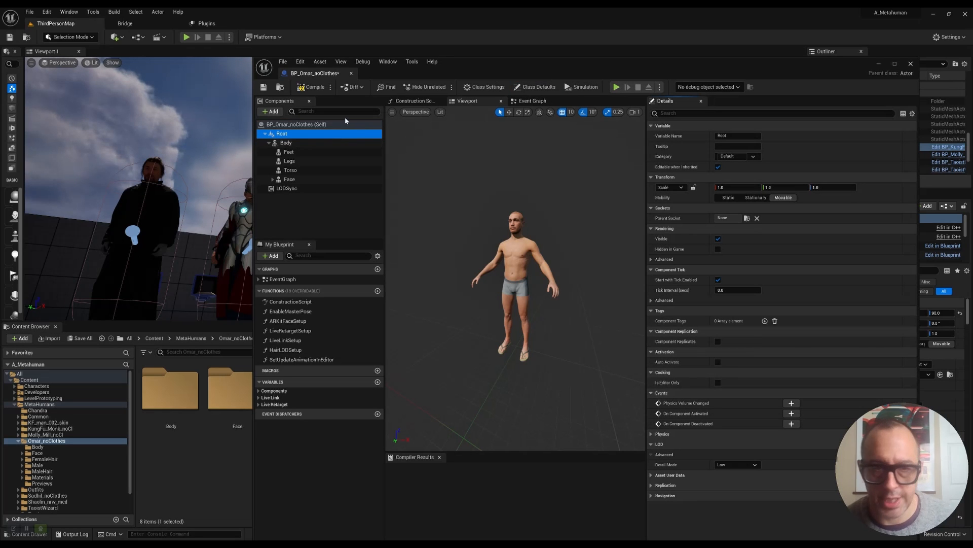
{"action": "left_click", "coordinate": [287, 145]}
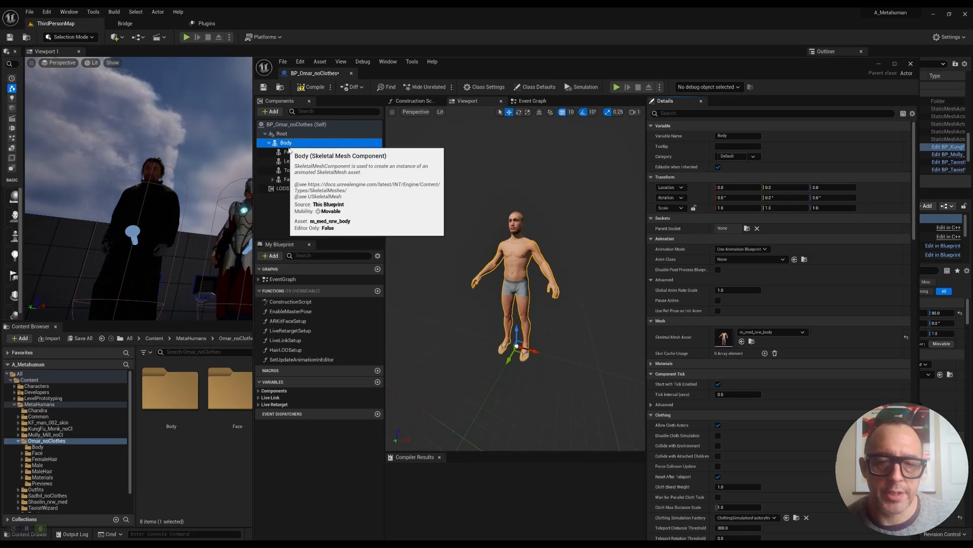
{"action": "scroll", "coordinate": [528, 274], "scroll_direction": "up", "scroll_amount": 4}
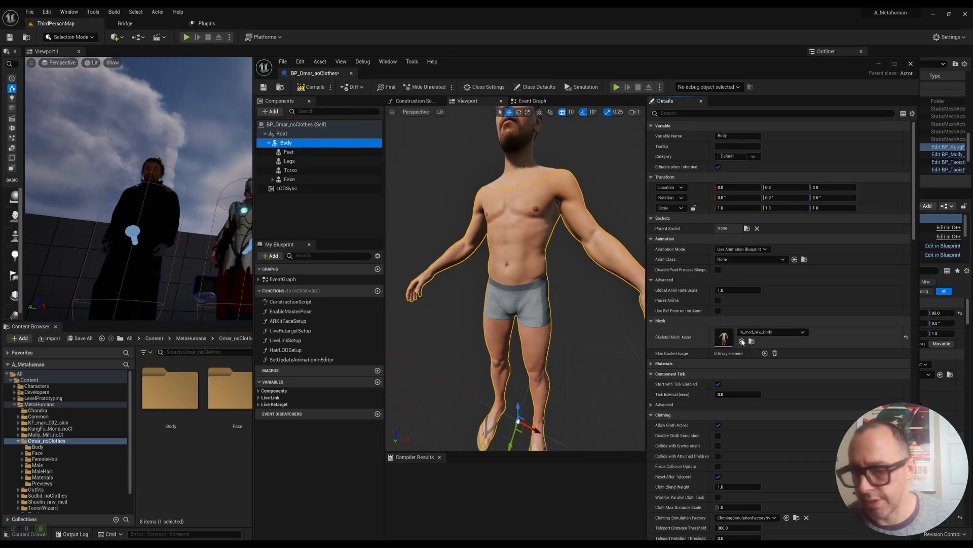
{"action": "left_click", "coordinate": [289, 152]}
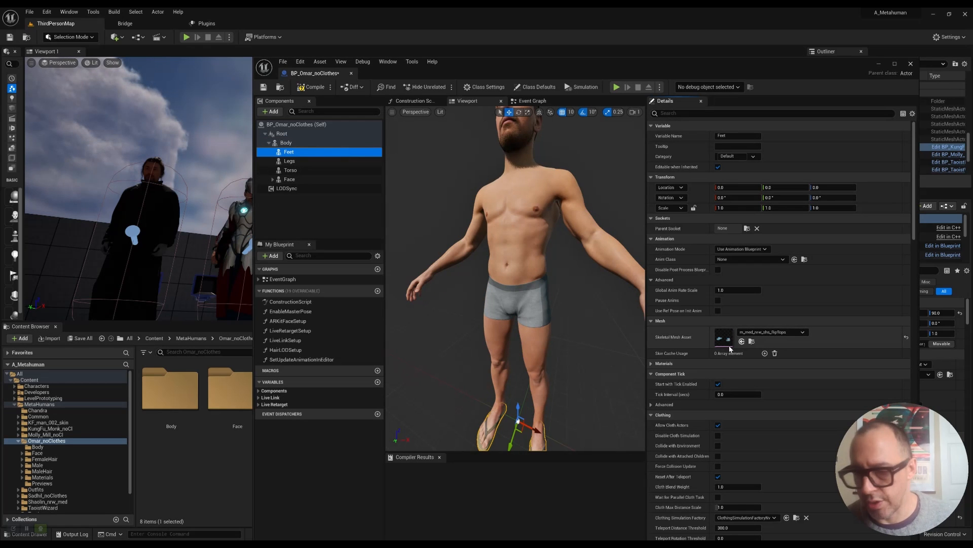
{"action": "left_click", "coordinate": [290, 161]}
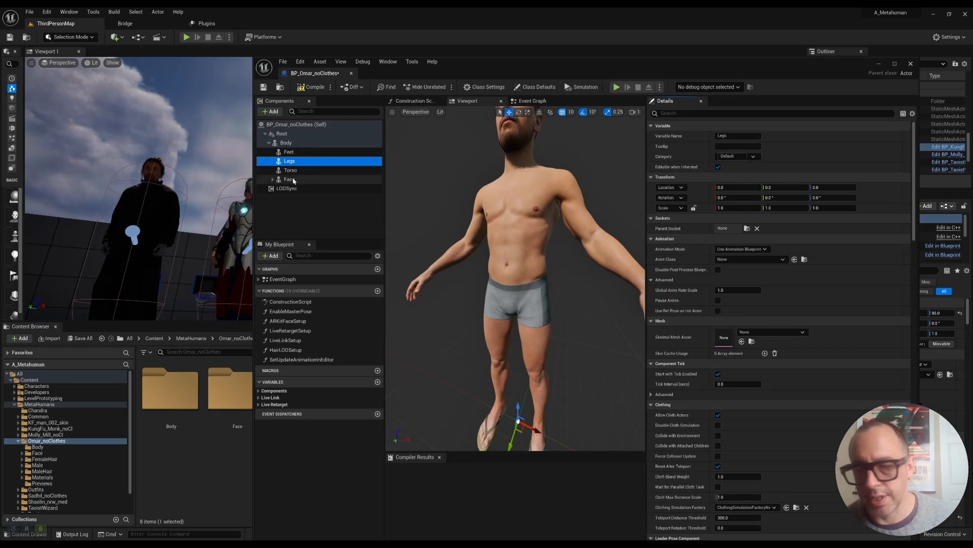
{"action": "left_click", "coordinate": [310, 170]}
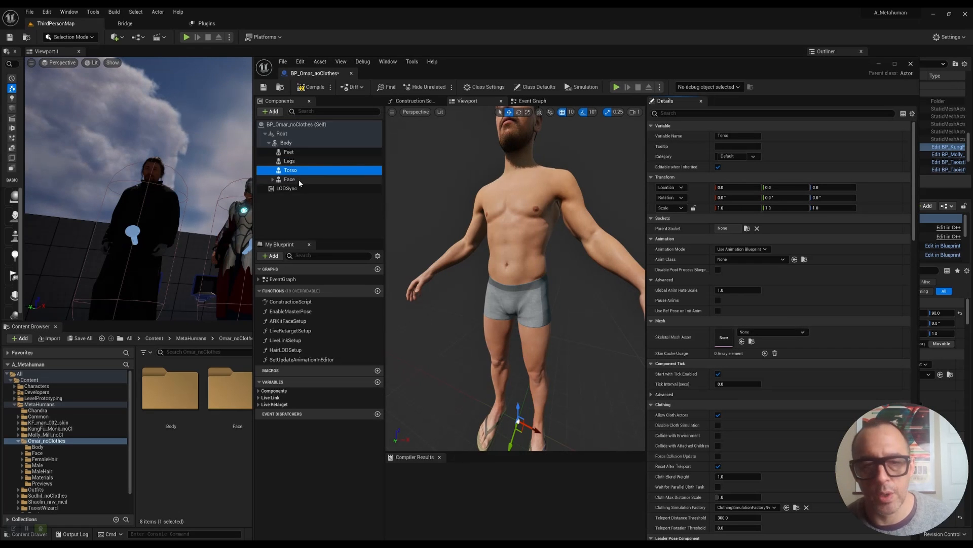
- Inspect the MetaHuman's body in the viewport, check the Legs and Torso components again, and select the Body component
{"action": "left_click", "coordinate": [287, 143]}
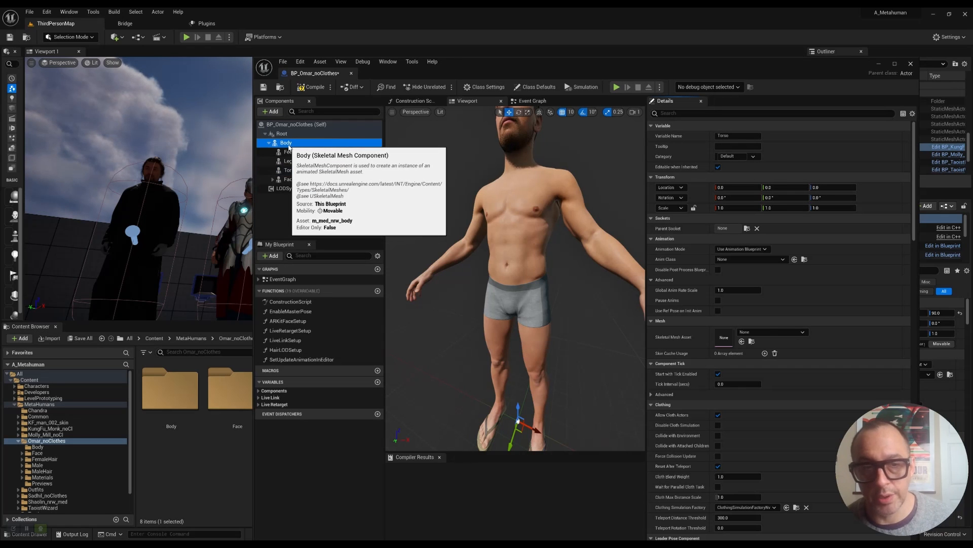
{"action": "scroll", "coordinate": [522, 272], "scroll_direction": "down", "scroll_amount": 5}
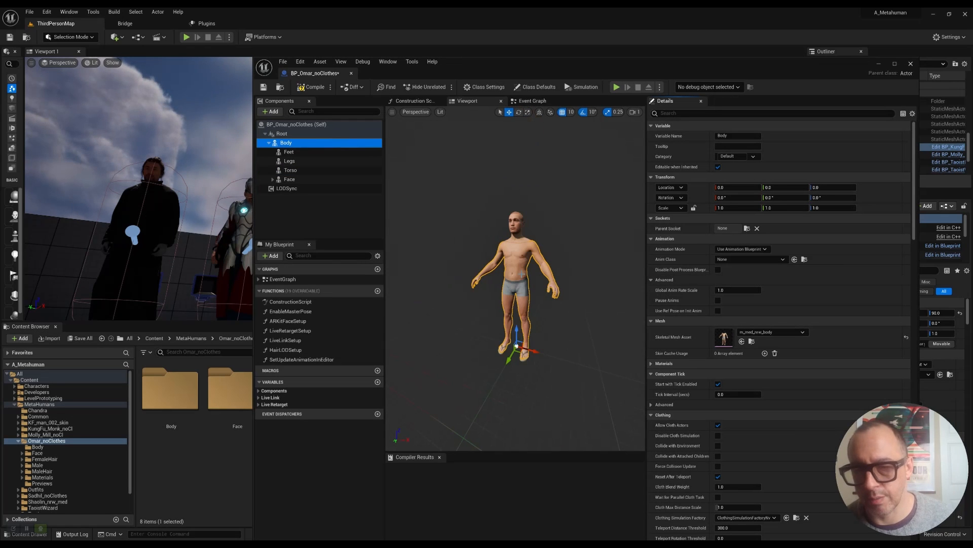
{"action": "scroll", "coordinate": [547, 290], "scroll_direction": "up", "scroll_amount": 5}
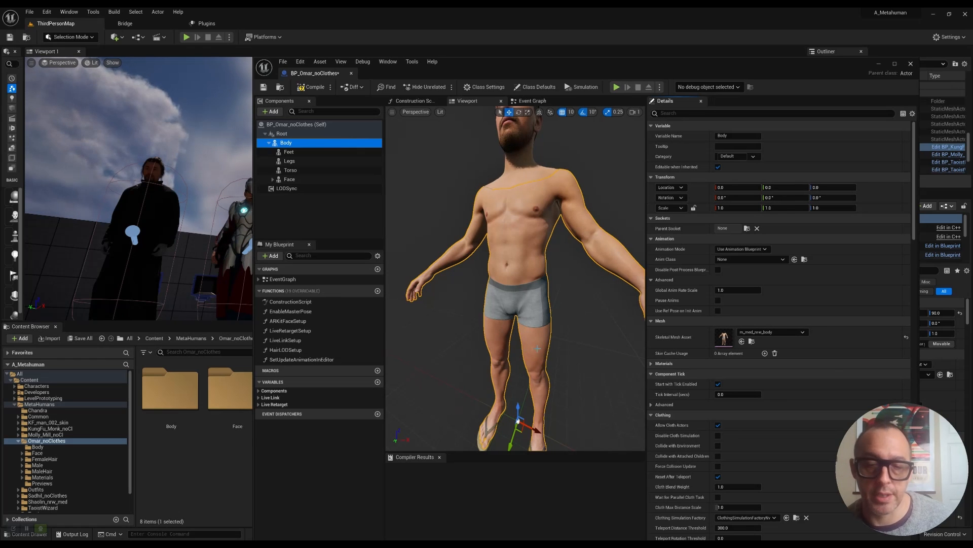
{"action": "middle_click_drag", "start_coordinate": [550, 265], "coordinate": [637, 271]}
{"action": "middle_click_drag", "start_coordinate": [479, 207], "coordinate": [463, 137]}
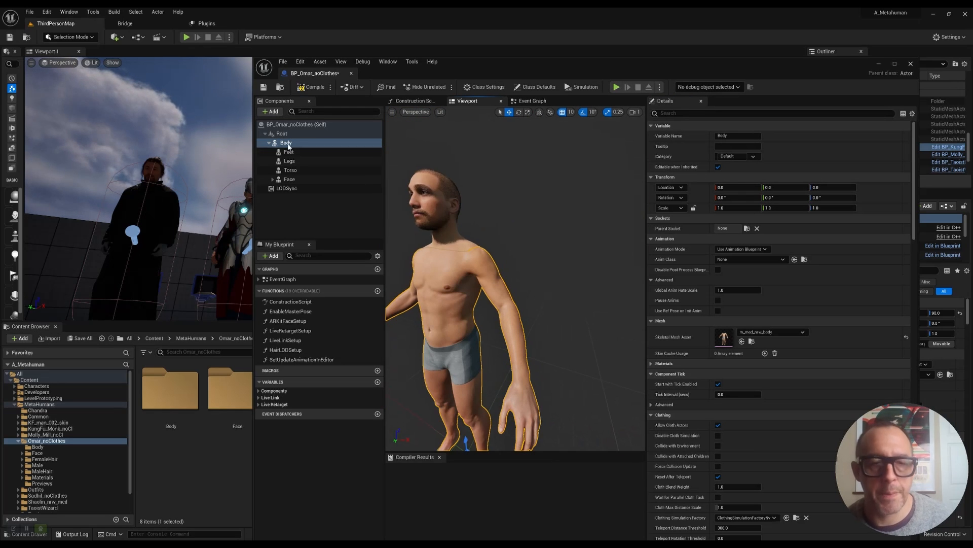
{"action": "left_click", "coordinate": [289, 161]}
{"action": "left_click", "coordinate": [290, 171]}
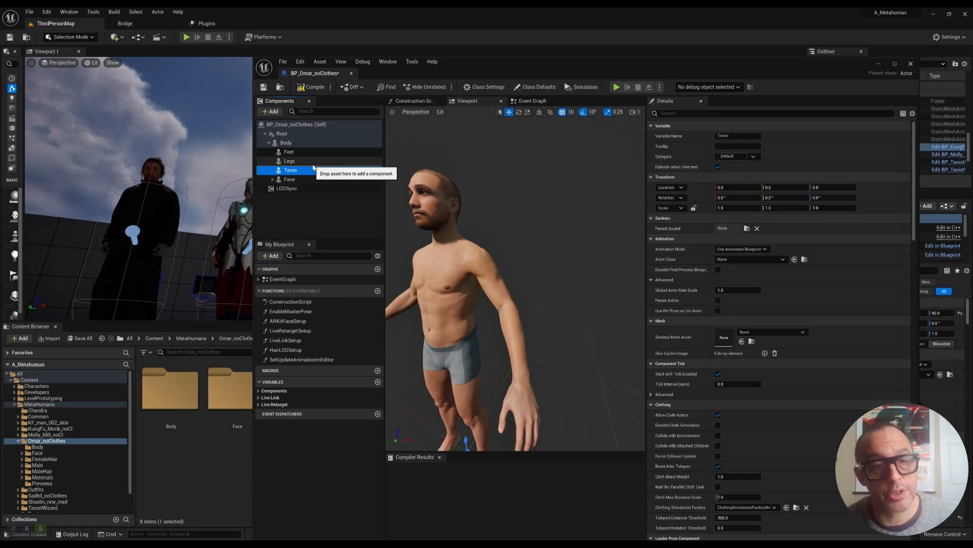
{"action": "left_click", "coordinate": [304, 144]}
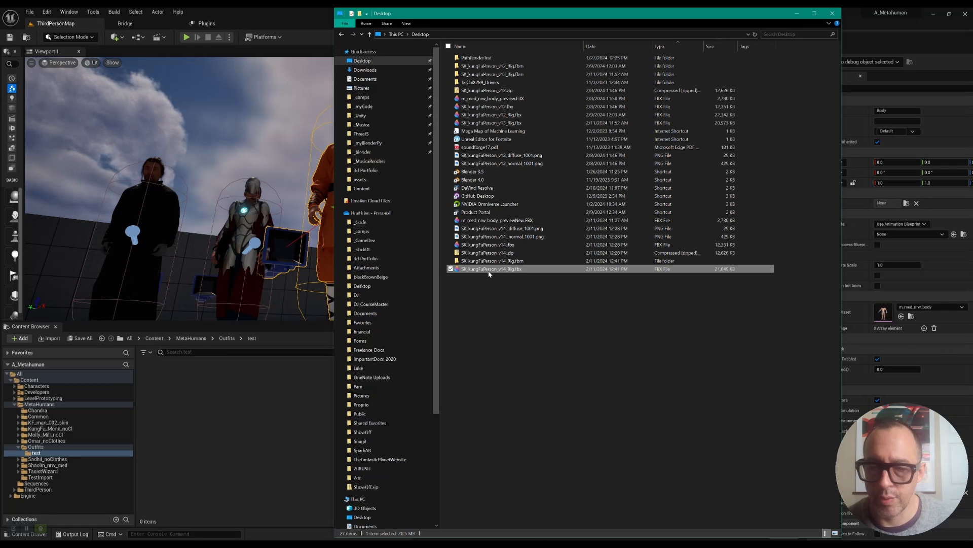
- Start importing SK_kungFuPerson_v14_Rig.fbx from the Desktop into the Outfits/test folder and review the FBX import options
{"action": "left_click_drag", "start_coordinate": [486, 272], "coordinate": [274, 384]}
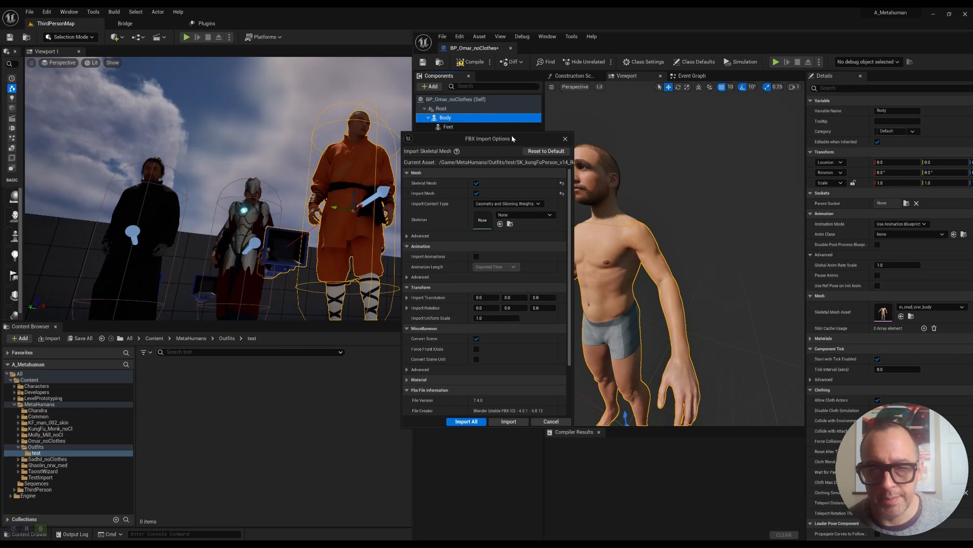
{"action": "left_click_drag", "start_coordinate": [513, 138], "coordinate": [534, 110]}
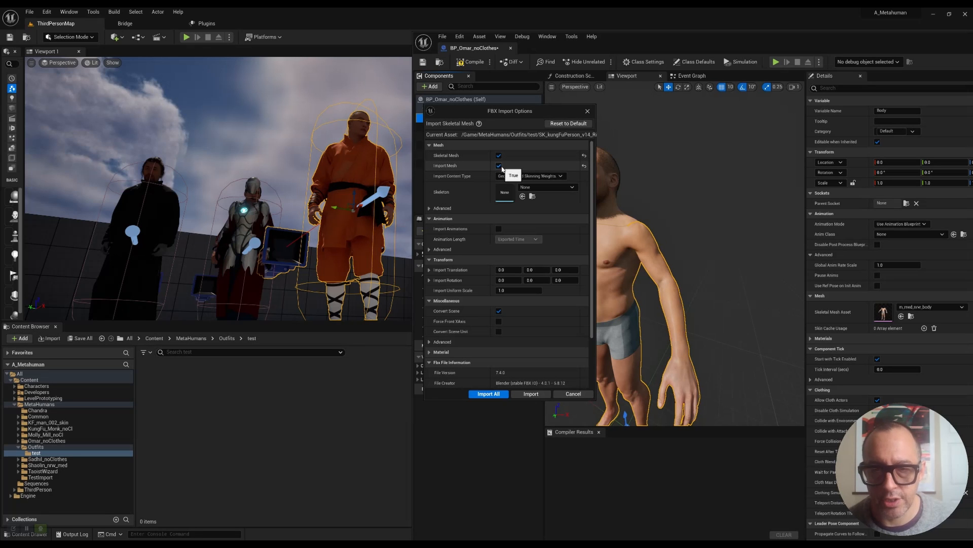
{"action": "scroll", "coordinate": [476, 276], "scroll_direction": "down", "scroll_amount": 4}
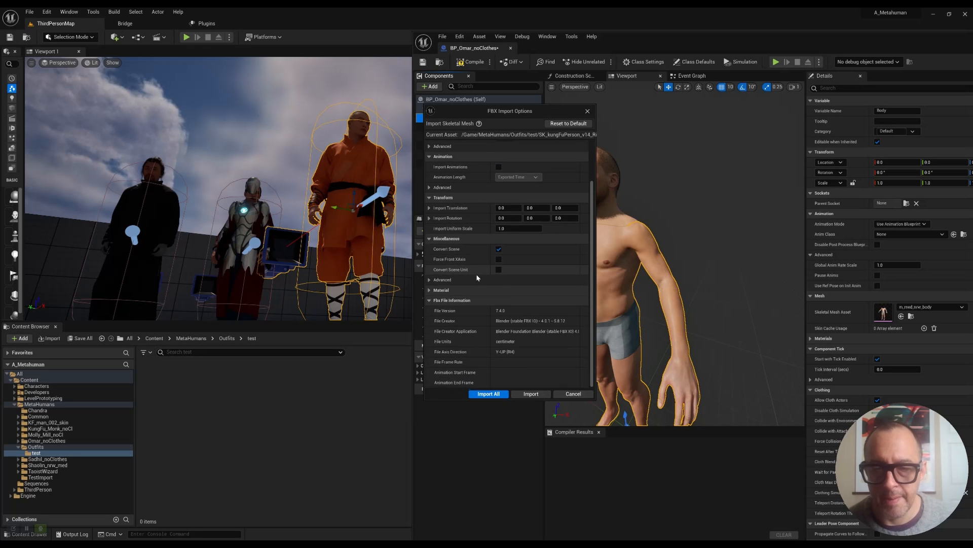
{"action": "scroll", "coordinate": [497, 304], "scroll_direction": "up", "scroll_amount": 4}
{"action": "scroll", "coordinate": [503, 311], "scroll_direction": "down", "scroll_amount": 4}
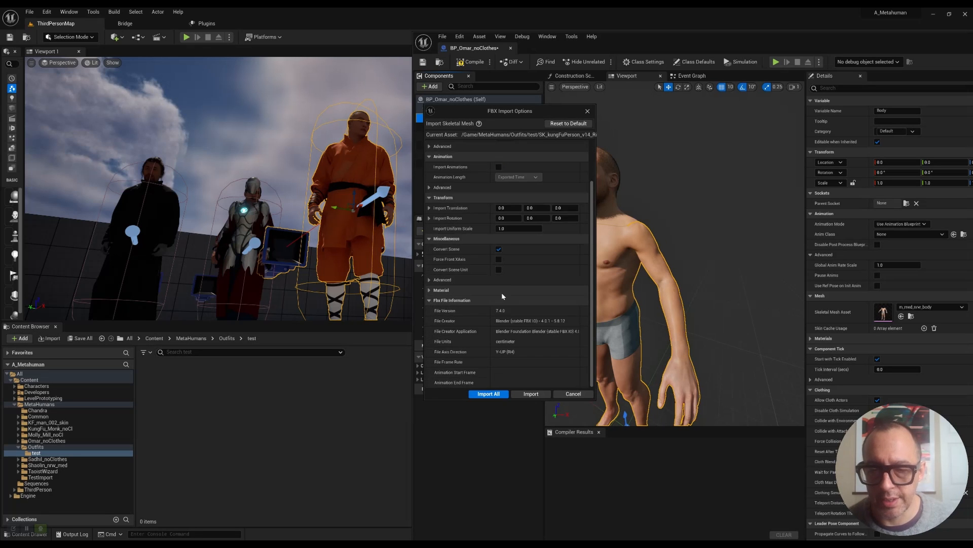
- Keep the material Search Location on Local and the Material Import Method on Create New Materials, and import everything
{"action": "left_click", "coordinate": [510, 290]}
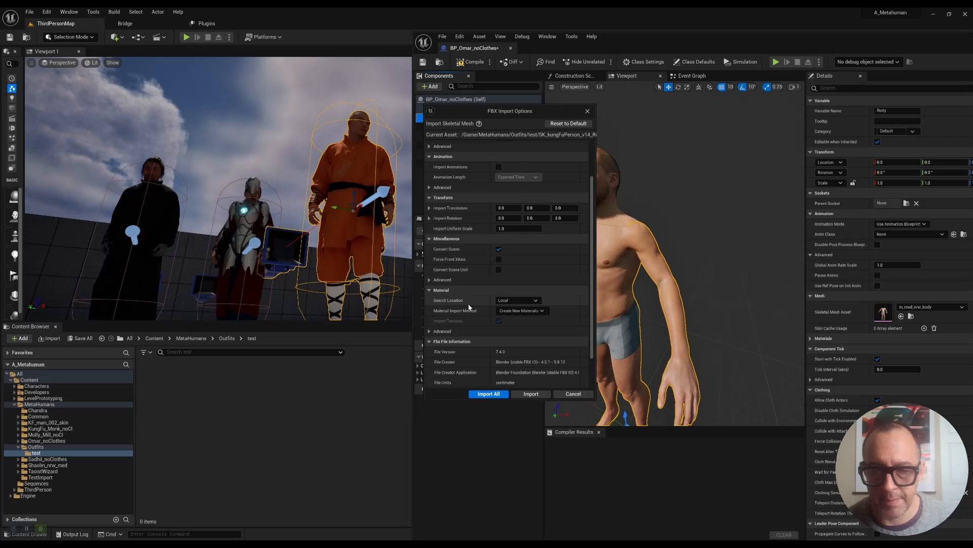
{"action": "left_click", "coordinate": [514, 301]}
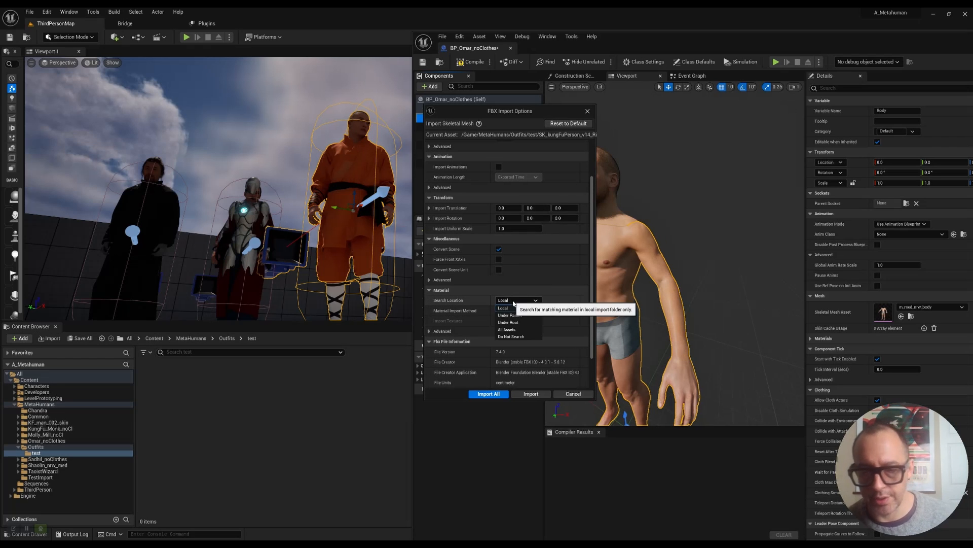
{"action": "left_click", "coordinate": [515, 307]}
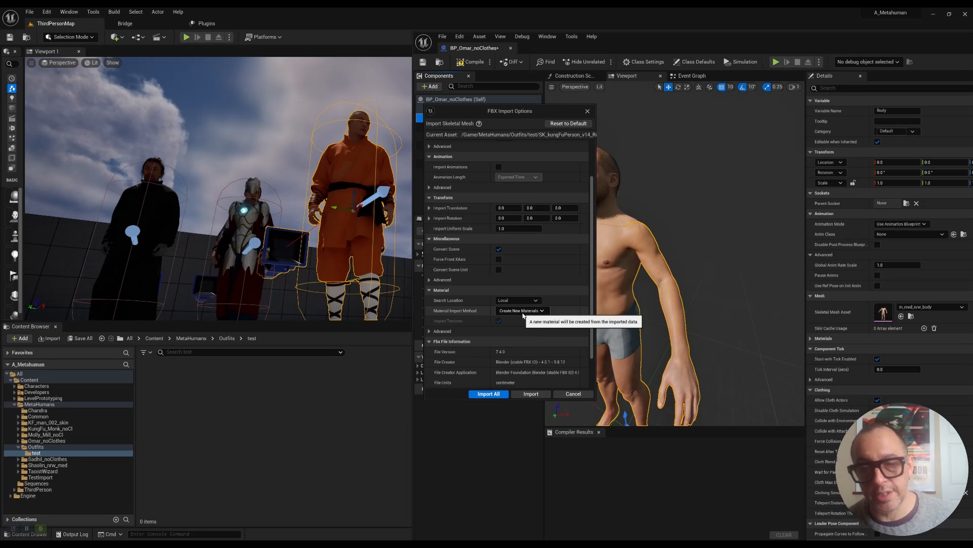
{"action": "left_click", "coordinate": [523, 313]}
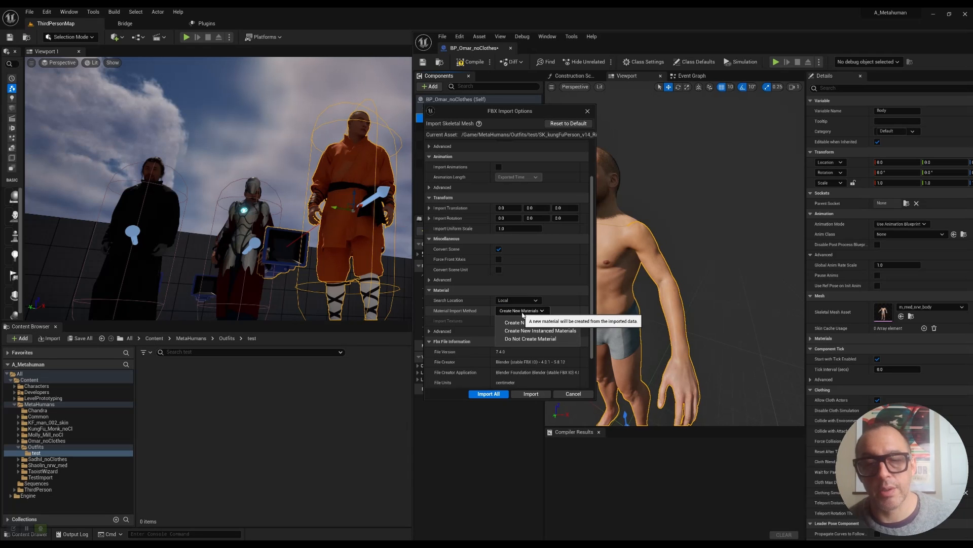
{"action": "left_click", "coordinate": [519, 322]}
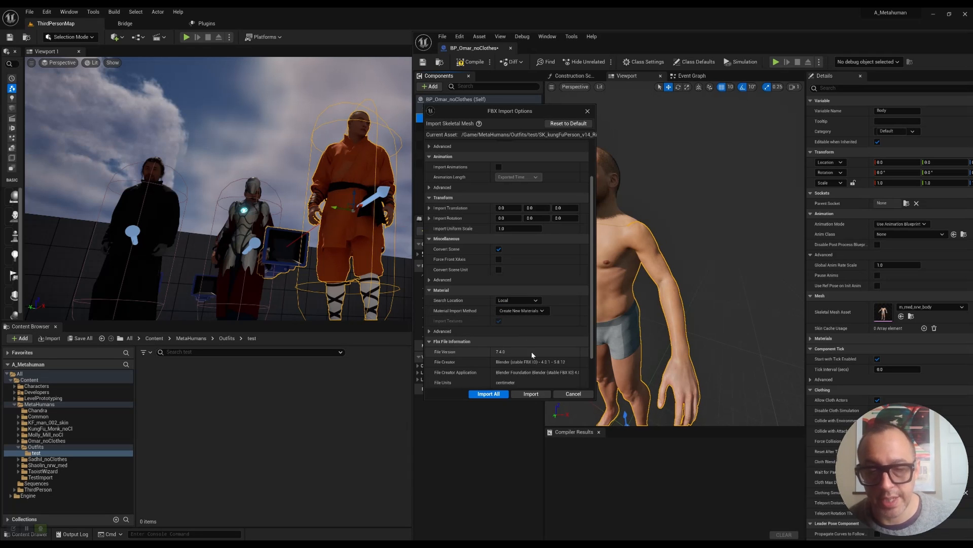
{"action": "left_click", "coordinate": [505, 394]}
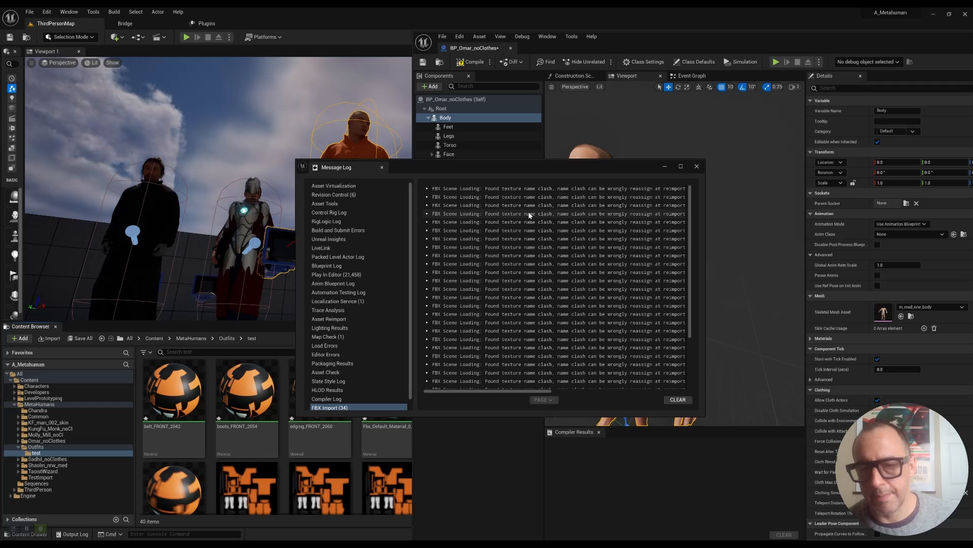
- Close the message log and select the imported SK_kungFuPerson_v14_Rig skeletal mesh in the test folder
{"action": "left_click", "coordinate": [698, 167]}
{"action": "scroll", "coordinate": [306, 419], "scroll_direction": "down", "scroll_amount": 5}
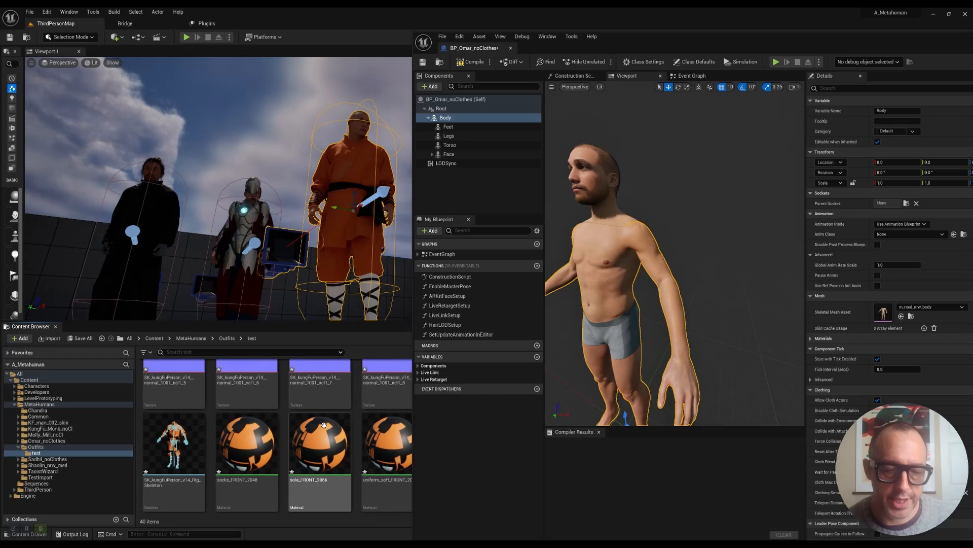
{"action": "mouse_move", "coordinate": [650, 37]}
{"action": "left_mouse_down"}
{"action": "mouse_move", "coordinate": [578, 192]}
{"action": "mouse_move", "coordinate": [621, 126]}
{"action": "mouse_move", "coordinate": [469, 28]}
{"action": "mouse_move", "coordinate": [563, 78]}
{"action": "mouse_move", "coordinate": [680, 76]}
{"action": "mouse_move", "coordinate": [682, 69]}
{"action": "mouse_move", "coordinate": [623, 60]}
{"action": "mouse_move", "coordinate": [641, 50]}
{"action": "left_mouse_up"}
{"action": "left_click", "coordinate": [178, 472]}
{"action": "scroll", "coordinate": [178, 457], "scroll_direction": "up", "scroll_amount": 1}
{"action": "left_click_drag", "start_coordinate": [702, 54], "coordinate": [243, 45]}
{"action": "left_click", "coordinate": [667, 403]}
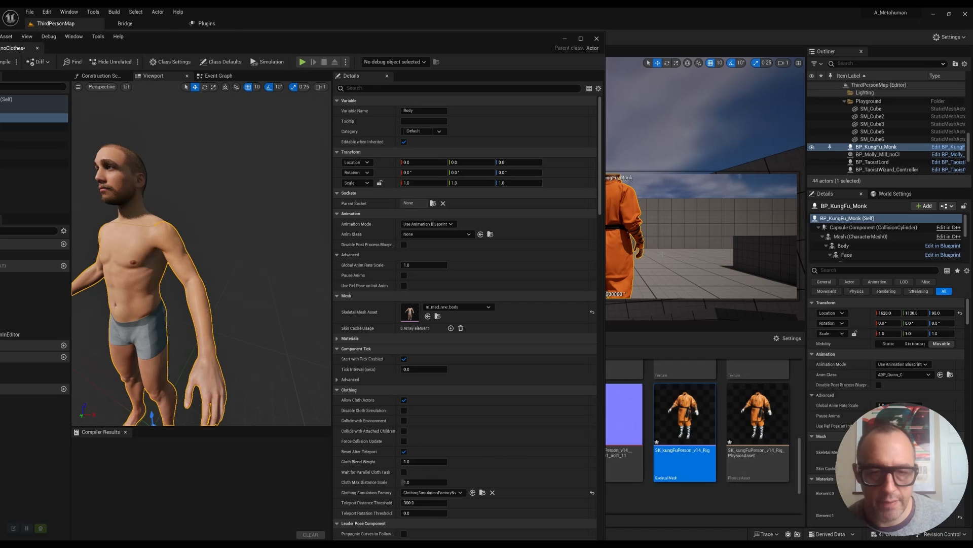
{"action": "left_click", "coordinate": [688, 448]}
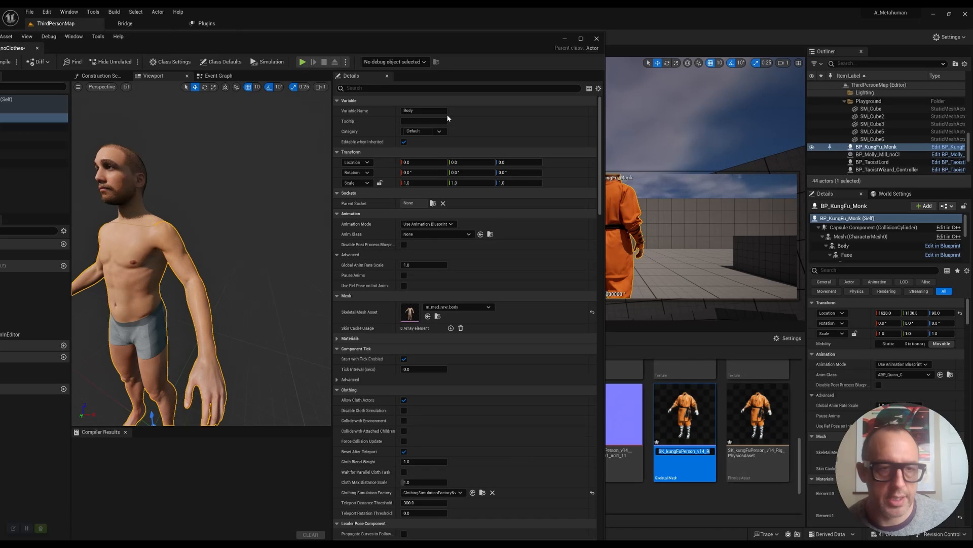
{"action": "left_click", "coordinate": [698, 477]}
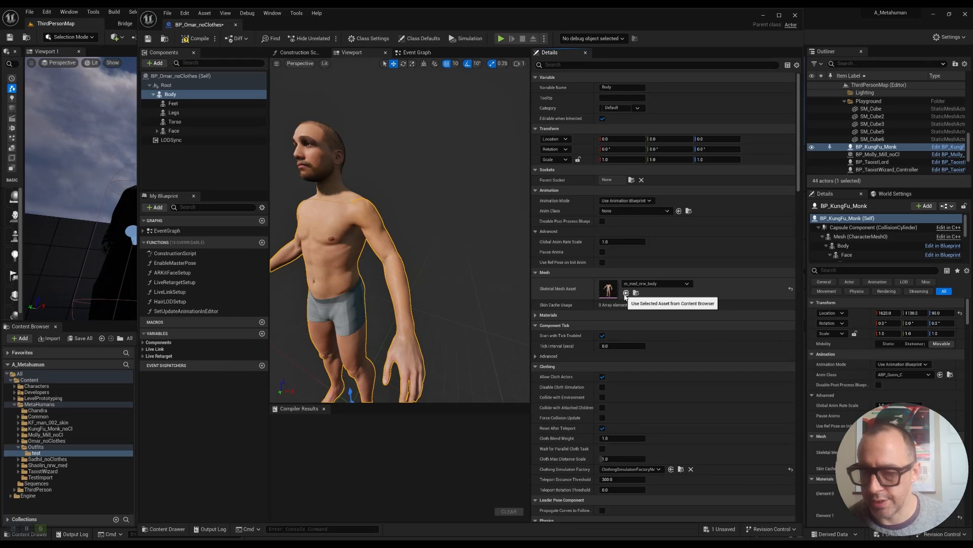
- Assign the selected SK_kungFuPerson_v14_Rig as the Body component's Skeletal Mesh Asset and inspect the outfit on the character
{"action": "left_click", "coordinate": [627, 294]}
{"action": "scroll", "coordinate": [454, 229], "scroll_direction": "down", "scroll_amount": 10}
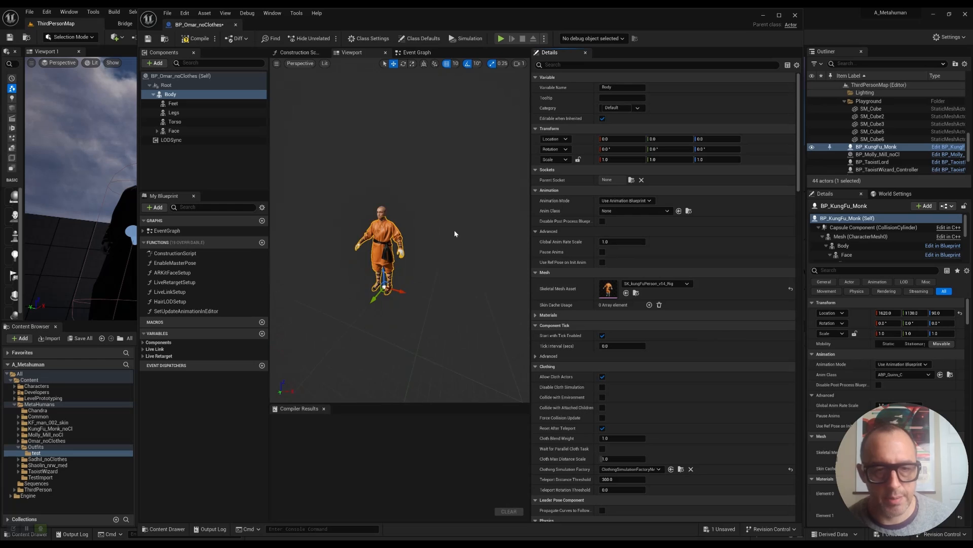
{"action": "key", "text": "f"}
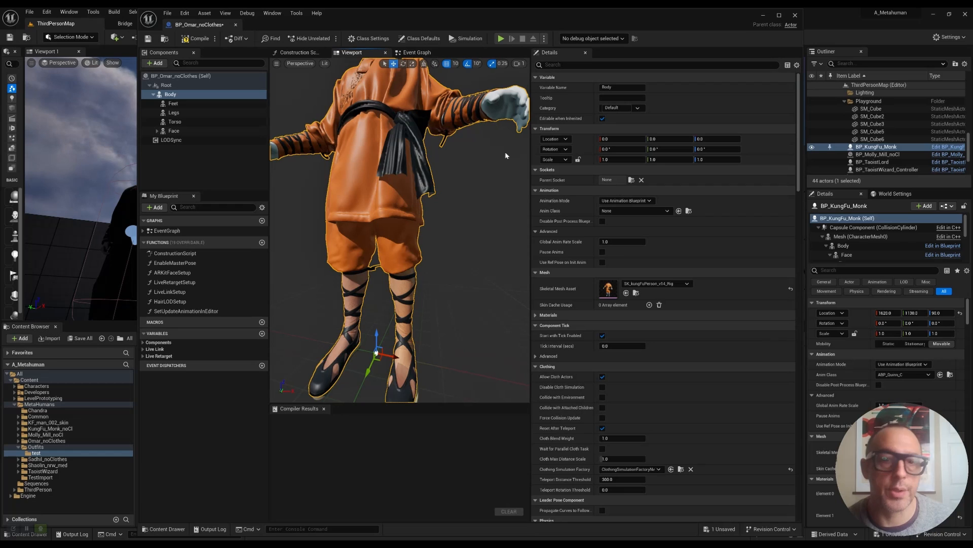
{"action": "scroll", "coordinate": [504, 165], "scroll_direction": "down", "scroll_amount": 5}
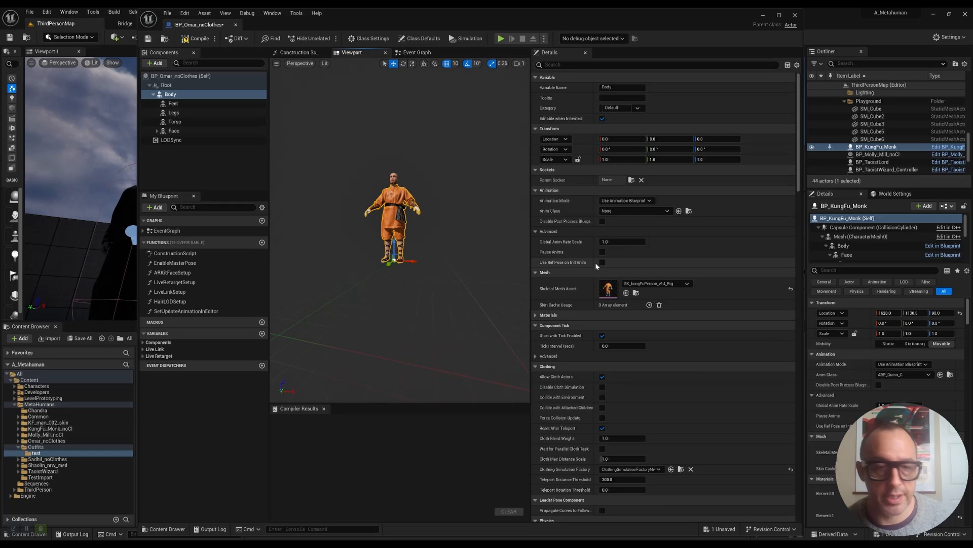
- Locate the Body component's SK_kungFuPerson_v14_Rig asset in the content browser and open it in the skeletal mesh editor
{"action": "left_click", "coordinate": [637, 294]}
{"action": "double_click", "coordinate": [685, 415]}
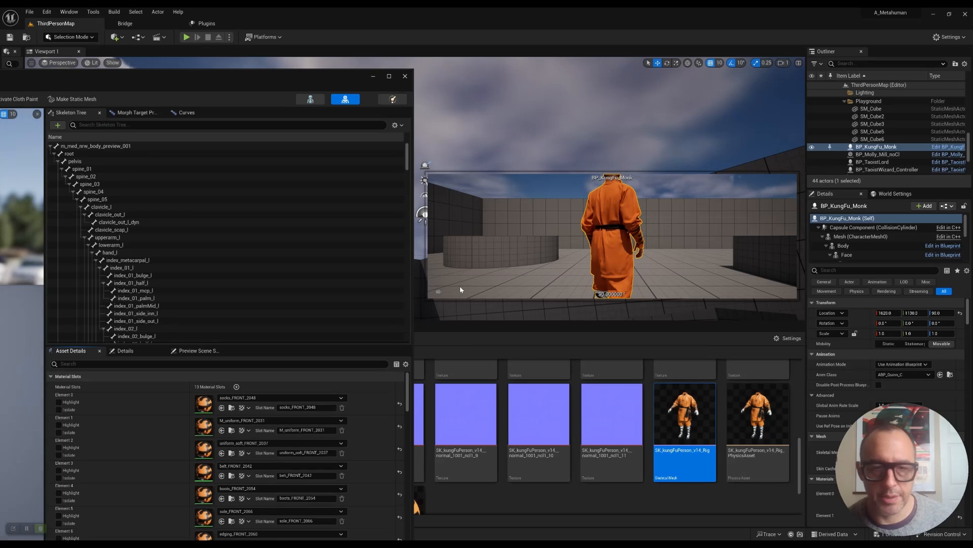
- Assign the M_BodySynthesized material instance to the Element 12 material slot of the SK_kungFuPerson_v14_Rig mesh
{"action": "scroll", "coordinate": [272, 424], "scroll_direction": "down", "scroll_amount": 5}
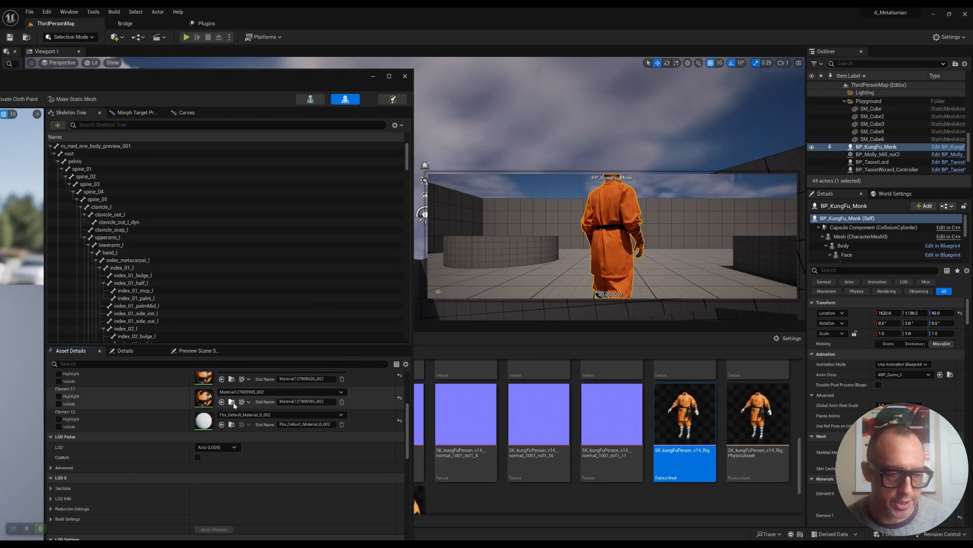
{"action": "left_click", "coordinate": [247, 415]}
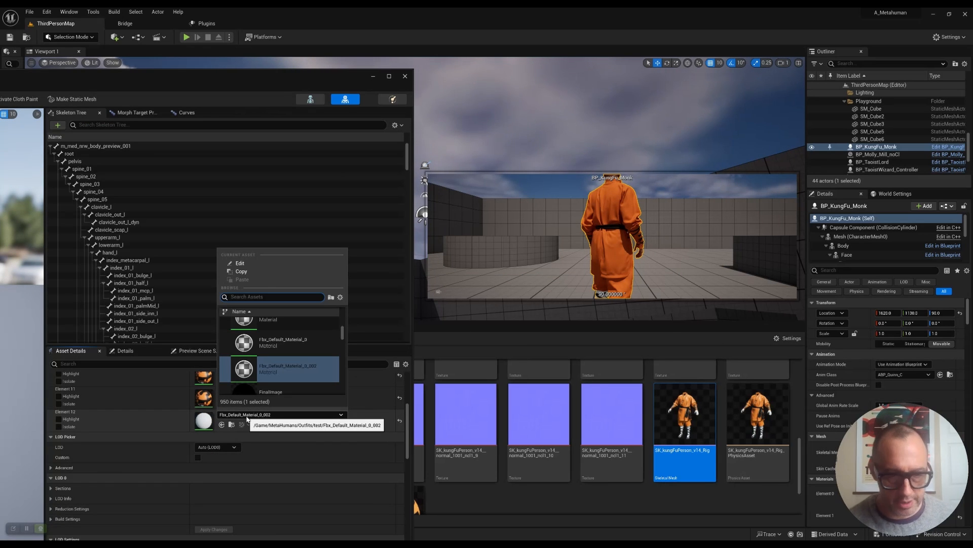
{"action": "type", "text": "BodySynthesized"}
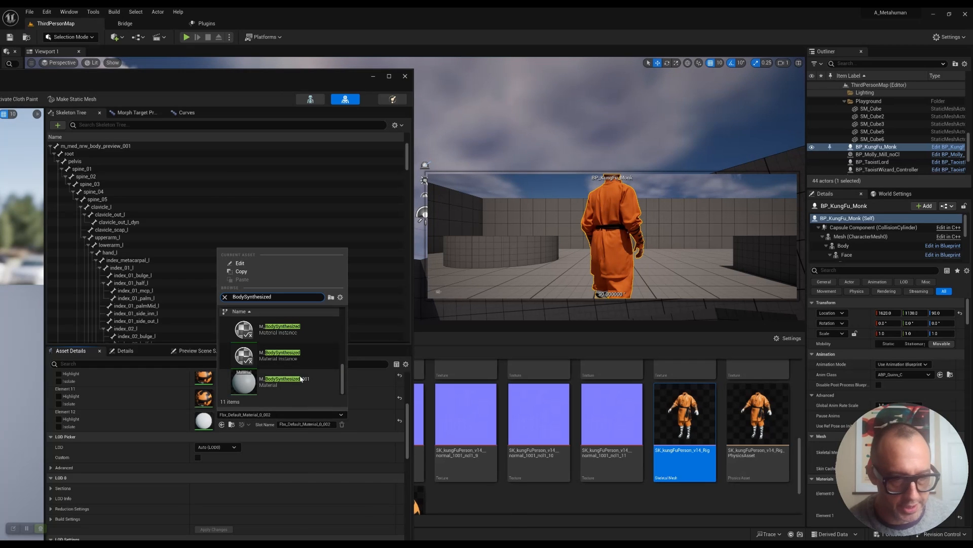
{"action": "scroll", "coordinate": [289, 363], "scroll_direction": "up", "scroll_amount": 3}
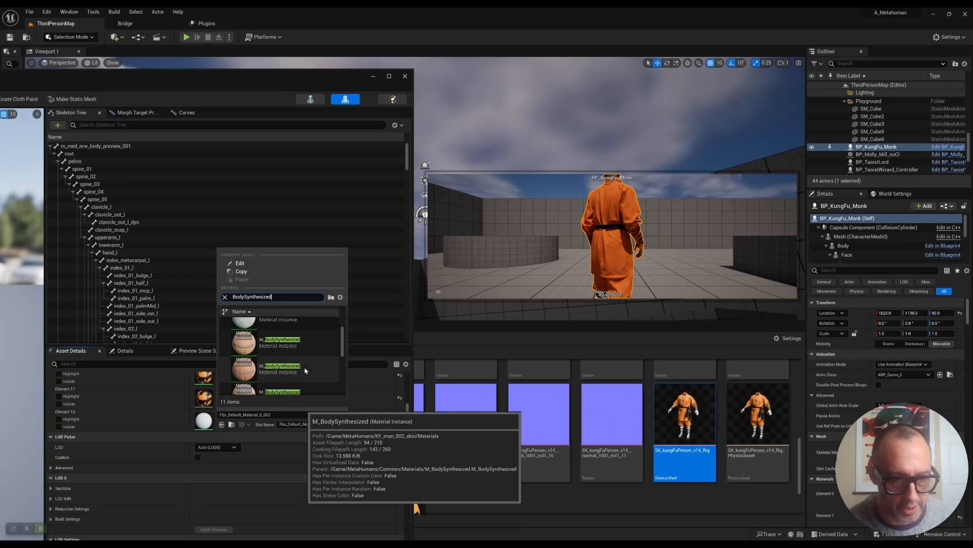
{"action": "scroll", "coordinate": [305, 368], "scroll_direction": "up", "scroll_amount": 2}
{"action": "scroll", "coordinate": [307, 369], "scroll_direction": "down", "scroll_amount": 3}
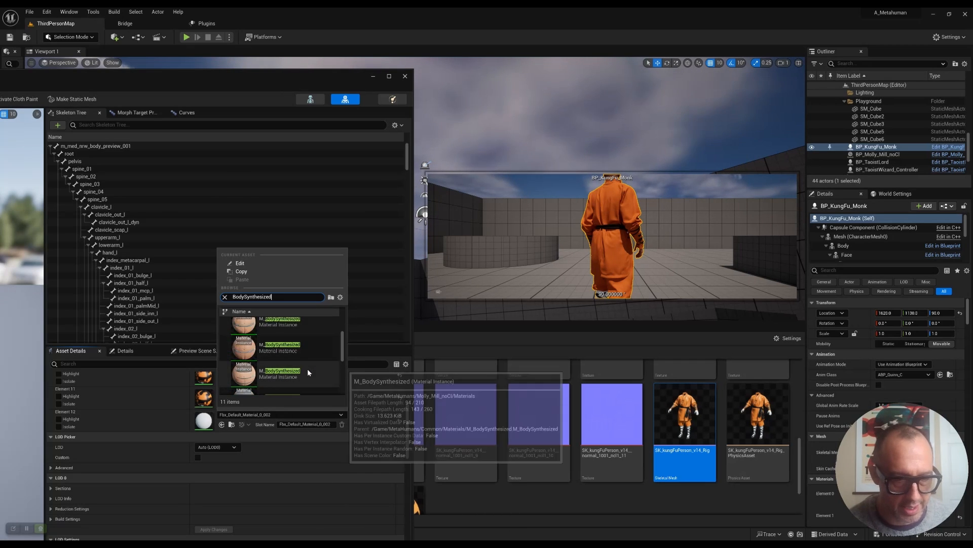
{"action": "left_click", "coordinate": [272, 350]}
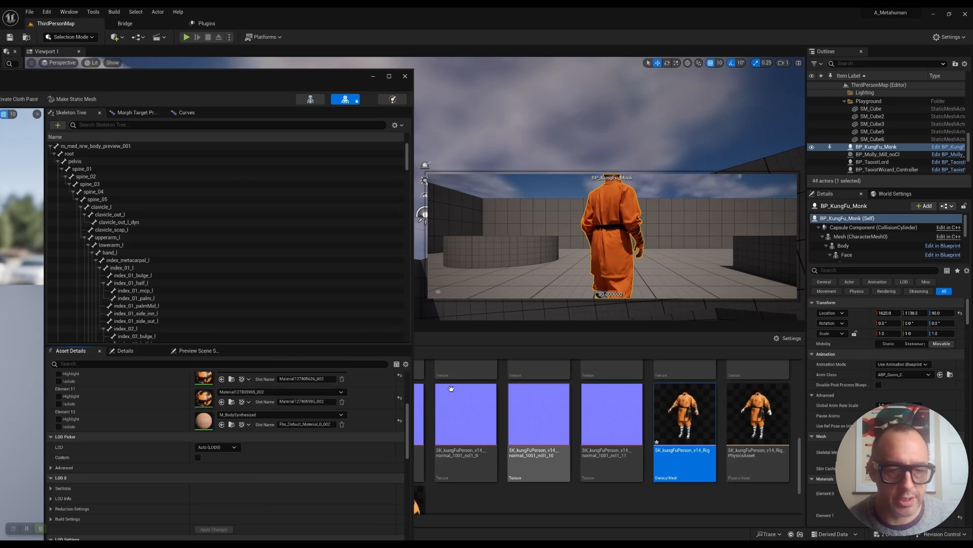
- Review the outfit mesh's material slots and inspect the garment's lower half on the BP_Omar_noClothes character
{"action": "left_click_drag", "start_coordinate": [225, 77], "coordinate": [649, 60]}
{"action": "middle_click_drag", "start_coordinate": [319, 304], "coordinate": [363, 266]}
{"action": "scroll", "coordinate": [585, 404], "scroll_direction": "up", "scroll_amount": 4}
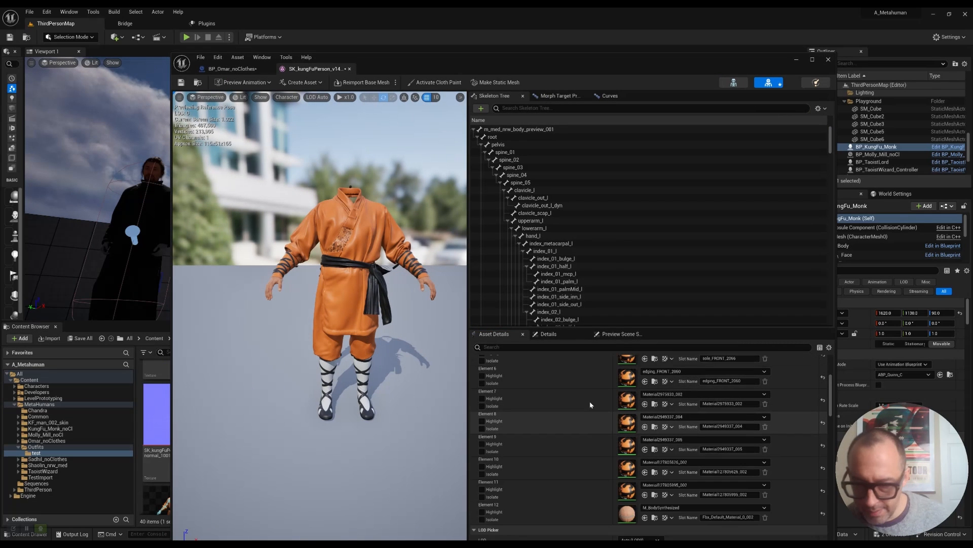
{"action": "scroll", "coordinate": [590, 404], "scroll_direction": "up", "scroll_amount": 5}
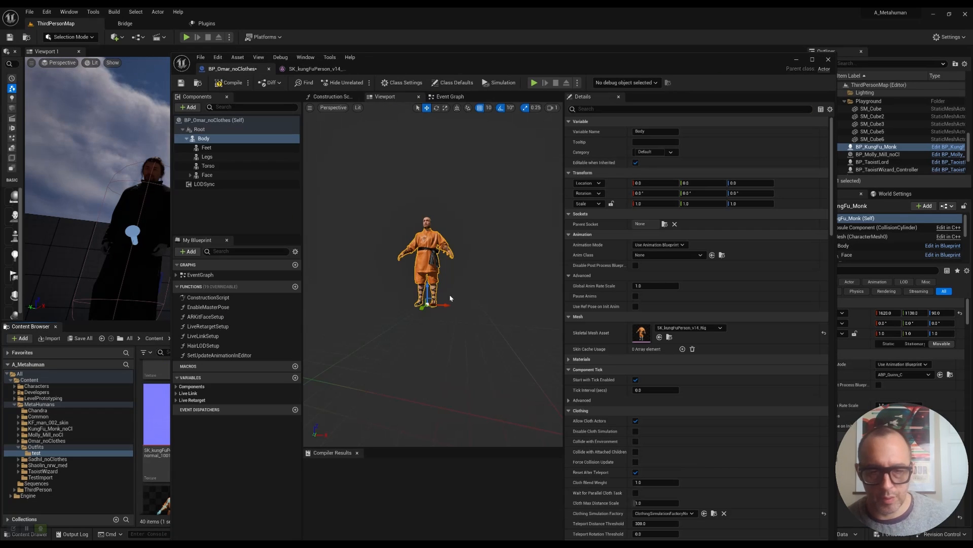
{"action": "scroll", "coordinate": [448, 291], "scroll_direction": "up", "scroll_amount": 6}
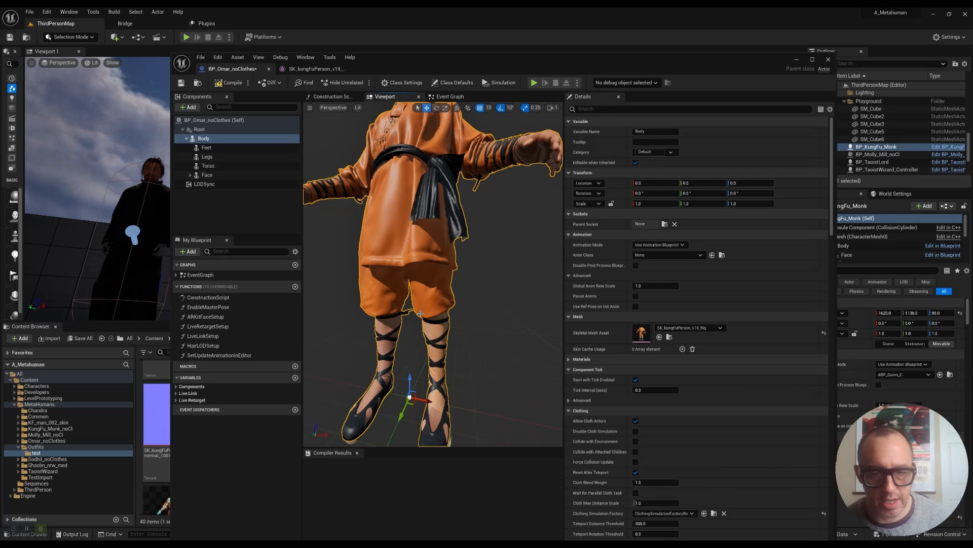
{"action": "key", "text": "alt+Tab"}
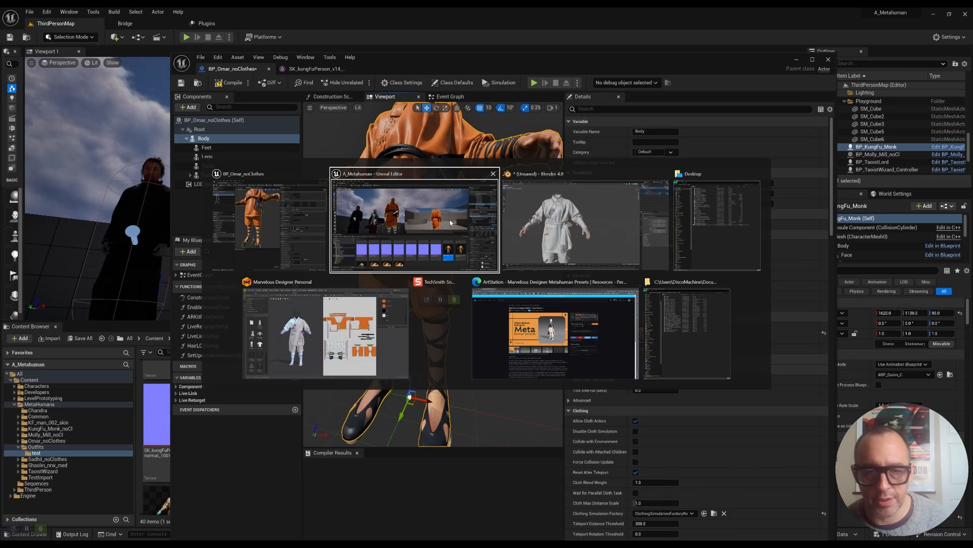
{"action": "left_click", "coordinate": [255, 221]}
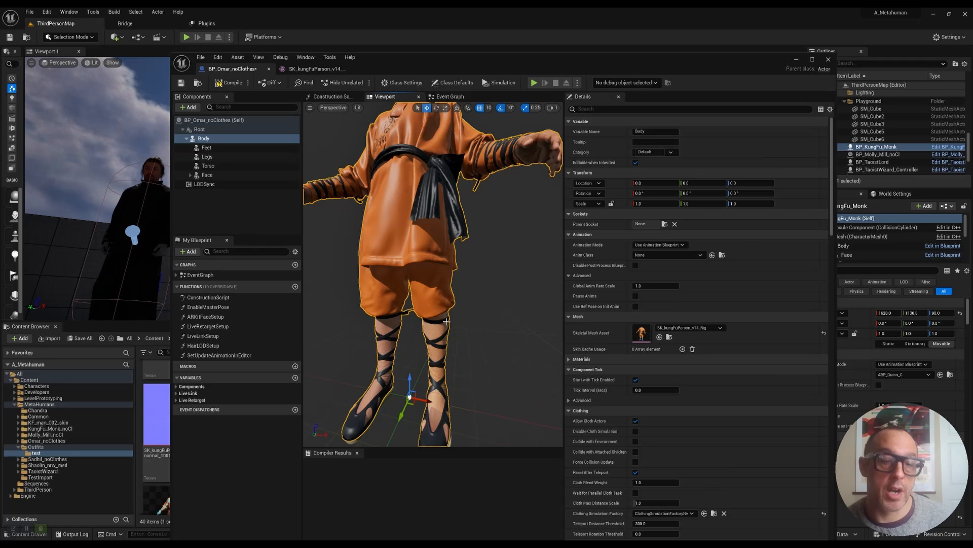
- Open the BP_Omar_noClothes blueprint from the Omar_noClothes folder and view the whole dressed character
{"action": "scroll", "coordinate": [444, 328], "scroll_direction": "down", "scroll_amount": 5}
{"action": "right_click_drag", "start_coordinate": [441, 329], "coordinate": [454, 259]}
{"action": "left_click", "coordinate": [47, 441]}
{"action": "double_click", "coordinate": [611, 408]}
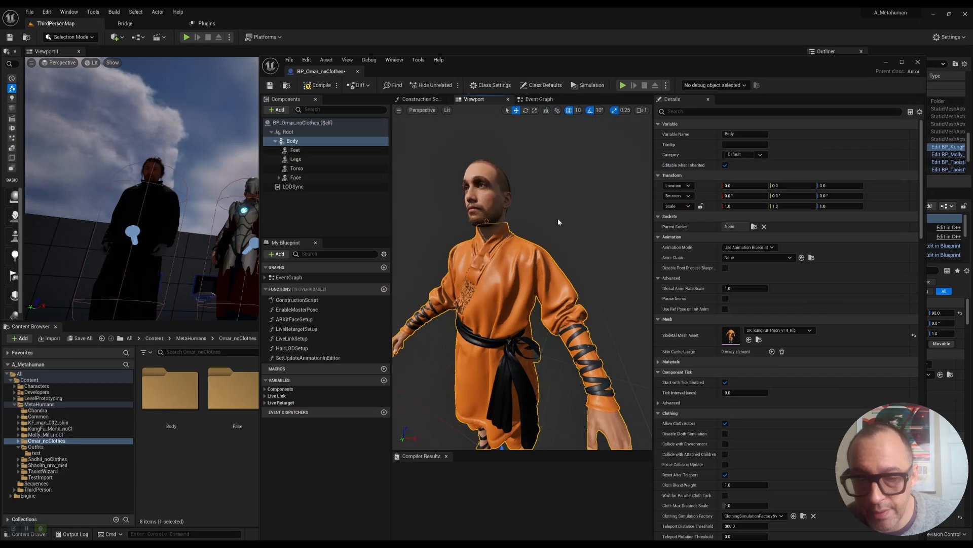
{"action": "scroll", "coordinate": [587, 200], "scroll_direction": "down", "scroll_amount": 3}
{"action": "right_click_drag", "start_coordinate": [588, 201], "coordinate": [589, 163]}
- Switch to Marvelous Designer and review the monk garment's 2D patterns and fabric list
{"action": "key", "text": "alt+Tab"}
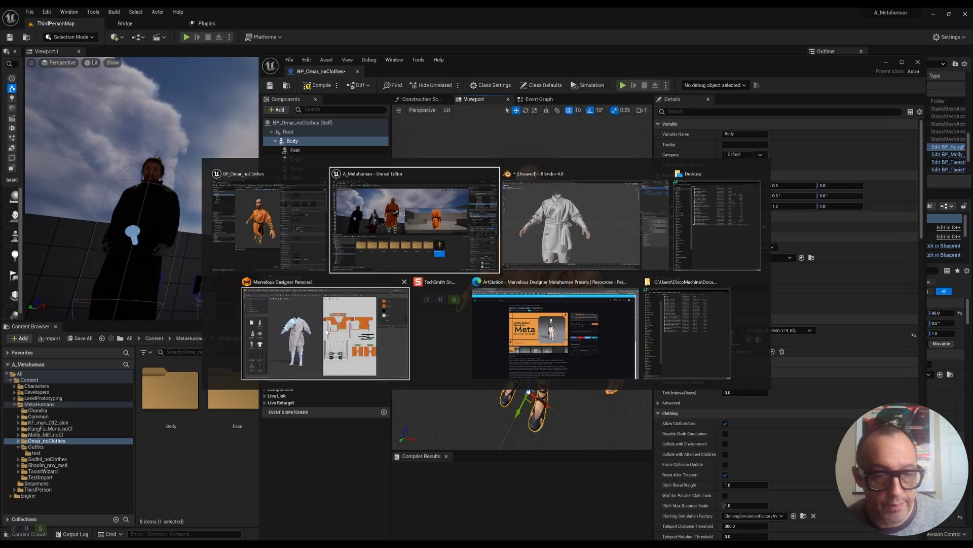
{"action": "left_click", "coordinate": [327, 333]}
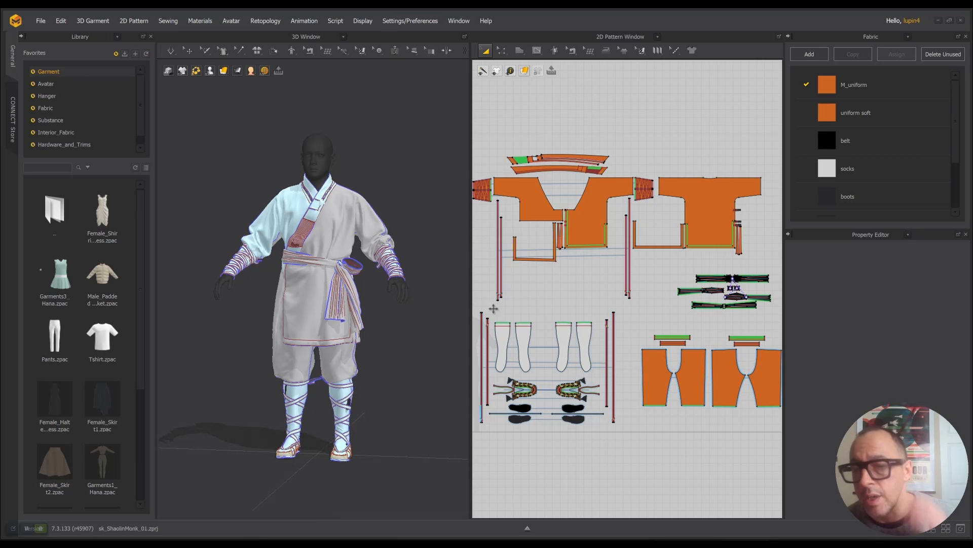
{"action": "scroll", "coordinate": [490, 314], "scroll_direction": "up", "scroll_amount": 2}
{"action": "scroll", "coordinate": [551, 288], "scroll_direction": "down", "scroll_amount": 4}
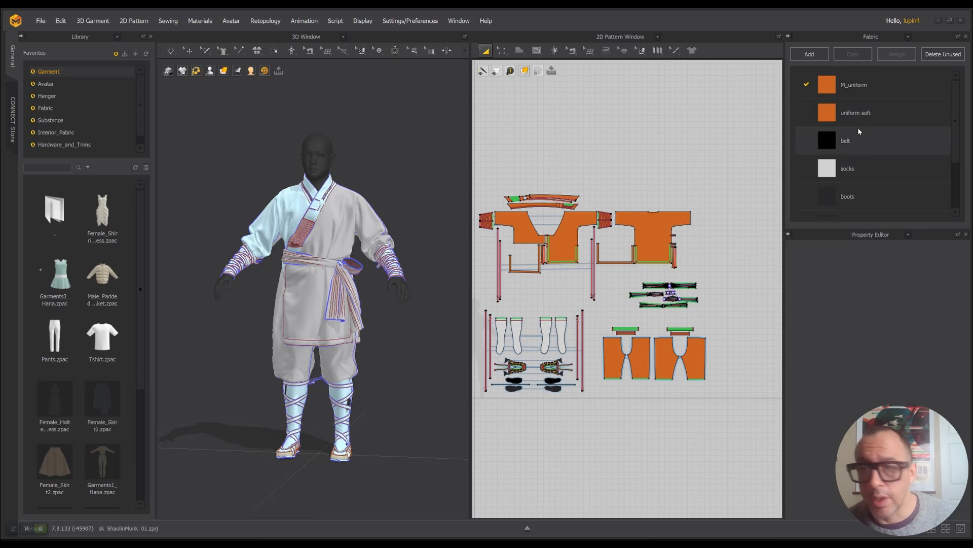
{"action": "key", "text": "alt+Tab"}
{"action": "left_click", "coordinate": [462, 241]}
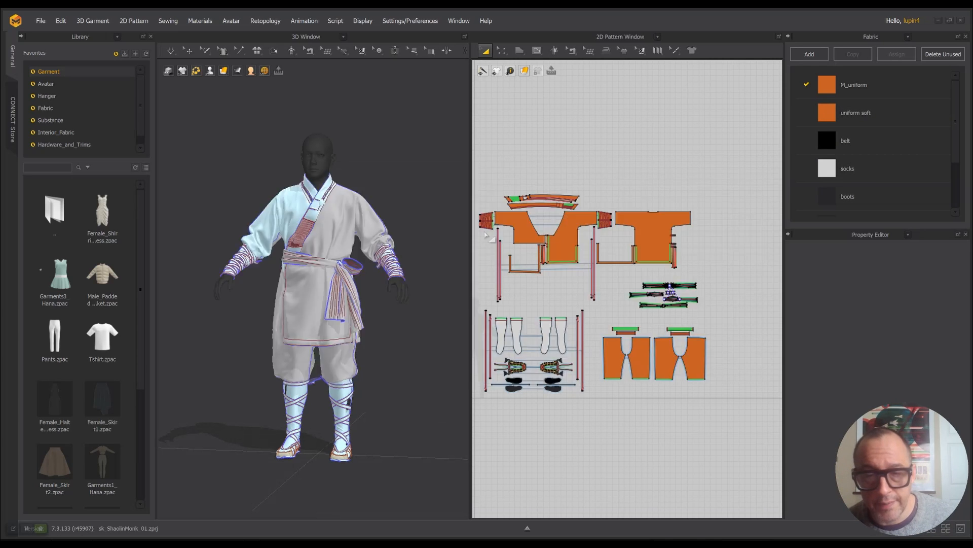
- Switch to Blender, inspect the rigged outfit, and select the m_med_nrw_body_preview and SK_kungFuPerson_v14 meshes together
{"action": "key", "text": "alt+Tab"}
{"action": "left_click", "coordinate": [284, 341]}
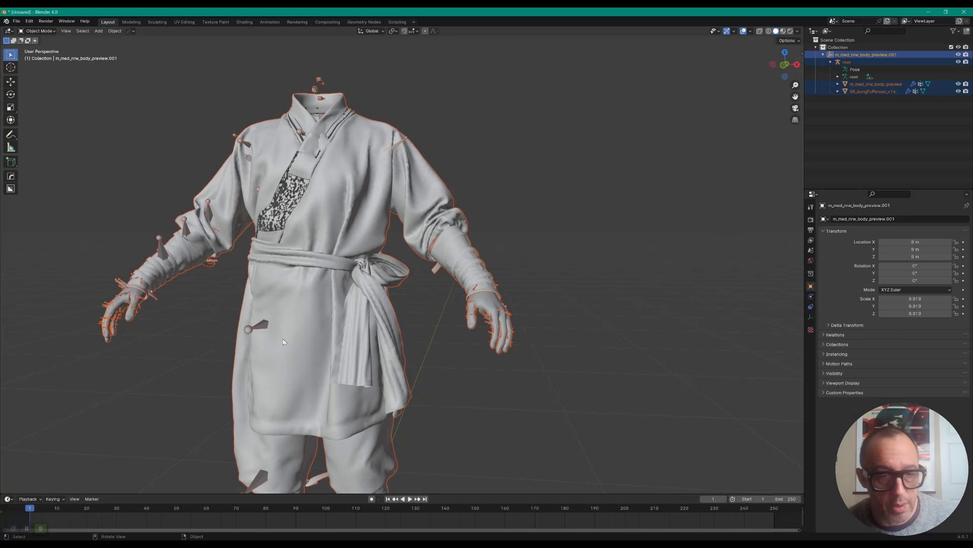
{"action": "middle_click_drag", "start_coordinate": [296, 333], "coordinate": [651, 190], "text": "shift"}
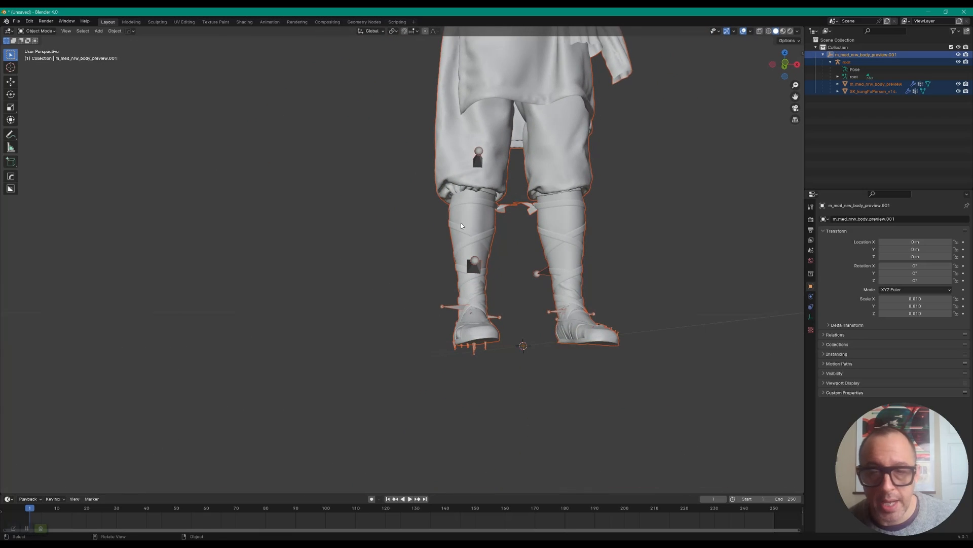
{"action": "scroll", "coordinate": [651, 190], "scroll_direction": "down", "scroll_amount": 2}
{"action": "left_click", "coordinate": [870, 84]}
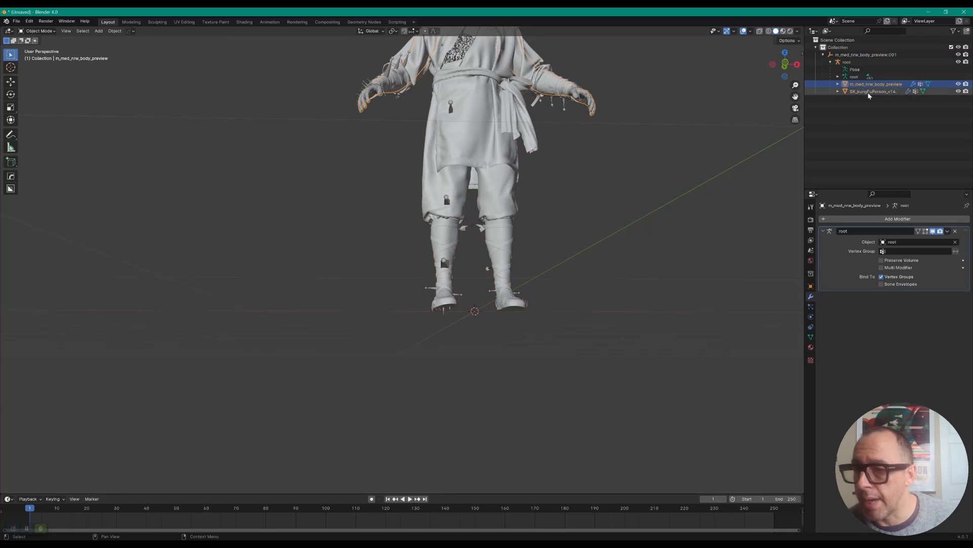
{"action": "middle_click_drag", "start_coordinate": [658, 151], "coordinate": [647, 189], "text": "shift"}
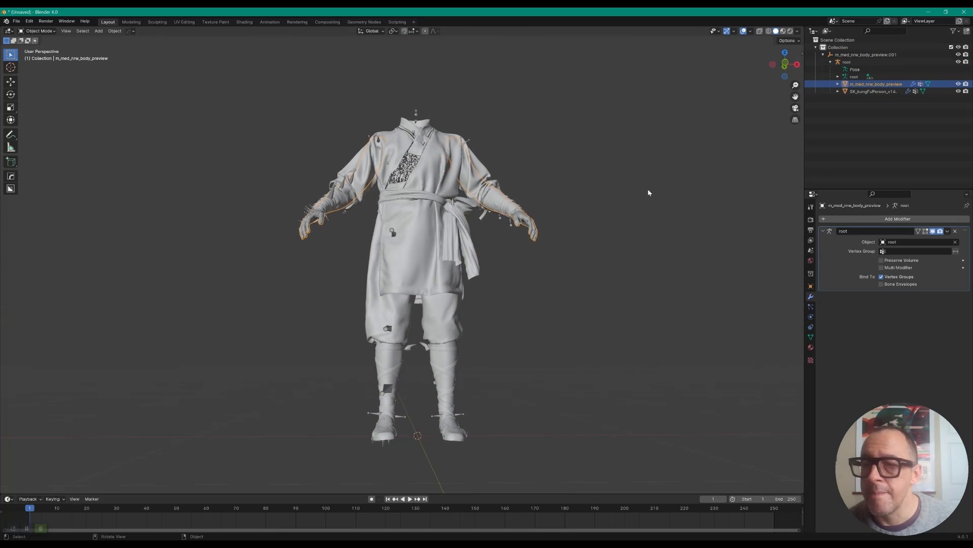
{"action": "left_click", "coordinate": [865, 92], "text": "shift"}
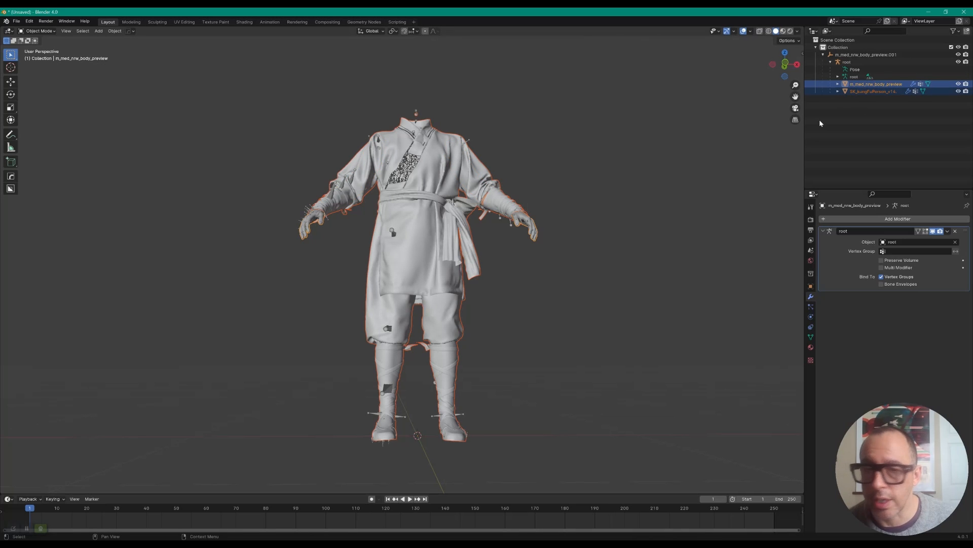
- Return to Unreal Engine and compare the dressed character in the blueprint with the outfit in the skeletal mesh editor
{"action": "key", "text": "alt+Tab"}
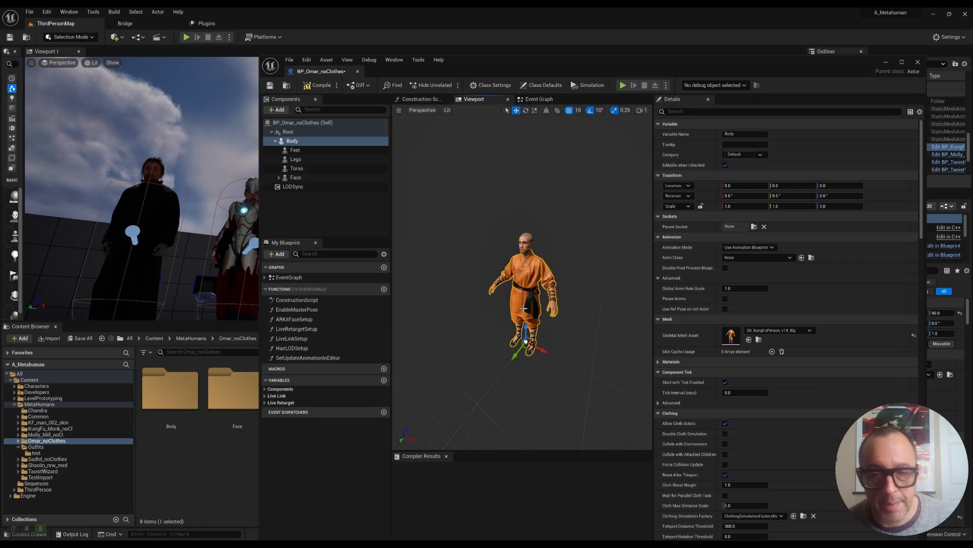
{"action": "scroll", "coordinate": [524, 309], "scroll_direction": "up", "scroll_amount": 6}
{"action": "scroll", "coordinate": [523, 309], "scroll_direction": "down", "scroll_amount": 3}
{"action": "middle_click_drag", "start_coordinate": [523, 309], "coordinate": [509, 266]}
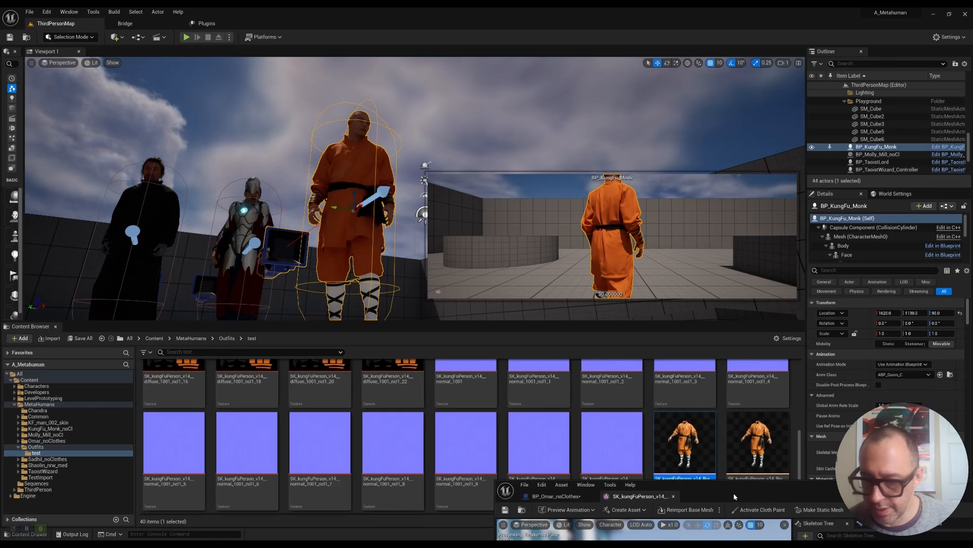
{"action": "left_click_drag", "start_coordinate": [735, 496], "coordinate": [505, 42]}
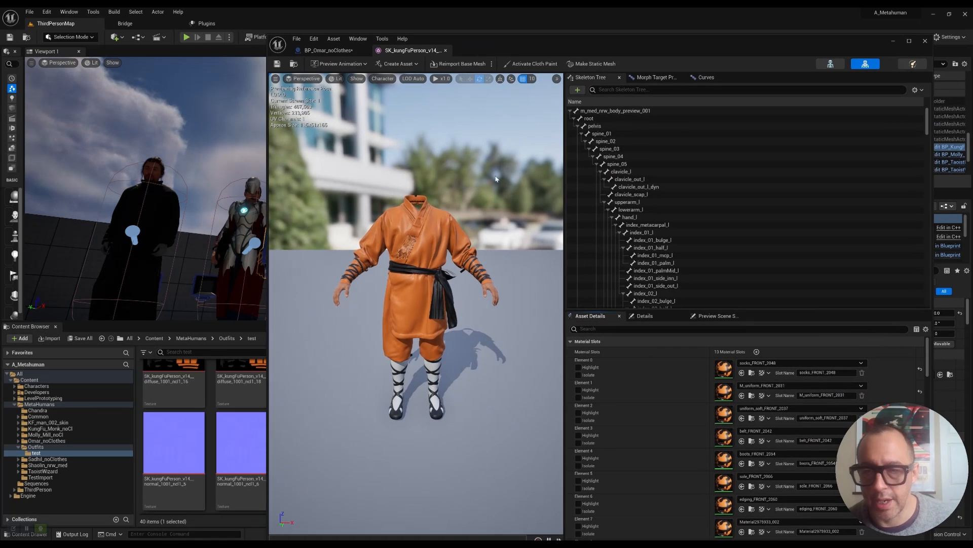
{"action": "left_click", "coordinate": [605, 134]}
{"action": "left_click_drag", "start_coordinate": [435, 264], "coordinate": [472, 244]}
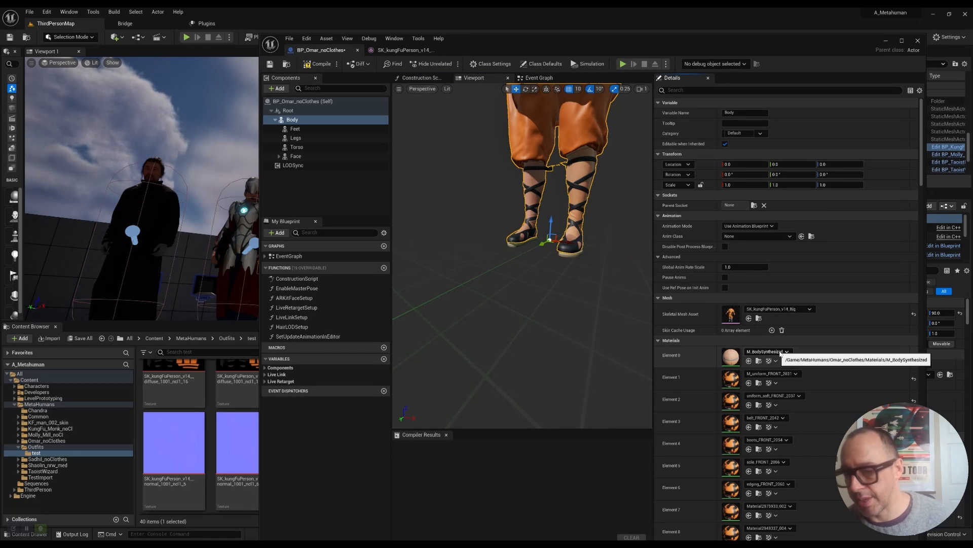
- Set the Body component's Element 0 material to socks_FRONT_2299 and check the character
{"action": "left_click", "coordinate": [781, 353]}
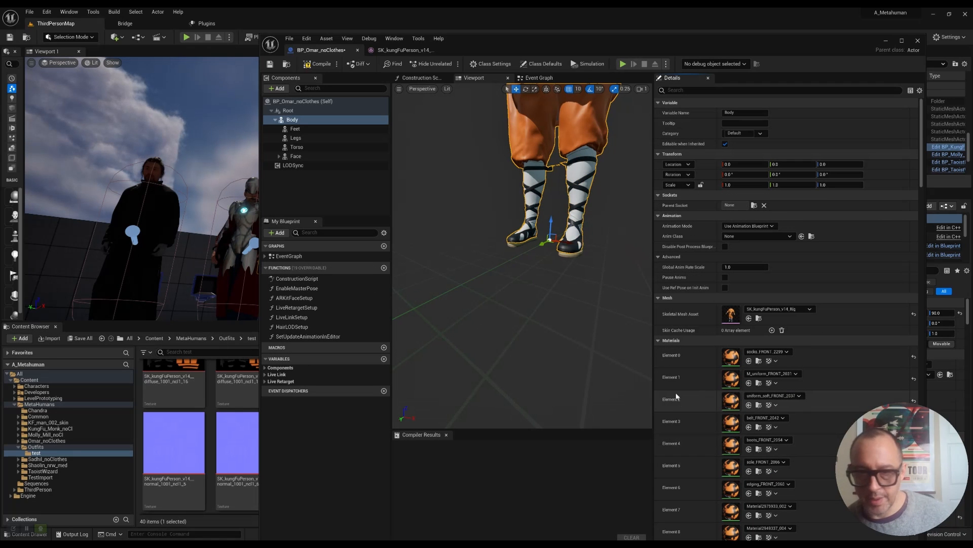
{"action": "right_click_drag", "start_coordinate": [570, 203], "coordinate": [570, 137]}
{"action": "scroll", "coordinate": [570, 203], "scroll_direction": "up", "scroll_amount": 3}
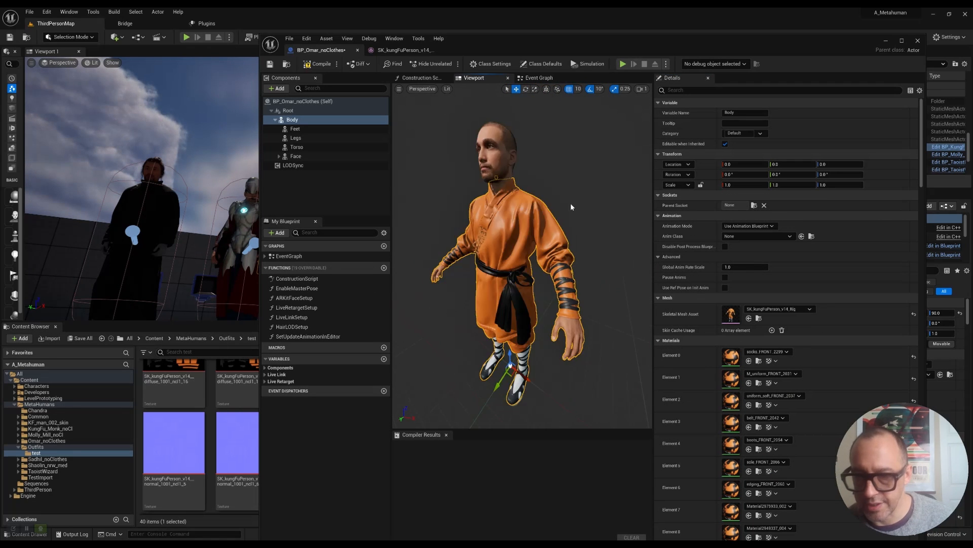
- Review the Body component's material elements 0 to 12 and refocus the blueprint viewport on the character
{"action": "scroll", "coordinate": [710, 371], "scroll_direction": "down", "scroll_amount": 6}
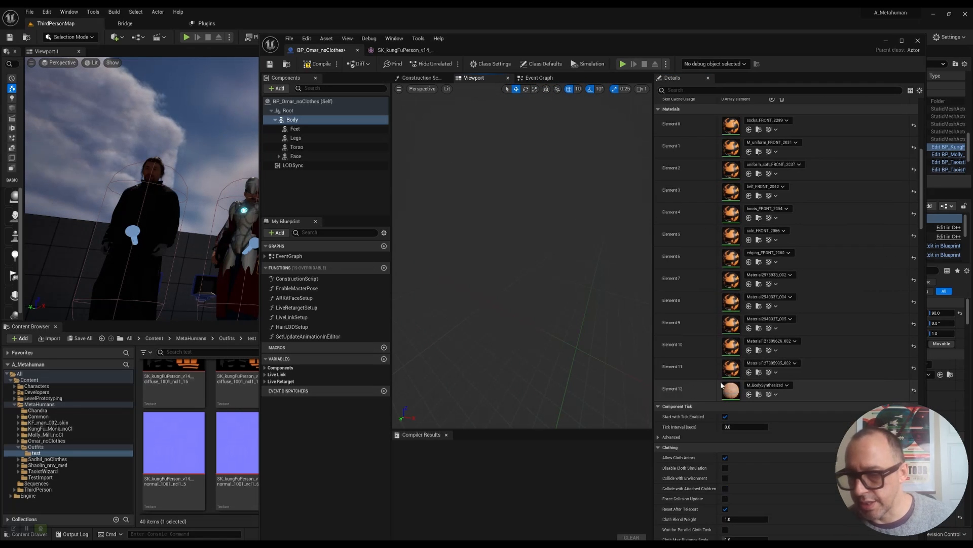
{"action": "scroll", "coordinate": [761, 274], "scroll_direction": "up", "scroll_amount": 5}
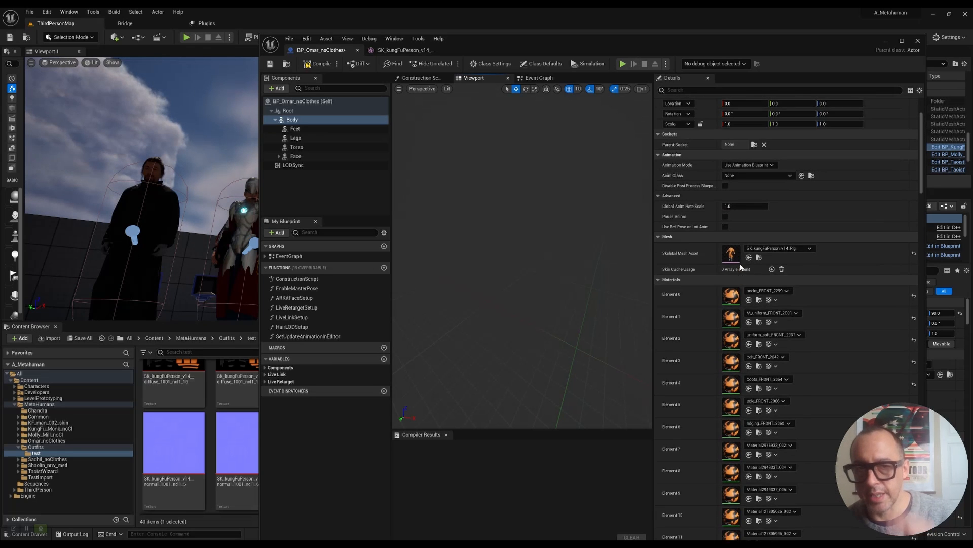
{"action": "scroll", "coordinate": [740, 274], "scroll_direction": "up", "scroll_amount": 1}
{"action": "scroll", "coordinate": [741, 276], "scroll_direction": "down", "scroll_amount": 1}
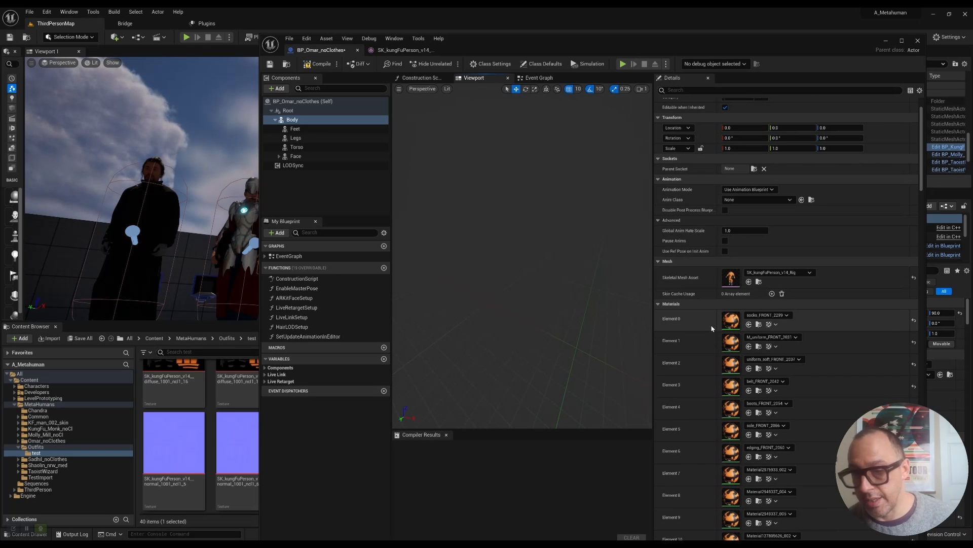
{"action": "scroll", "coordinate": [691, 318], "scroll_direction": "down", "scroll_amount": 6}
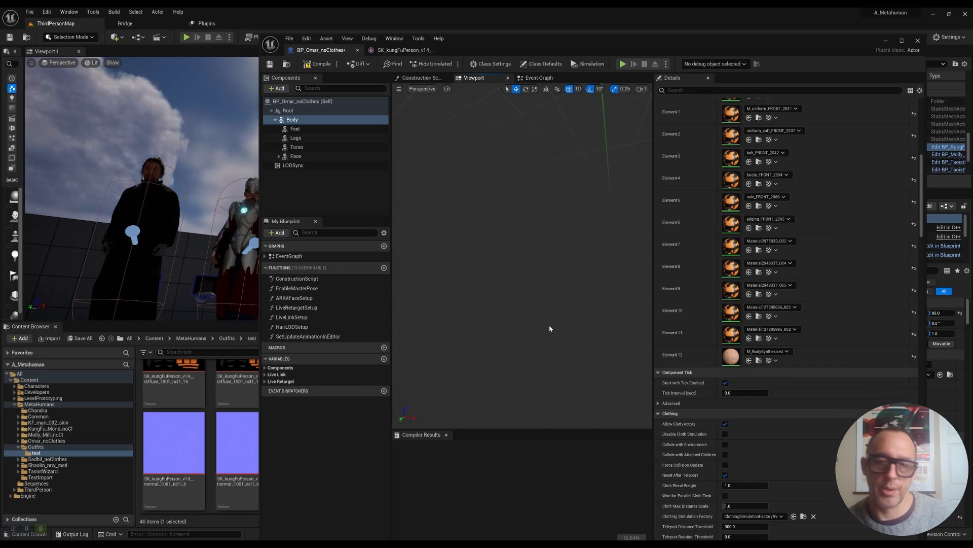
{"action": "scroll", "coordinate": [737, 278], "scroll_direction": "up", "scroll_amount": 5}
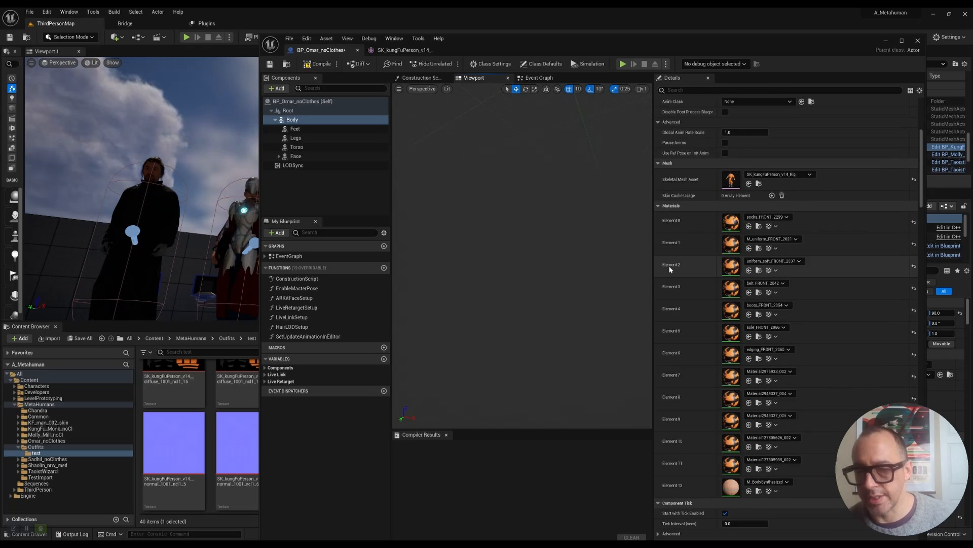
{"action": "key", "text": "f"}
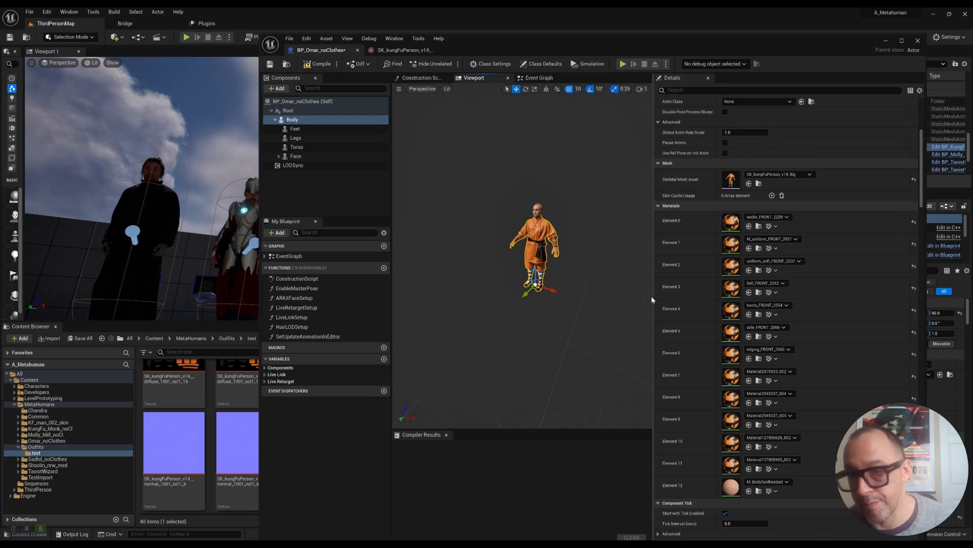